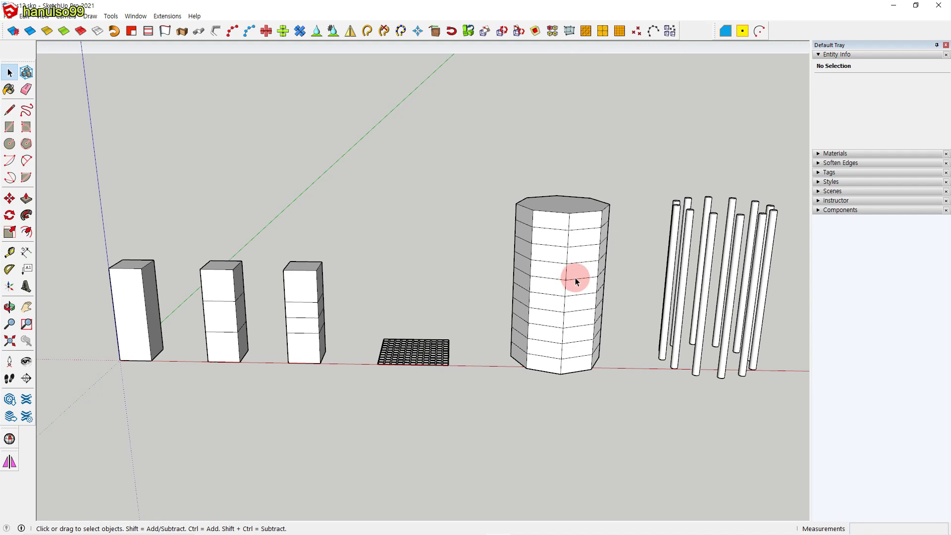
- Add FFD control points to the cylinder group standing apart from the row of boxes
{"action": "middle_click_drag", "start_coordinate": [357, 344], "coordinate": [584, 334]}
{"action": "middle_click_drag", "start_coordinate": [433, 351], "coordinate": [512, 343], "text": "shift"}
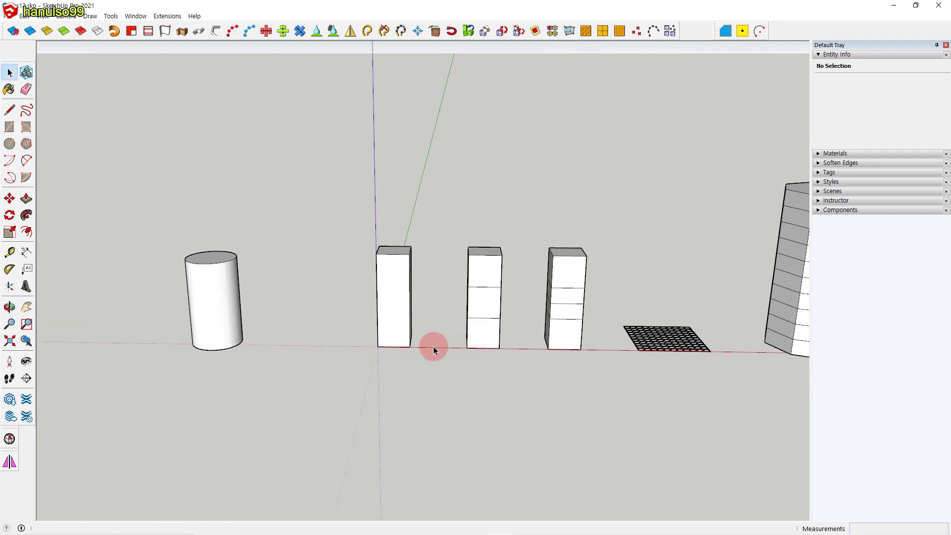
{"action": "left_click", "coordinate": [225, 321]}
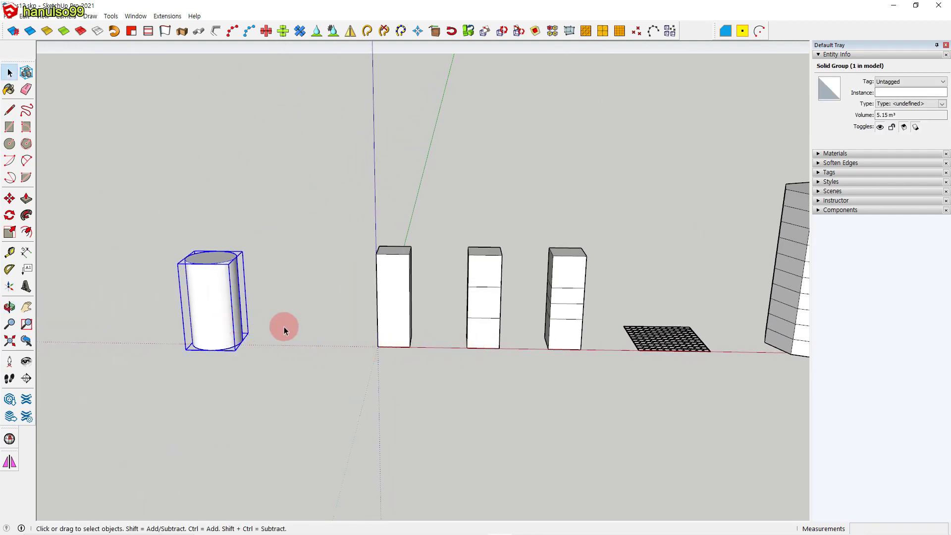
{"action": "left_click", "coordinate": [412, 336]}
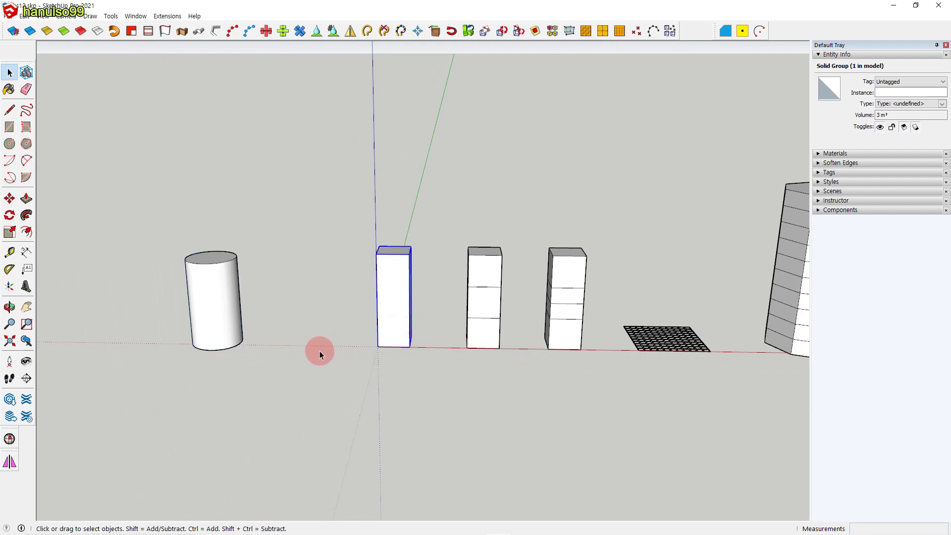
{"action": "left_click", "coordinate": [216, 322]}
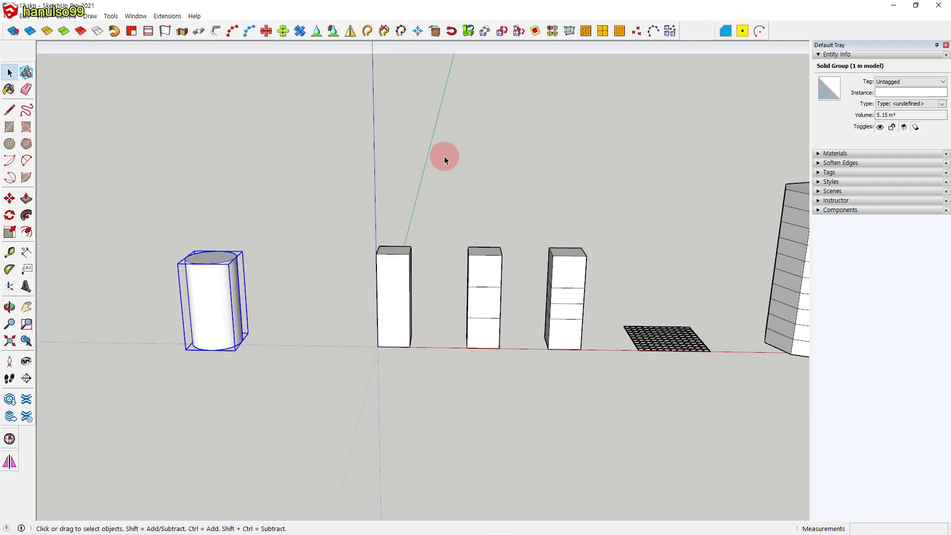
{"action": "left_click", "coordinate": [568, 31]}
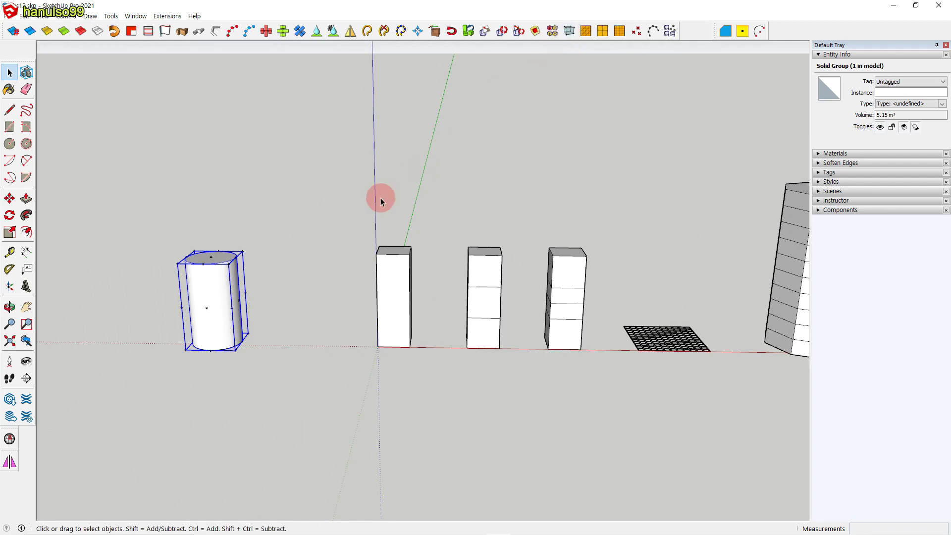
{"action": "scroll", "coordinate": [264, 258], "scroll_direction": "up", "scroll_amount": 4}
{"action": "middle_click_drag", "start_coordinate": [263, 269], "coordinate": [399, 223]}
{"action": "left_click", "coordinate": [476, 352]}
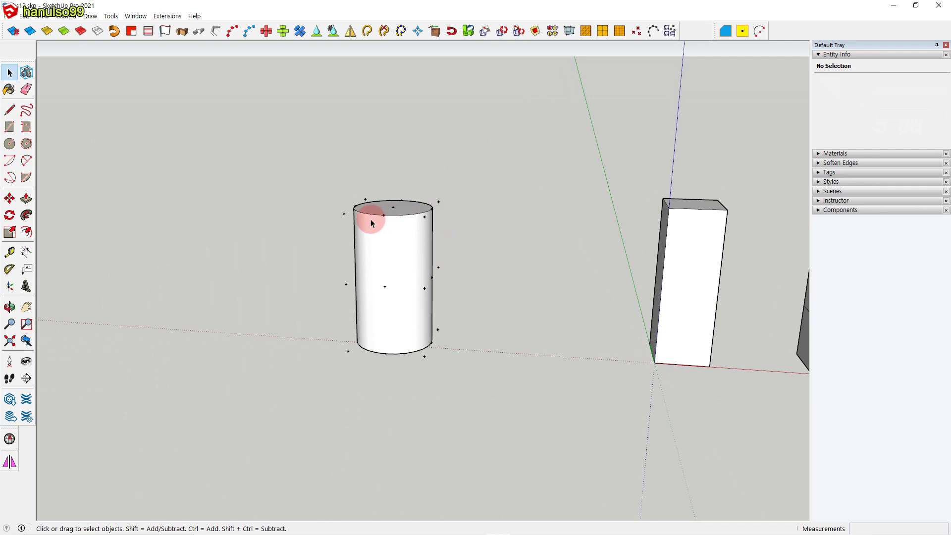
- Inside the cylinder's control-point group, scale the top layer of nine guide points uniformly about their centre by 2.00
{"action": "scroll", "coordinate": [443, 223], "scroll_direction": "up", "scroll_amount": 3}
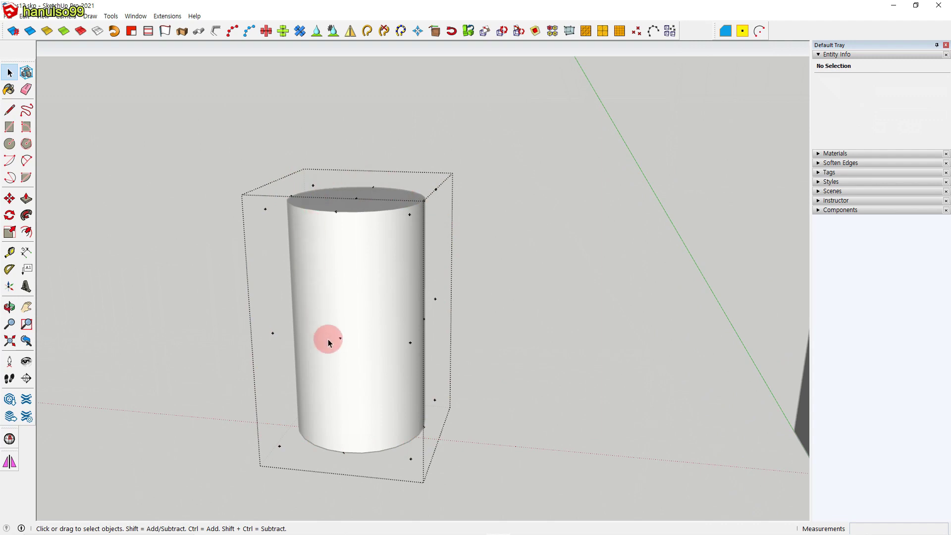
{"action": "left_click_drag", "start_coordinate": [218, 146], "coordinate": [500, 260]}
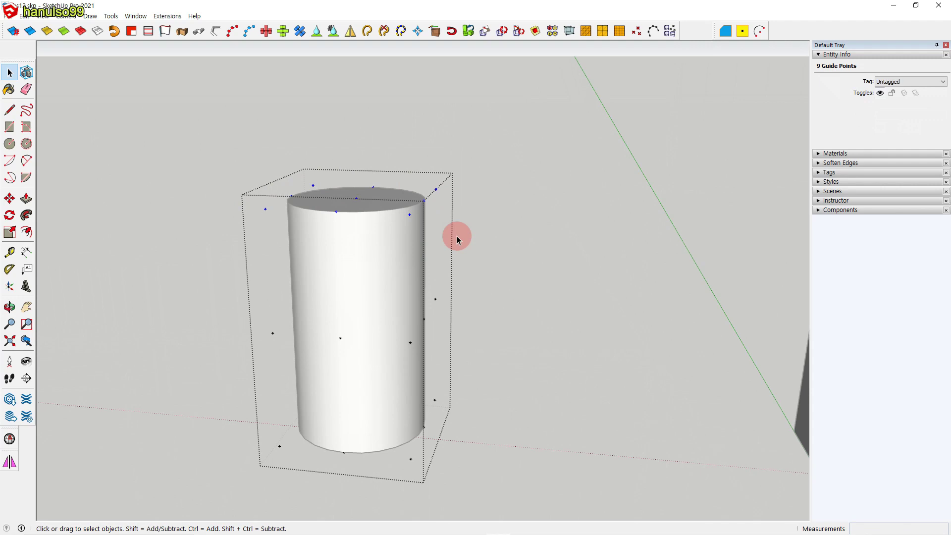
{"action": "key", "text": "s"}
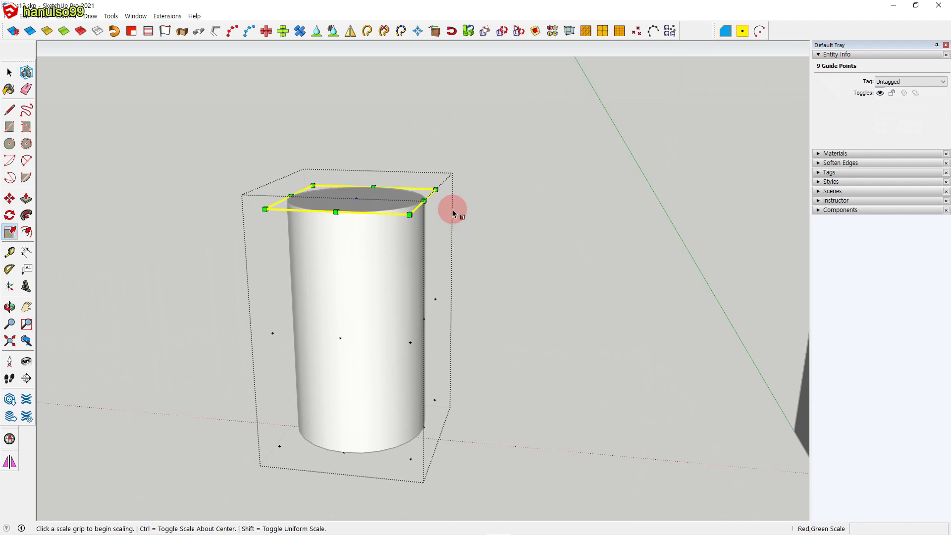
{"action": "key", "text": "ctrl"}
{"action": "left_click", "coordinate": [436, 190]}
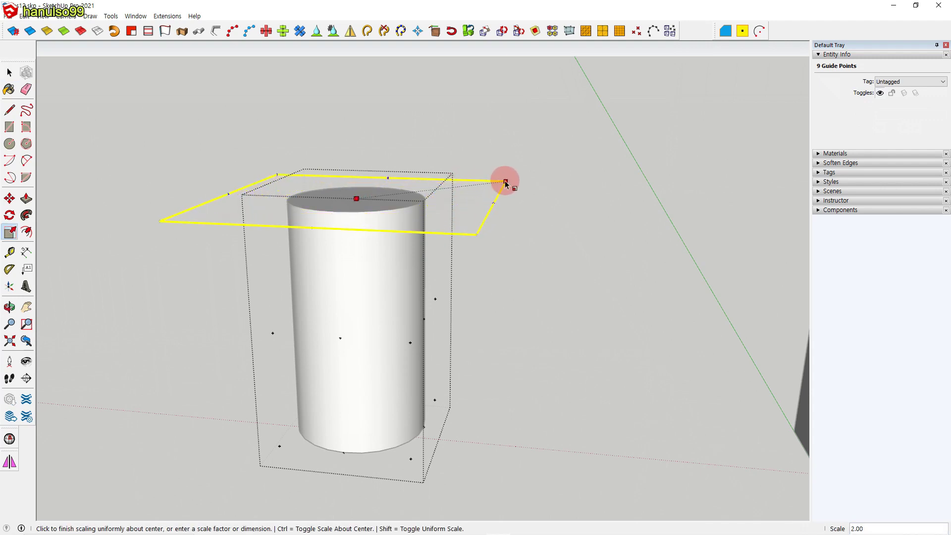
{"action": "left_click", "coordinate": [506, 182]}
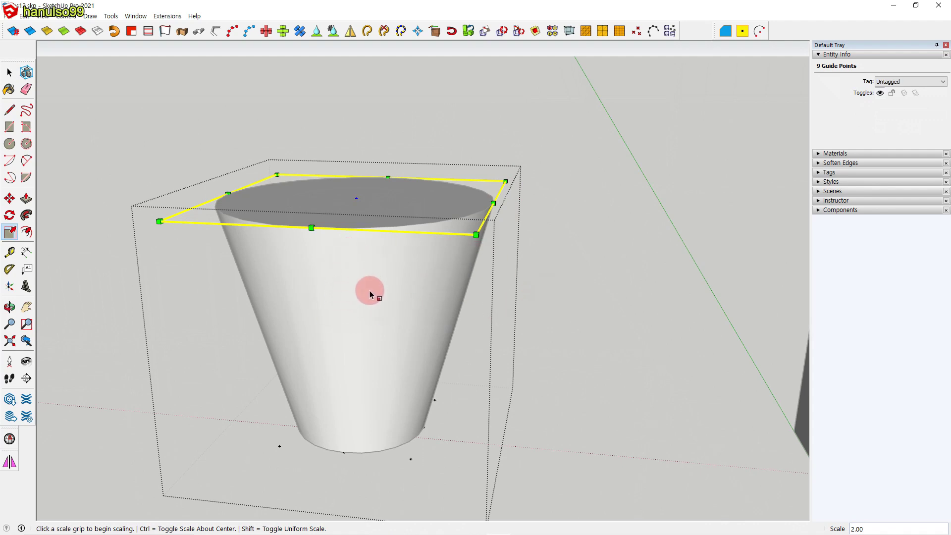
{"action": "key", "text": "space"}
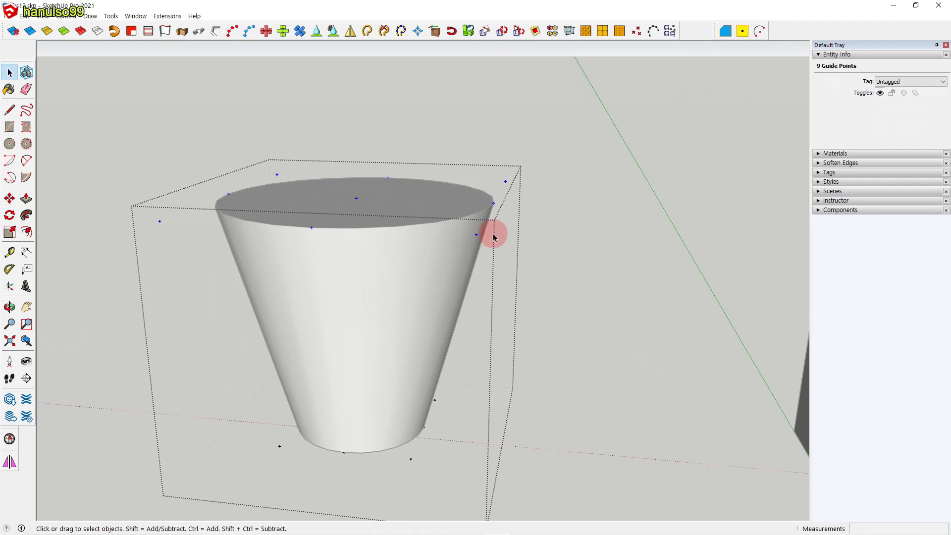
- Close the cylinder's control-point group and delete the whole FFD control points group
{"action": "left_click", "coordinate": [599, 213]}
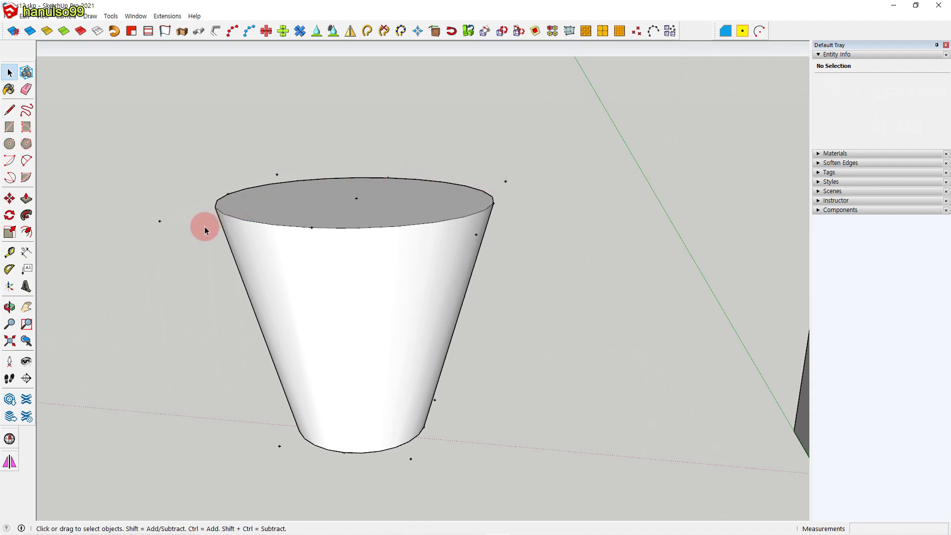
{"action": "left_click", "coordinate": [504, 182]}
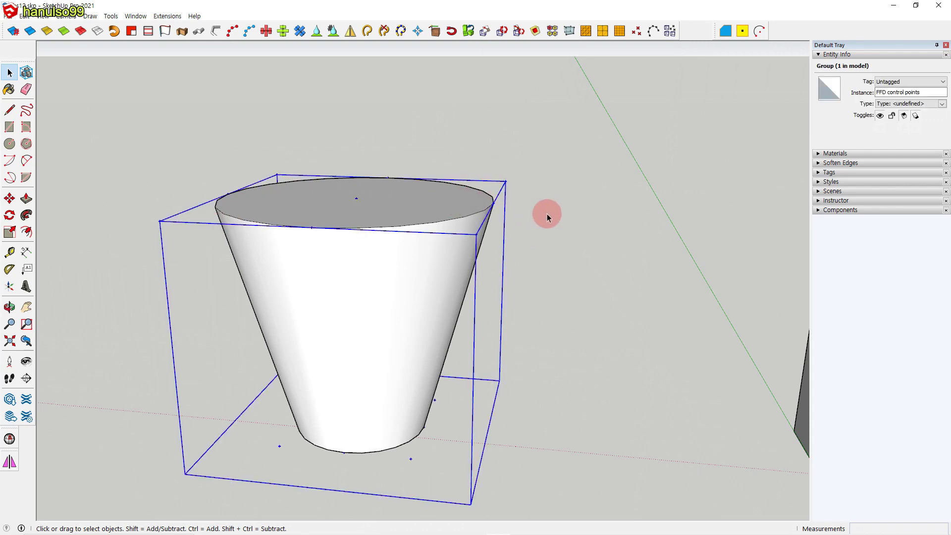
{"action": "key", "text": "Delete"}
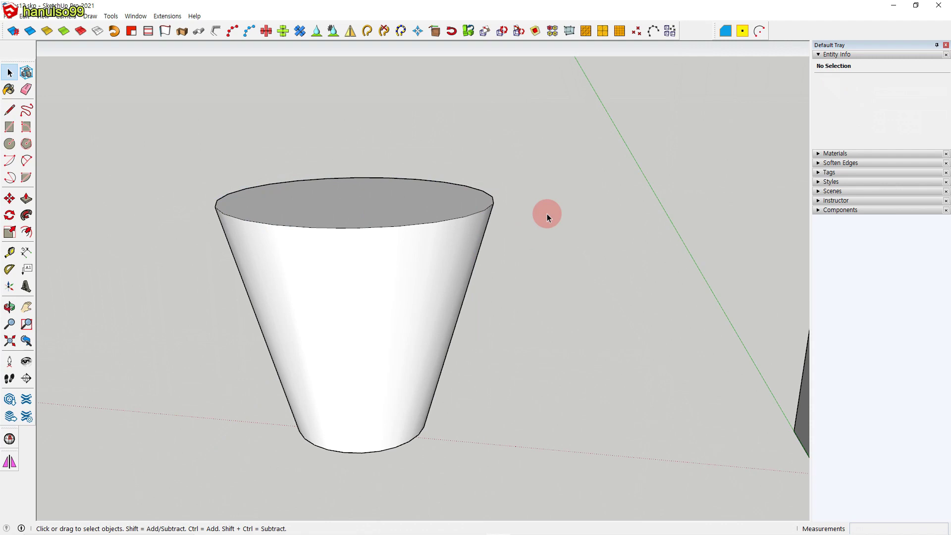
- Add FFD control points to the undivided box at the origin
{"action": "scroll", "coordinate": [546, 214], "scroll_direction": "down", "scroll_amount": 2}
{"action": "scroll", "coordinate": [547, 214], "scroll_direction": "down", "scroll_amount": 3}
{"action": "middle_click_drag", "start_coordinate": [585, 250], "coordinate": [398, 297], "text": "shift"}
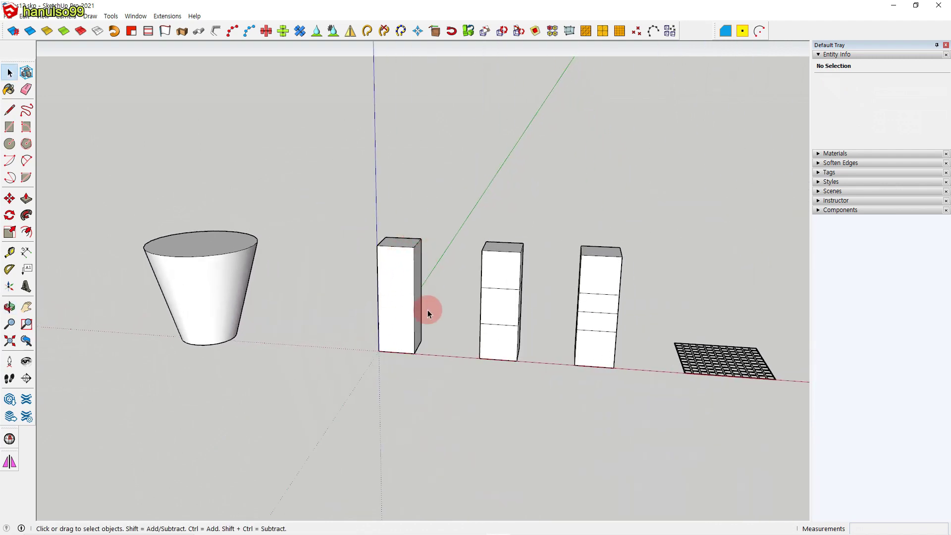
{"action": "scroll", "coordinate": [432, 319], "scroll_direction": "up", "scroll_amount": 2}
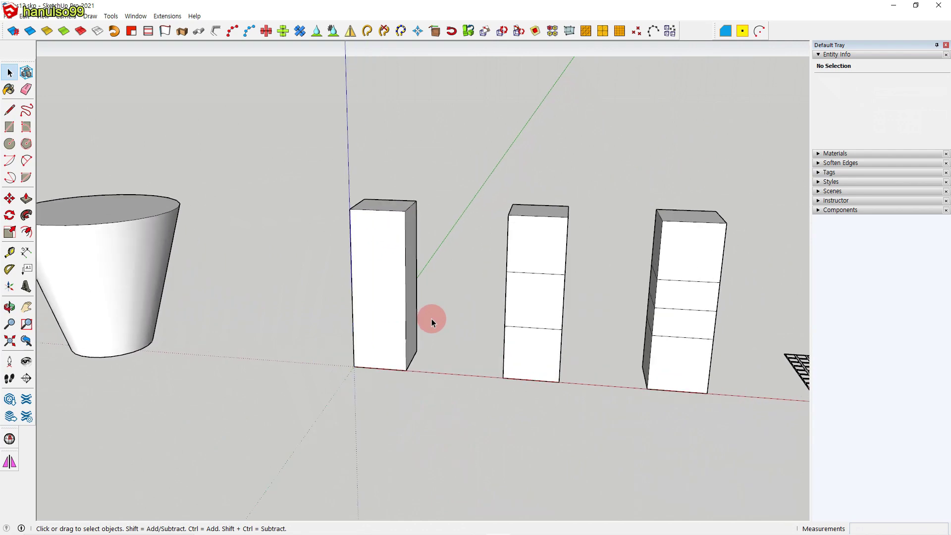
{"action": "left_click", "coordinate": [401, 323]}
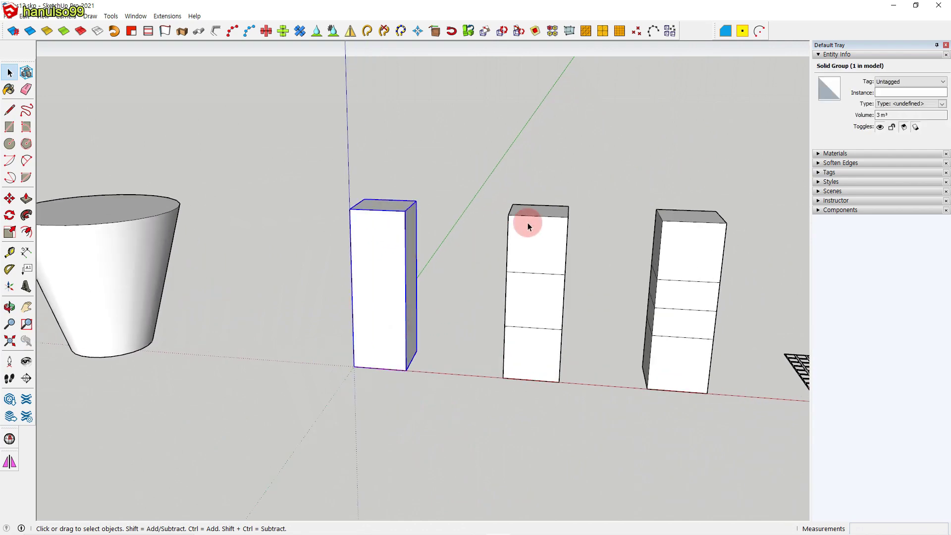
{"action": "left_click", "coordinate": [568, 31]}
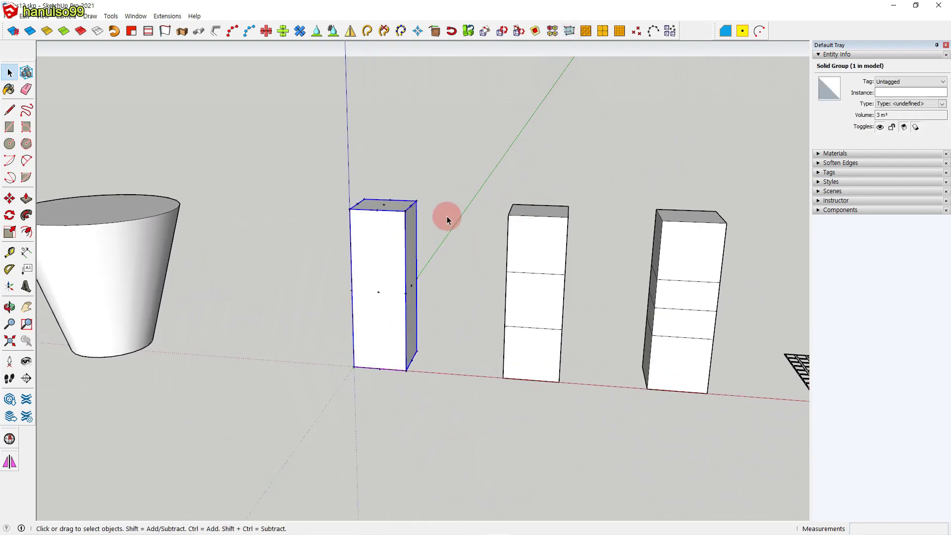
- Temporarily delete the undivided box, open its FFD control-point group for editing, and undo the deletion
{"action": "scroll", "coordinate": [448, 237], "scroll_direction": "up", "scroll_amount": 4}
{"action": "scroll", "coordinate": [331, 219], "scroll_direction": "up", "scroll_amount": 4}
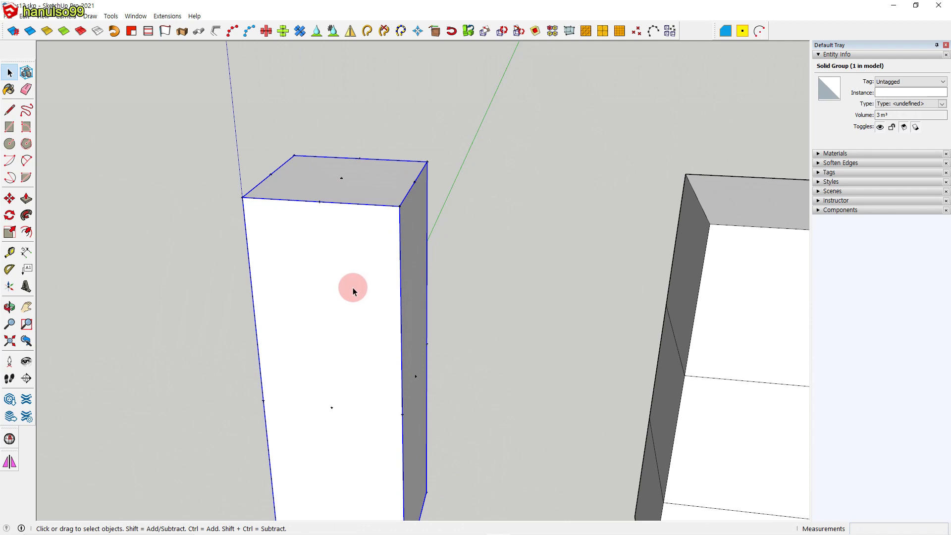
{"action": "key", "text": "Delete"}
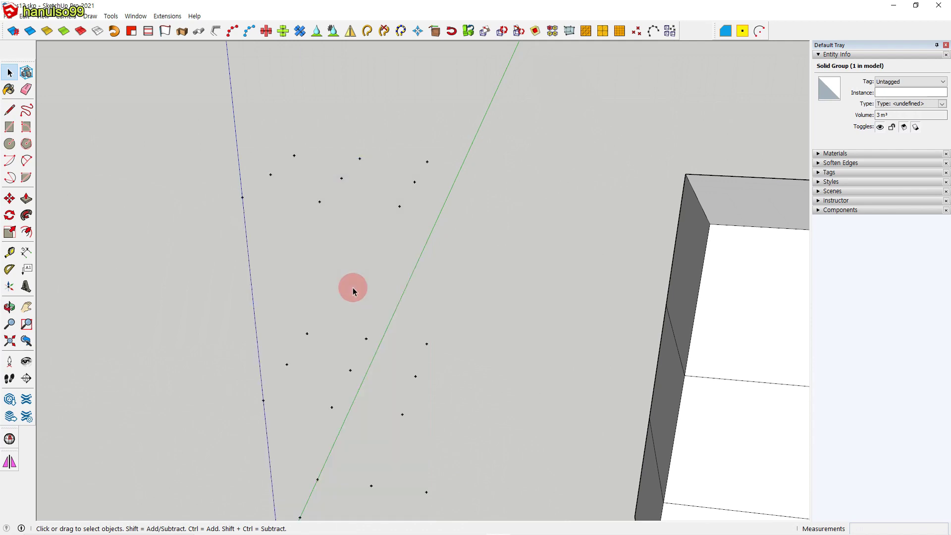
{"action": "double_click", "coordinate": [427, 162]}
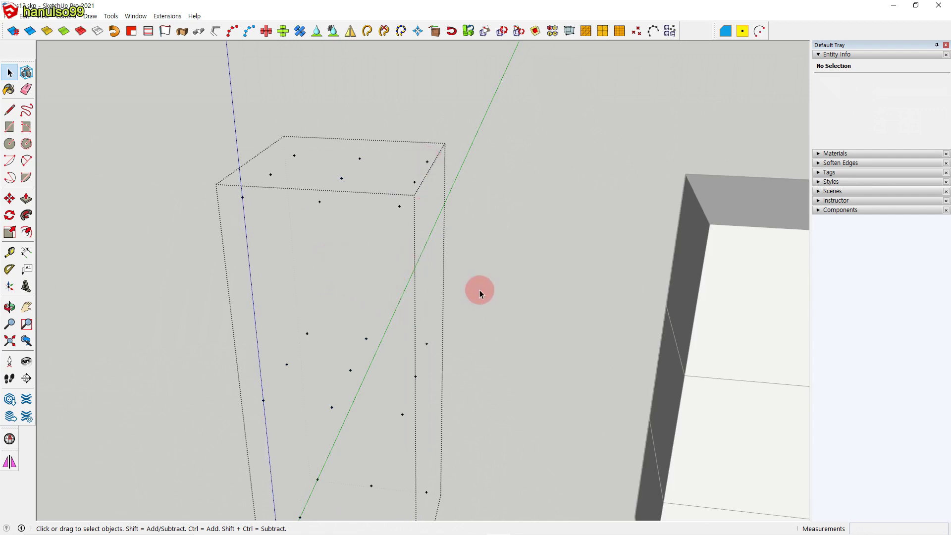
{"action": "key", "text": "ctrl+z"}
{"action": "middle_click_drag", "start_coordinate": [477, 290], "coordinate": [505, 287]}
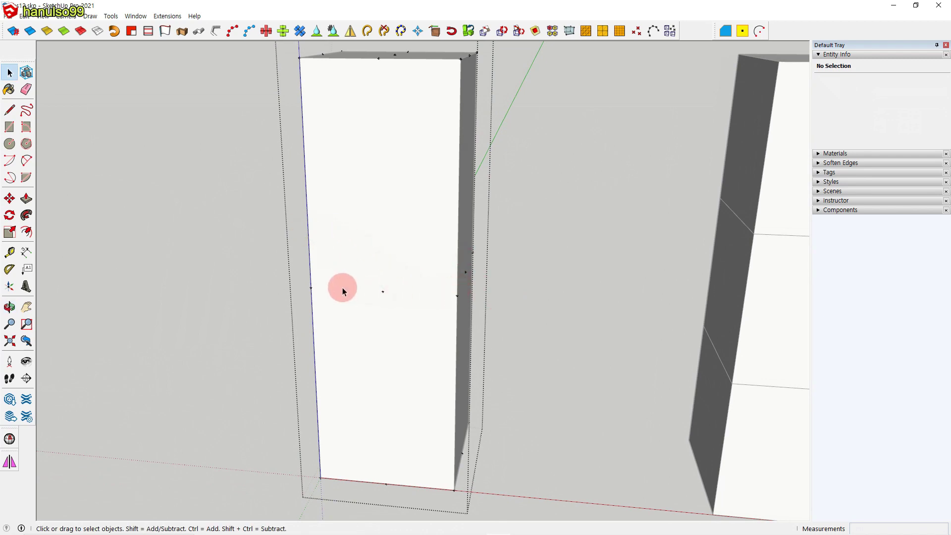
- Try to scale the undivided box's middle layer of nine guide points about their centre by 2.32, and undo it
{"action": "middle_click_drag", "start_coordinate": [354, 335], "coordinate": [426, 292]}
{"action": "left_click_drag", "start_coordinate": [275, 218], "coordinate": [558, 353]}
{"action": "middle_click_drag", "start_coordinate": [558, 352], "coordinate": [554, 324]}
{"action": "key", "text": "s"}
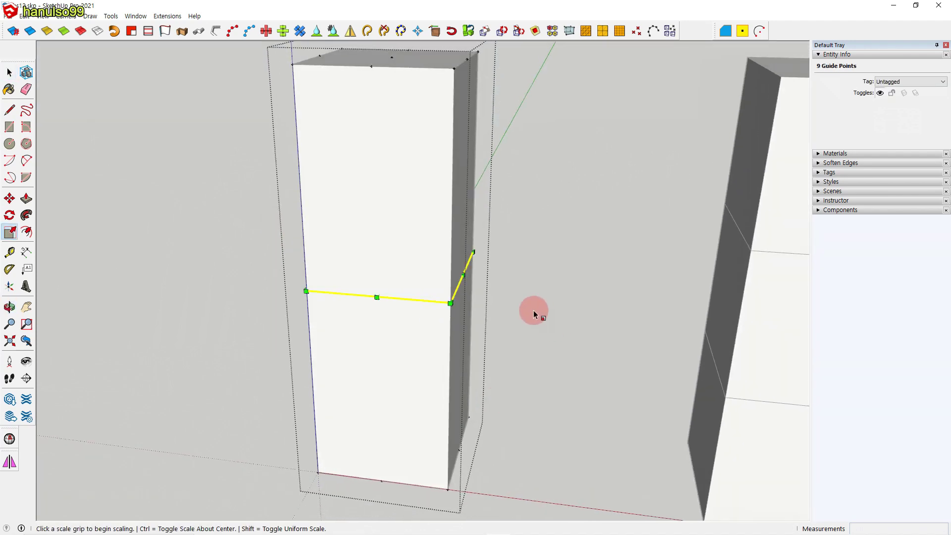
{"action": "left_click", "coordinate": [471, 255], "text": "ctrl"}
{"action": "left_click", "coordinate": [569, 269], "text": "ctrl"}
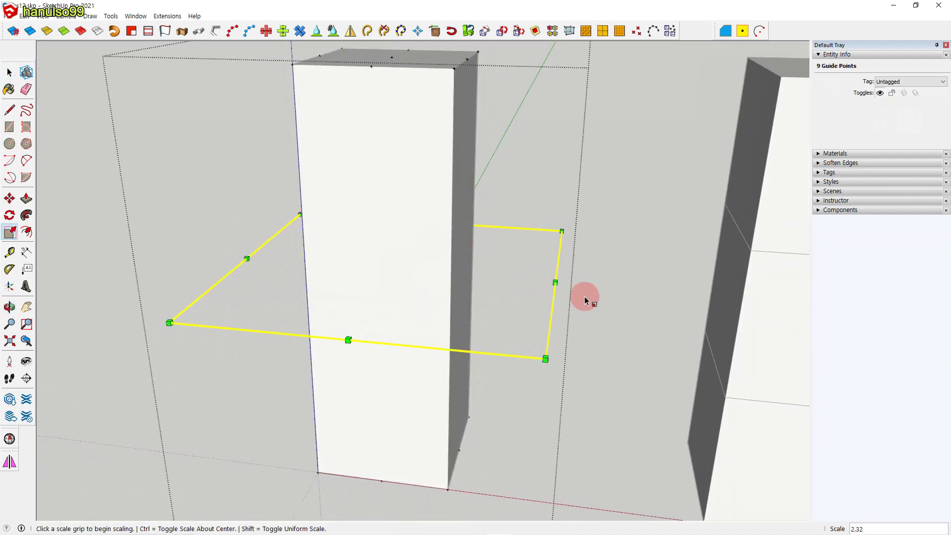
{"action": "key", "text": "ctrl+z"}
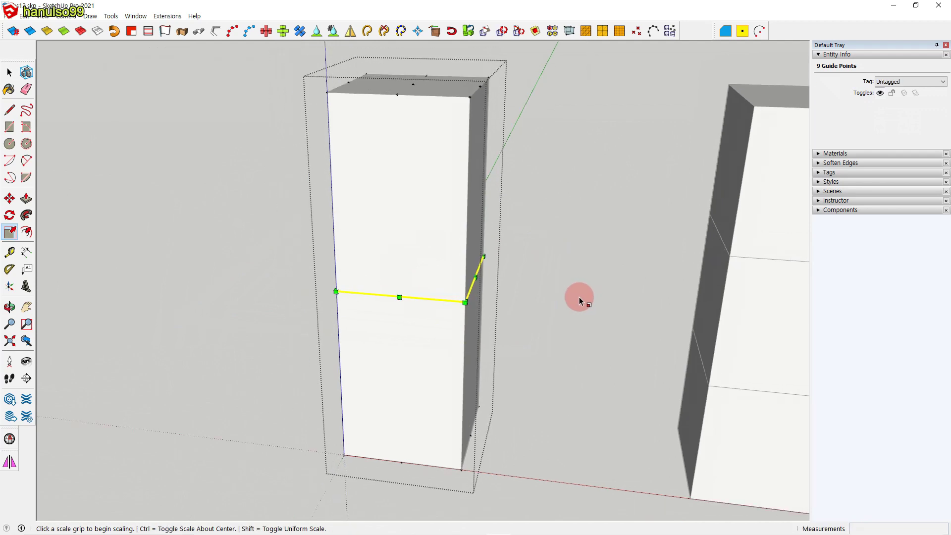
{"action": "key", "text": "space"}
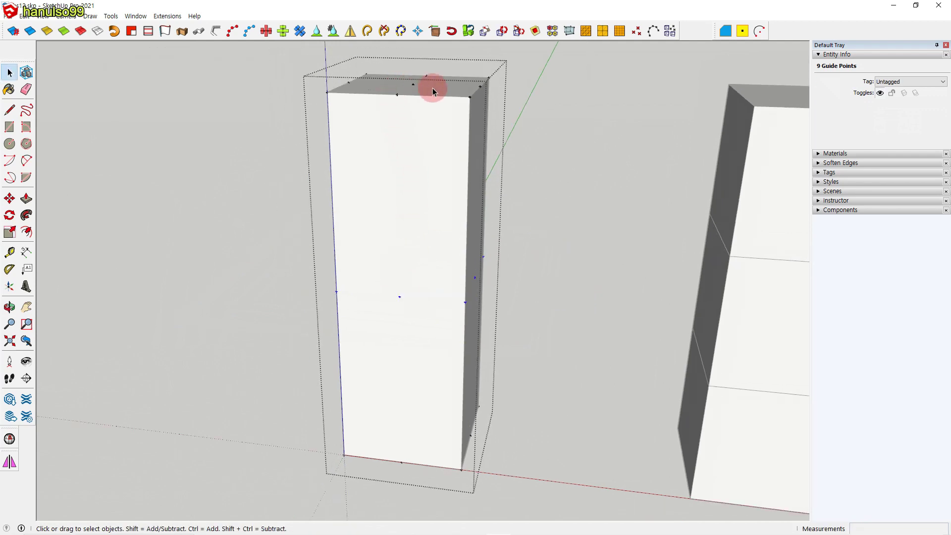
- Enlarge the undivided box's top layer of nine guide points uniformly about their centre and close the control-point group
{"action": "left_click_drag", "start_coordinate": [297, 57], "coordinate": [523, 144]}
{"action": "key", "text": "s"}
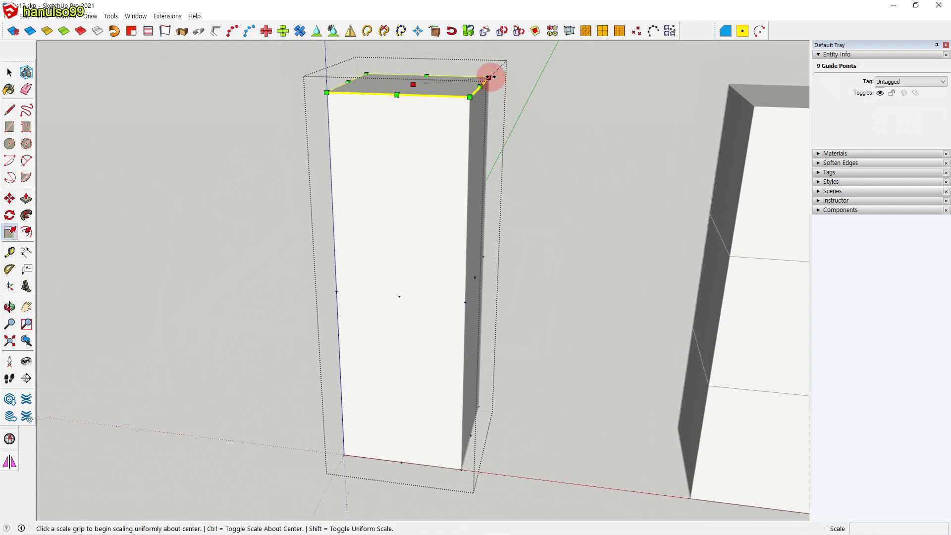
{"action": "left_click", "coordinate": [491, 78]}
{"action": "left_click", "coordinate": [536, 78]}
{"action": "key", "text": "space"}
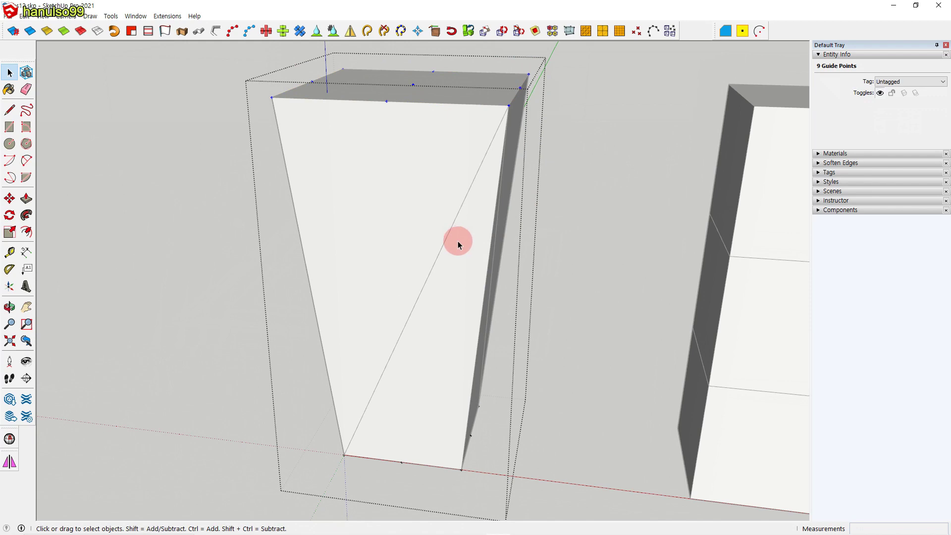
{"action": "left_click", "coordinate": [593, 266]}
- Add FFD control points to the neighbouring box that is divided into three equal segments
{"action": "scroll", "coordinate": [605, 265], "scroll_direction": "down", "scroll_amount": 2}
{"action": "middle_click_drag", "start_coordinate": [567, 279], "coordinate": [370, 273], "text": "shift"}
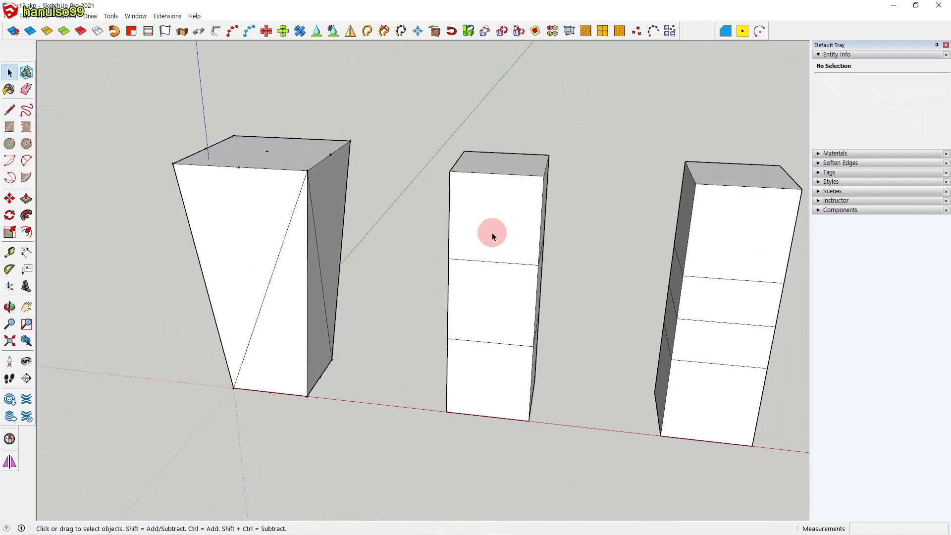
{"action": "middle_click_drag", "start_coordinate": [399, 257], "coordinate": [433, 259]}
{"action": "scroll", "coordinate": [402, 270], "scroll_direction": "up", "scroll_amount": 3}
{"action": "left_click", "coordinate": [399, 202]}
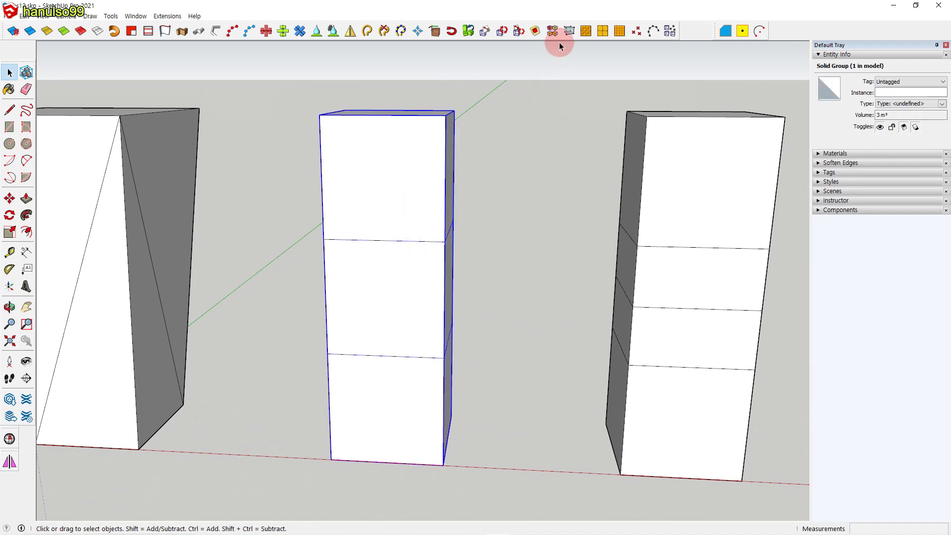
{"action": "middle_click_drag", "start_coordinate": [486, 289], "coordinate": [480, 305]}
- Temporarily delete the three-segment box, open its FFD control-point group for editing, and undo the deletion
{"action": "key", "text": "Delete"}
{"action": "scroll", "coordinate": [480, 305], "scroll_direction": "up", "scroll_amount": 4}
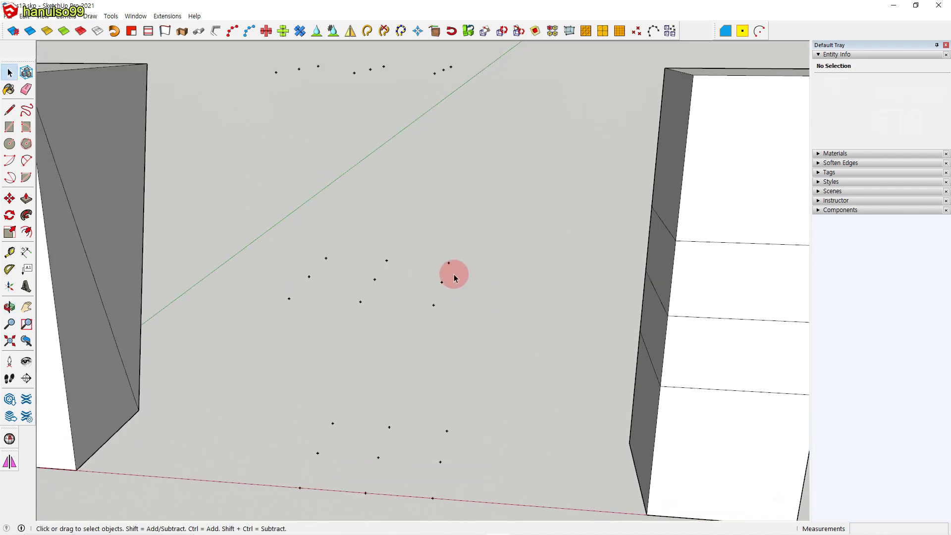
{"action": "double_click", "coordinate": [449, 263]}
{"action": "key", "text": "ctrl+z"}
{"action": "middle_click_drag", "start_coordinate": [491, 306], "coordinate": [498, 265]}
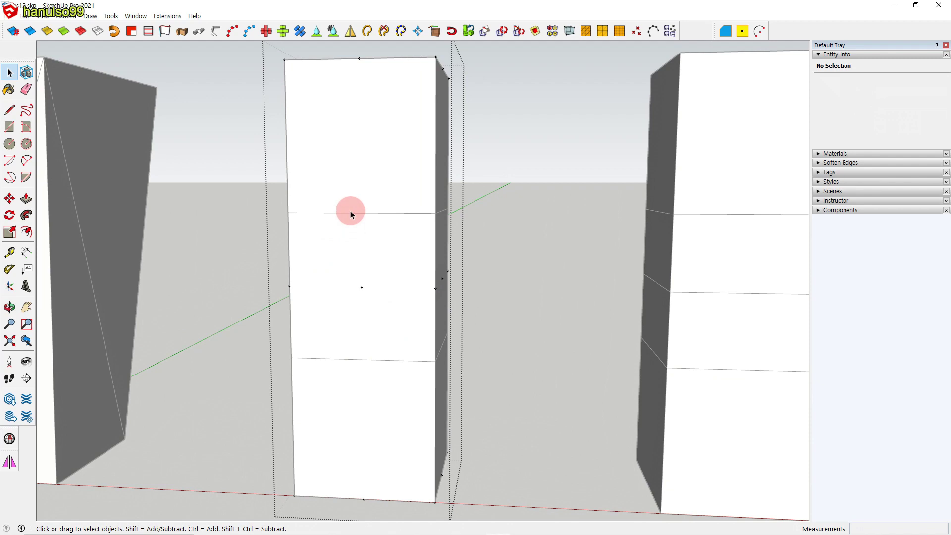
- Enlarge the three-segment box's middle layer of nine guide points uniformly about their centre and close the control-point group
{"action": "left_click_drag", "start_coordinate": [246, 237], "coordinate": [509, 342]}
{"action": "key", "text": "s"}
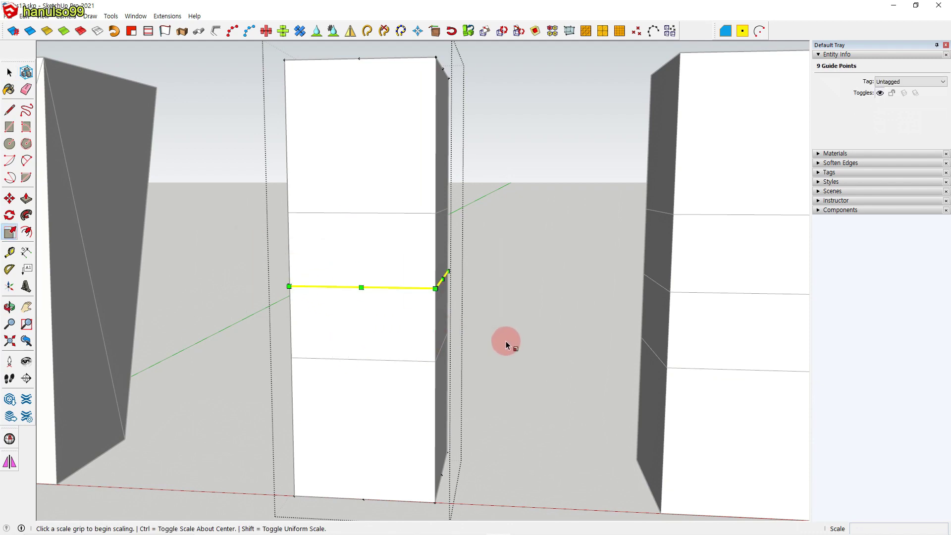
{"action": "middle_click_drag", "start_coordinate": [470, 288], "coordinate": [460, 329]}
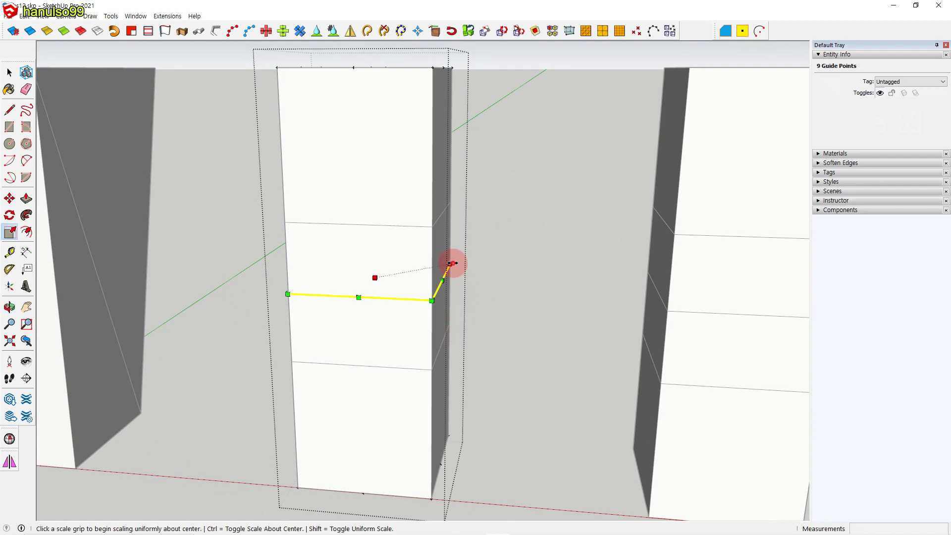
{"action": "left_click", "coordinate": [452, 265]}
{"action": "left_click", "coordinate": [527, 278]}
{"action": "middle_click_drag", "start_coordinate": [526, 278], "coordinate": [329, 282]}
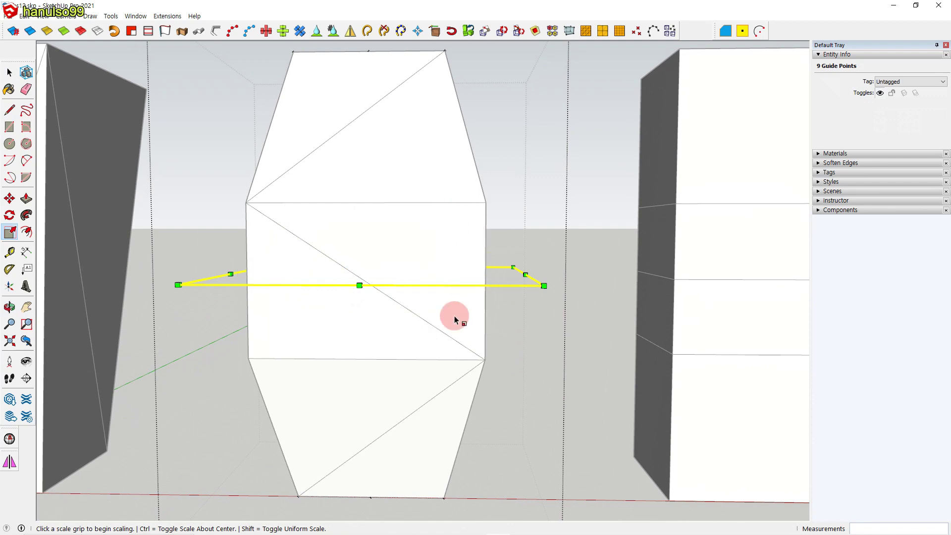
{"action": "key", "text": "space"}
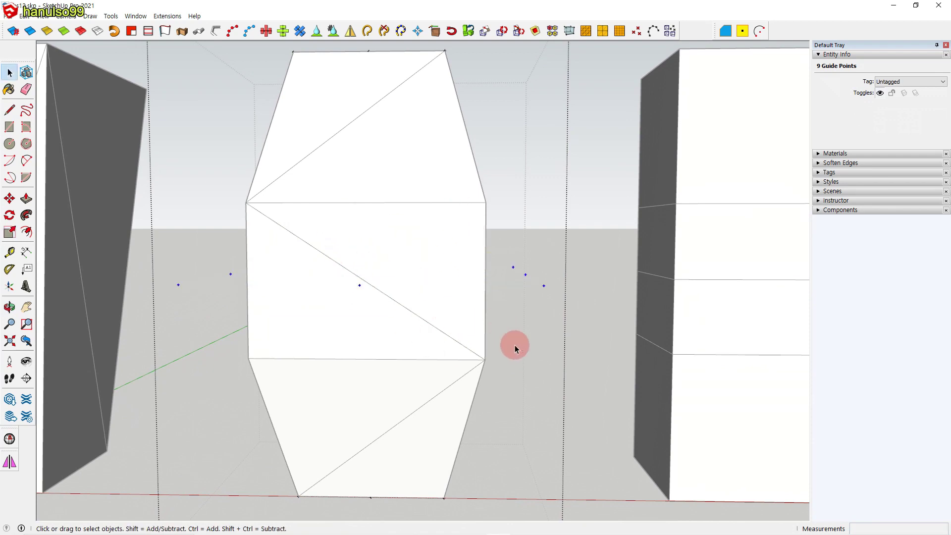
{"action": "left_click", "coordinate": [515, 345]}
- Add FFD control points to the neighbouring box that is divided into four segments
{"action": "scroll", "coordinate": [515, 345], "scroll_direction": "down", "scroll_amount": 2}
{"action": "middle_click_drag", "start_coordinate": [552, 357], "coordinate": [507, 332]}
{"action": "left_click", "coordinate": [507, 331]}
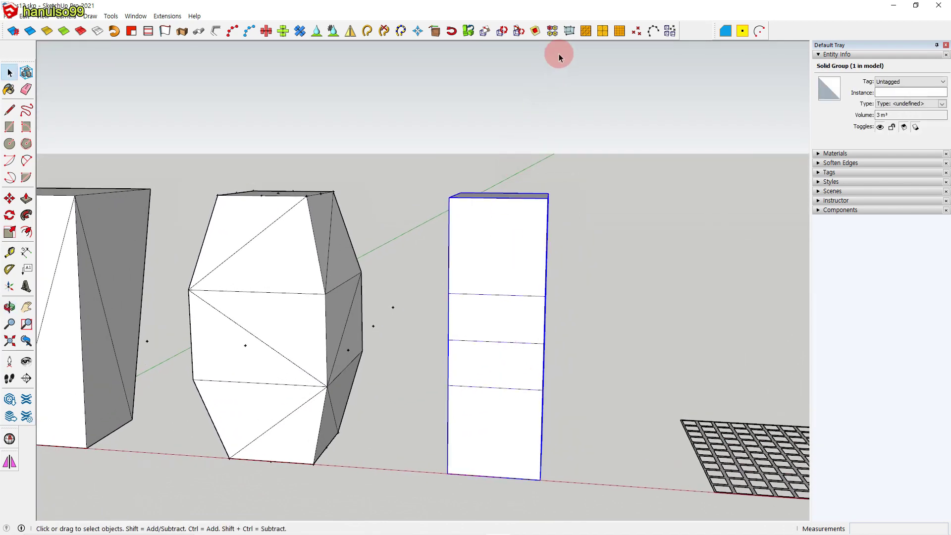
{"action": "scroll", "coordinate": [579, 356], "scroll_direction": "up", "scroll_amount": 3}
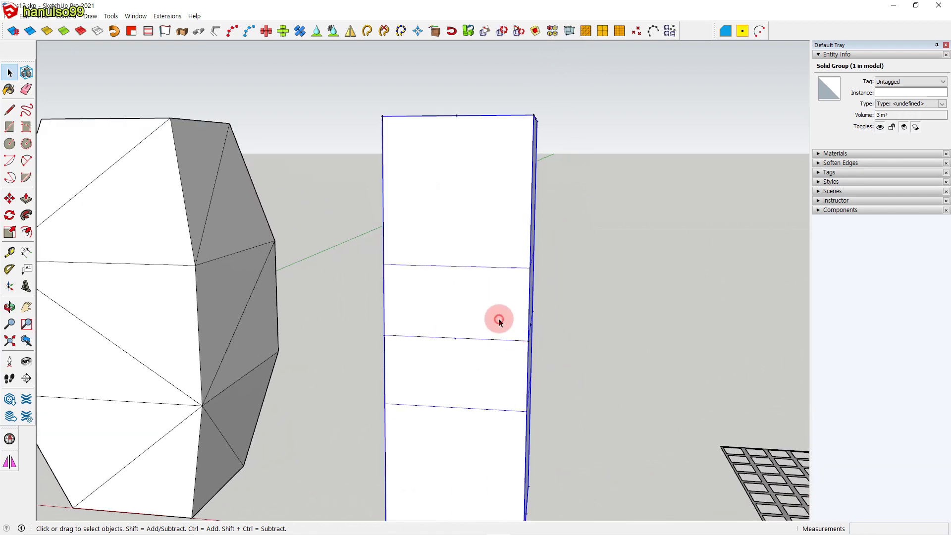
- Temporarily hide the four-segment box, open its FFD control-point group for editing, and bring the box back into view
{"action": "key", "text": "Delete"}
{"action": "double_click", "coordinate": [532, 312]}
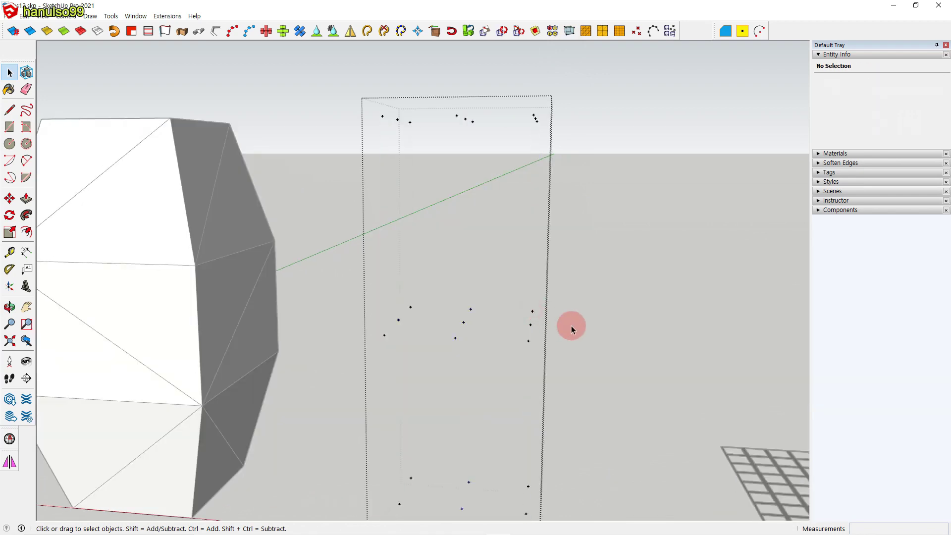
{"action": "key", "text": "shift+h"}
{"action": "middle_click_drag", "start_coordinate": [571, 339], "coordinate": [572, 331]}
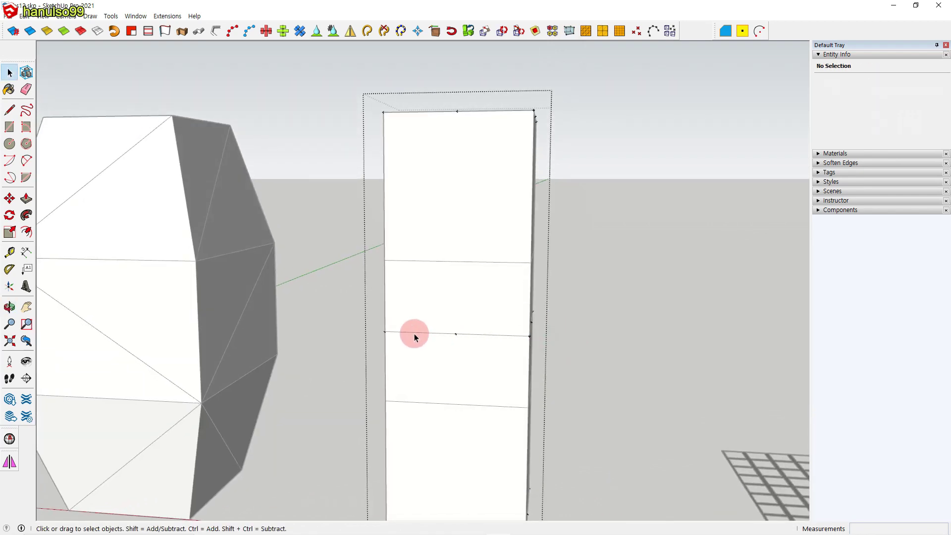
- Scale the four-segment box's middle layer of nine guide points uniformly about their centre by 2.00 and close the control-point group
{"action": "middle_click_drag", "start_coordinate": [448, 334], "coordinate": [551, 358]}
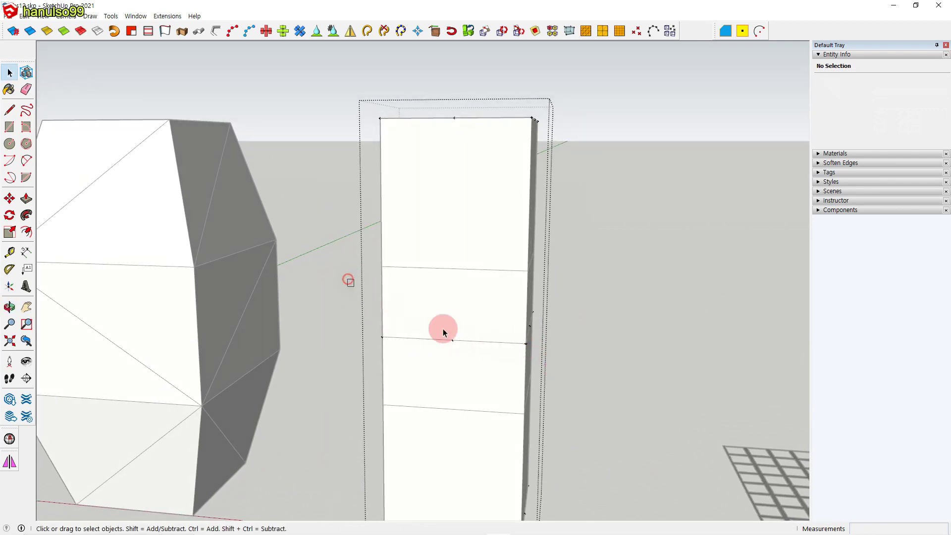
{"action": "left_click_drag", "start_coordinate": [346, 276], "coordinate": [604, 377]}
{"action": "key", "text": "s"}
{"action": "middle_click_drag", "start_coordinate": [569, 358], "coordinate": [557, 367]}
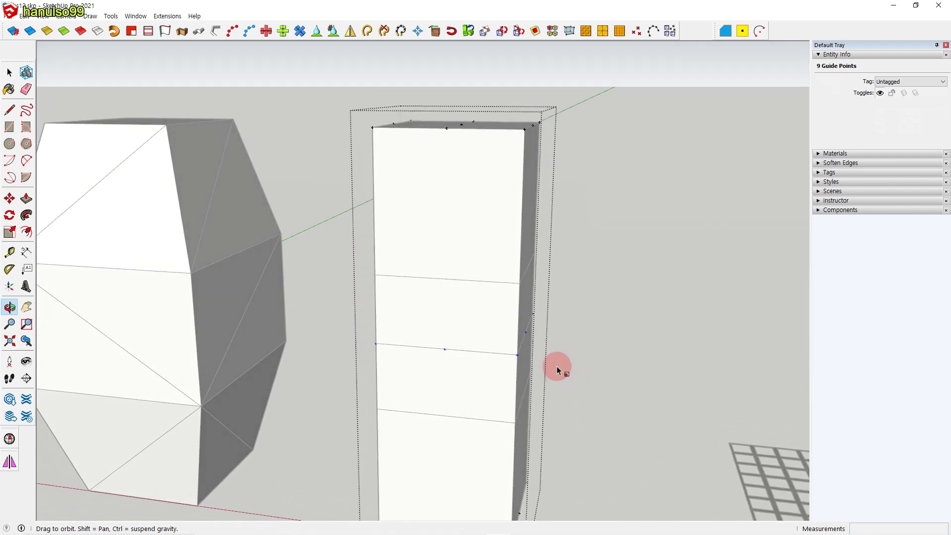
{"action": "left_click", "coordinate": [536, 316]}
{"action": "left_click", "coordinate": [599, 302]}
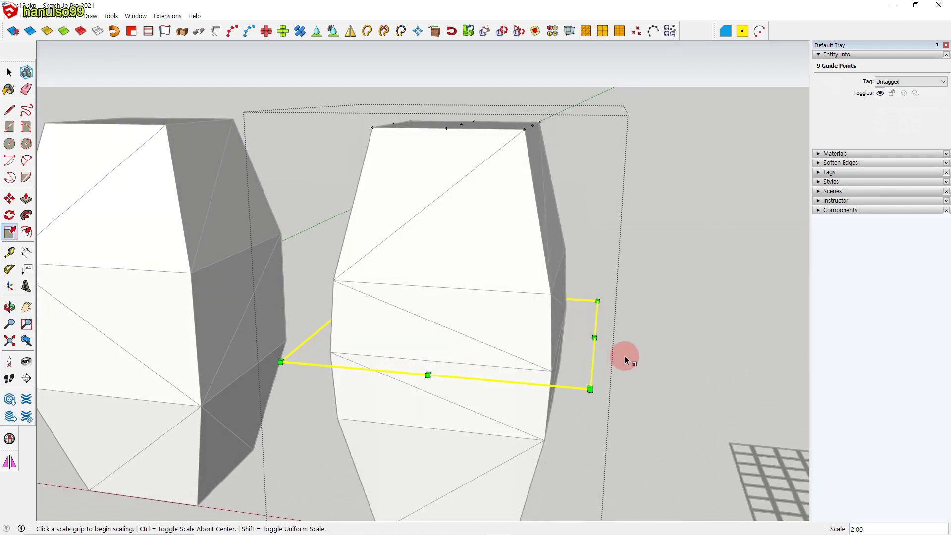
{"action": "key", "text": "space"}
{"action": "left_click", "coordinate": [639, 358]}
{"action": "middle_click_drag", "start_coordinate": [656, 399], "coordinate": [636, 331]}
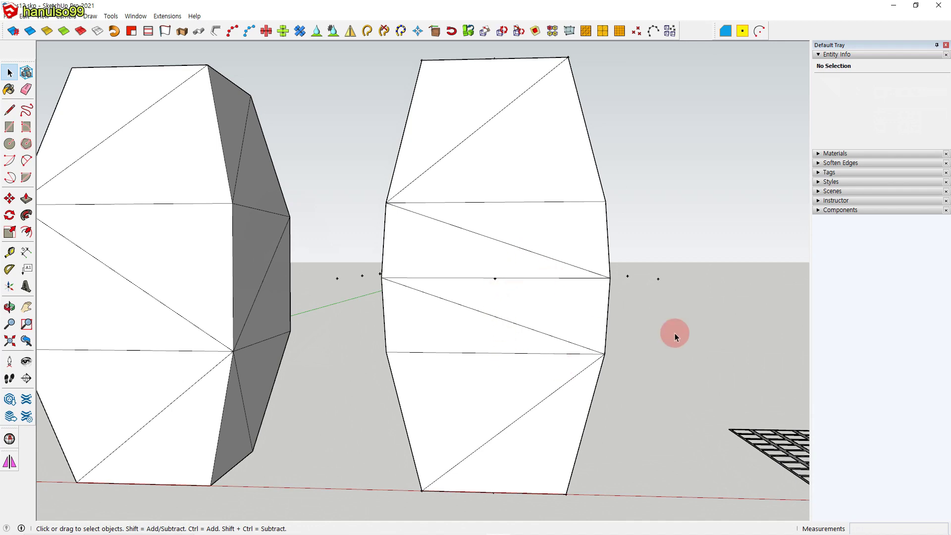
- Add FFD control points to the flat square grid group and open its control-point group for editing
{"action": "scroll", "coordinate": [674, 333], "scroll_direction": "down", "scroll_amount": 5}
{"action": "mouse_move", "coordinate": [631, 364]}
{"action": "middle_mouse_down"}
{"action": "mouse_move", "coordinate": [650, 350]}
{"action": "mouse_move", "coordinate": [605, 435]}
{"action": "mouse_move", "coordinate": [563, 408]}
{"action": "mouse_move", "coordinate": [590, 388]}
{"action": "mouse_move", "coordinate": [562, 445]}
{"action": "mouse_move", "coordinate": [599, 449]}
{"action": "mouse_move", "coordinate": [576, 409]}
{"action": "mouse_move", "coordinate": [592, 468]}
{"action": "middle_mouse_up"}
{"action": "scroll", "coordinate": [556, 397], "scroll_direction": "up", "scroll_amount": 6}
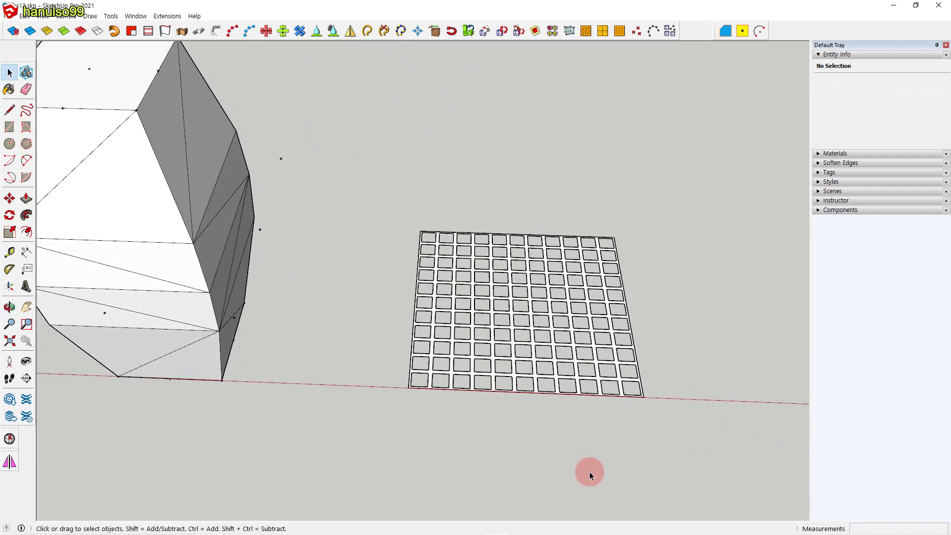
{"action": "left_click", "coordinate": [536, 344]}
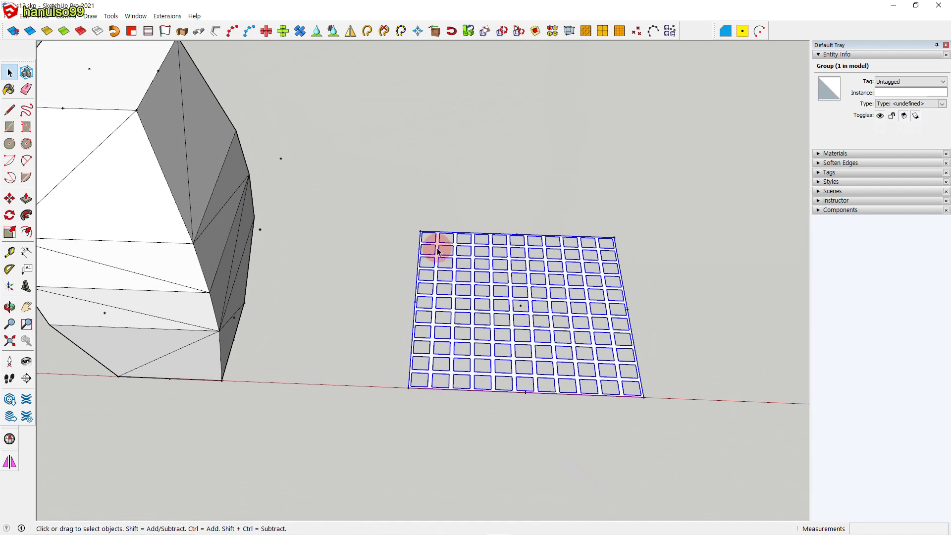
{"action": "scroll", "coordinate": [577, 319], "scroll_direction": "up", "scroll_amount": 4}
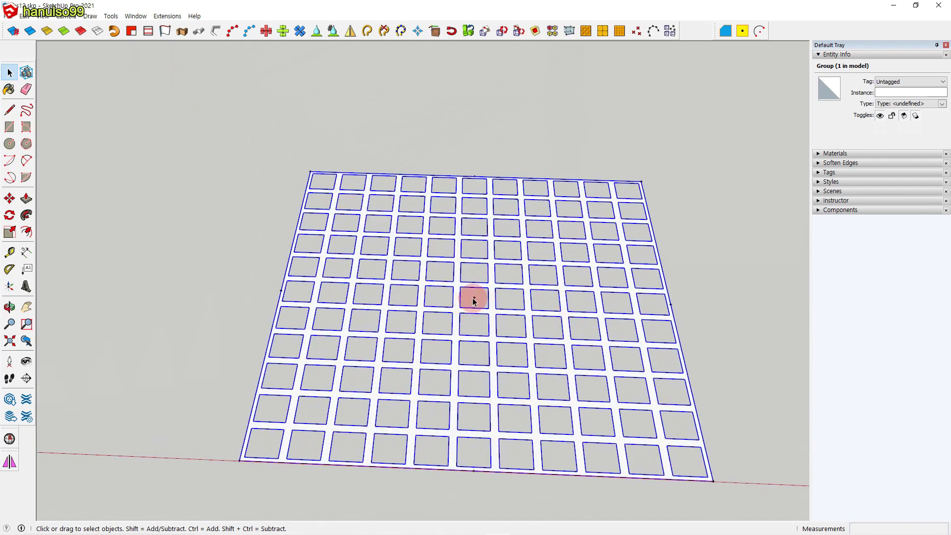
{"action": "double_click", "coordinate": [473, 299]}
{"action": "scroll", "coordinate": [491, 325], "scroll_direction": "down", "scroll_amount": 2}
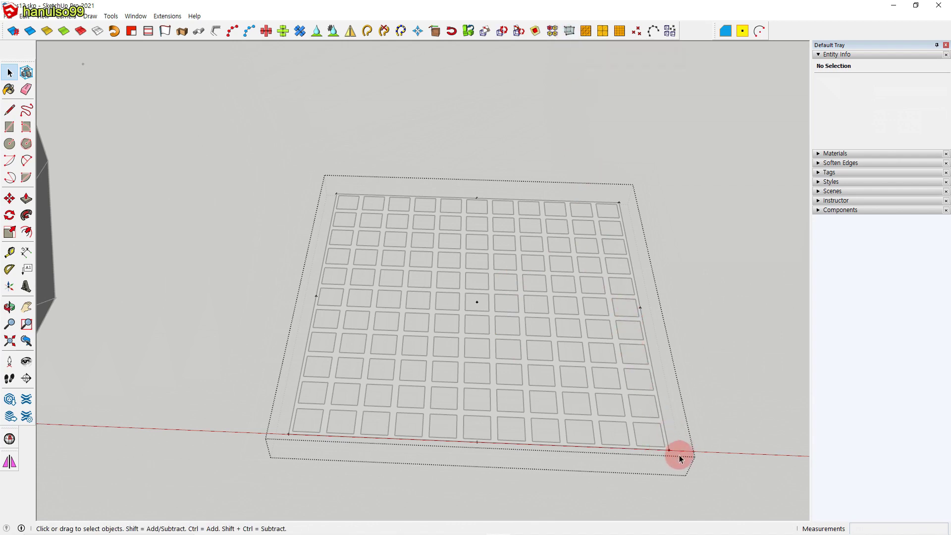
- Try to move a single guide point at the grid's near corner outward along the red axis by 245 mm, and undo it
{"action": "middle_click_drag", "start_coordinate": [705, 462], "coordinate": [652, 365], "text": "shift"}
{"action": "scroll", "coordinate": [633, 377], "scroll_direction": "up", "scroll_amount": 5}
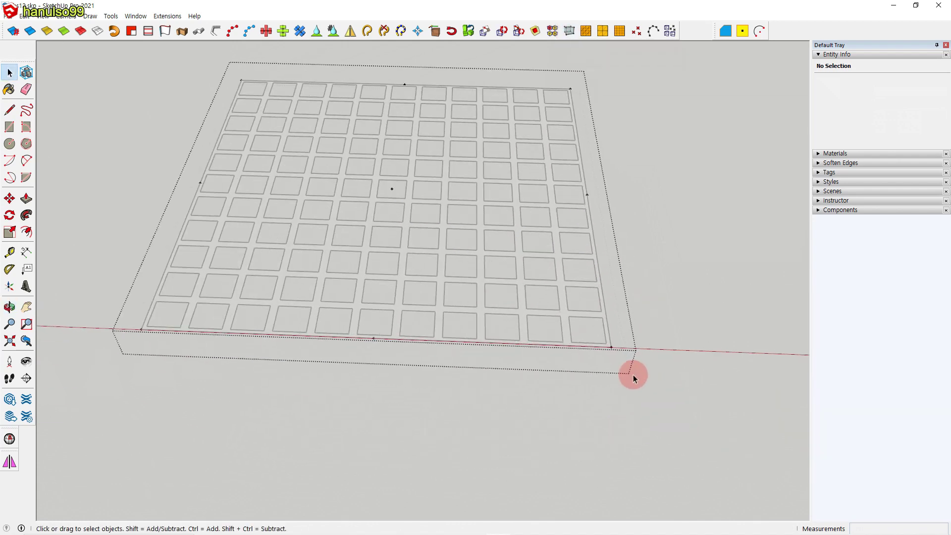
{"action": "left_click_drag", "start_coordinate": [592, 325], "coordinate": [620, 354]}
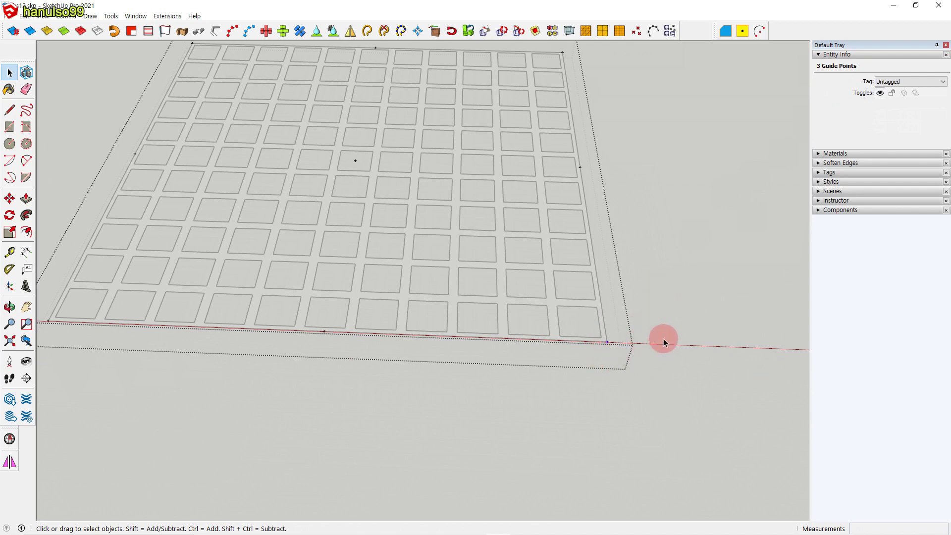
{"action": "left_click", "coordinate": [608, 349]}
{"action": "scroll", "coordinate": [608, 347], "scroll_direction": "up", "scroll_amount": 3}
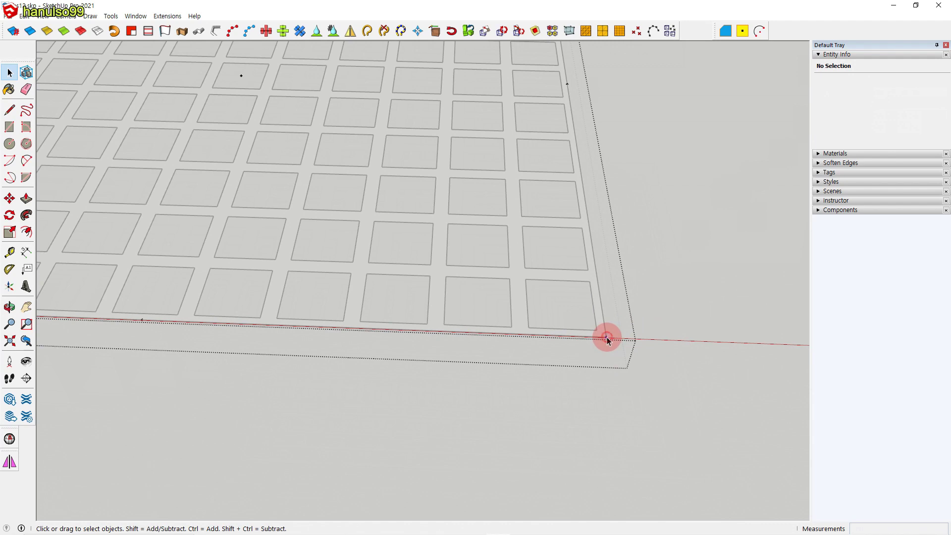
{"action": "left_click", "coordinate": [607, 340]}
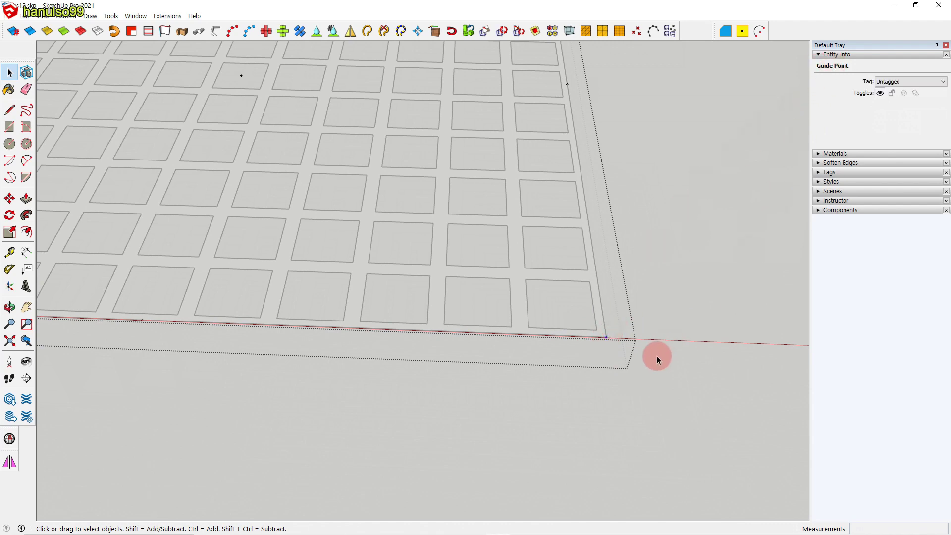
{"action": "key", "text": "m"}
{"action": "left_click", "coordinate": [607, 337]}
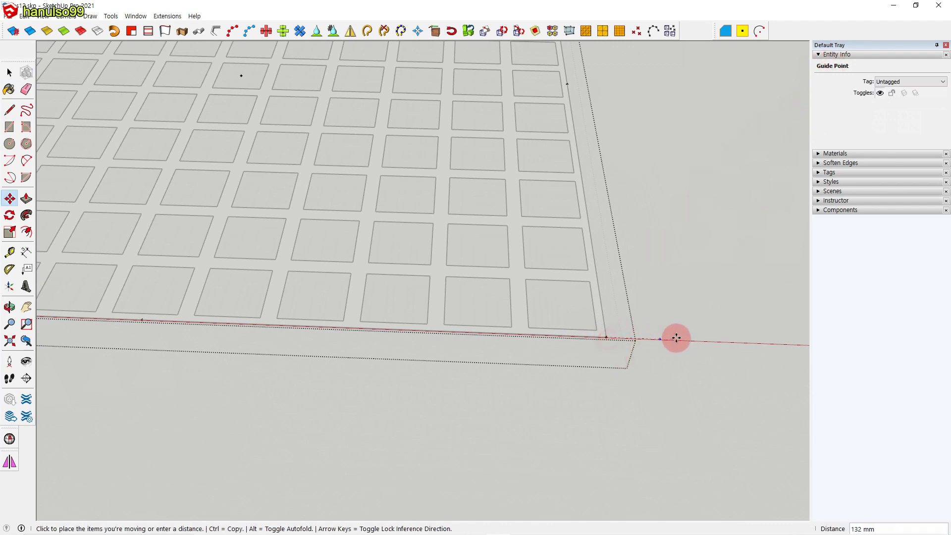
{"action": "left_click", "coordinate": [713, 339]}
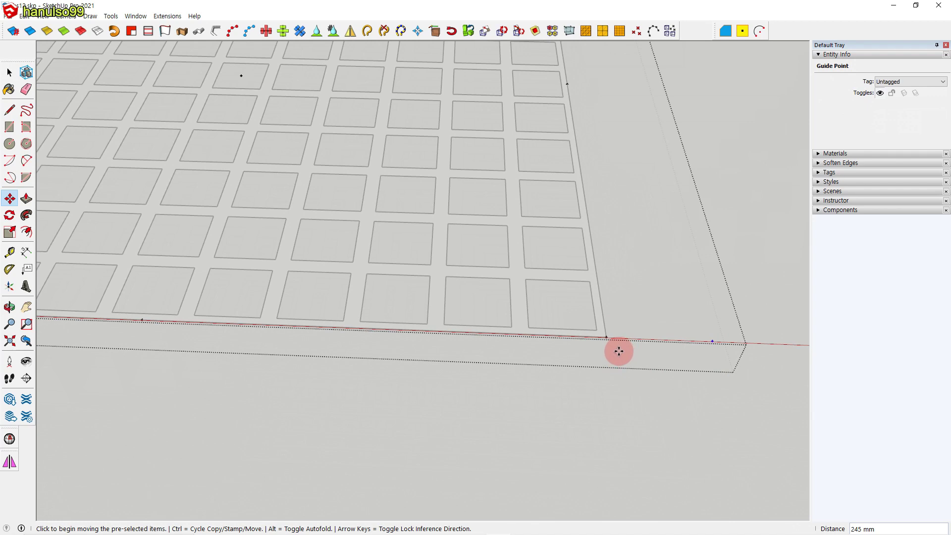
{"action": "key", "text": "ctrl+z"}
{"action": "key", "text": "space"}
- Move all three stacked guide points at the grid's near corner outward along the red axis by 195 mm, and undo it
{"action": "left_click_drag", "start_coordinate": [584, 320], "coordinate": [620, 359]}
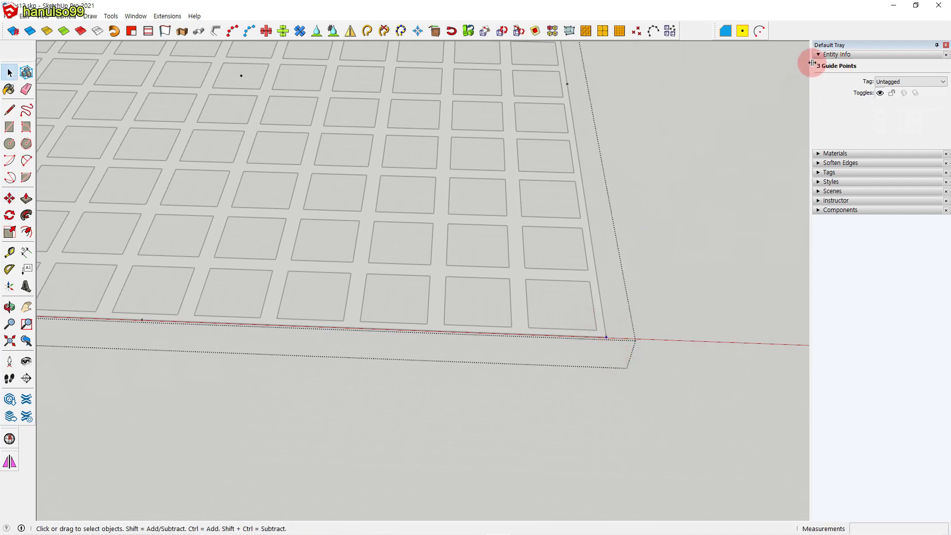
{"action": "key", "text": "m"}
{"action": "left_click", "coordinate": [606, 338]}
{"action": "left_click", "coordinate": [690, 339]}
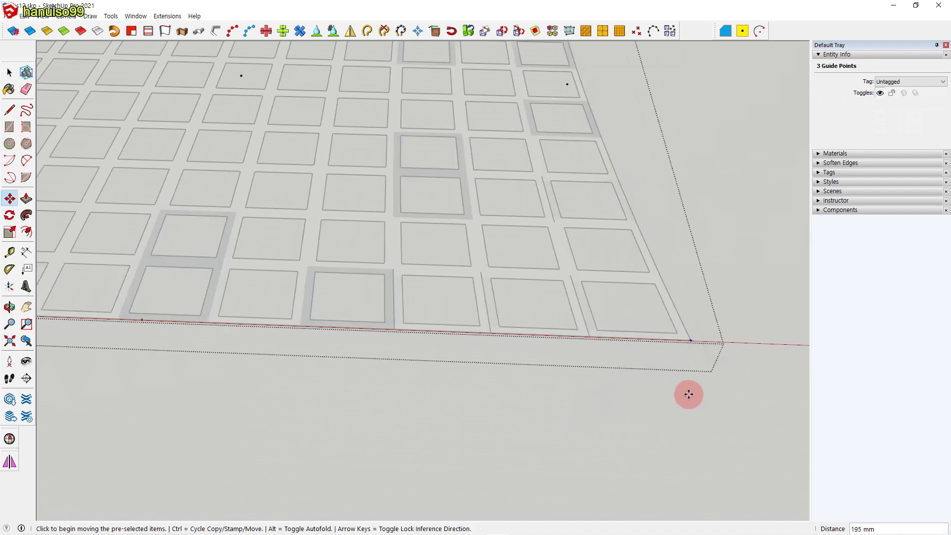
{"action": "key", "text": "ctrl+z"}
{"action": "key", "text": "space"}
{"action": "left_click", "coordinate": [566, 348]}
- Raise the twelve guide points at the grid's four corners along the blue axis by about 1219 mm and close the control-point group
{"action": "scroll", "coordinate": [565, 349], "scroll_direction": "down", "scroll_amount": 4}
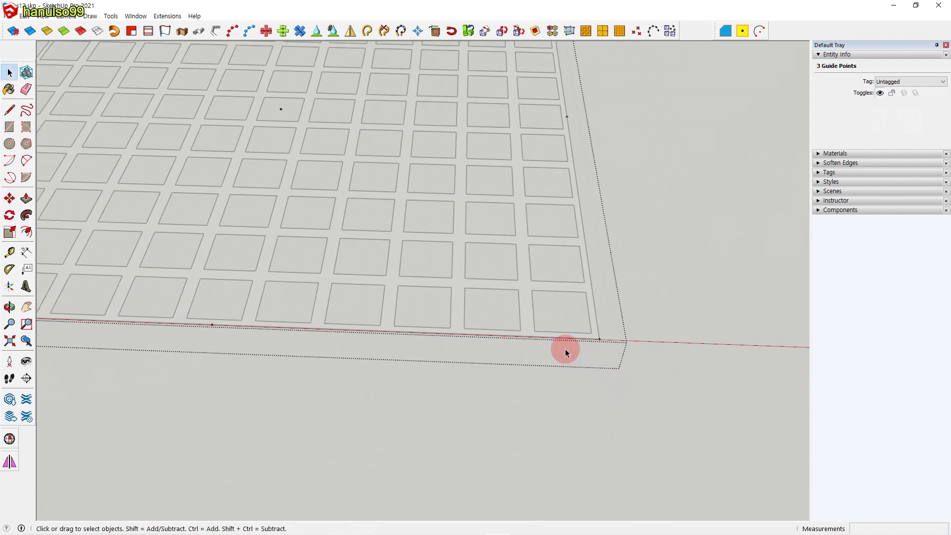
{"action": "middle_click_drag", "start_coordinate": [566, 349], "coordinate": [598, 389], "text": "shift"}
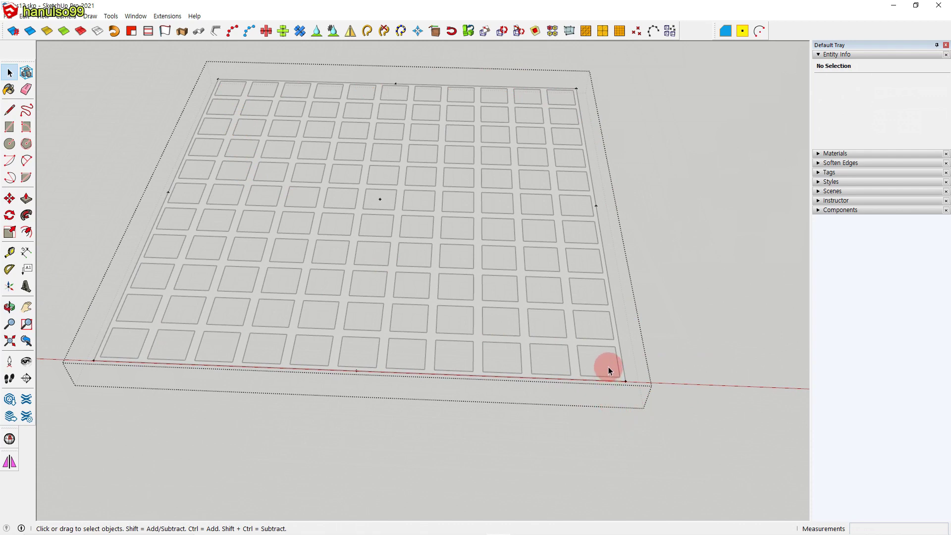
{"action": "left_click_drag", "start_coordinate": [603, 367], "coordinate": [643, 401]}
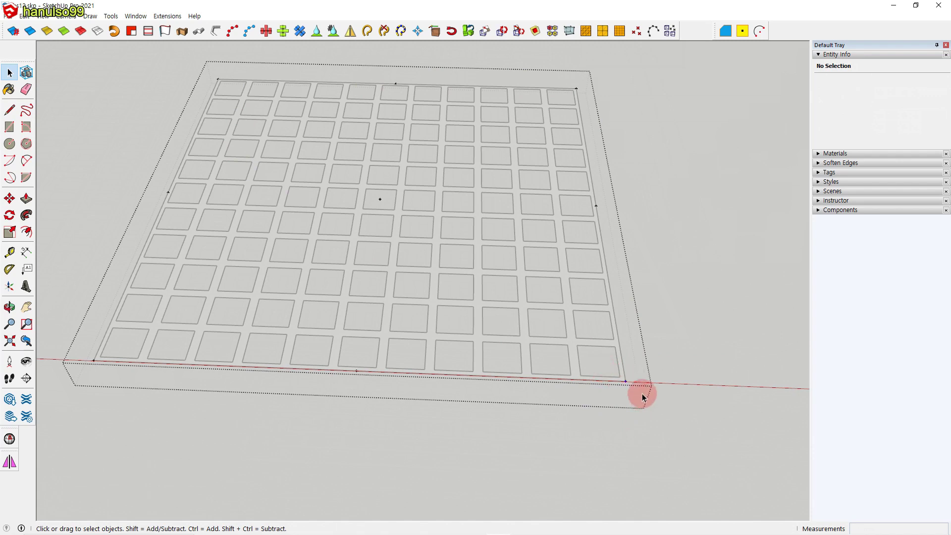
{"action": "left_click_drag", "start_coordinate": [553, 77], "coordinate": [588, 107], "text": "shift"}
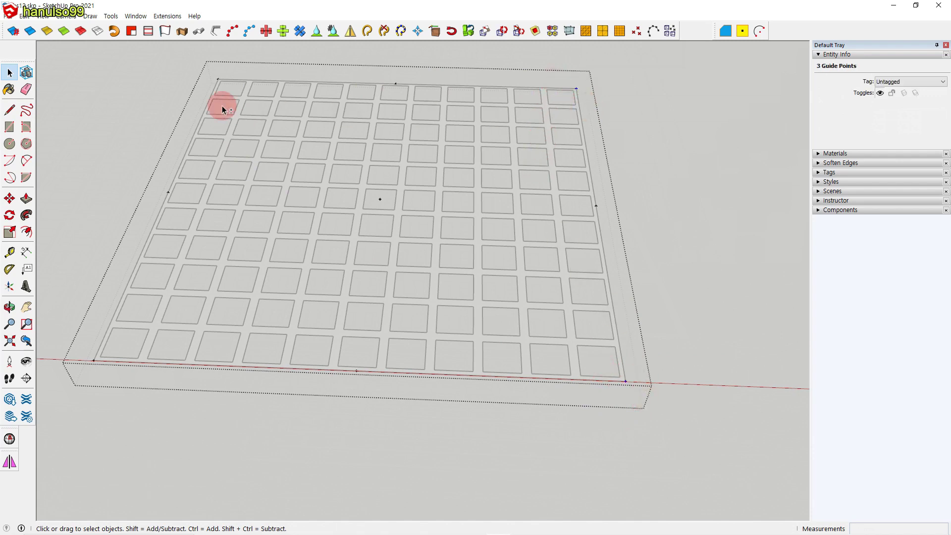
{"action": "left_click_drag", "start_coordinate": [203, 68], "coordinate": [241, 97], "text": "shift"}
{"action": "left_click_drag", "start_coordinate": [83, 351], "coordinate": [129, 372], "text": "shift"}
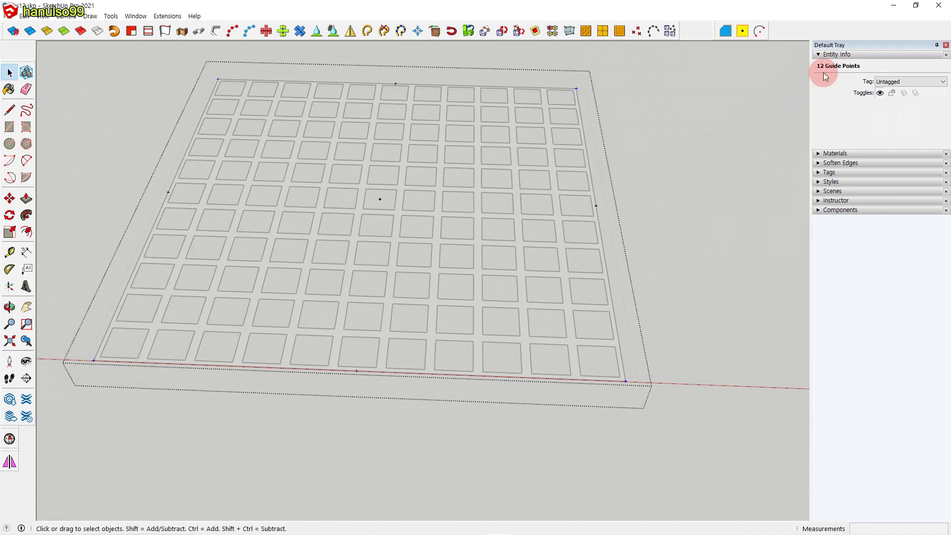
{"action": "key", "text": "m"}
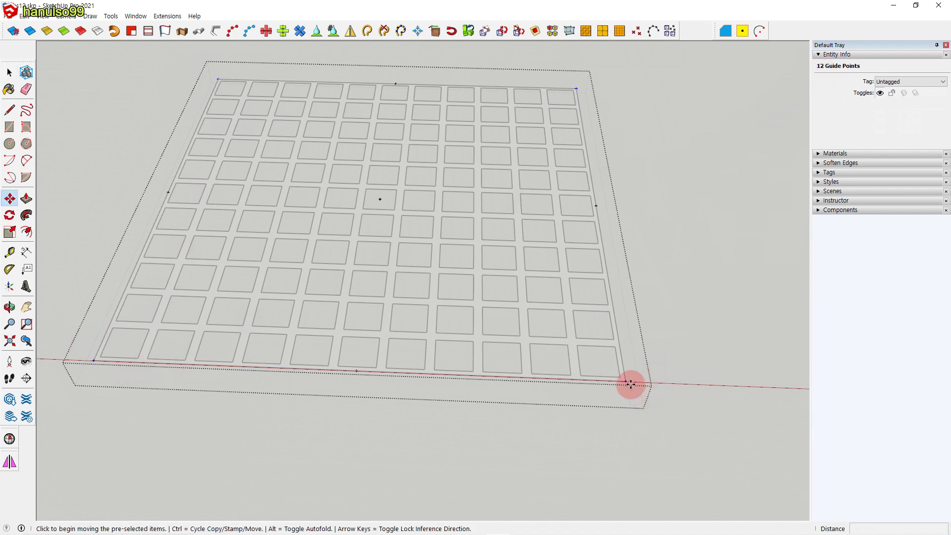
{"action": "left_click", "coordinate": [627, 381]}
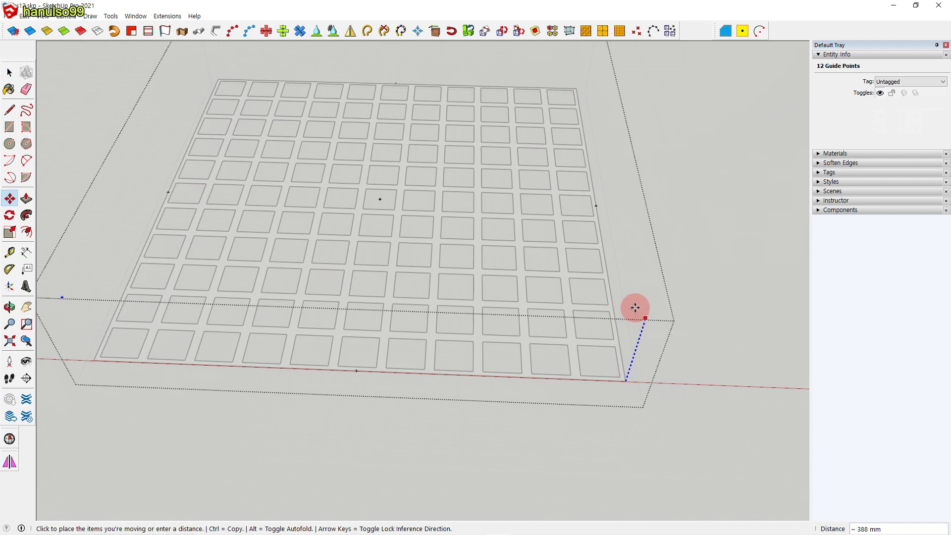
{"action": "left_click", "coordinate": [682, 126]}
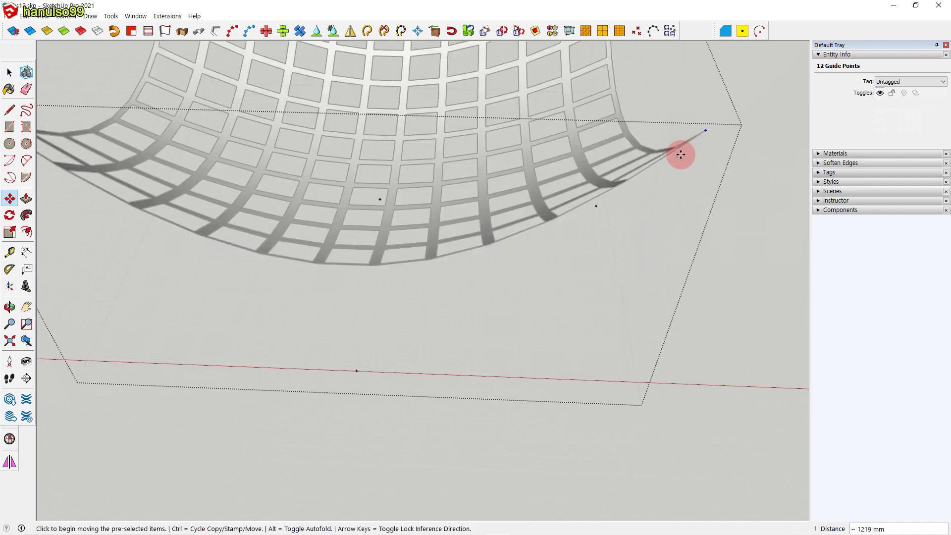
{"action": "key", "text": "space"}
{"action": "scroll", "coordinate": [686, 356], "scroll_direction": "down", "scroll_amount": 3}
{"action": "middle_click_drag", "start_coordinate": [641, 396], "coordinate": [657, 317]}
{"action": "left_click", "coordinate": [729, 325]}
- Add FFD control points to the segmented cylinder group and open its control-point group for editing
{"action": "scroll", "coordinate": [729, 324], "scroll_direction": "down", "scroll_amount": 2}
{"action": "middle_click_drag", "start_coordinate": [730, 325], "coordinate": [511, 387]}
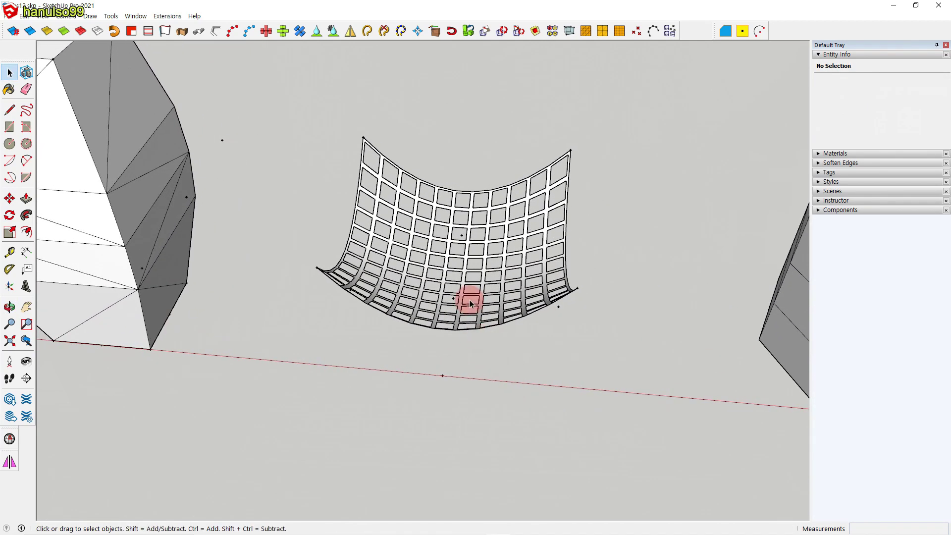
{"action": "middle_click_drag", "start_coordinate": [536, 347], "coordinate": [390, 333]}
{"action": "scroll", "coordinate": [414, 306], "scroll_direction": "down", "scroll_amount": 8}
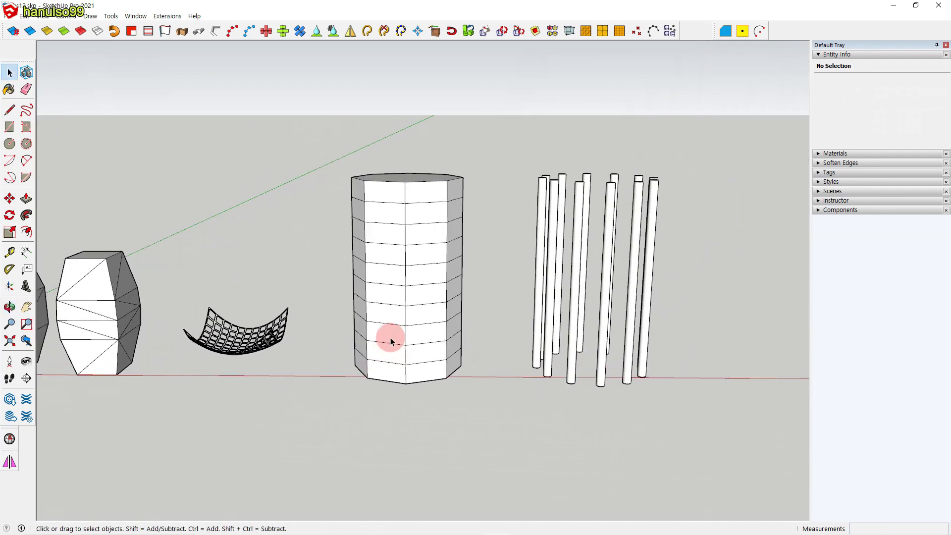
{"action": "middle_click_drag", "start_coordinate": [418, 272], "coordinate": [478, 310]}
{"action": "scroll", "coordinate": [448, 309], "scroll_direction": "up", "scroll_amount": 3}
{"action": "scroll", "coordinate": [480, 310], "scroll_direction": "up", "scroll_amount": 3}
{"action": "left_click", "coordinate": [471, 296]}
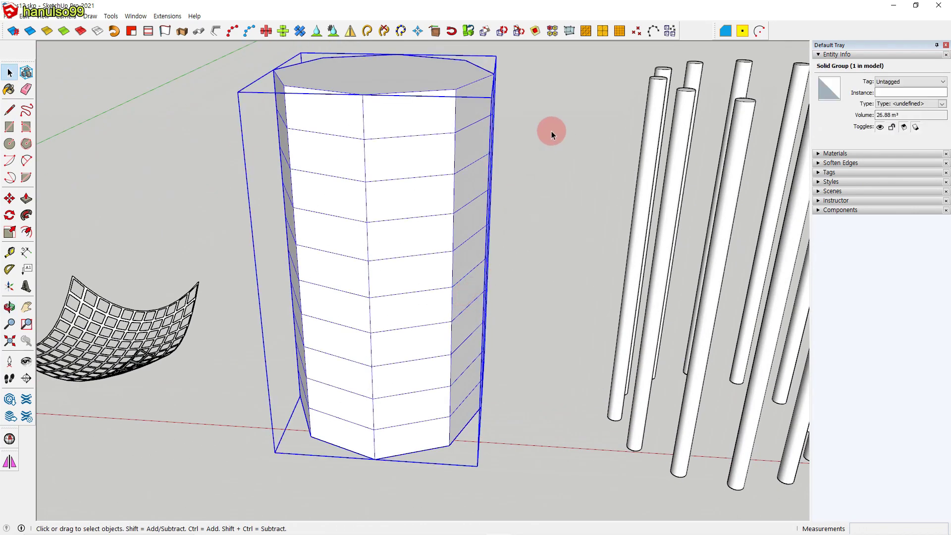
{"action": "left_click", "coordinate": [545, 110]}
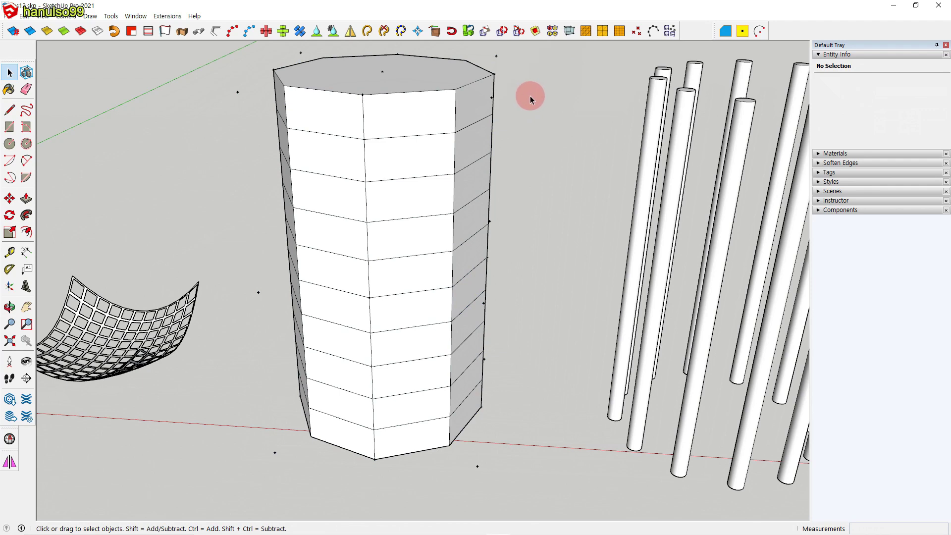
{"action": "middle_click_drag", "start_coordinate": [530, 88], "coordinate": [513, 113]}
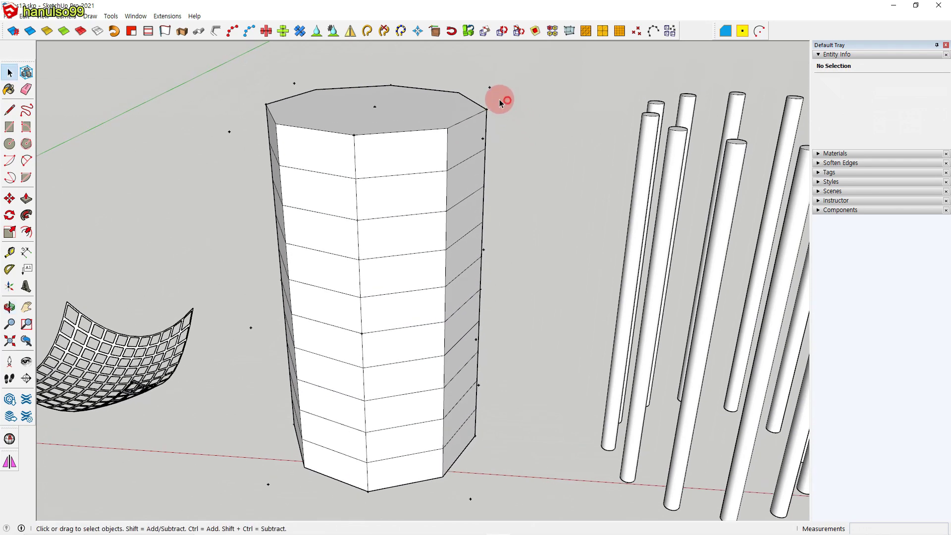
{"action": "left_click", "coordinate": [484, 82]}
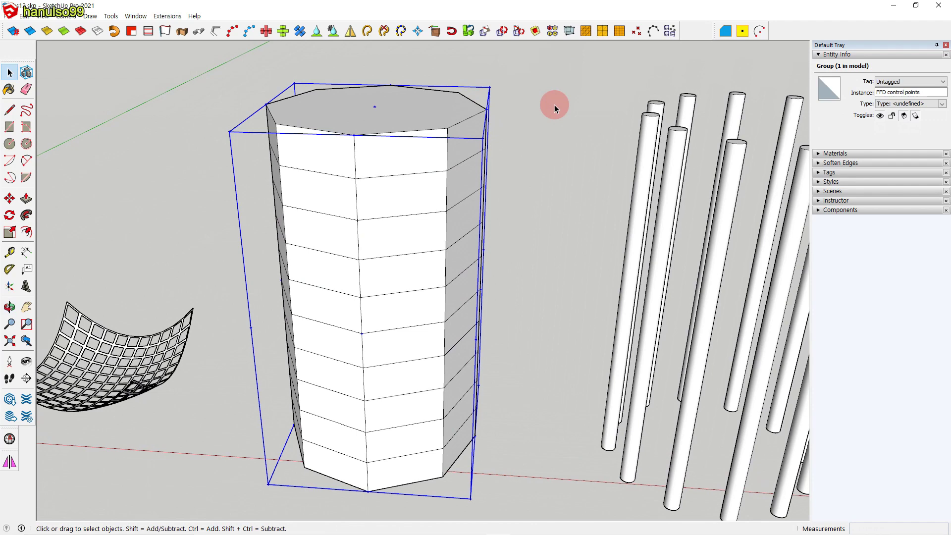
{"action": "key", "text": "Return"}
- Scale the nine guide points at the cylinder's mid-height uniformly about their center to 0.19
{"action": "middle_click_drag", "start_coordinate": [536, 335], "coordinate": [528, 275]}
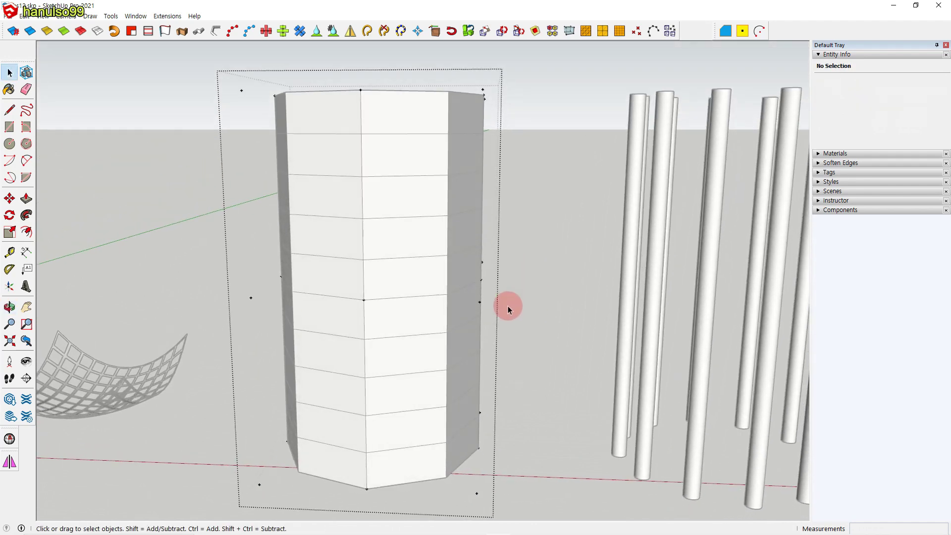
{"action": "left_click_drag", "start_coordinate": [212, 224], "coordinate": [536, 352]}
{"action": "mouse_move", "coordinate": [546, 358]}
{"action": "middle_mouse_down"}
{"action": "mouse_move", "coordinate": [526, 367]}
{"action": "mouse_move", "coordinate": [530, 352]}
{"action": "middle_mouse_up"}
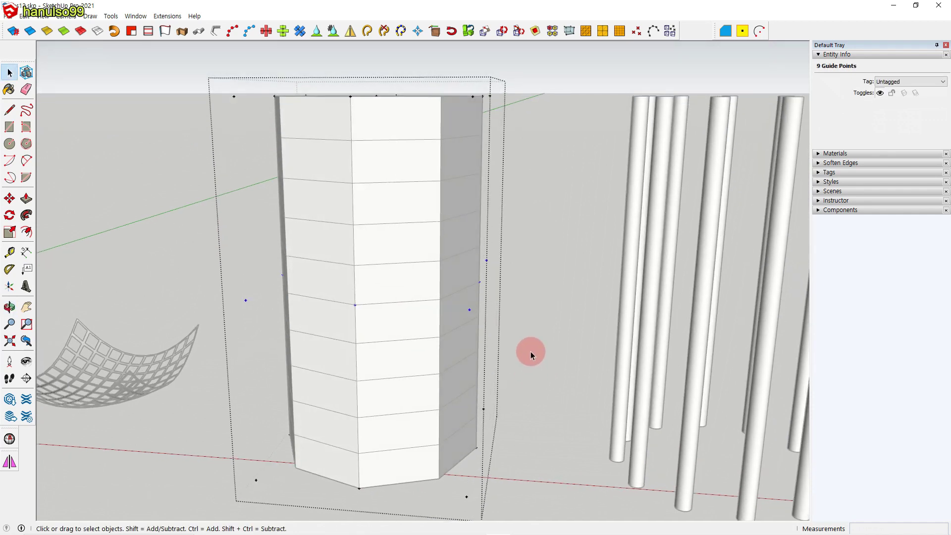
{"action": "key", "text": "s"}
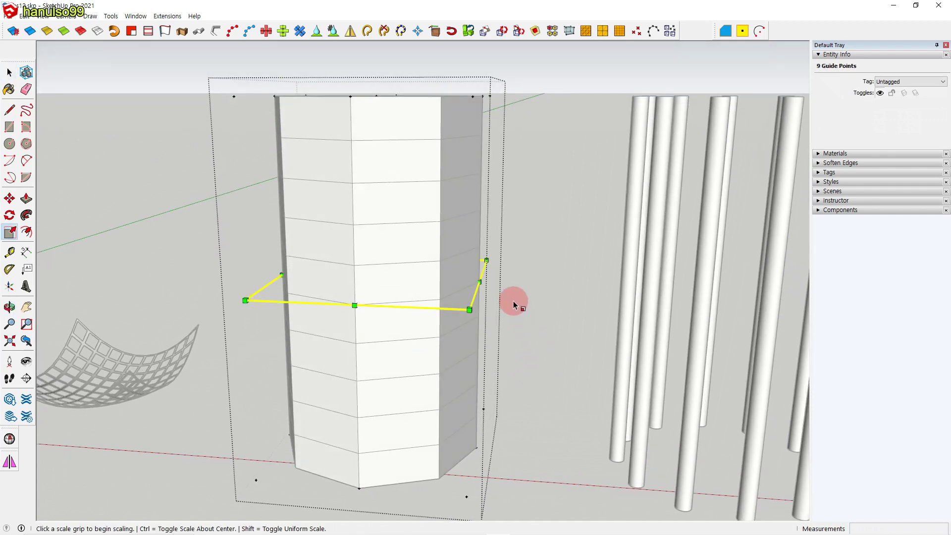
{"action": "left_click", "coordinate": [487, 260]}
{"action": "left_click_drag", "start_coordinate": [422, 270], "coordinate": [403, 275]}
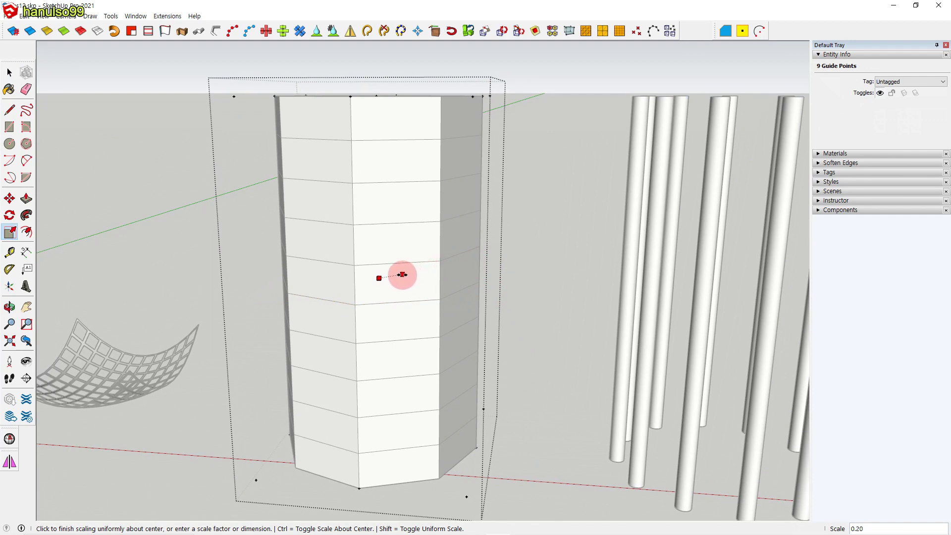
{"action": "left_click", "coordinate": [402, 278]}
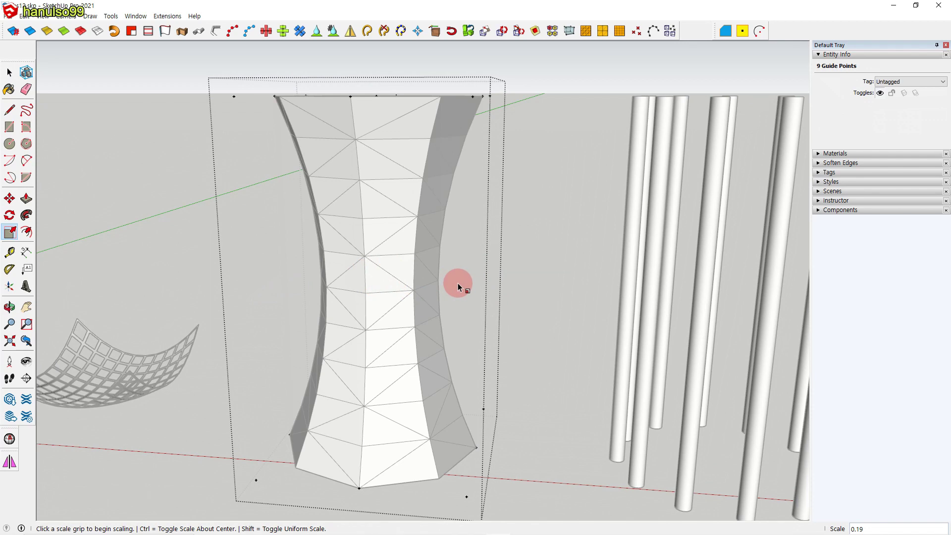
{"action": "key", "text": "space"}
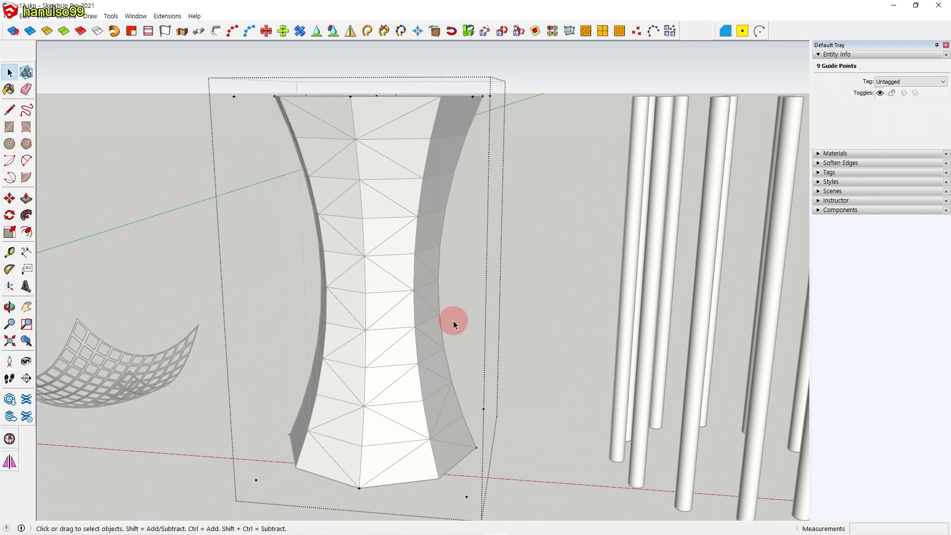
- Replace the narrowed cylinder's control points with a fresh FFD set and open the new control-point group for editing
{"action": "left_click_drag", "start_coordinate": [235, 233], "coordinate": [525, 361]}
{"action": "left_click", "coordinate": [544, 308]}
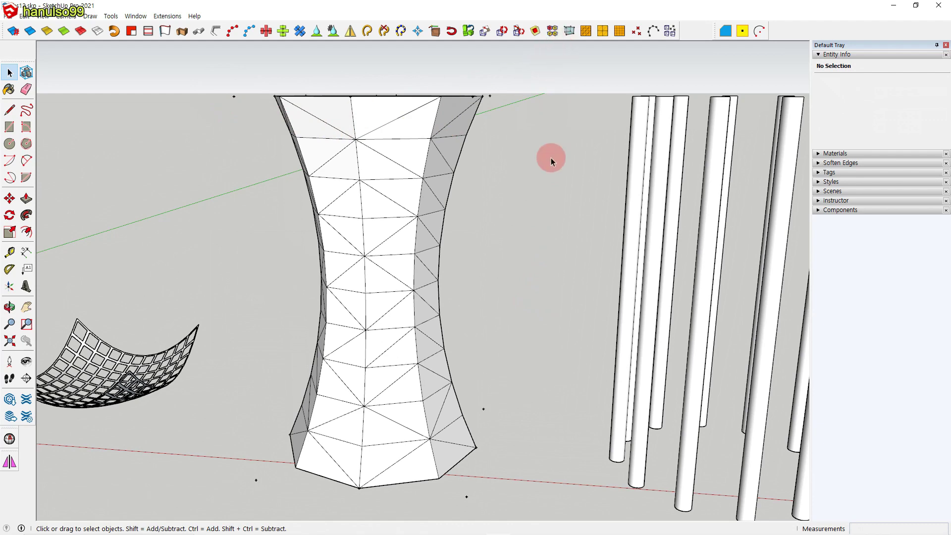
{"action": "middle_click_drag", "start_coordinate": [272, 150], "coordinate": [246, 135]}
{"action": "left_click_drag", "start_coordinate": [212, 106], "coordinate": [212, 111]}
{"action": "key", "text": "Delete"}
{"action": "left_click", "coordinate": [377, 227]}
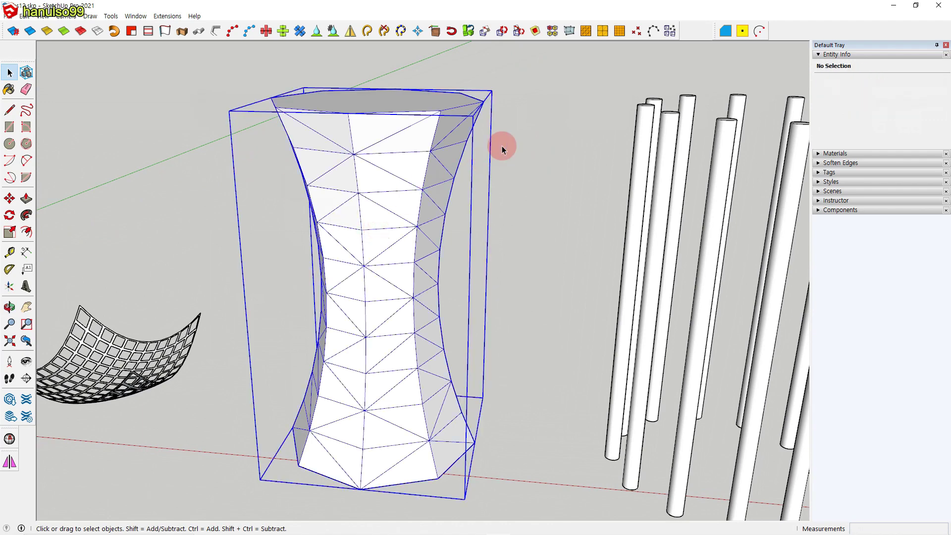
{"action": "left_click", "coordinate": [569, 36]}
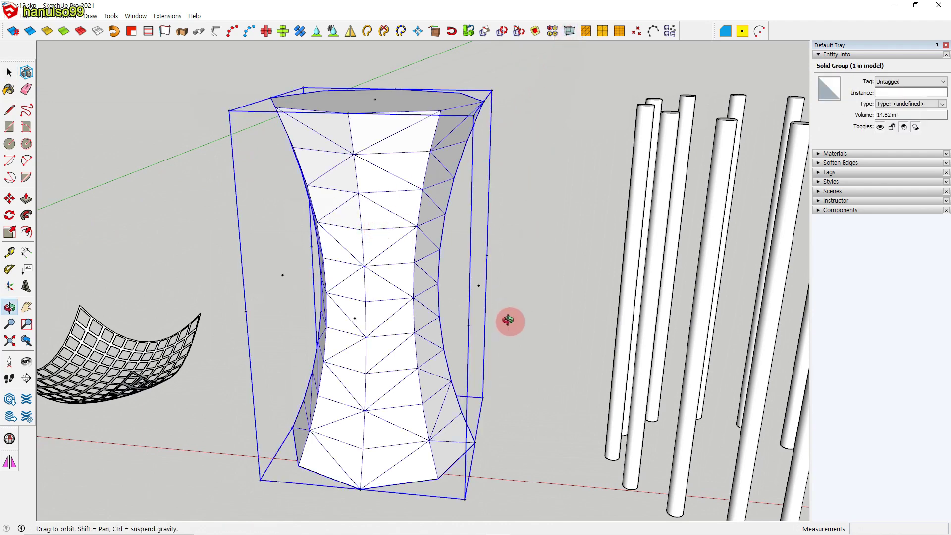
{"action": "middle_click_drag", "start_coordinate": [507, 320], "coordinate": [506, 283]}
{"action": "left_click", "coordinate": [463, 277]}
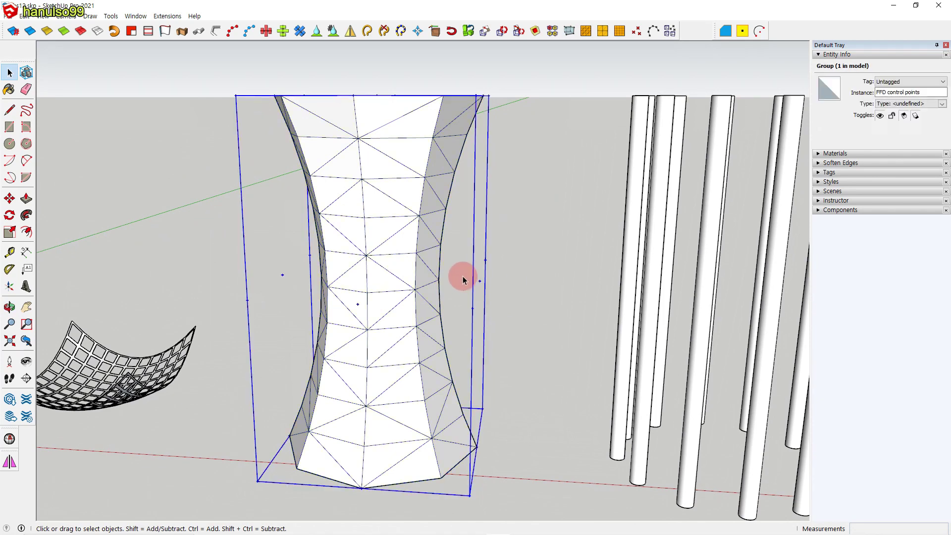
{"action": "double_click", "coordinate": [463, 280]}
- Scale the nine mid-height guide points further inward about their center to narrow the cylinder's waist
{"action": "middle_click_drag", "start_coordinate": [461, 335], "coordinate": [227, 266]}
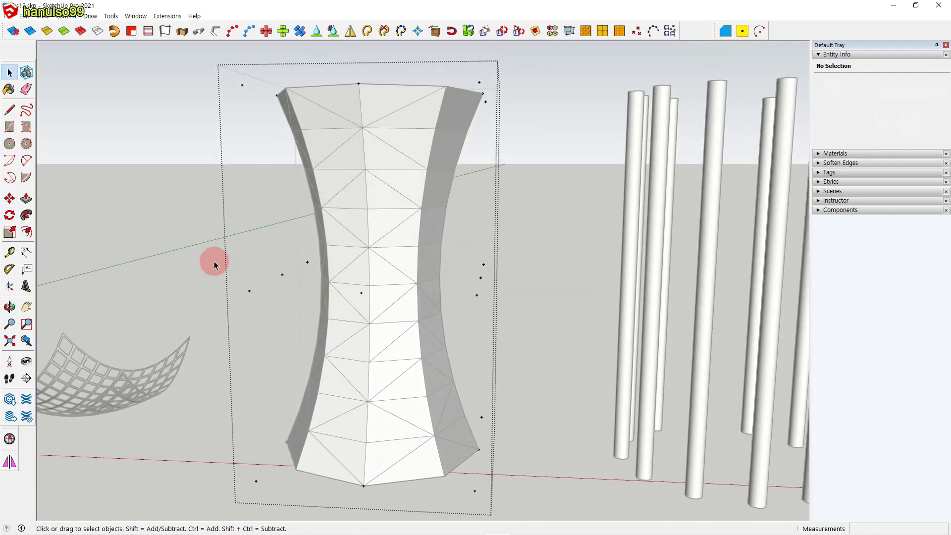
{"action": "left_click_drag", "start_coordinate": [365, 308], "coordinate": [530, 328]}
{"action": "key", "text": "s"}
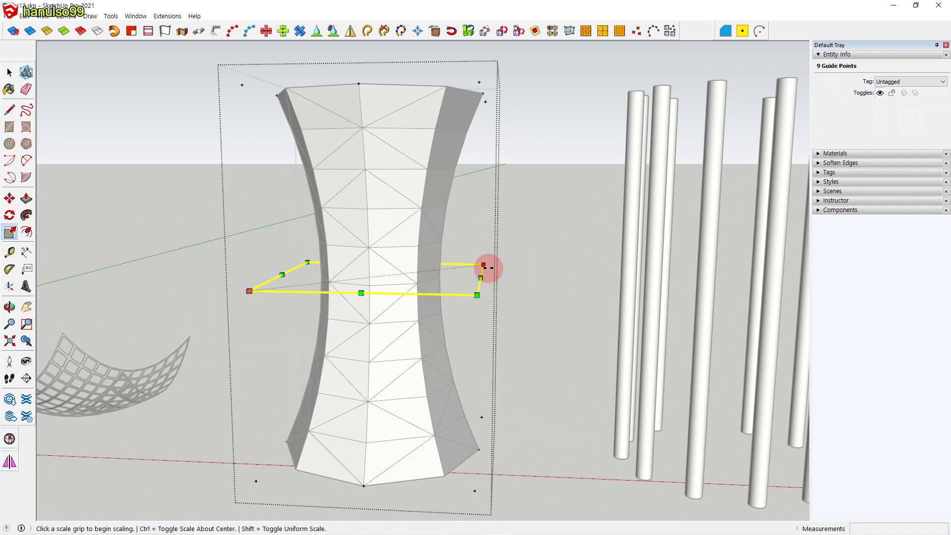
{"action": "left_click", "coordinate": [484, 263]}
{"action": "left_click", "coordinate": [452, 272]}
{"action": "key", "text": "o"}
{"action": "left_click_drag", "start_coordinate": [474, 288], "coordinate": [479, 306]}
{"action": "key", "text": "s"}
{"action": "key", "text": "space"}
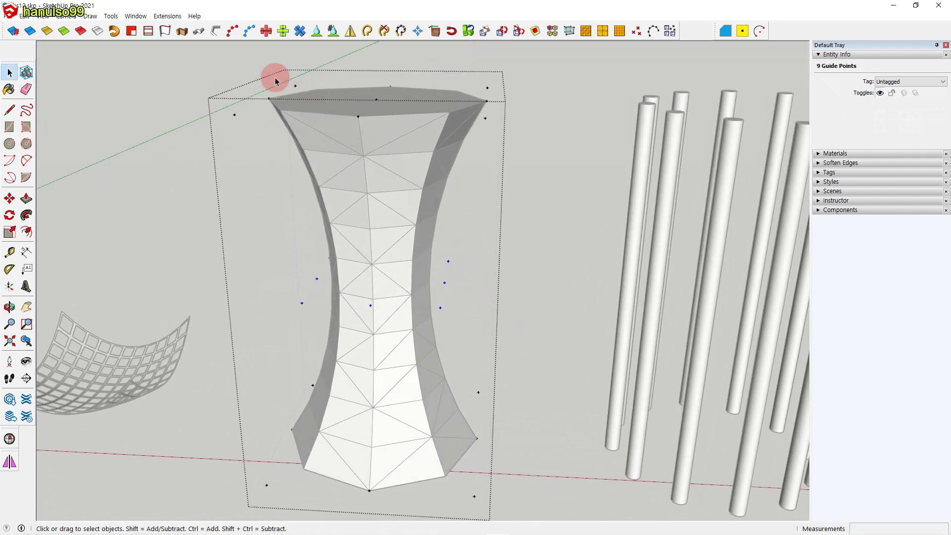
- Try to twist the closed-top cylinder by rotating its nine top guide points 90° about their center point, and undo it
{"action": "key", "text": "o"}
{"action": "left_click_drag", "start_coordinate": [476, 167], "coordinate": [440, 138]}
{"action": "key", "text": "space"}
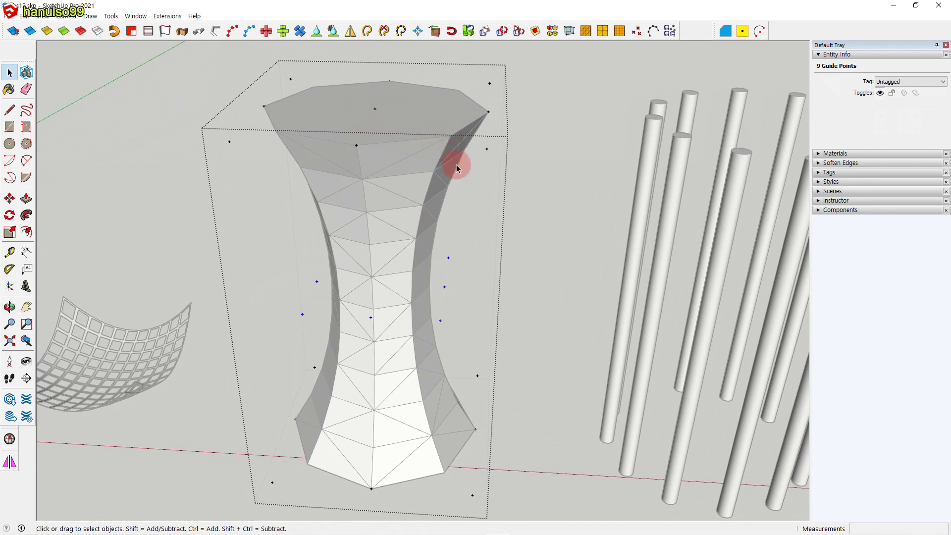
{"action": "left_click_drag", "start_coordinate": [176, 46], "coordinate": [547, 189]}
{"action": "key", "text": "q"}
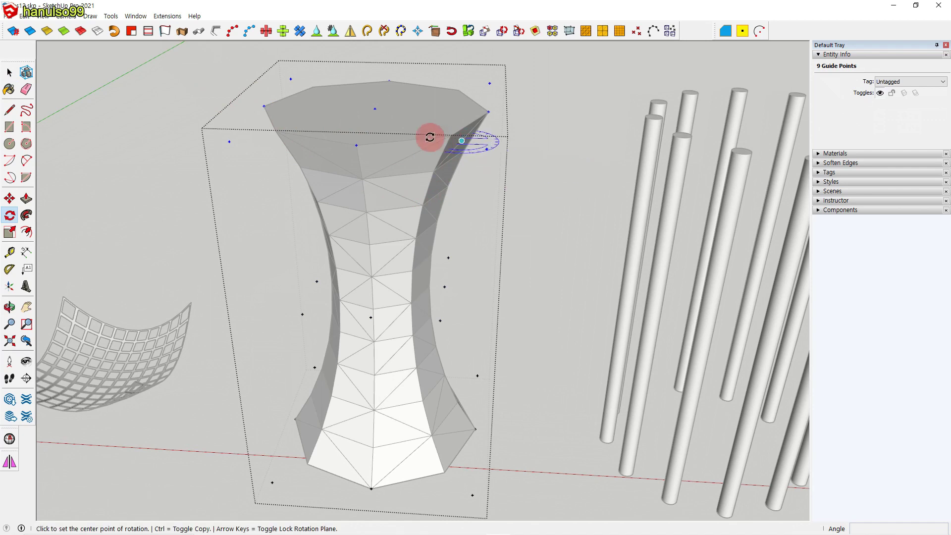
{"action": "left_click", "coordinate": [375, 108]}
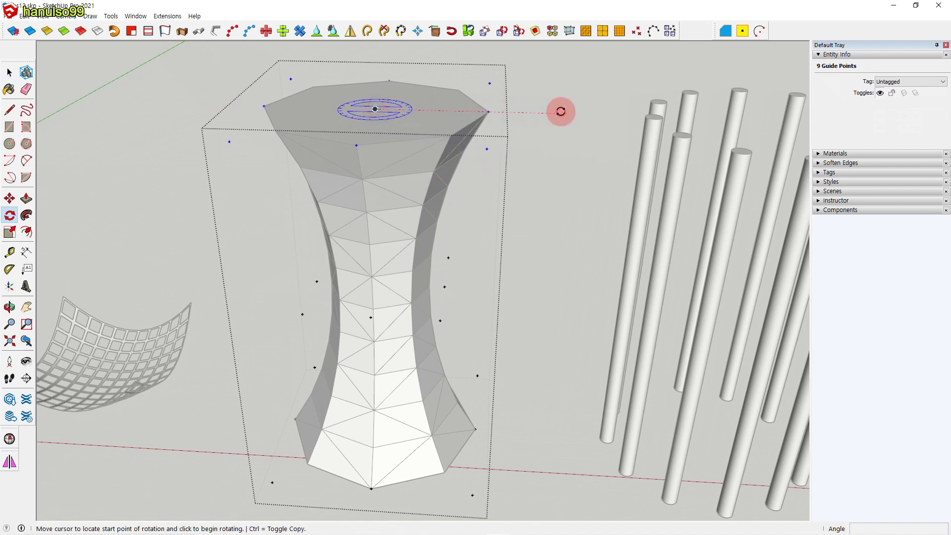
{"action": "left_click", "coordinate": [560, 110]}
{"action": "left_click", "coordinate": [404, 53]}
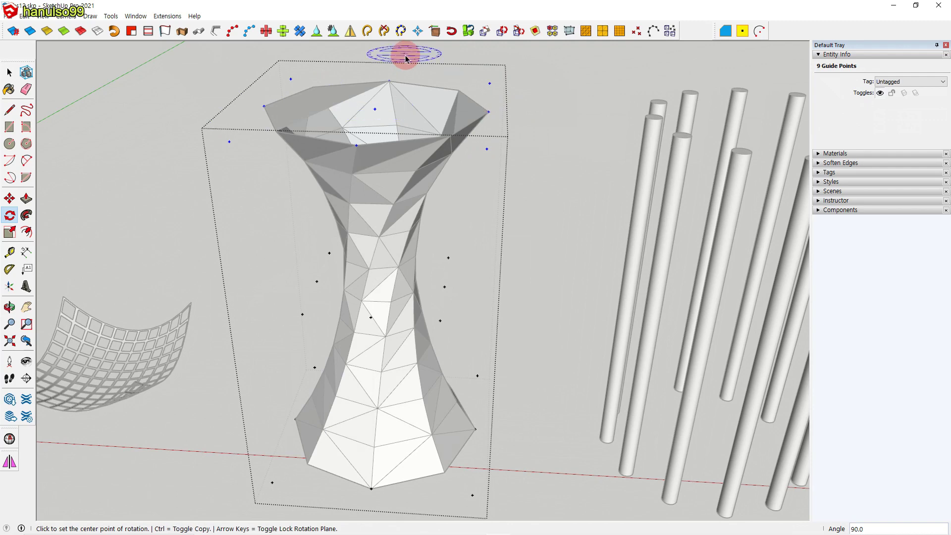
{"action": "key", "text": "space"}
{"action": "left_click", "coordinate": [552, 136]}
{"action": "middle_click_drag", "start_coordinate": [528, 162], "coordinate": [495, 218]}
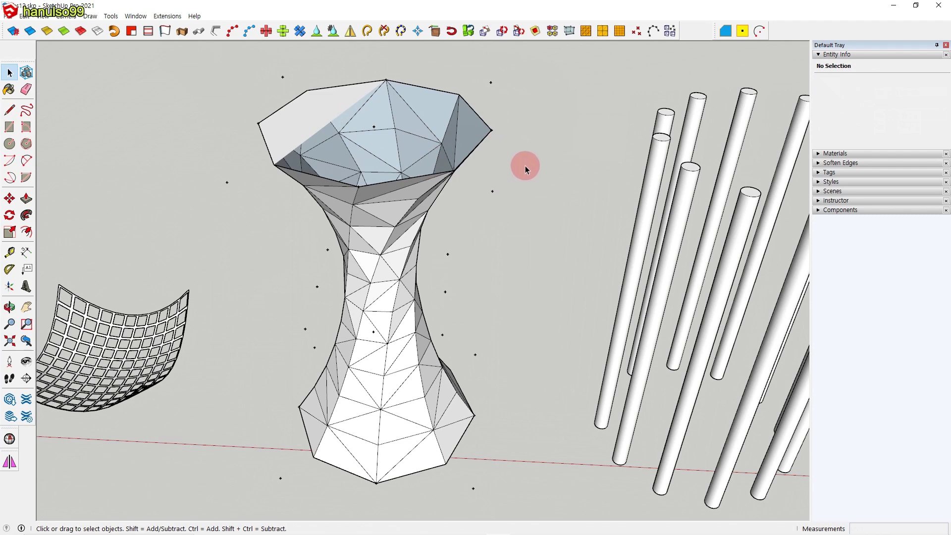
{"action": "key", "text": "ctrl+z"}
{"action": "key", "text": "ctrl+z"}
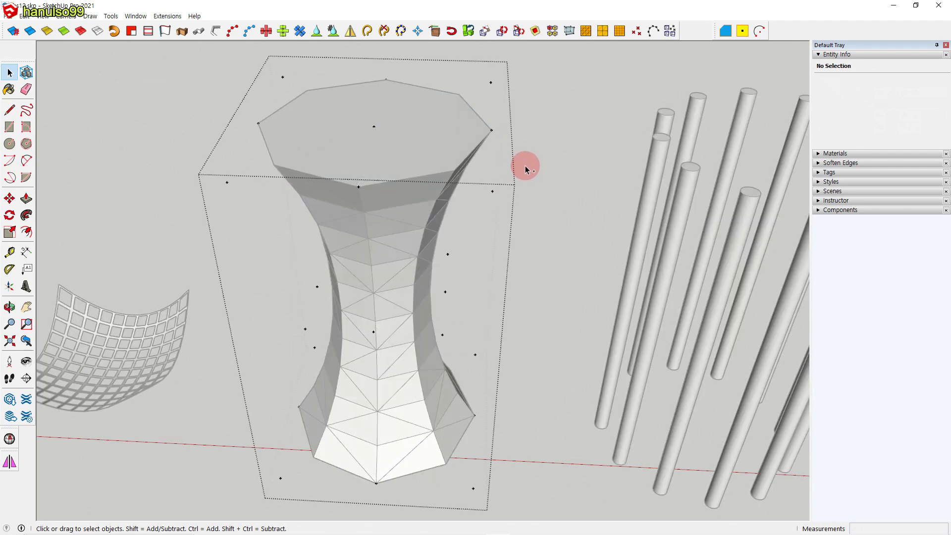
- Delete the top face inside the cylinder group and reopen its control-point group for editing
{"action": "left_click", "coordinate": [563, 161]}
{"action": "double_click", "coordinate": [438, 136]}
{"action": "left_click", "coordinate": [435, 135]}
{"action": "key", "text": "Delete"}
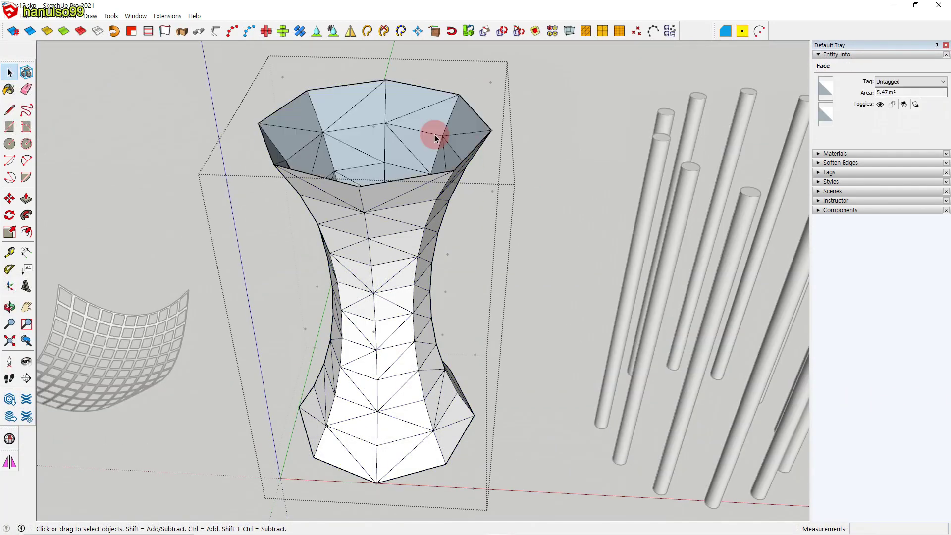
{"action": "left_click", "coordinate": [542, 210]}
{"action": "left_click_drag", "start_coordinate": [520, 203], "coordinate": [483, 183]}
{"action": "double_click", "coordinate": [483, 183]}
{"action": "left_click", "coordinate": [497, 193]}
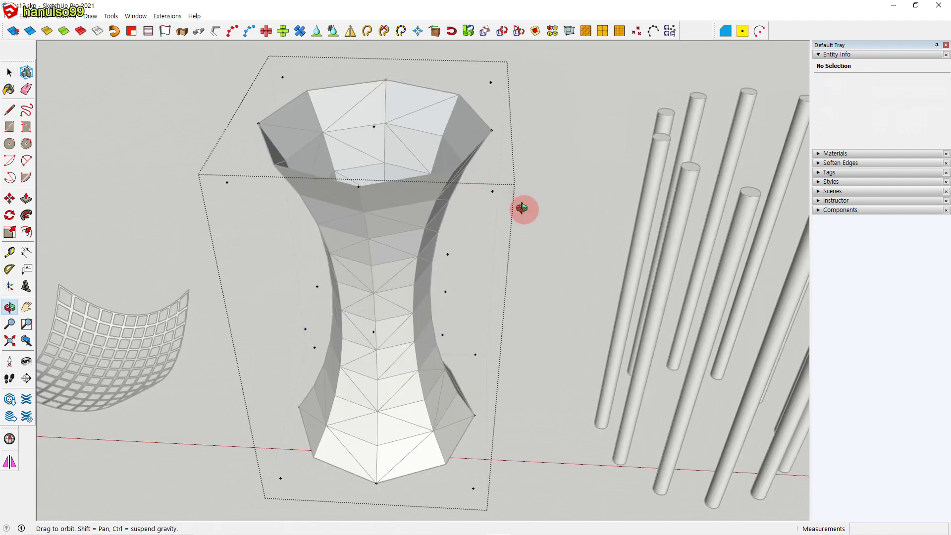
- Rotate the nine top guide points about 105° around their center point and close the control-point group
{"action": "middle_click_drag", "start_coordinate": [524, 208], "coordinate": [526, 127]}
{"action": "left_click_drag", "start_coordinate": [196, 58], "coordinate": [560, 195]}
{"action": "middle_click_drag", "start_coordinate": [560, 195], "coordinate": [545, 296]}
{"action": "key", "text": "q"}
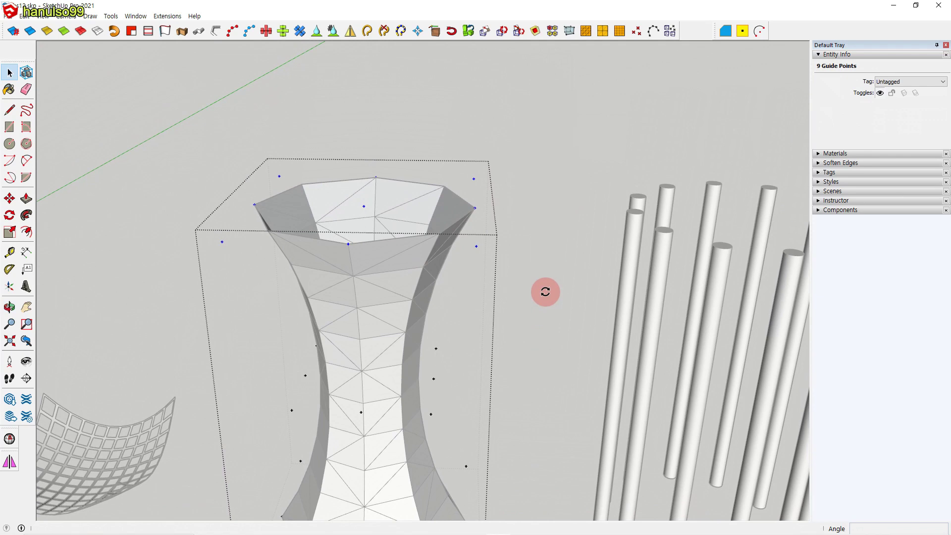
{"action": "left_click", "coordinate": [363, 205]}
{"action": "left_click", "coordinate": [542, 209]}
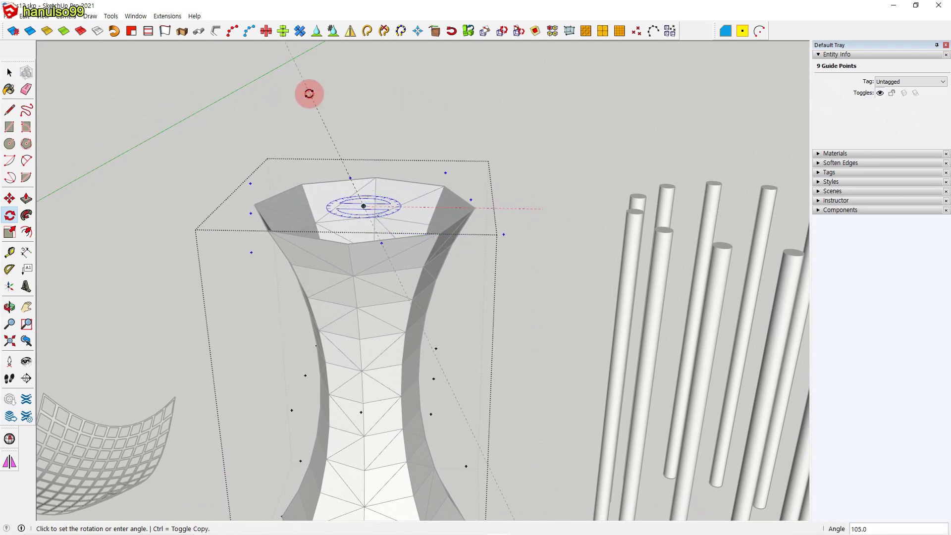
{"action": "left_click", "coordinate": [310, 94]}
{"action": "key", "text": "space"}
{"action": "left_click", "coordinate": [572, 182]}
- Delete the FFD control-point group of the twisted cylinder
{"action": "middle_click_drag", "start_coordinate": [563, 210], "coordinate": [343, 244]}
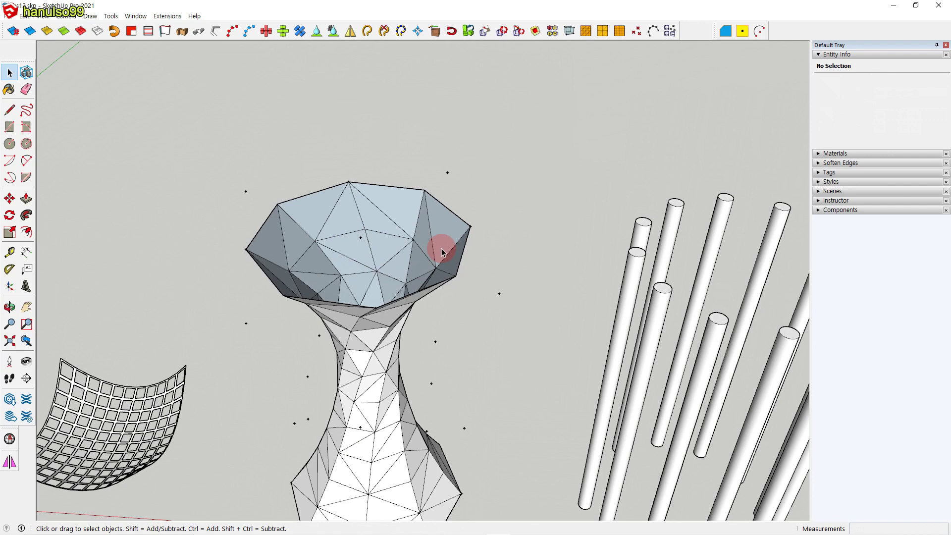
{"action": "left_click_drag", "start_coordinate": [517, 315], "coordinate": [491, 280]}
{"action": "key", "text": "Delete"}
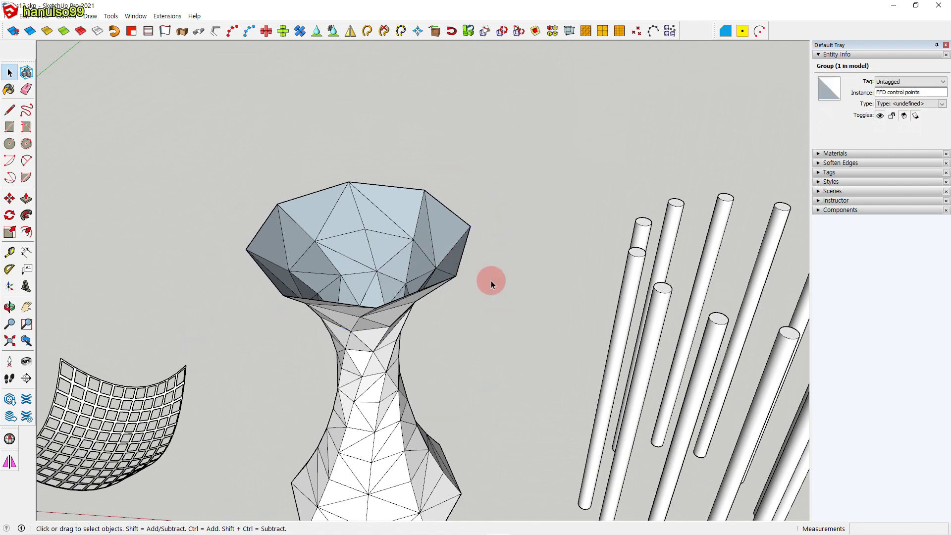
- Cap the open top of the twisted cylinder by redrawing one rim edge inside its group, and close the group
{"action": "key", "text": "o"}
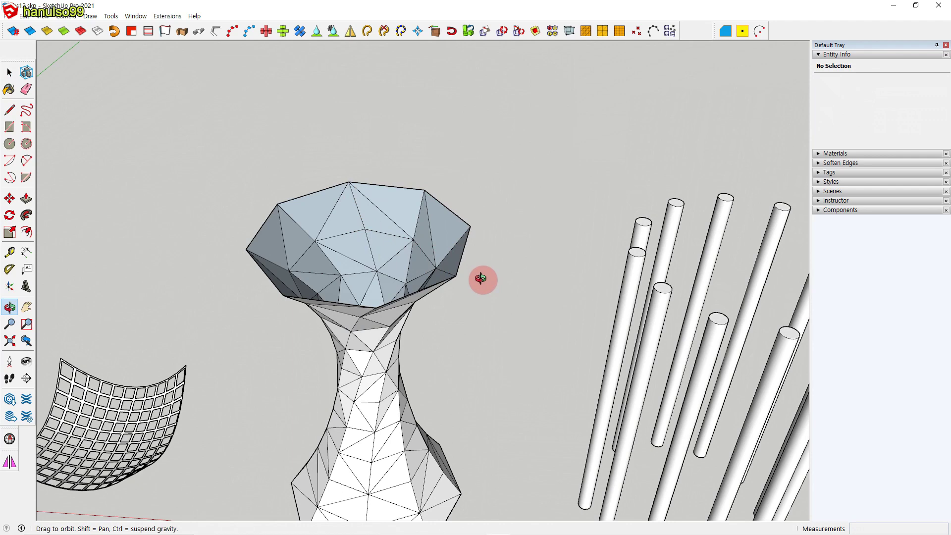
{"action": "left_click_drag", "start_coordinate": [479, 278], "coordinate": [450, 237]}
{"action": "key", "text": "space"}
{"action": "scroll", "coordinate": [474, 229], "scroll_direction": "up", "scroll_amount": 3}
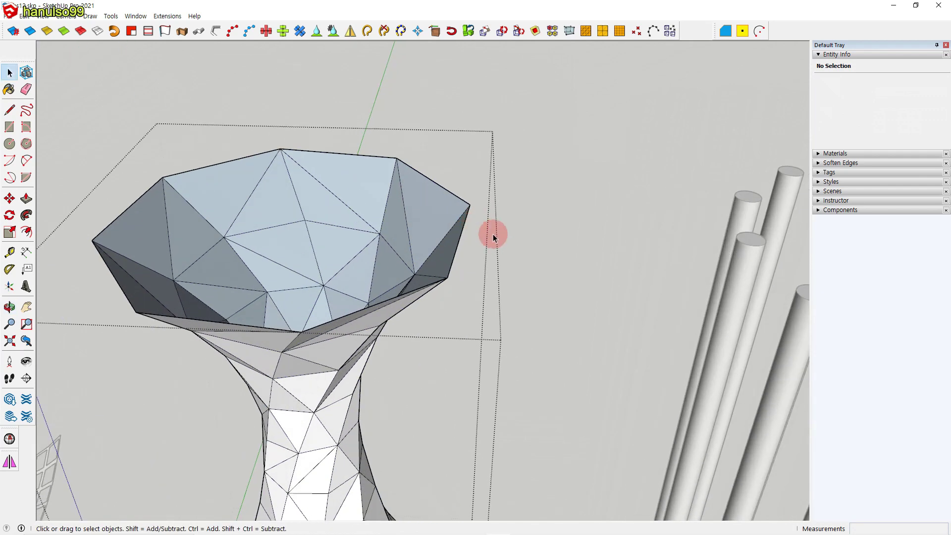
{"action": "key", "text": "l"}
{"action": "left_click", "coordinate": [396, 157]}
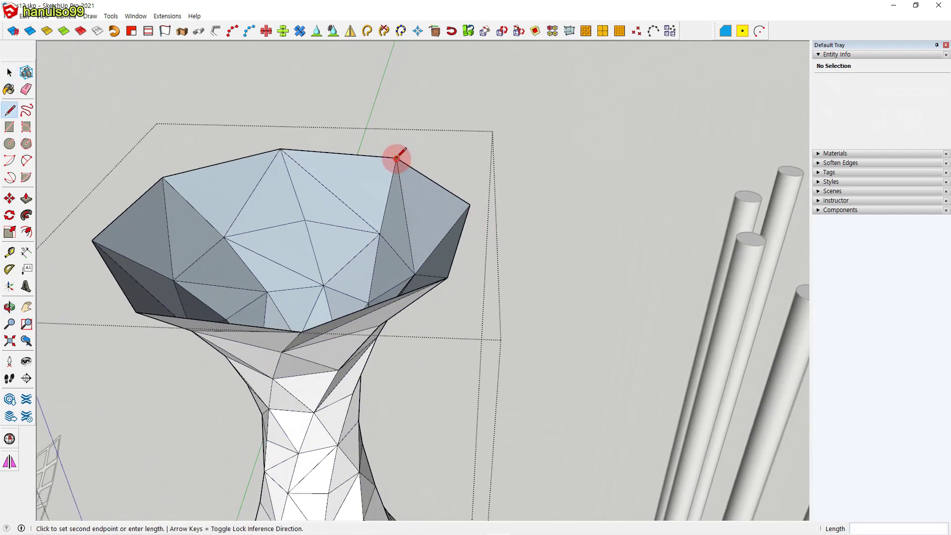
{"action": "left_click", "coordinate": [468, 204]}
{"action": "key", "text": "space"}
{"action": "scroll", "coordinate": [521, 294], "scroll_direction": "down", "scroll_amount": 5}
{"action": "middle_click_drag", "start_coordinate": [552, 297], "coordinate": [487, 263]}
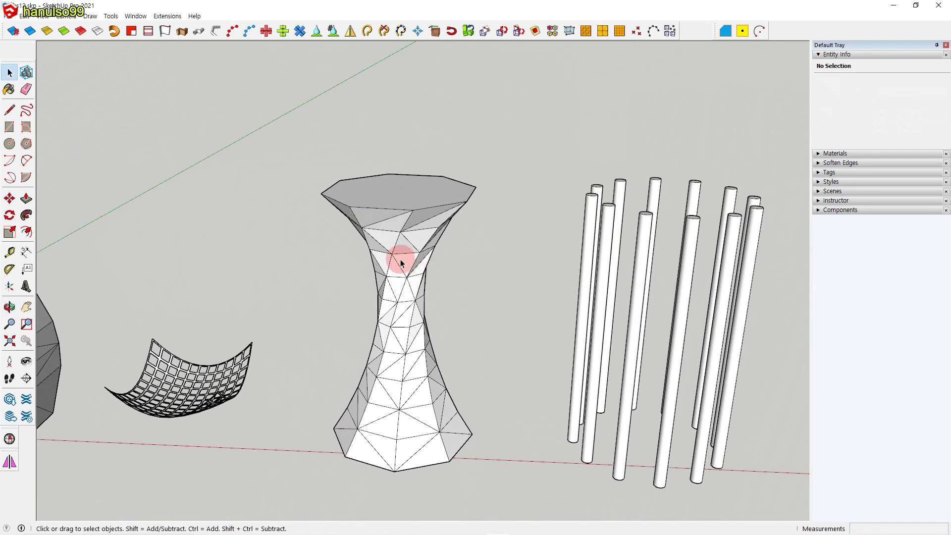
- Soften and smooth the faceting edges of the capped twisted cylinder group
{"action": "left_click", "coordinate": [407, 296]}
{"action": "left_click", "coordinate": [47, 30]}
{"action": "left_click", "coordinate": [502, 276]}
{"action": "scroll", "coordinate": [407, 287], "scroll_direction": "up", "scroll_amount": 5}
{"action": "scroll", "coordinate": [407, 286], "scroll_direction": "up", "scroll_amount": 2}
{"action": "middle_click_drag", "start_coordinate": [423, 244], "coordinate": [480, 297]}
{"action": "scroll", "coordinate": [482, 295], "scroll_direction": "down", "scroll_amount": 8}
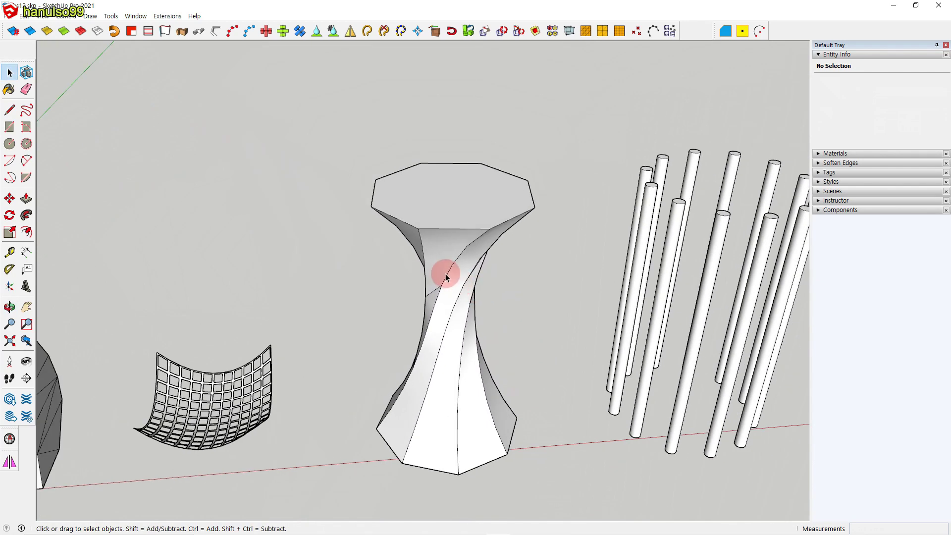
- Soften the remaining stray edges at the twisted cylinder's waist with the Eraser
{"action": "scroll", "coordinate": [441, 270], "scroll_direction": "up", "scroll_amount": 5}
{"action": "key", "text": "e"}
{"action": "mouse_move", "coordinate": [418, 287]}
{"action": "middle_mouse_down"}
{"action": "mouse_move", "coordinate": [374, 297]}
{"action": "mouse_move", "coordinate": [421, 265]}
{"action": "middle_mouse_up"}
{"action": "key", "text": "space"}
{"action": "scroll", "coordinate": [593, 306], "scroll_direction": "down", "scroll_amount": 3}
{"action": "scroll", "coordinate": [593, 306], "scroll_direction": "down", "scroll_amount": 2}
{"action": "middle_click_drag", "start_coordinate": [524, 340], "coordinate": [463, 299]}
{"action": "scroll", "coordinate": [463, 299], "scroll_direction": "down", "scroll_amount": 5}
{"action": "scroll", "coordinate": [463, 299], "scroll_direction": "up", "scroll_amount": 4}
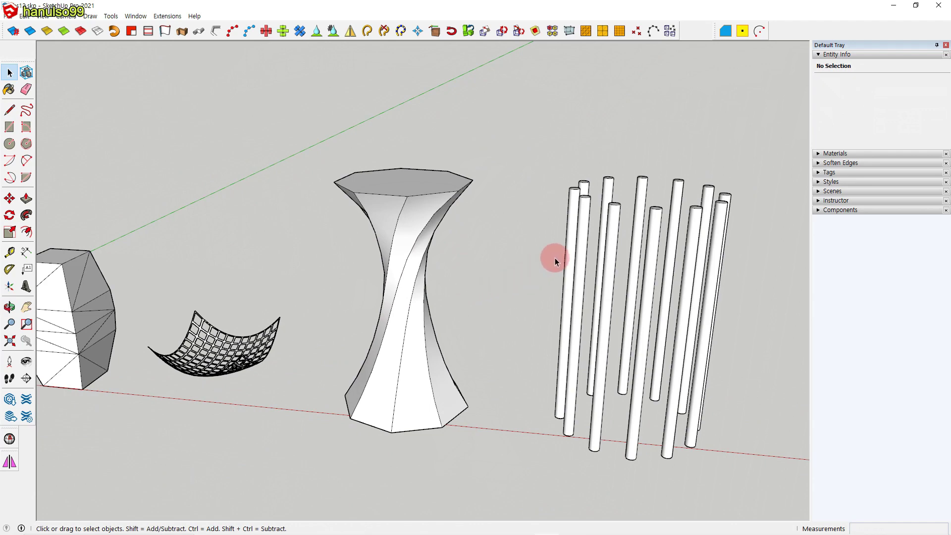
- Show hidden geometry to examine the segmentation of the ring of vertical pipes, and turn it off again
{"action": "middle_click_drag", "start_coordinate": [654, 345], "coordinate": [407, 311], "text": "shift"}
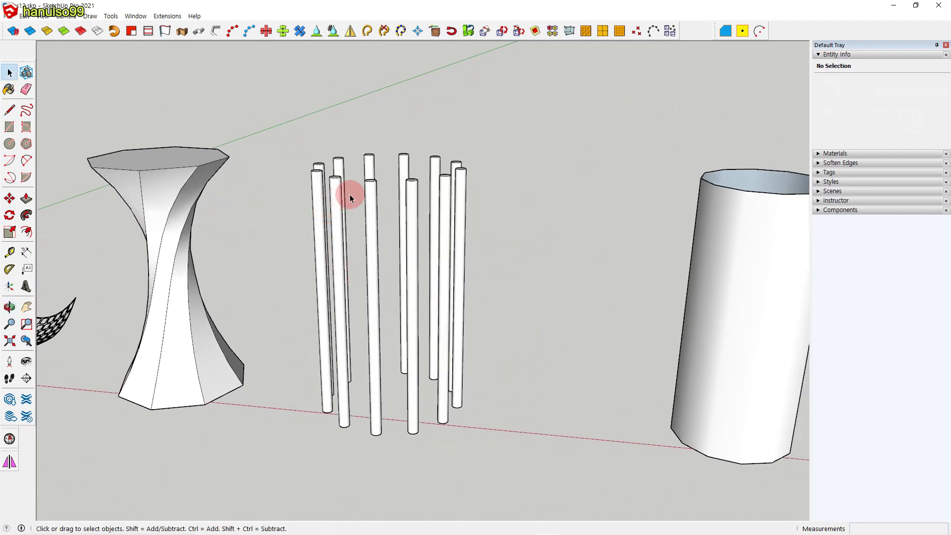
{"action": "left_click", "coordinate": [43, 15]}
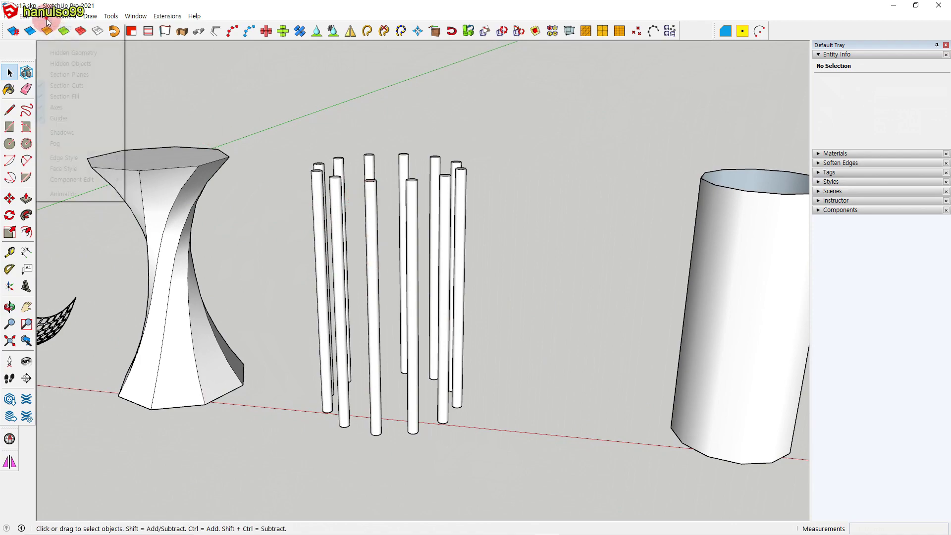
{"action": "left_click", "coordinate": [67, 53]}
{"action": "scroll", "coordinate": [341, 273], "scroll_direction": "up", "scroll_amount": 8}
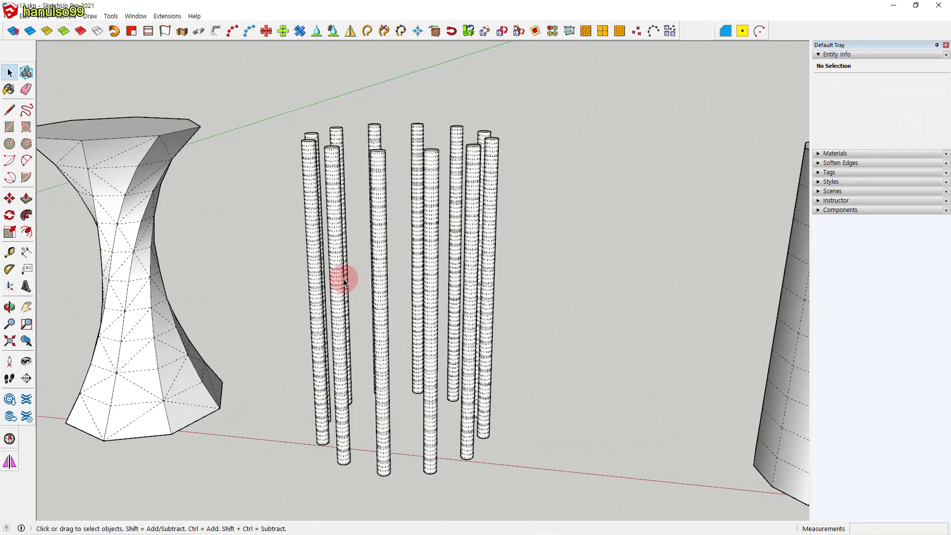
{"action": "scroll", "coordinate": [328, 201], "scroll_direction": "down", "scroll_amount": 8}
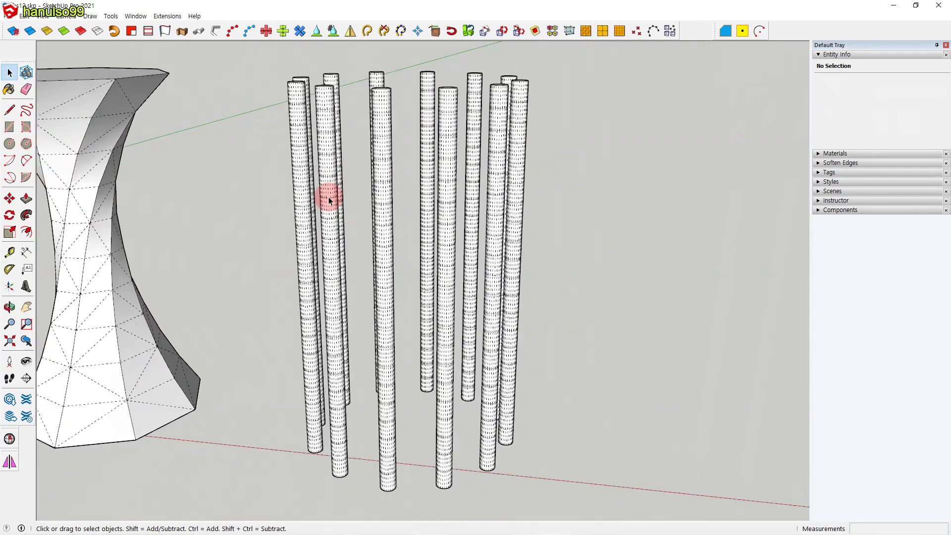
{"action": "scroll", "coordinate": [329, 200], "scroll_direction": "down", "scroll_amount": 5}
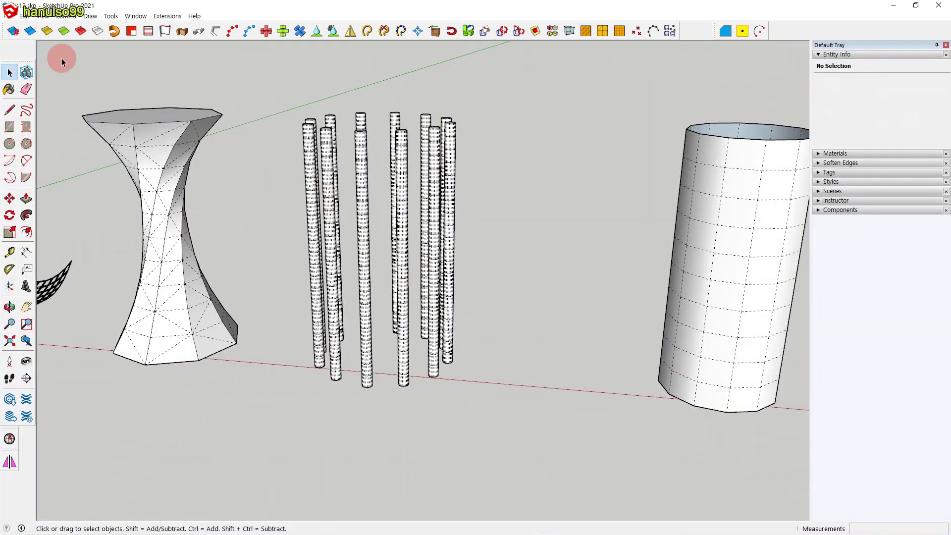
{"action": "left_click", "coordinate": [43, 16]}
{"action": "left_click", "coordinate": [60, 56]}
- Generate FFD control points on the closed vertical pipe group and clear the selection
{"action": "middle_click_drag", "start_coordinate": [383, 233], "coordinate": [446, 227]}
{"action": "left_click", "coordinate": [477, 238]}
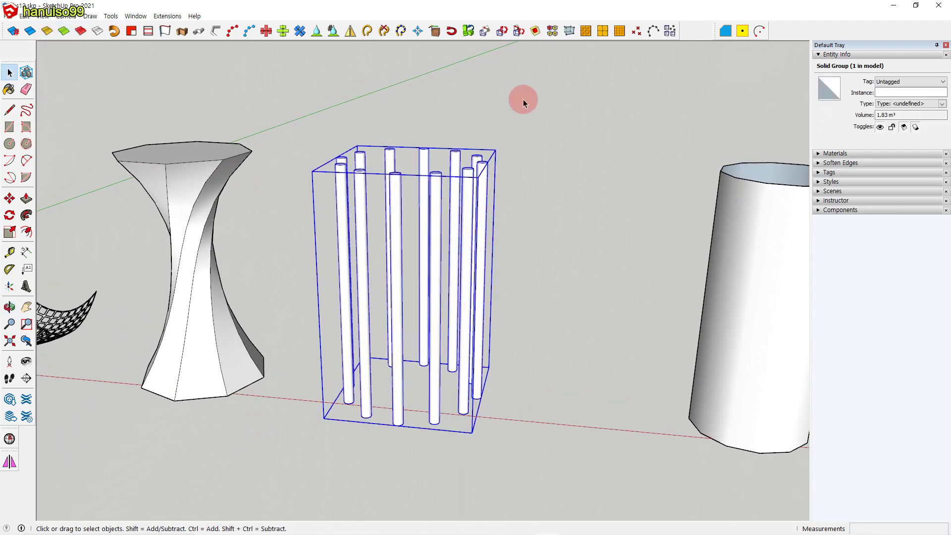
{"action": "left_click", "coordinate": [570, 31]}
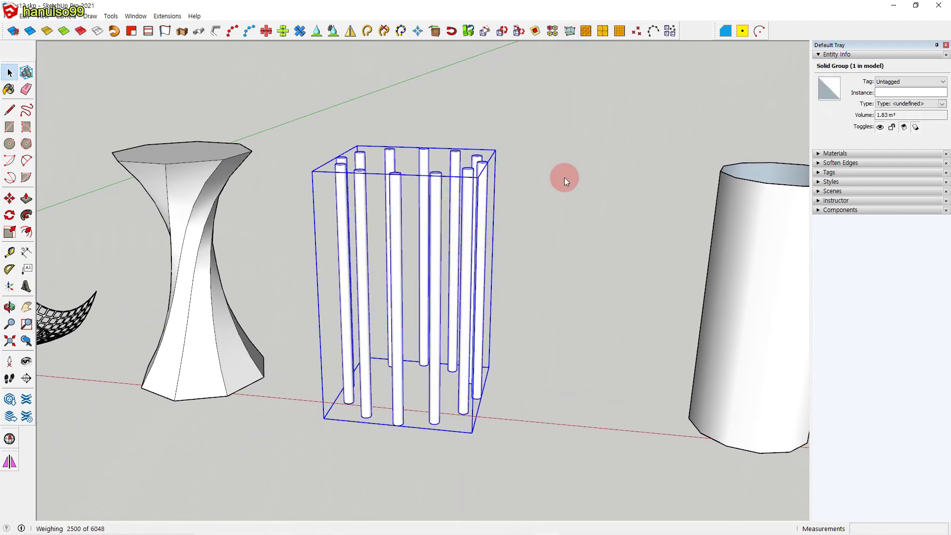
{"action": "middle_click_drag", "start_coordinate": [565, 178], "coordinate": [550, 255]}
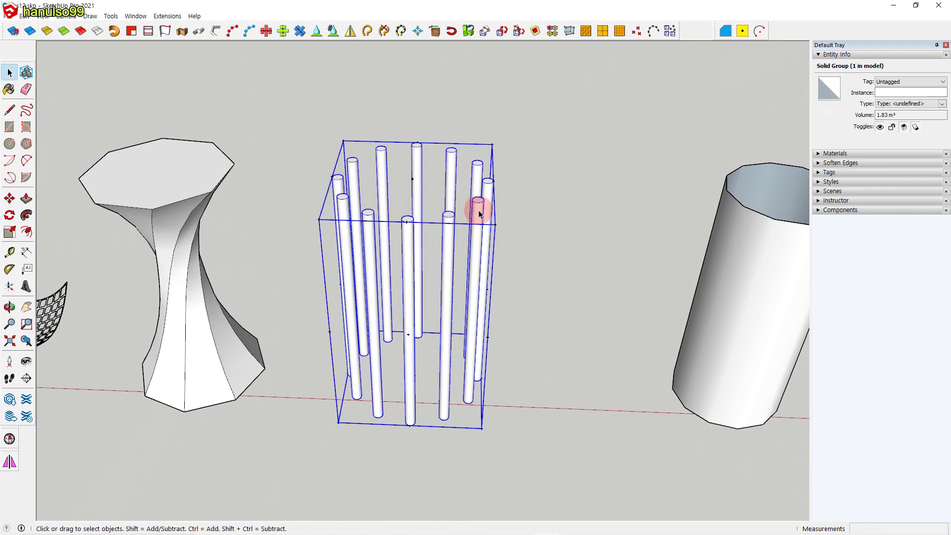
{"action": "scroll", "coordinate": [383, 206], "scroll_direction": "up", "scroll_amount": 2}
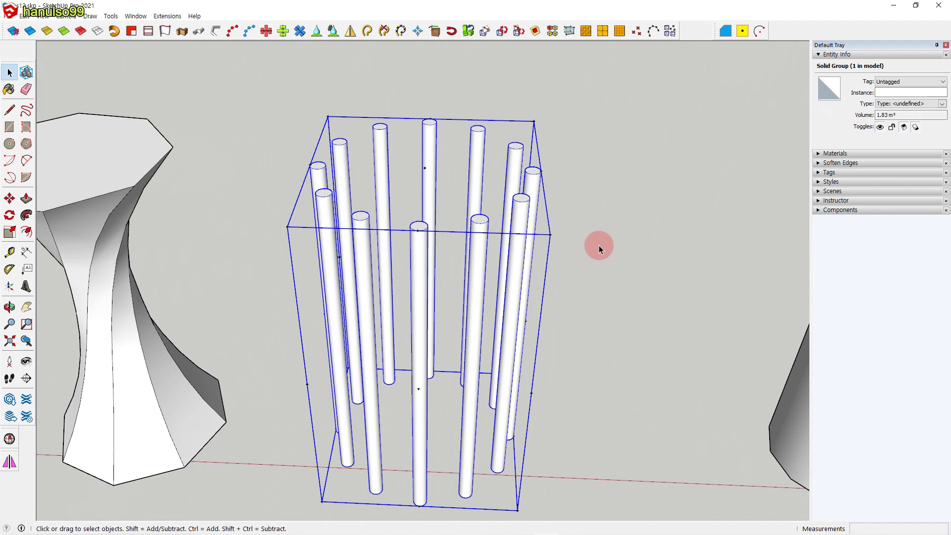
{"action": "left_click", "coordinate": [611, 248]}
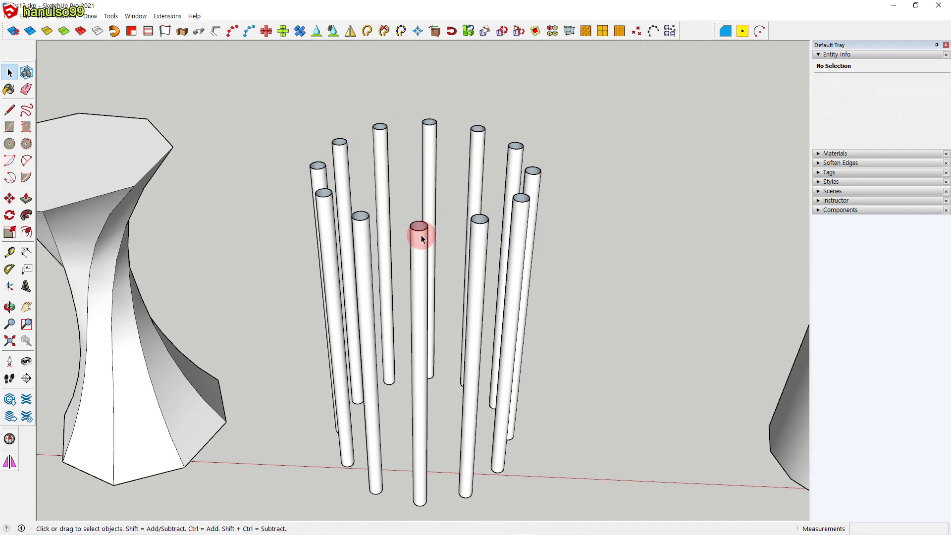
- Generate FFD control points on the open-topped pipe group and open the control-point group for editing
{"action": "scroll", "coordinate": [536, 290], "scroll_direction": "down", "scroll_amount": 2}
{"action": "left_click", "coordinate": [486, 291]}
{"action": "left_click", "coordinate": [568, 32]}
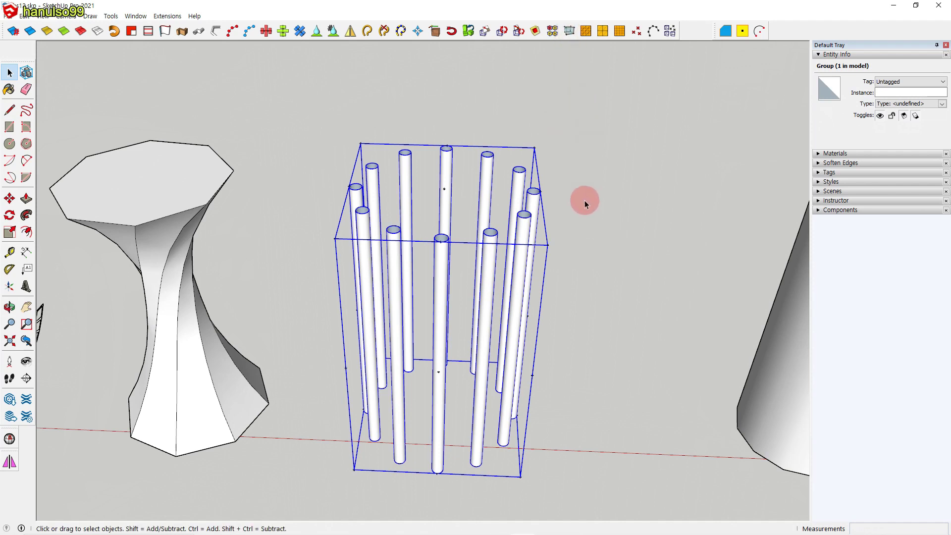
{"action": "double_click", "coordinate": [525, 145]}
- Rotate the pipes' nine top guide points about 93° around their center point
{"action": "middle_click_drag", "start_coordinate": [593, 268], "coordinate": [594, 241]}
{"action": "left_click_drag", "start_coordinate": [301, 112], "coordinate": [554, 229]}
{"action": "middle_click_drag", "start_coordinate": [609, 248], "coordinate": [589, 297]}
{"action": "key", "text": "q"}
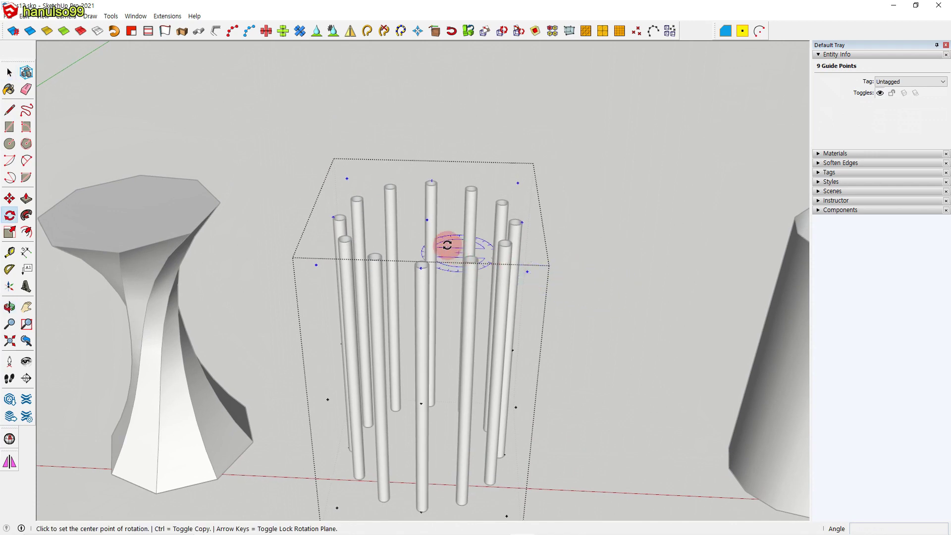
{"action": "left_click", "coordinate": [425, 221]}
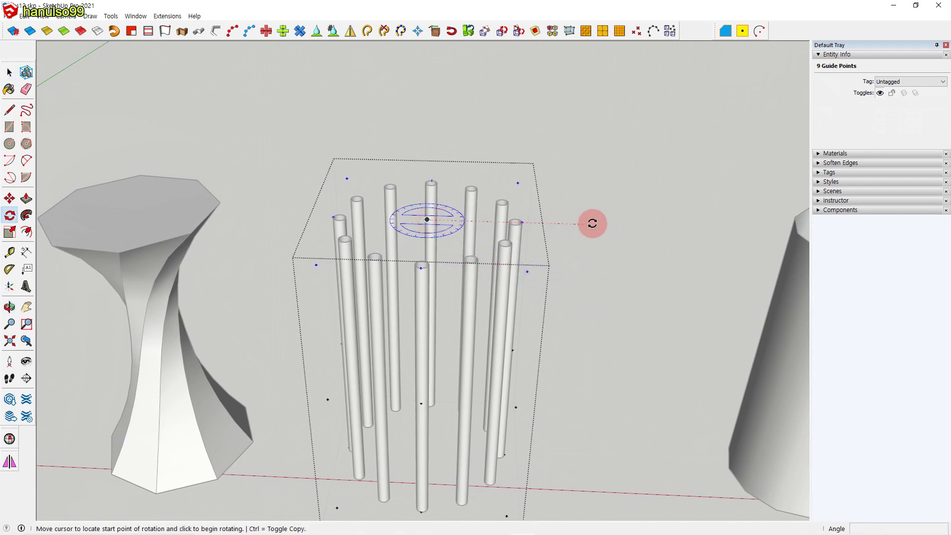
{"action": "left_click", "coordinate": [593, 223]}
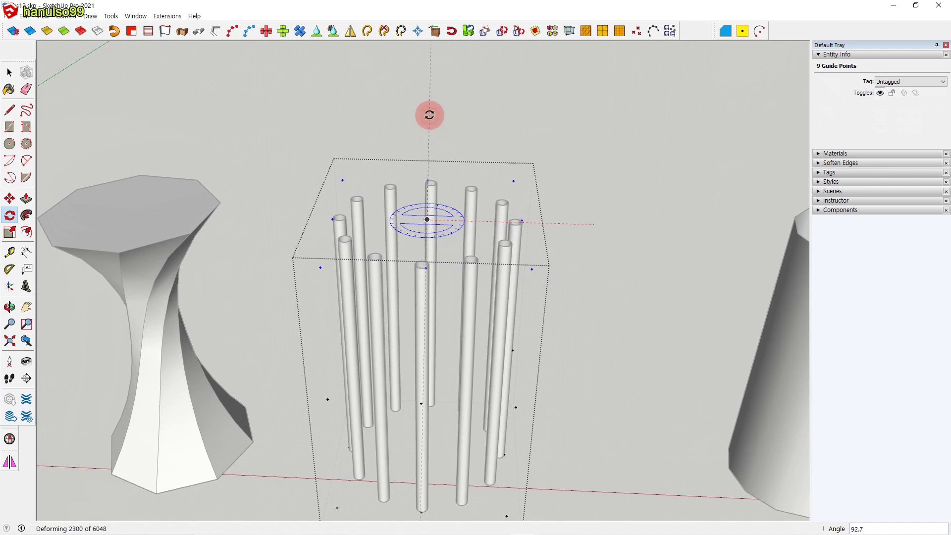
{"action": "left_click", "coordinate": [429, 115]}
{"action": "key", "text": "space"}
- Scale the pipes' nine bottom guide points inward about their center
{"action": "middle_click_drag", "start_coordinate": [594, 310], "coordinate": [519, 315]}
{"action": "left_click_drag", "start_coordinate": [329, 319], "coordinate": [577, 427]}
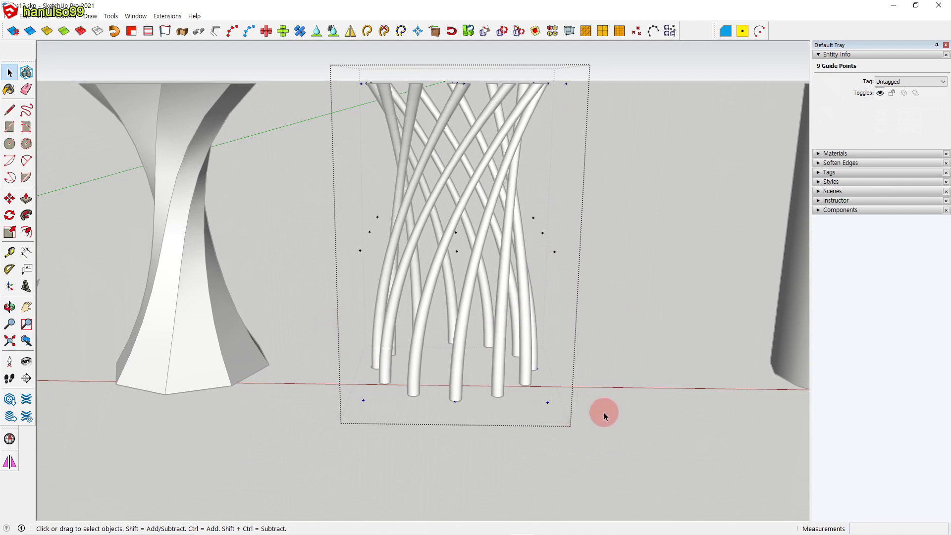
{"action": "key", "text": "s"}
{"action": "left_click", "coordinate": [546, 399], "text": "ctrl"}
{"action": "left_click", "coordinate": [486, 369]}
{"action": "key", "text": "space"}
- Scale the pipes' nine middle guide points to about 0.40 around their center and close the control-point group
{"action": "left_click_drag", "start_coordinate": [331, 195], "coordinate": [576, 306]}
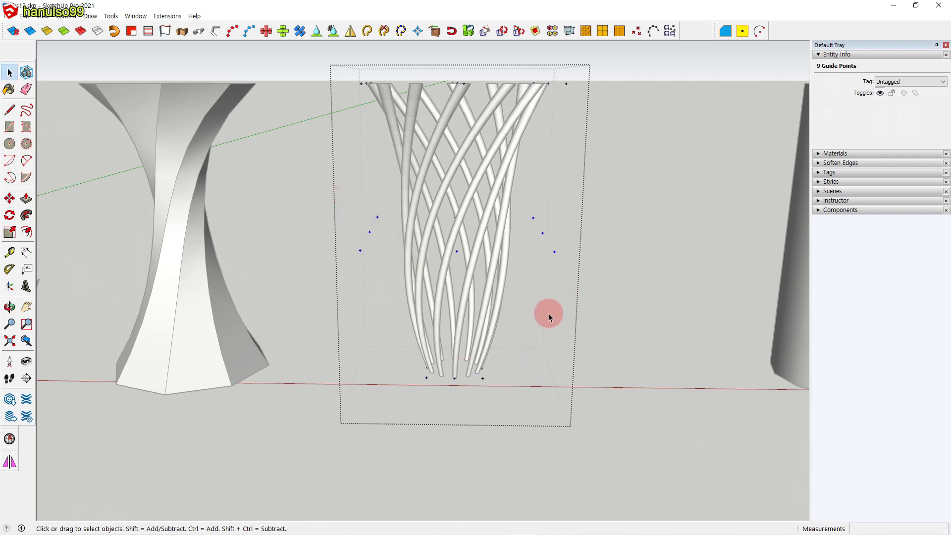
{"action": "key", "text": "s"}
{"action": "left_click", "coordinate": [554, 252], "text": "ctrl"}
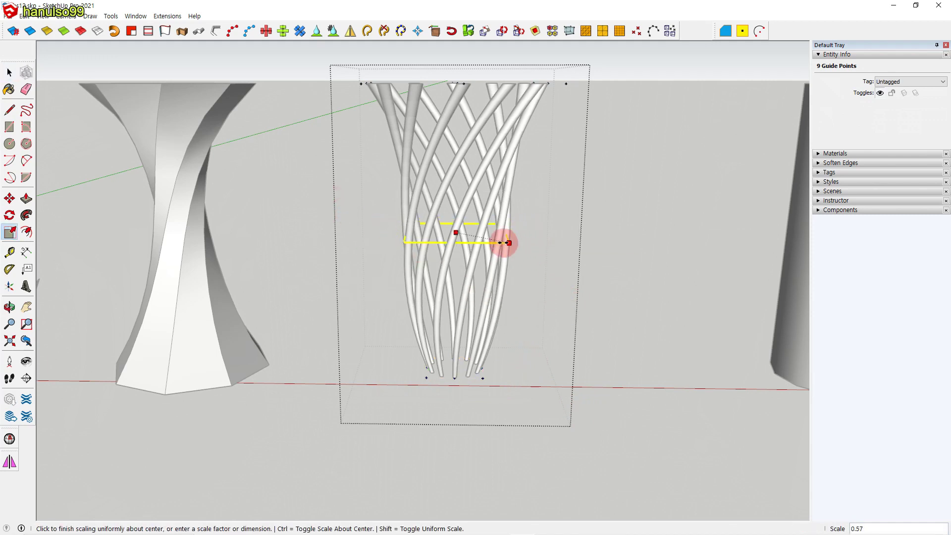
{"action": "left_click", "coordinate": [492, 240]}
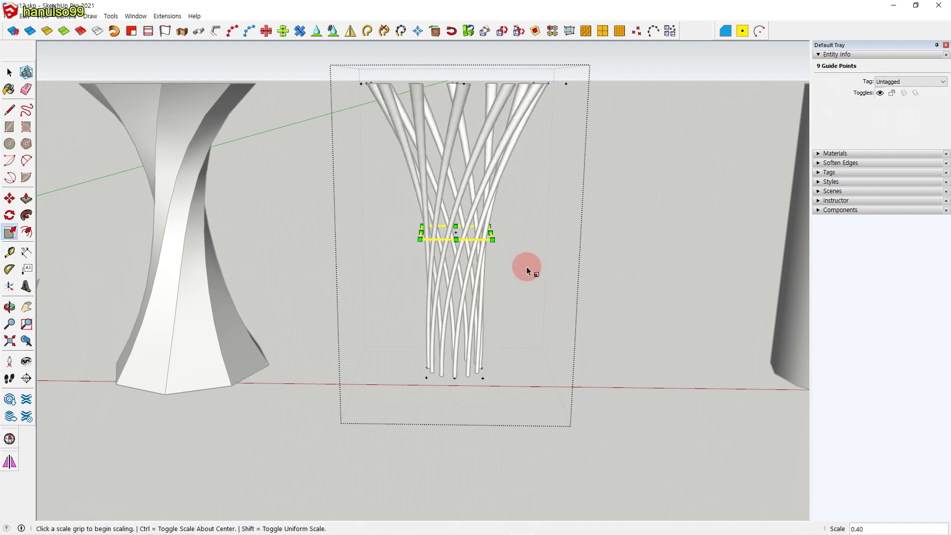
{"action": "key", "text": "space"}
{"action": "left_click", "coordinate": [612, 272]}
- Delete the FFD control-point group of the twisted pipes
{"action": "middle_click_drag", "start_coordinate": [614, 272], "coordinate": [570, 339]}
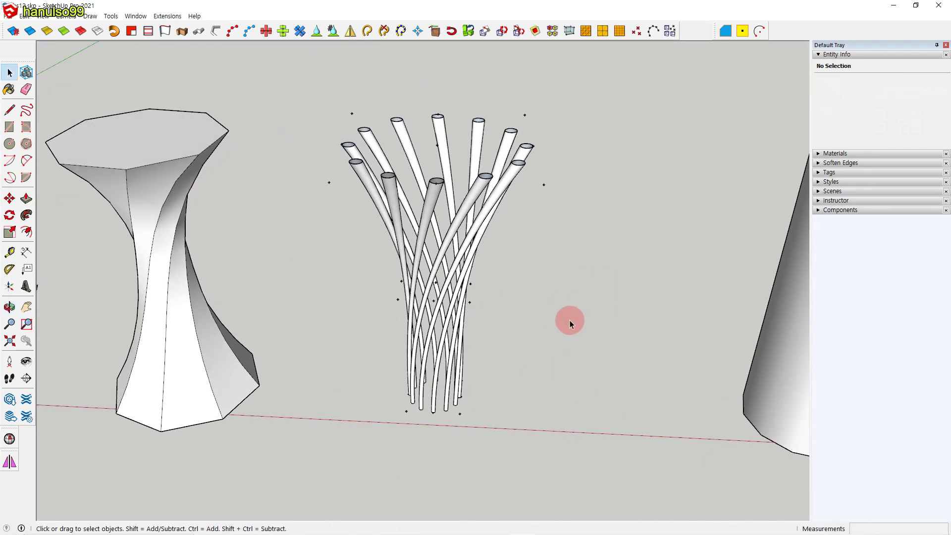
{"action": "left_click_drag", "start_coordinate": [539, 180], "coordinate": [538, 180]}
{"action": "key", "text": "Delete"}
- Cap the open pipe tops inside their group by filling the selected rim edges as co-planar loops, and close the group
{"action": "middle_click_drag", "start_coordinate": [456, 212], "coordinate": [457, 141]}
{"action": "left_click_drag", "start_coordinate": [323, 106], "coordinate": [540, 130]}
{"action": "middle_click_drag", "start_coordinate": [578, 169], "coordinate": [557, 277]}
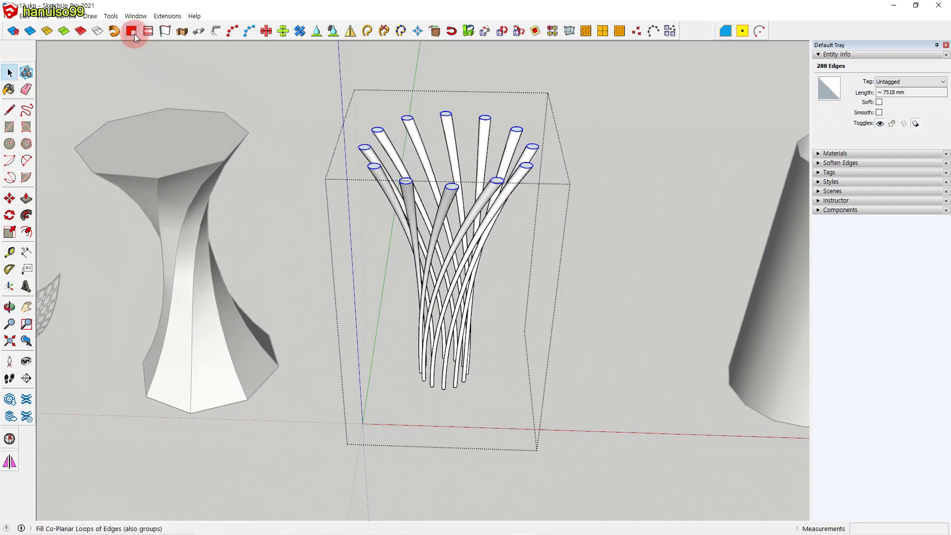
{"action": "left_click", "coordinate": [595, 164]}
{"action": "scroll", "coordinate": [529, 156], "scroll_direction": "up", "scroll_amount": 6}
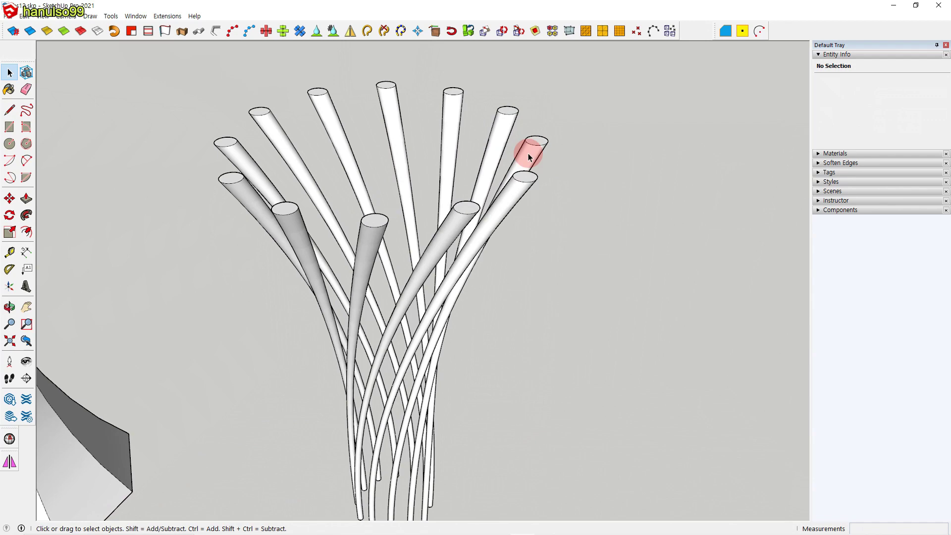
- Show hidden geometry to examine the segmentation of the open cylinder beside the pipes, and turn it off again
{"action": "scroll", "coordinate": [540, 248], "scroll_direction": "down", "scroll_amount": 5}
{"action": "middle_click_drag", "start_coordinate": [542, 249], "coordinate": [366, 296]}
{"action": "scroll", "coordinate": [582, 281], "scroll_direction": "down", "scroll_amount": 5}
{"action": "middle_click_drag", "start_coordinate": [601, 307], "coordinate": [525, 303], "text": "shift"}
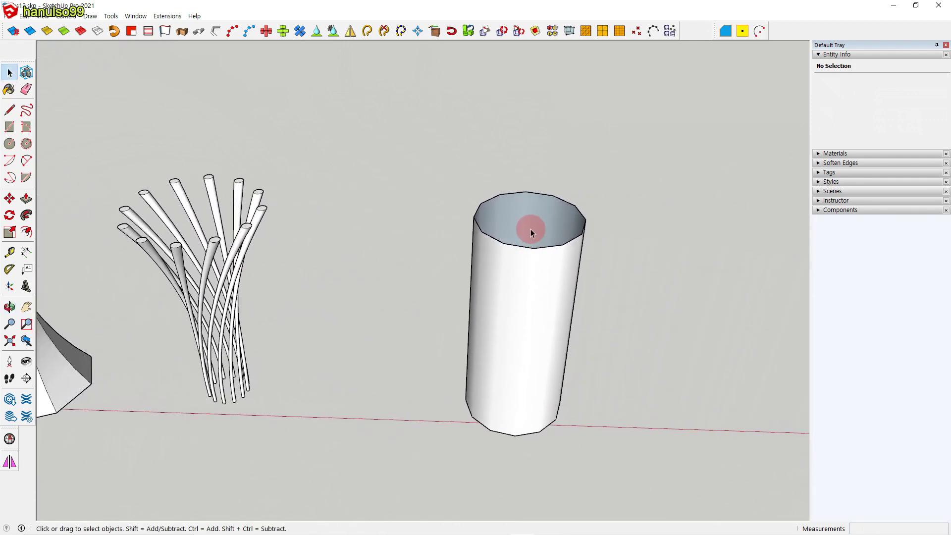
{"action": "middle_click_drag", "start_coordinate": [541, 365], "coordinate": [530, 221]}
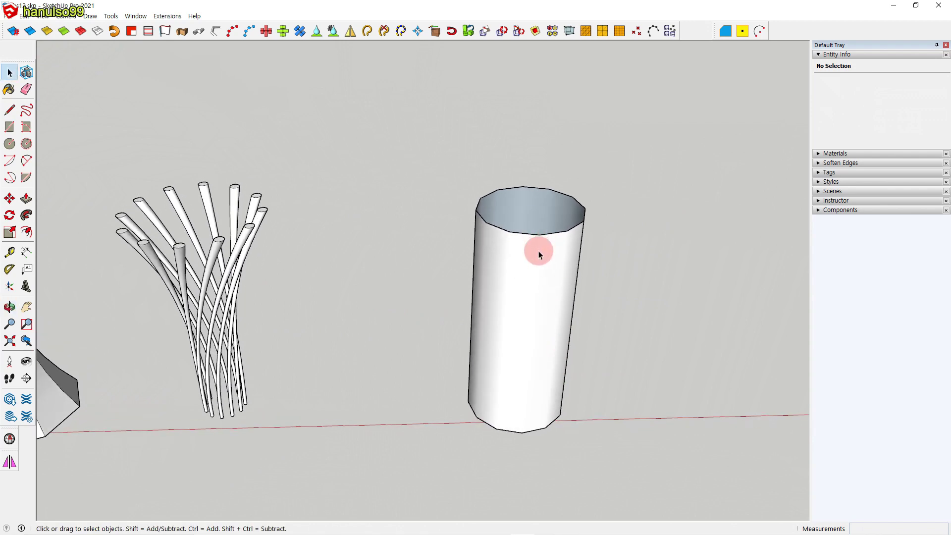
{"action": "middle_click_drag", "start_coordinate": [530, 254], "coordinate": [504, 252]}
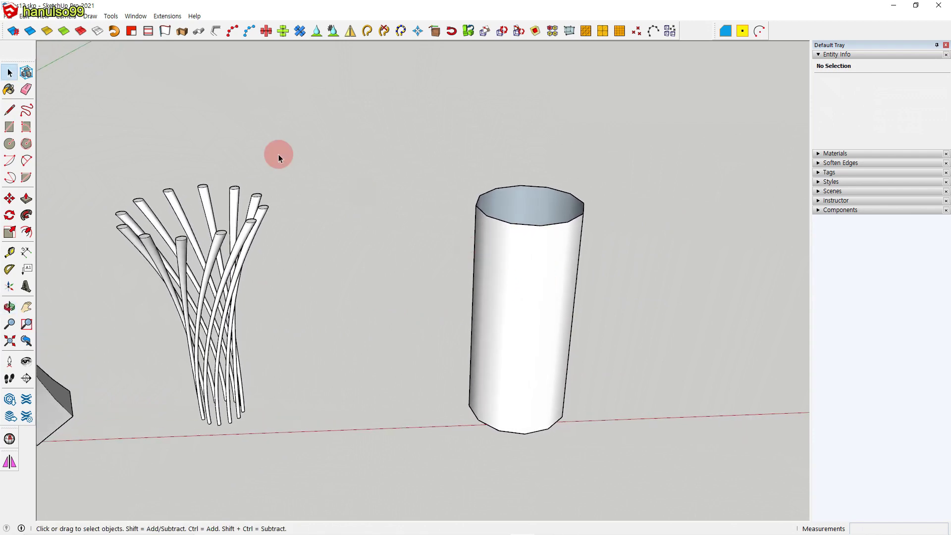
{"action": "left_click", "coordinate": [43, 16]}
{"action": "left_click", "coordinate": [62, 40]}
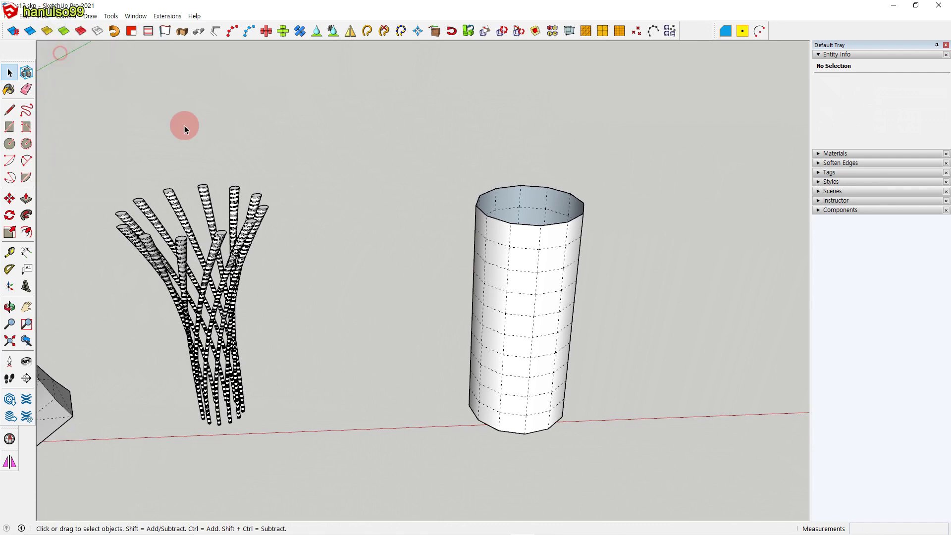
{"action": "left_click", "coordinate": [42, 16]}
{"action": "left_click", "coordinate": [60, 51]}
- Generate FFD control points on the open segmented cylinder group
{"action": "middle_click_drag", "start_coordinate": [524, 289], "coordinate": [416, 275]}
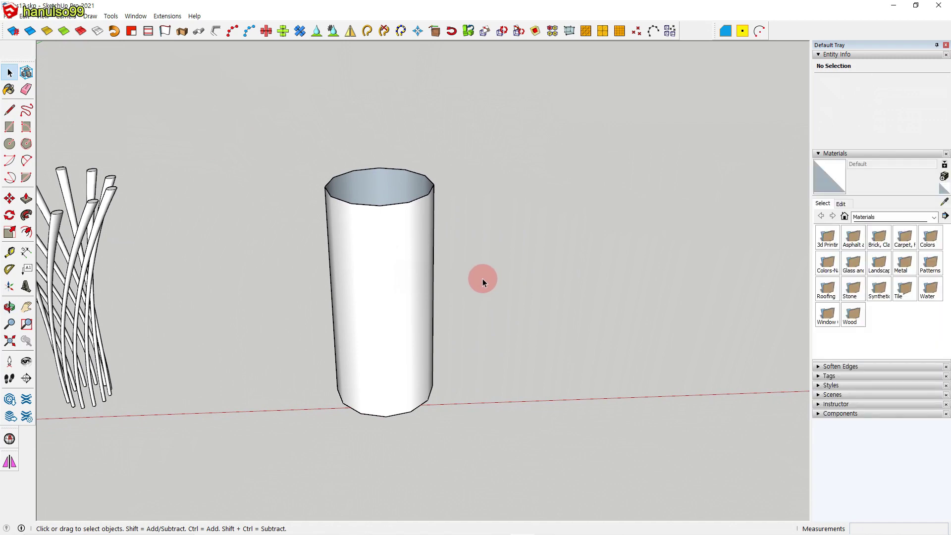
{"action": "left_click", "coordinate": [407, 269]}
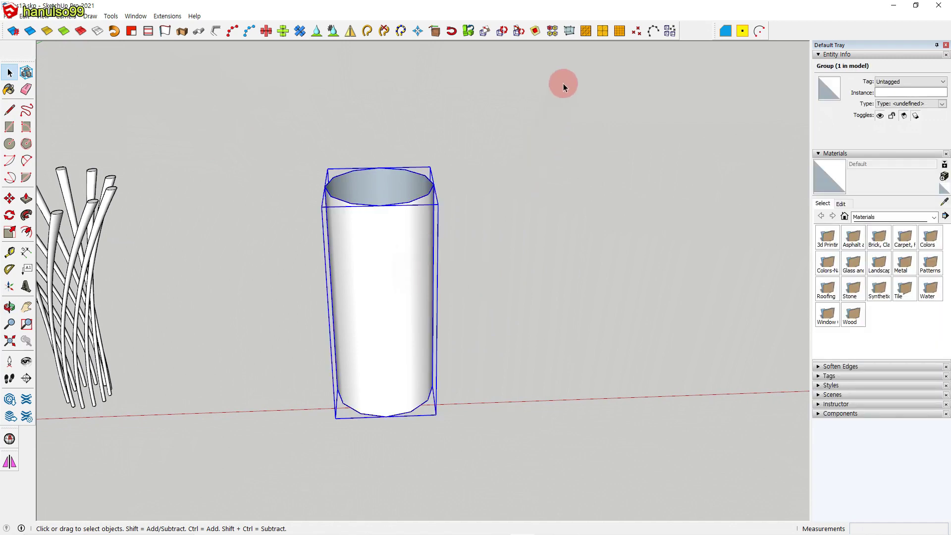
{"action": "left_click", "coordinate": [568, 36]}
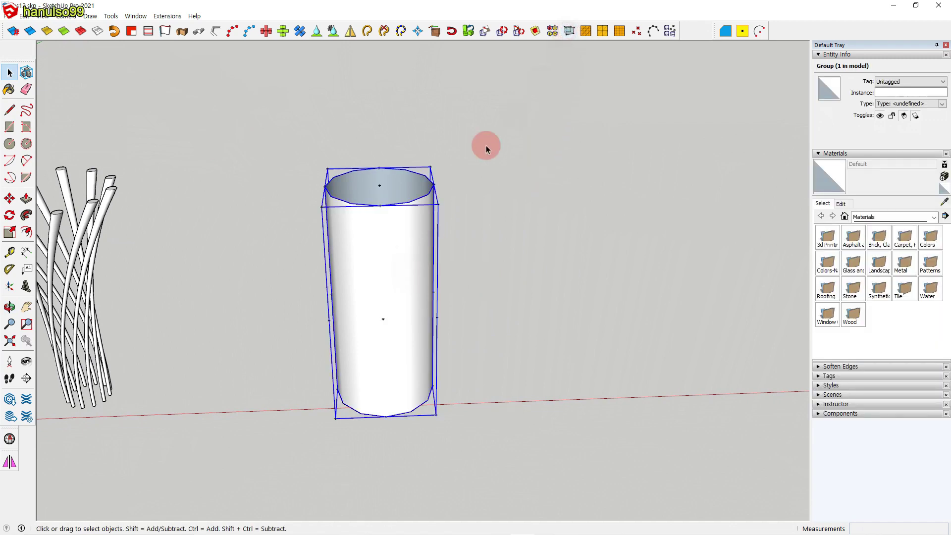
- Scale the cylinder's nine top guide points to about 1.86 around their center inside the control-point group
{"action": "left_click_drag", "start_coordinate": [289, 144], "coordinate": [503, 237]}
{"action": "key", "text": "s"}
{"action": "left_click", "coordinate": [441, 206]}
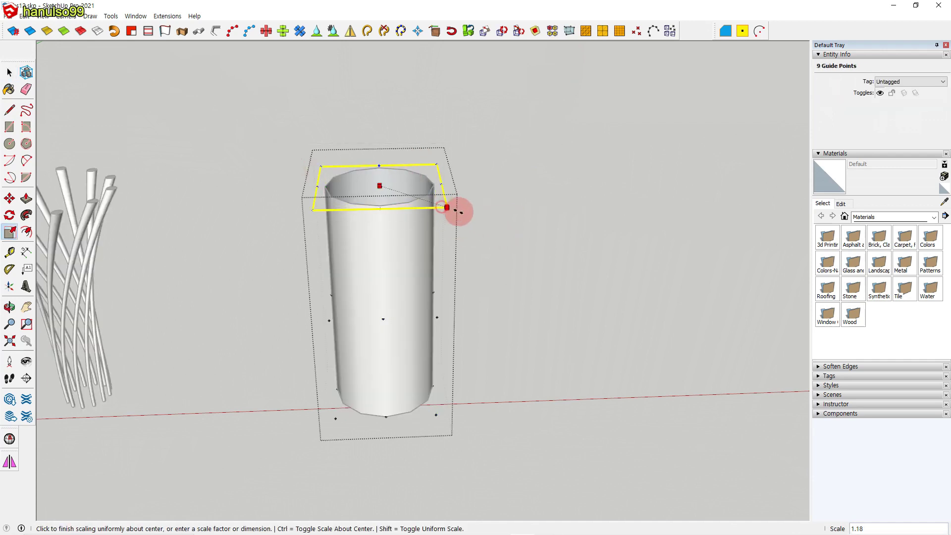
{"action": "left_click", "coordinate": [492, 218]}
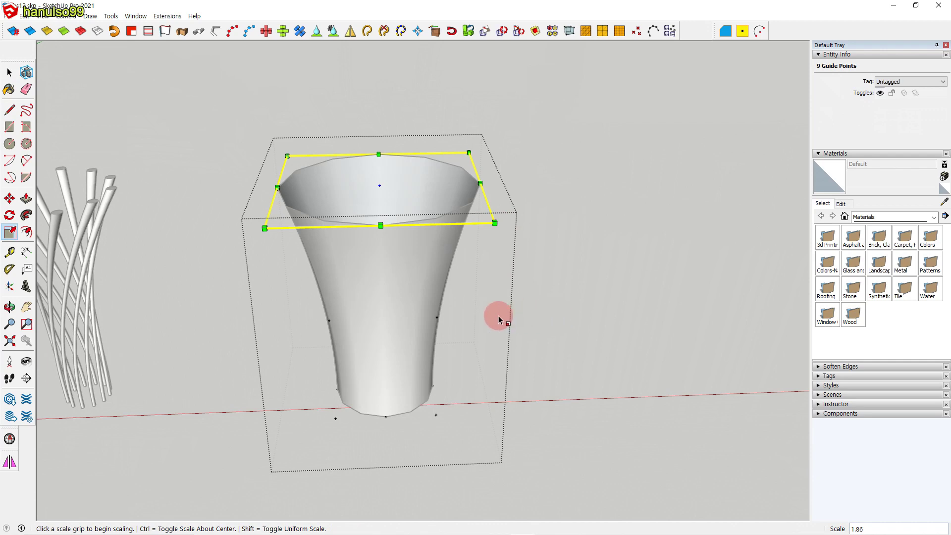
{"action": "key", "text": "space"}
- Scale twelve lower guide points of the cylinder, including one middle row, to about 0.69 around their center
{"action": "left_click_drag", "start_coordinate": [283, 287], "coordinate": [480, 345]}
{"action": "left_click_drag", "start_coordinate": [282, 297], "coordinate": [490, 450]}
{"action": "key", "text": "s"}
{"action": "key", "text": "ctrl"}
{"action": "left_click", "coordinate": [436, 415]}
{"action": "left_click", "coordinate": [421, 396]}
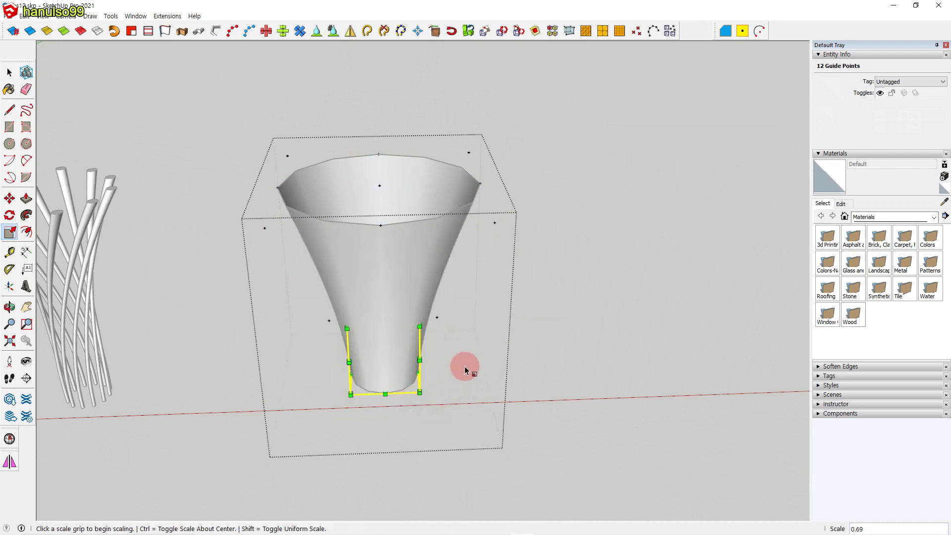
{"action": "key", "text": "space"}
- Move the cylinder's nine middle-row guide points straight up about 4687 mm, above the flared rim
{"action": "left_click_drag", "start_coordinate": [292, 280], "coordinate": [458, 337]}
{"action": "middle_click_drag", "start_coordinate": [480, 363], "coordinate": [290, 273]}
{"action": "left_click_drag", "start_coordinate": [290, 270], "coordinate": [484, 343]}
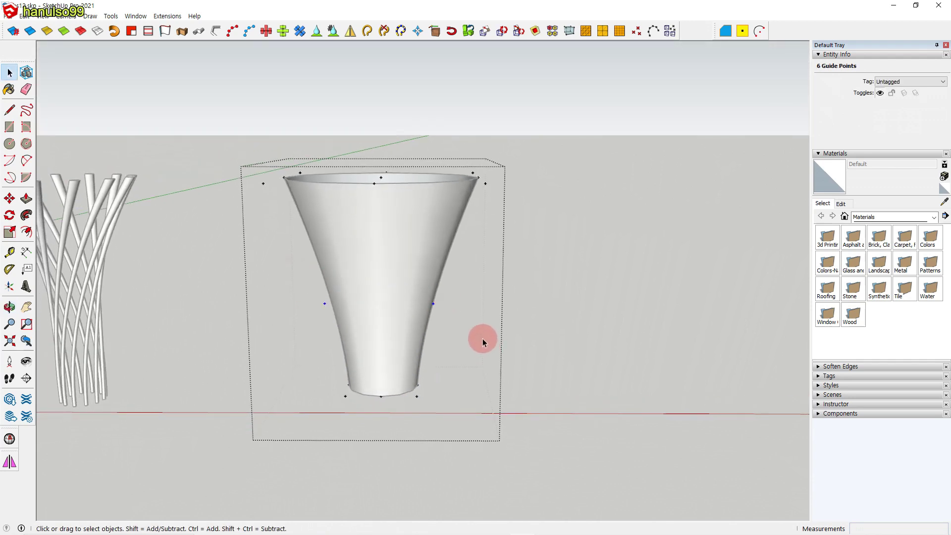
{"action": "key", "text": "m"}
{"action": "left_click", "coordinate": [434, 303]}
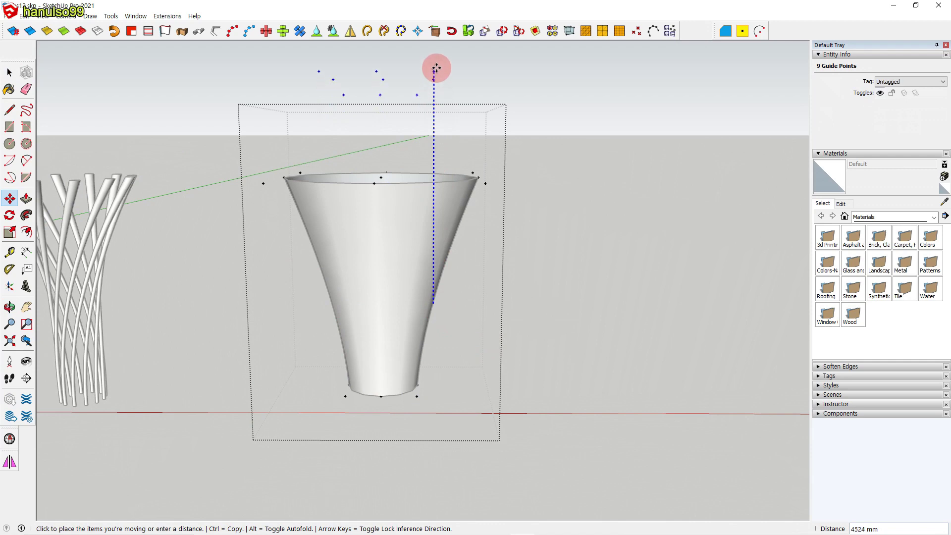
{"action": "left_click", "coordinate": [436, 62]}
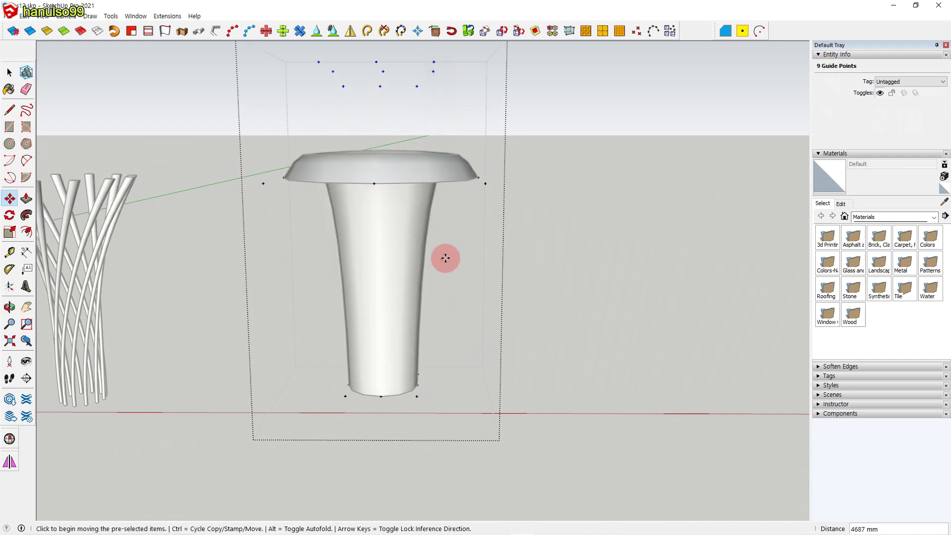
- Lower the nine wide guide points at rim level vertically to pull the cylinder's flared cap downward
{"action": "key", "text": "space"}
{"action": "left_click_drag", "start_coordinate": [246, 139], "coordinate": [513, 255]}
{"action": "key", "text": "m"}
{"action": "left_click", "coordinate": [485, 185]}
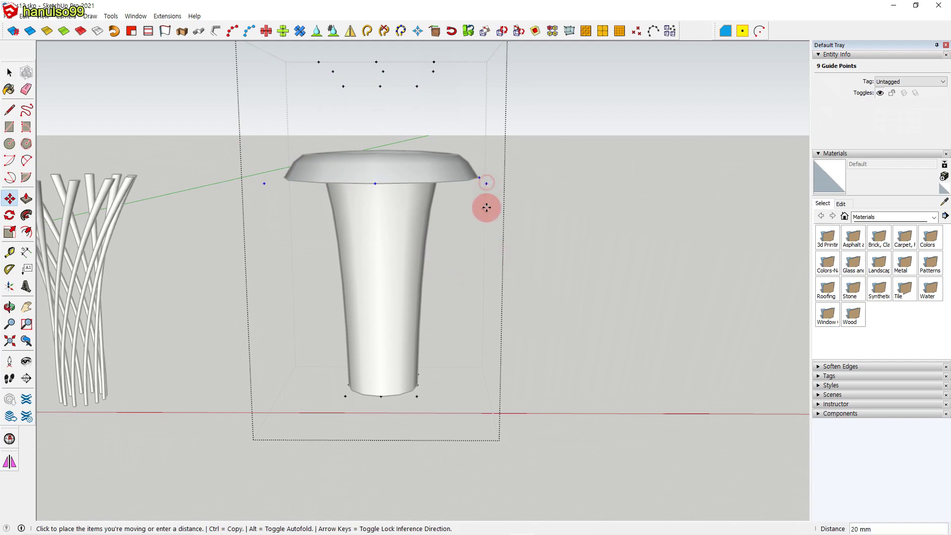
{"action": "left_click", "coordinate": [487, 243]}
- Leave the control-point group and delete the cylinder's FFD control points
{"action": "key", "text": "space"}
{"action": "middle_click_drag", "start_coordinate": [539, 303], "coordinate": [539, 263]}
{"action": "left_click", "coordinate": [523, 350]}
{"action": "left_click_drag", "start_coordinate": [463, 113], "coordinate": [426, 76]}
{"action": "key", "text": "Delete"}
{"action": "middle_click_drag", "start_coordinate": [436, 90], "coordinate": [490, 207]}
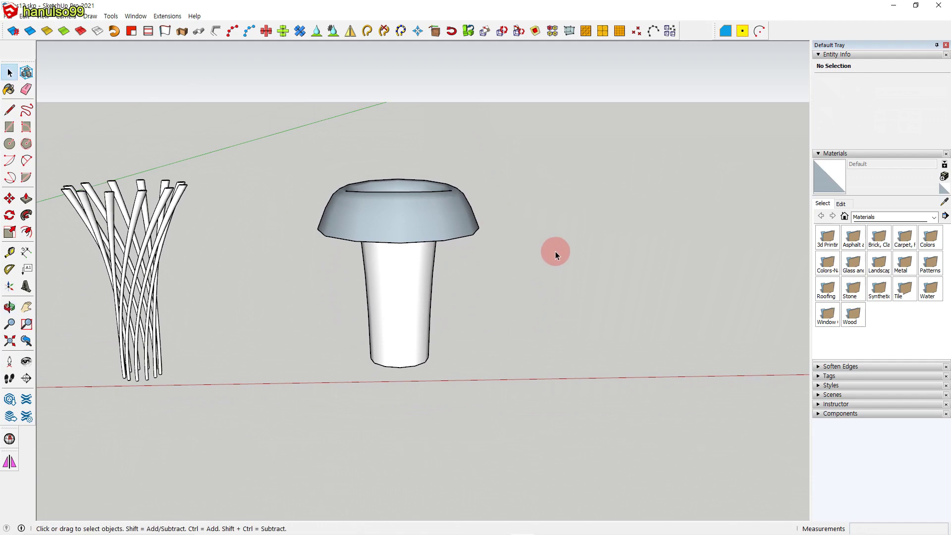
- Thicken all faces of the mushroom-shaped group by about 282 mm with Joint Push Pull
{"action": "middle_click_drag", "start_coordinate": [426, 249], "coordinate": [572, 194]}
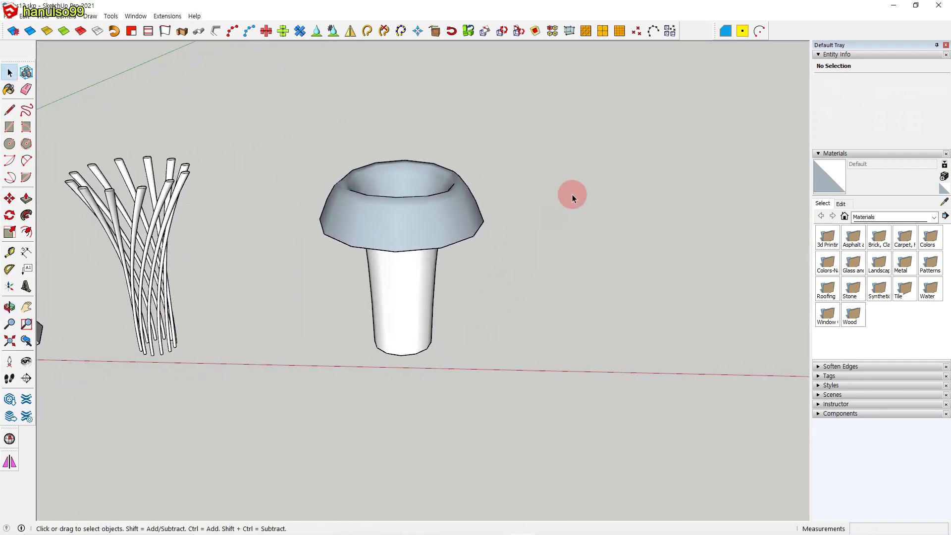
{"action": "right_click", "coordinate": [781, 31]}
{"action": "left_click", "coordinate": [832, 243]}
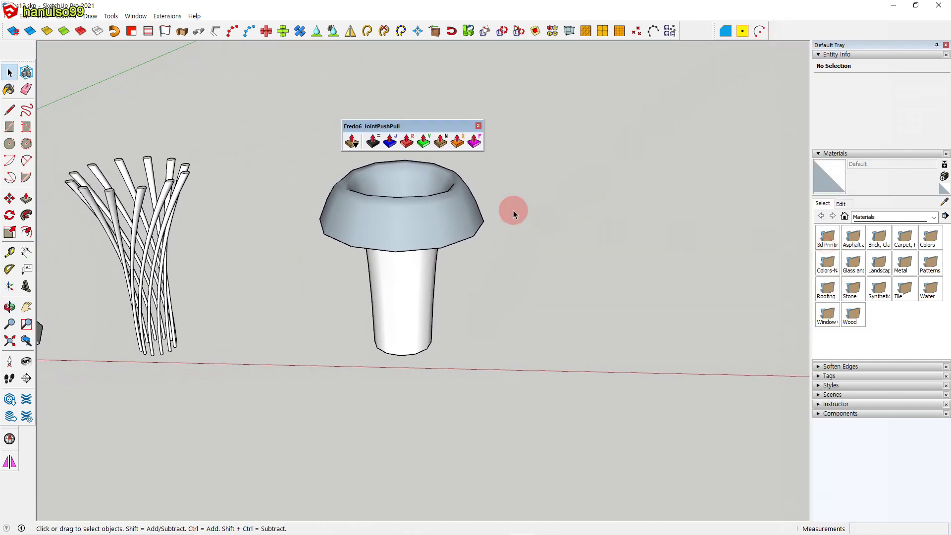
{"action": "double_click", "coordinate": [426, 221]}
{"action": "triple_click", "coordinate": [424, 195]}
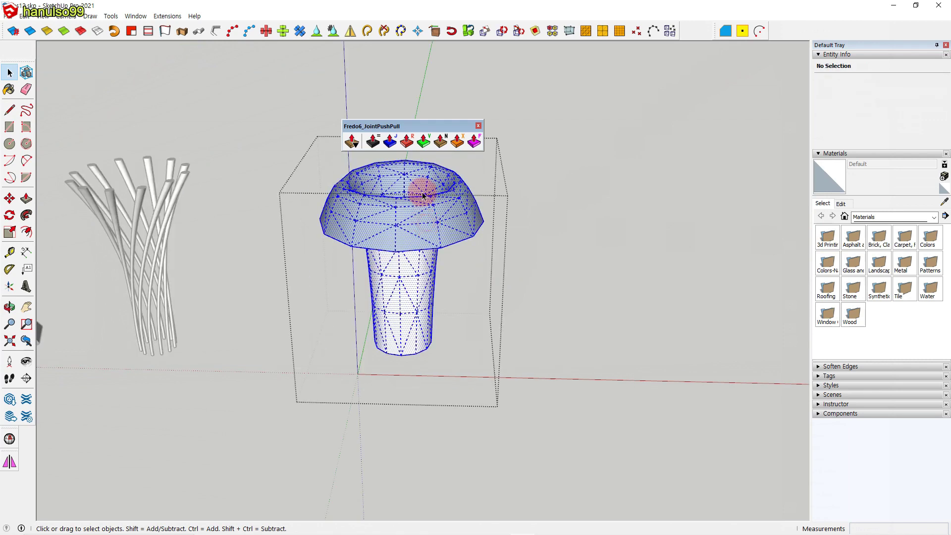
{"action": "left_click", "coordinate": [389, 143]}
{"action": "left_click_drag", "start_coordinate": [423, 212], "coordinate": [427, 213]}
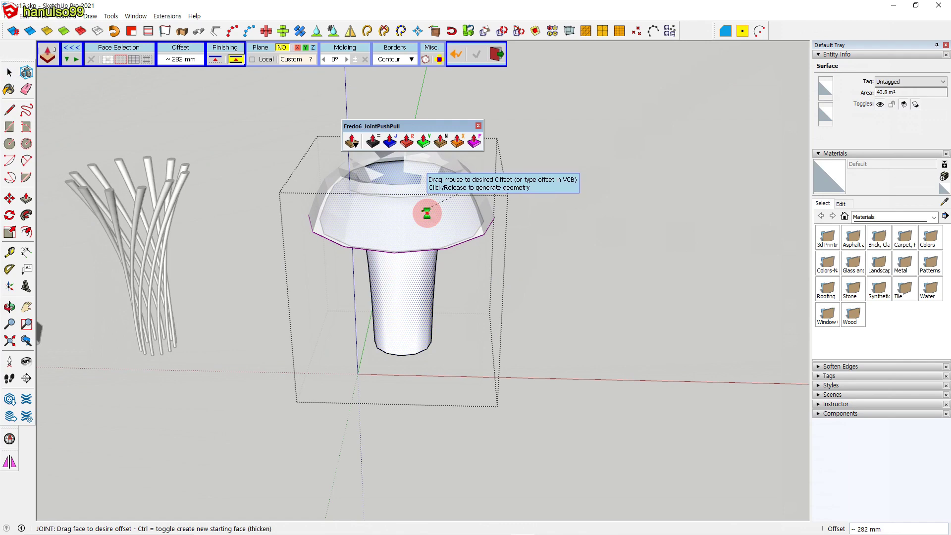
{"action": "left_click", "coordinate": [577, 237]}
{"action": "left_click", "coordinate": [577, 237]}
{"action": "middle_click_drag", "start_coordinate": [522, 337], "coordinate": [463, 228]}
{"action": "middle_click_drag", "start_coordinate": [533, 214], "coordinate": [492, 130]}
{"action": "left_click", "coordinate": [478, 126]}
- Unsoften and unsmooth the thickened group's edges, then smooth them again
{"action": "middle_click_drag", "start_coordinate": [514, 255], "coordinate": [508, 283]}
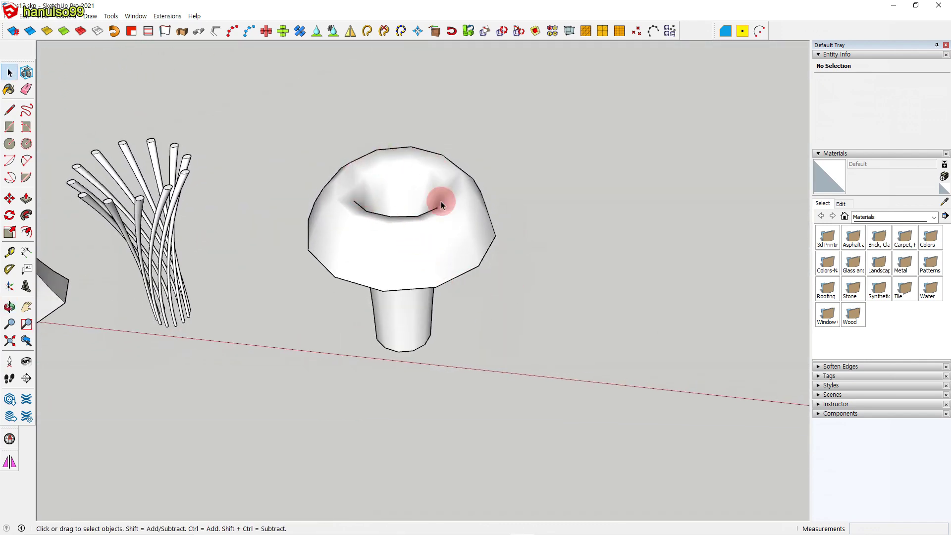
{"action": "left_click", "coordinate": [435, 233]}
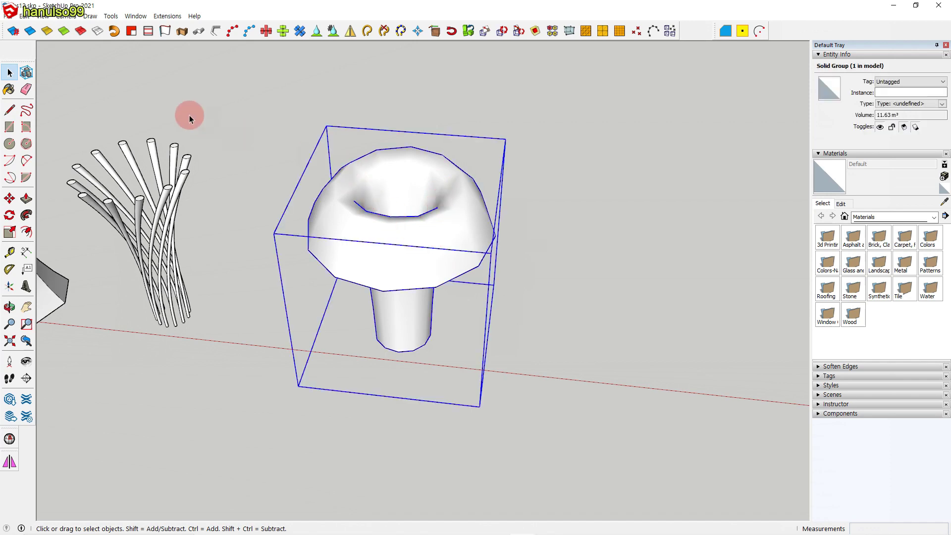
{"action": "left_click", "coordinate": [81, 31]}
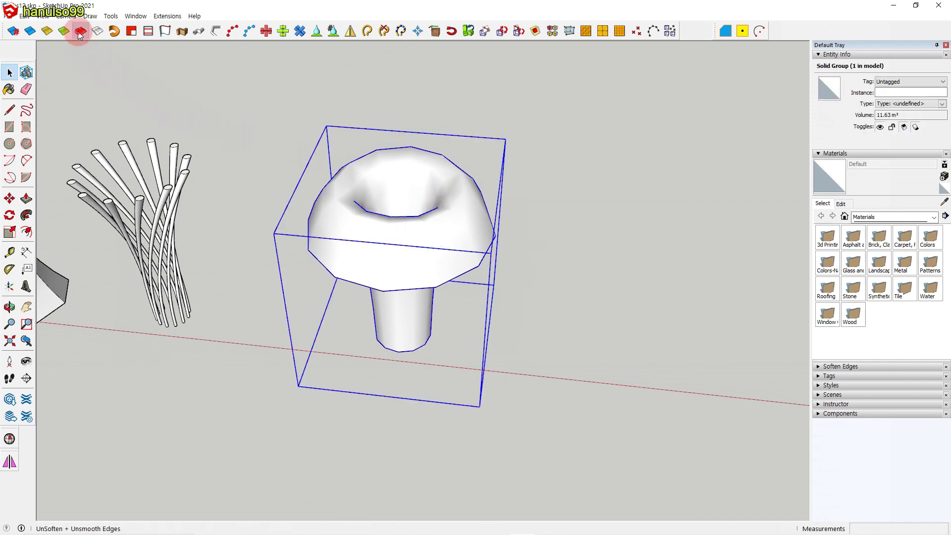
{"action": "left_click", "coordinate": [30, 32]}
{"action": "left_click", "coordinate": [565, 239]}
{"action": "middle_click_drag", "start_coordinate": [564, 240], "coordinate": [536, 201]}
{"action": "left_click_drag", "start_coordinate": [535, 200], "coordinate": [504, 273]}
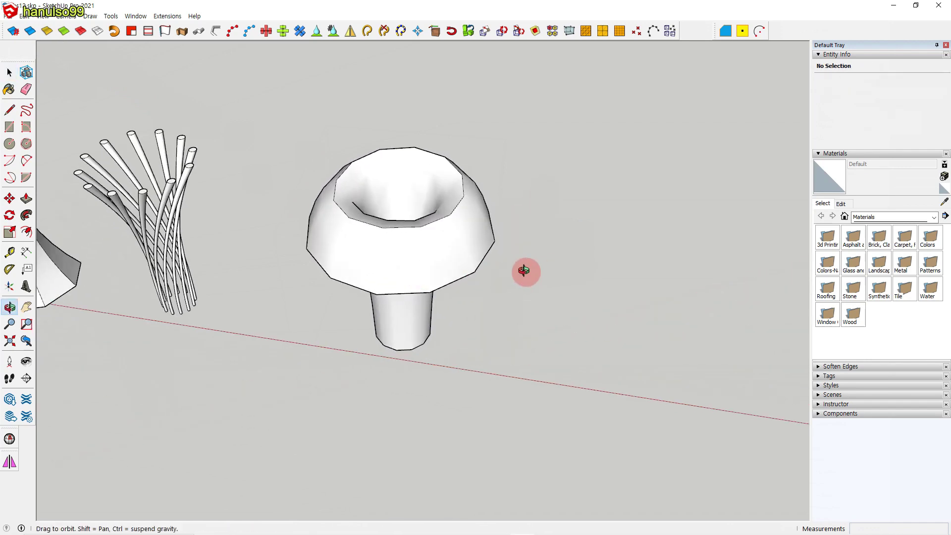
{"action": "middle_click_drag", "start_coordinate": [504, 273], "coordinate": [542, 266]}
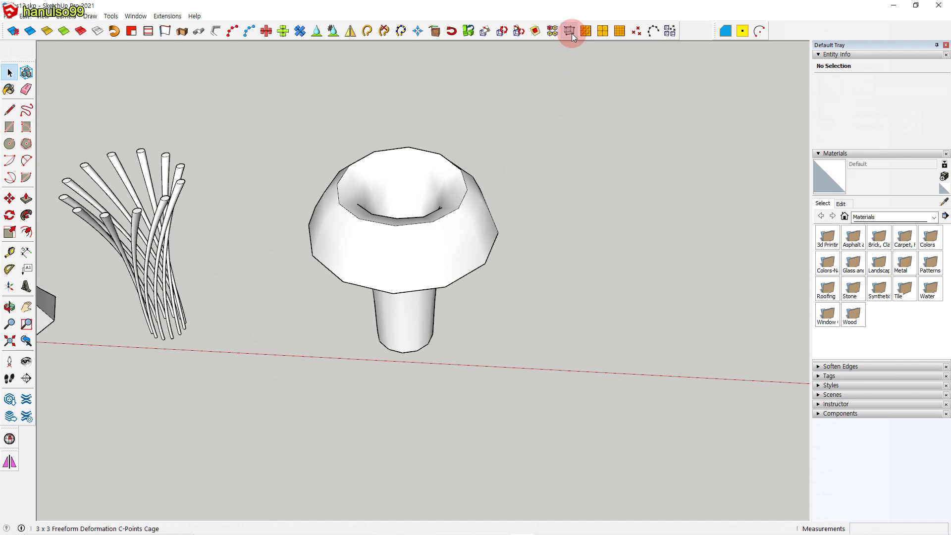
- Generate NxN FFD control points on the segmented tall box with width 4, depth 4, height 4 and Subdivide false
{"action": "scroll", "coordinate": [641, 203], "scroll_direction": "down", "scroll_amount": 4}
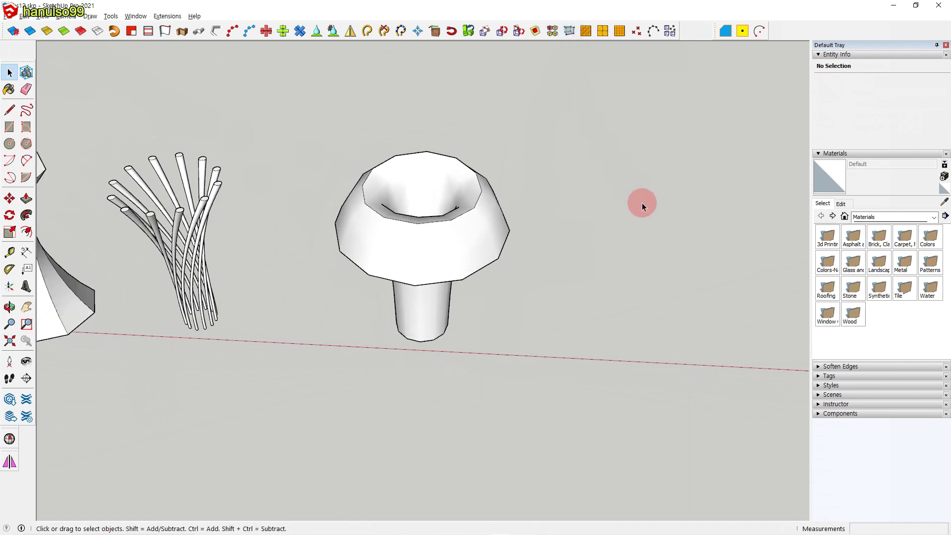
{"action": "scroll", "coordinate": [646, 222], "scroll_direction": "down", "scroll_amount": 5}
{"action": "middle_click_drag", "start_coordinate": [691, 243], "coordinate": [337, 254], "text": "shift"}
{"action": "scroll", "coordinate": [476, 261], "scroll_direction": "up", "scroll_amount": 5}
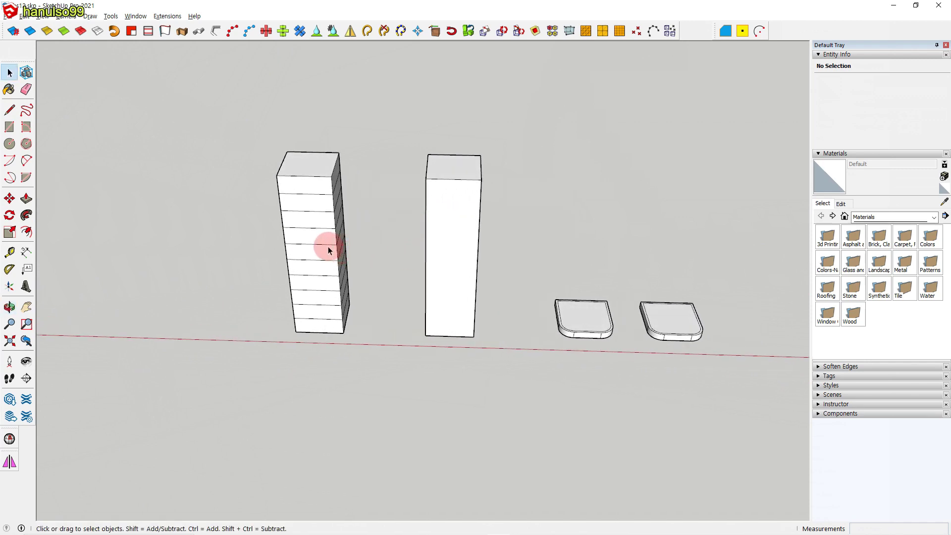
{"action": "left_click", "coordinate": [328, 245]}
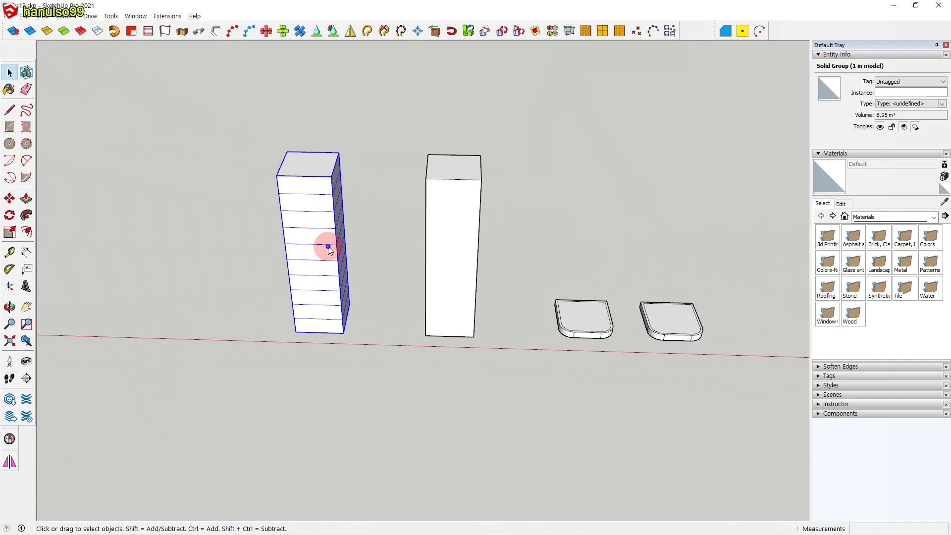
{"action": "right_click", "coordinate": [328, 245]}
{"action": "mouse_move", "coordinate": [370, 468]}
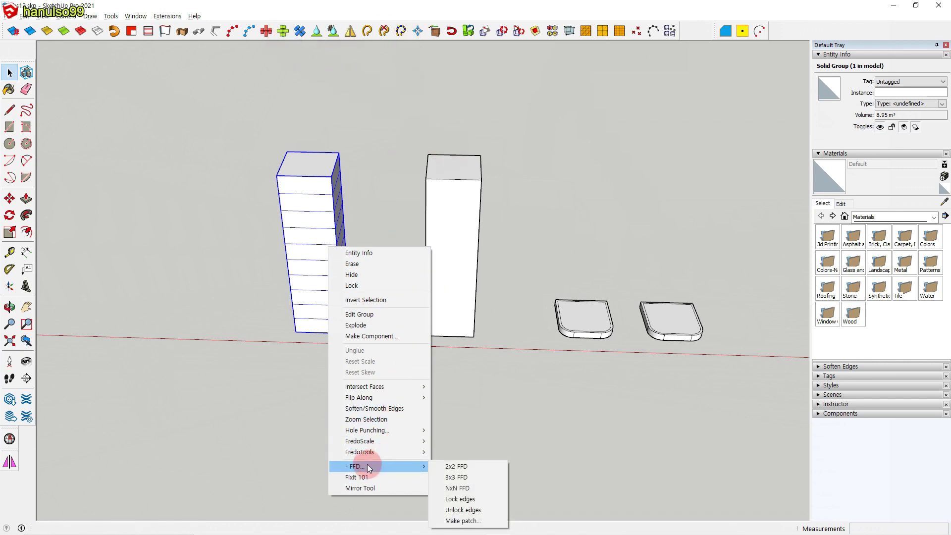
{"action": "left_click", "coordinate": [467, 486]}
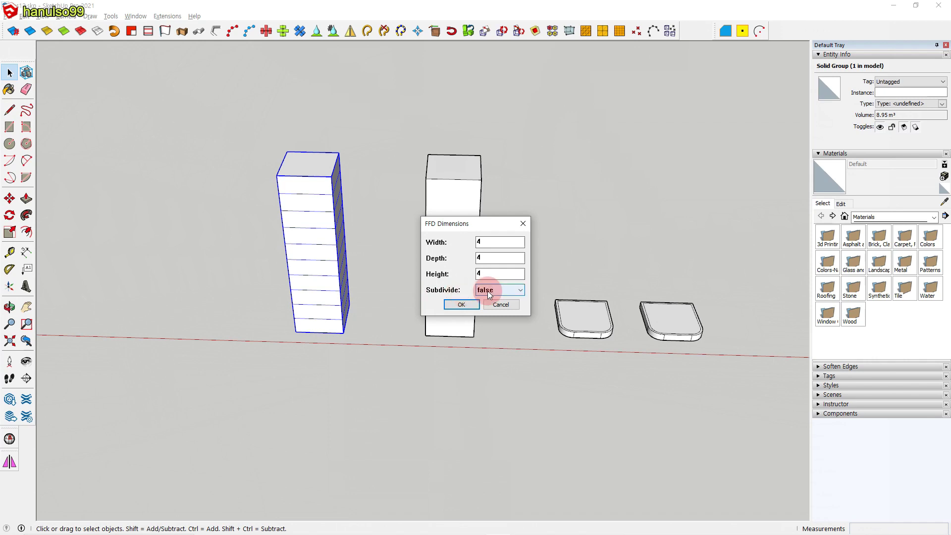
{"action": "left_click", "coordinate": [462, 305]}
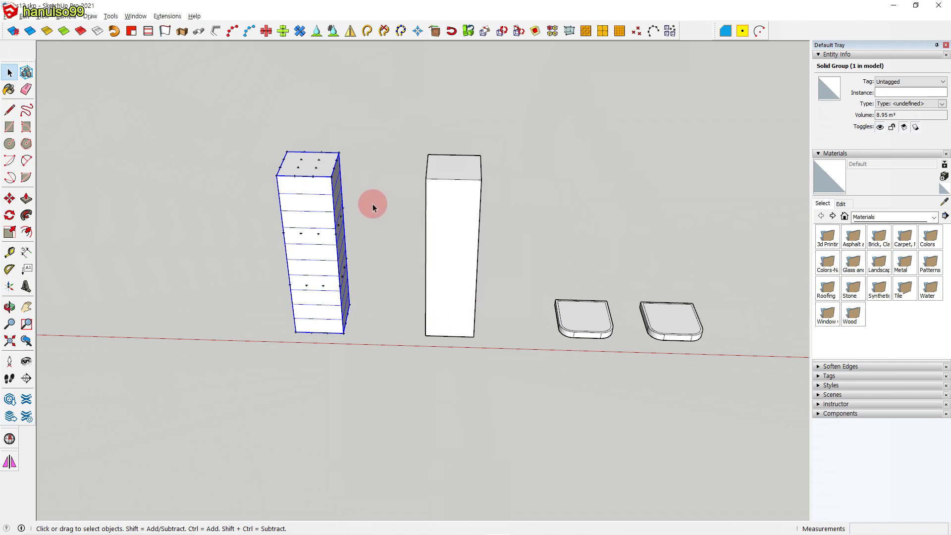
{"action": "left_click", "coordinate": [363, 249]}
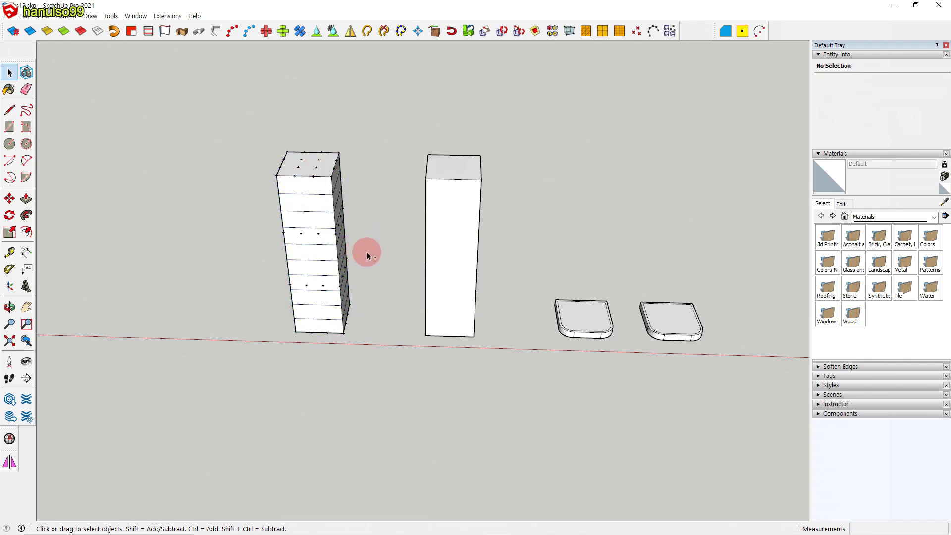
- Generate NxN FFD control points on the segmented tall box with width 2, depth 2, height 10 and Subdivide false
{"action": "right_click", "coordinate": [316, 269]}
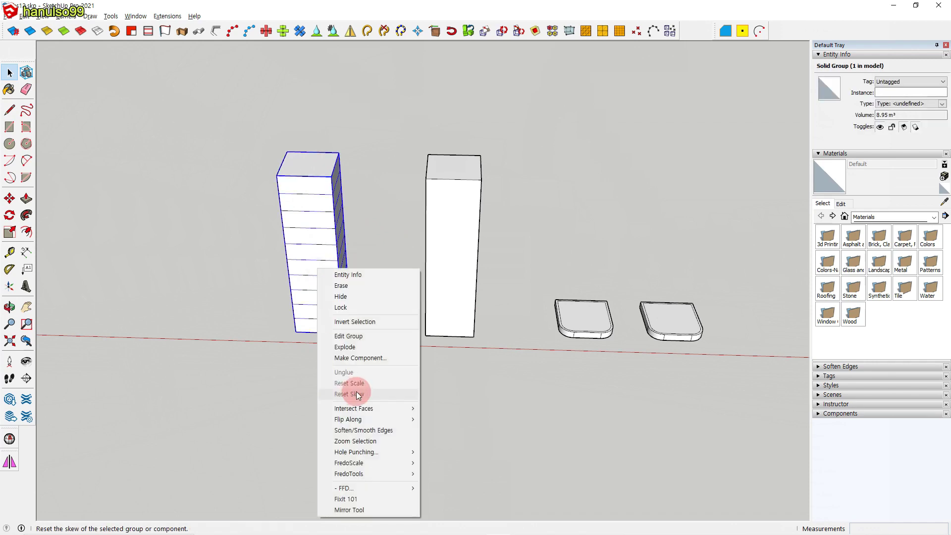
{"action": "mouse_move", "coordinate": [407, 488]}
{"action": "left_click", "coordinate": [449, 455]}
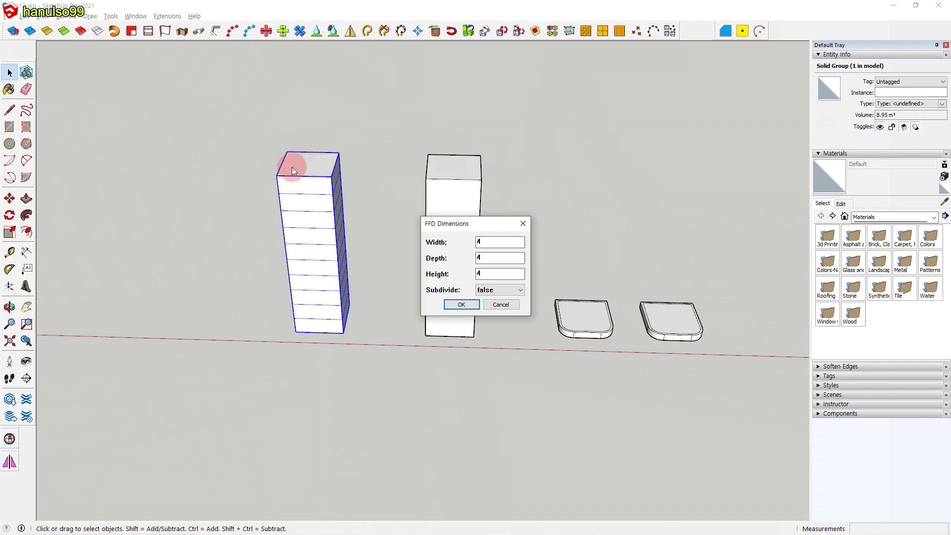
{"action": "double_click", "coordinate": [492, 241]}
{"action": "type", "text": "2"}
{"action": "double_click", "coordinate": [493, 258]}
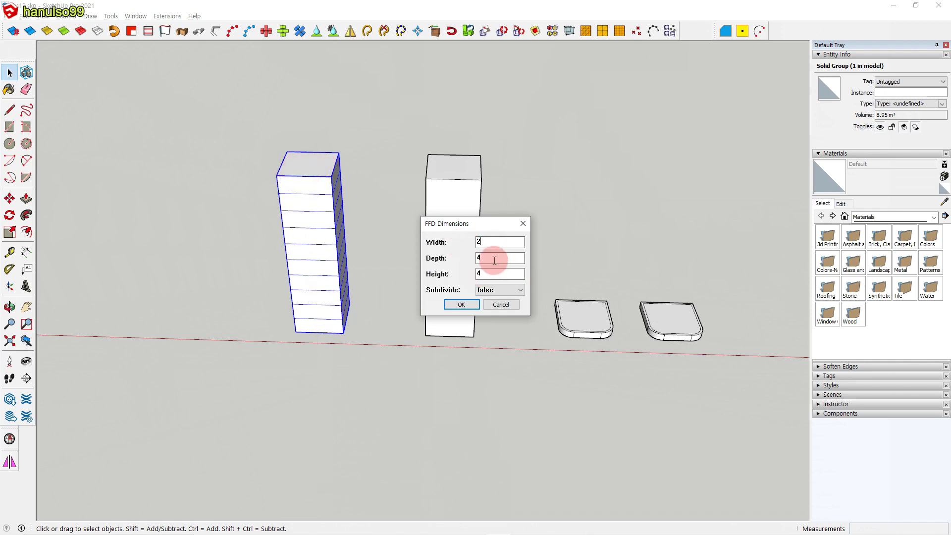
{"action": "type", "text": "2"}
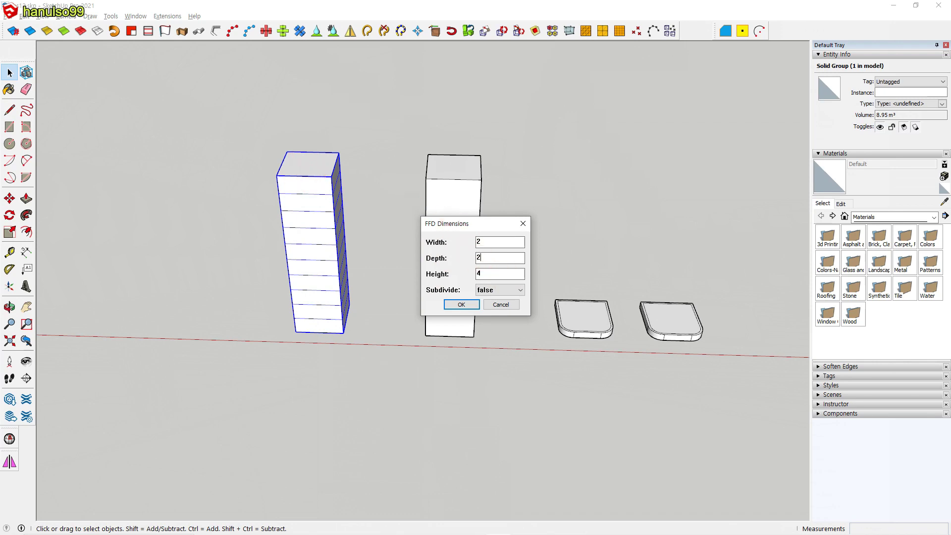
{"action": "double_click", "coordinate": [497, 273]}
{"action": "type", "text": "10"}
{"action": "left_click", "coordinate": [468, 305]}
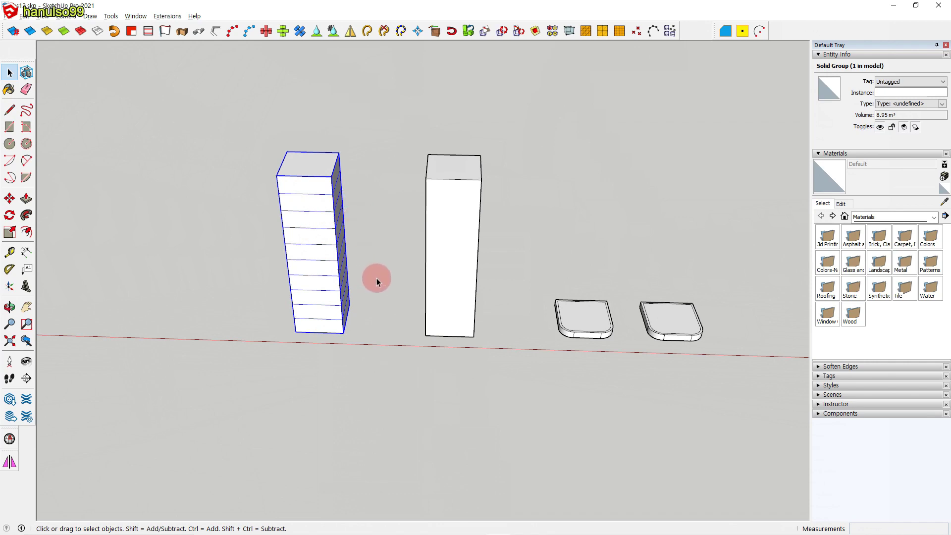
- Generate NxN FFD control points on the plain tall box with width 4, depth 4, height 4 and Subdivide true
{"action": "left_click", "coordinate": [456, 274]}
{"action": "right_click", "coordinate": [456, 274]}
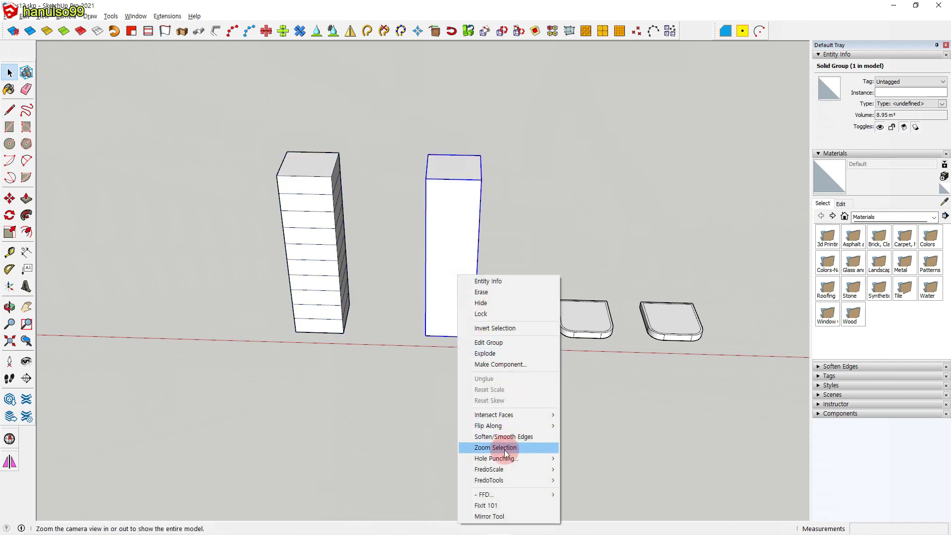
{"action": "mouse_move", "coordinate": [547, 494]}
{"action": "left_click", "coordinate": [584, 463]}
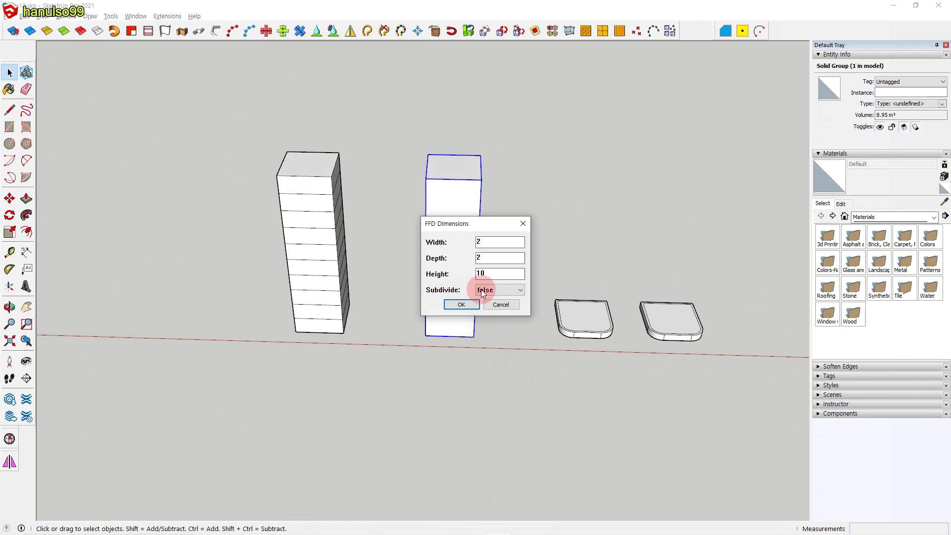
{"action": "left_click", "coordinate": [512, 289]}
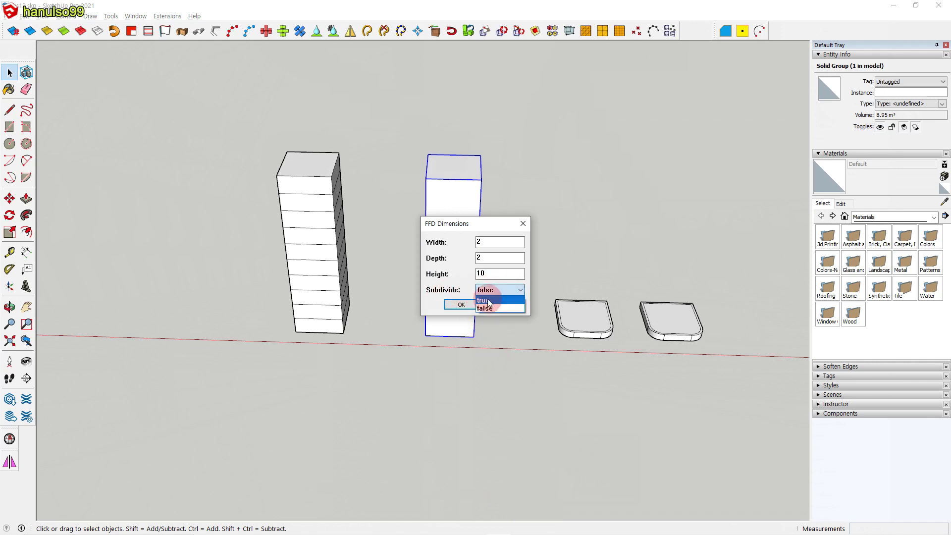
{"action": "left_click", "coordinate": [488, 301]}
{"action": "double_click", "coordinate": [478, 241]}
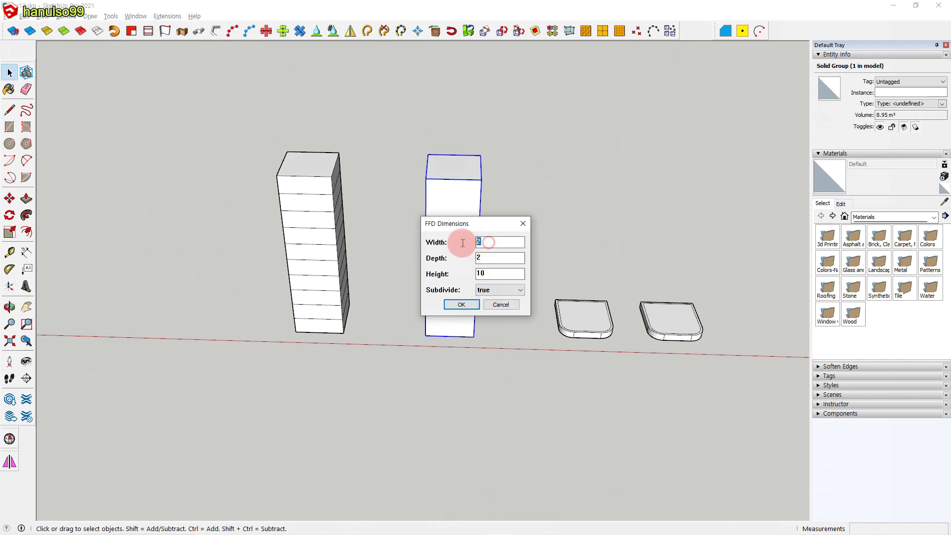
{"action": "type", "text": "4"}
{"action": "double_click", "coordinate": [515, 258]}
{"action": "type", "text": "4"}
{"action": "double_click", "coordinate": [505, 272]}
{"action": "type", "text": "4"}
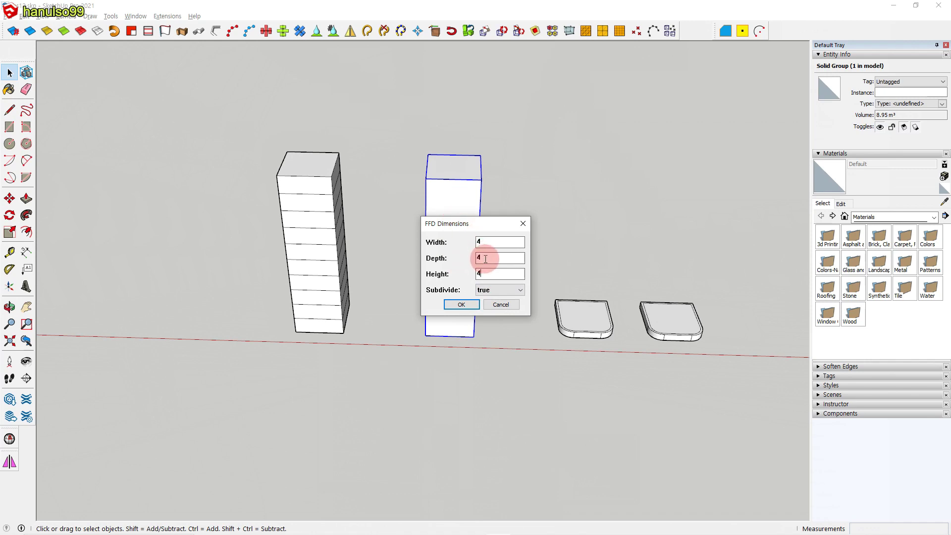
{"action": "left_click", "coordinate": [473, 306]}
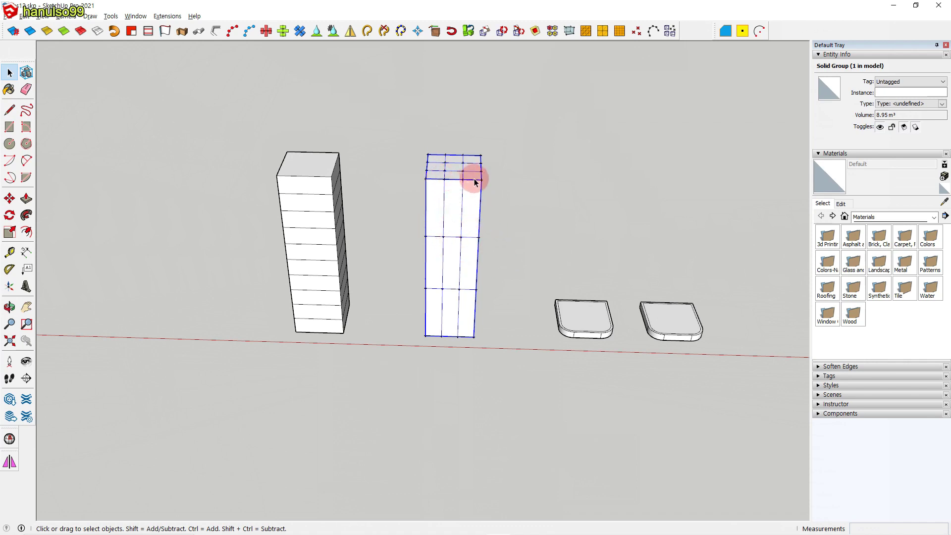
- Delete the subdivided box, undo the deletion, and open its FFD control-point group for editing
{"action": "key", "text": "Delete"}
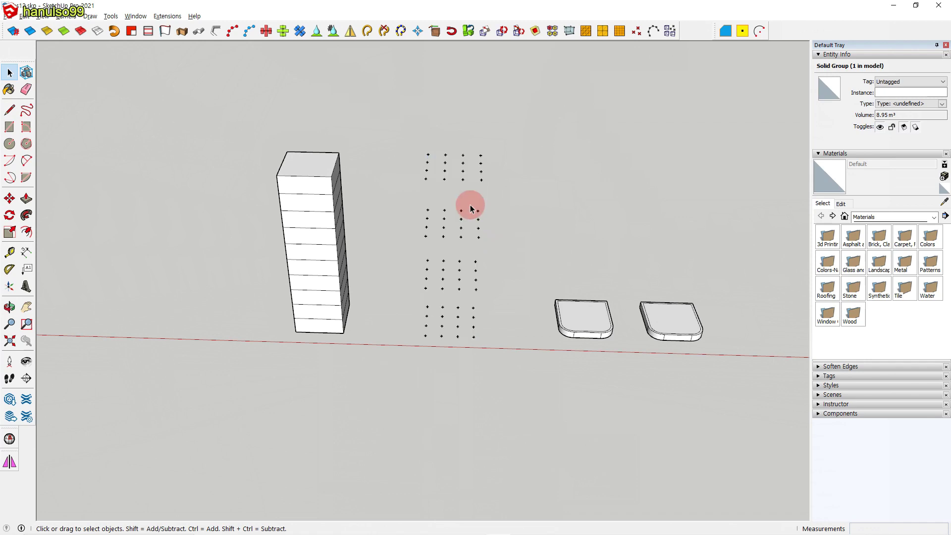
{"action": "key", "text": "ctrl+z"}
{"action": "double_click", "coordinate": [472, 171]}
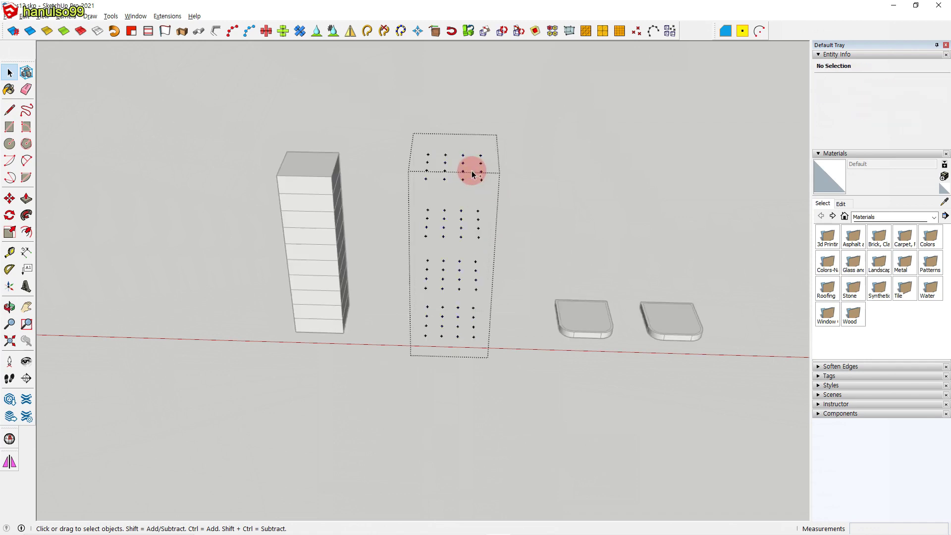
{"action": "scroll", "coordinate": [471, 171], "scroll_direction": "up", "scroll_amount": 5}
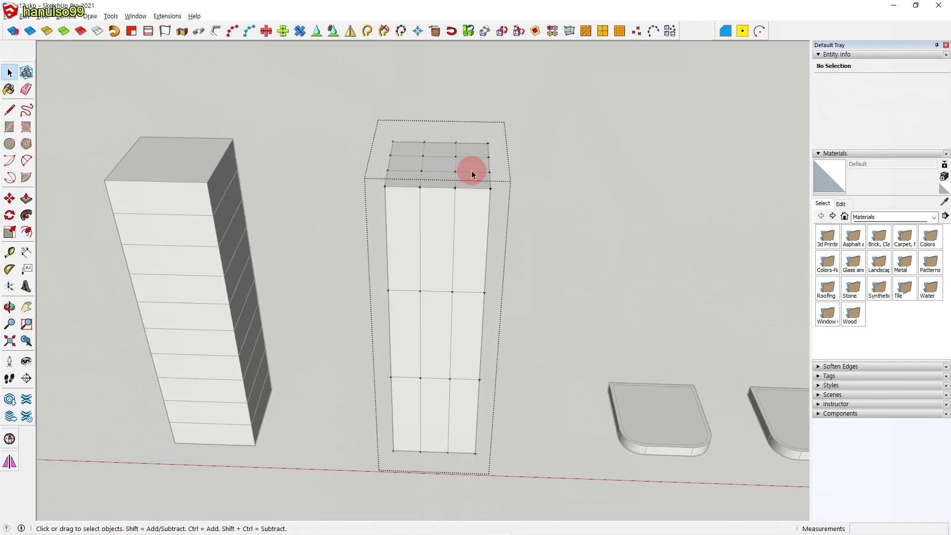
- Raise the four central control points at the top of the subdivided box about 808 mm vertically
{"action": "left_click_drag", "start_coordinate": [411, 151], "coordinate": [481, 193]}
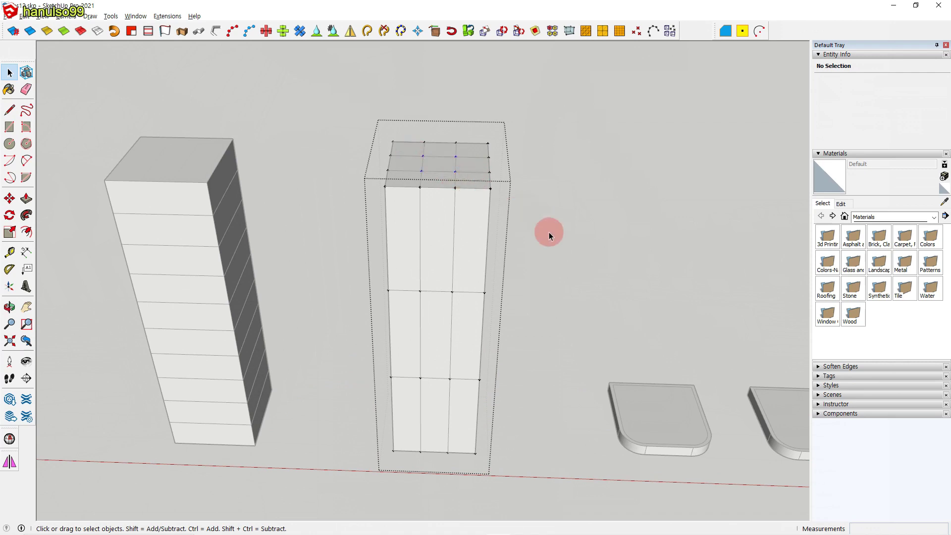
{"action": "key", "text": "m"}
{"action": "left_click", "coordinate": [558, 281]}
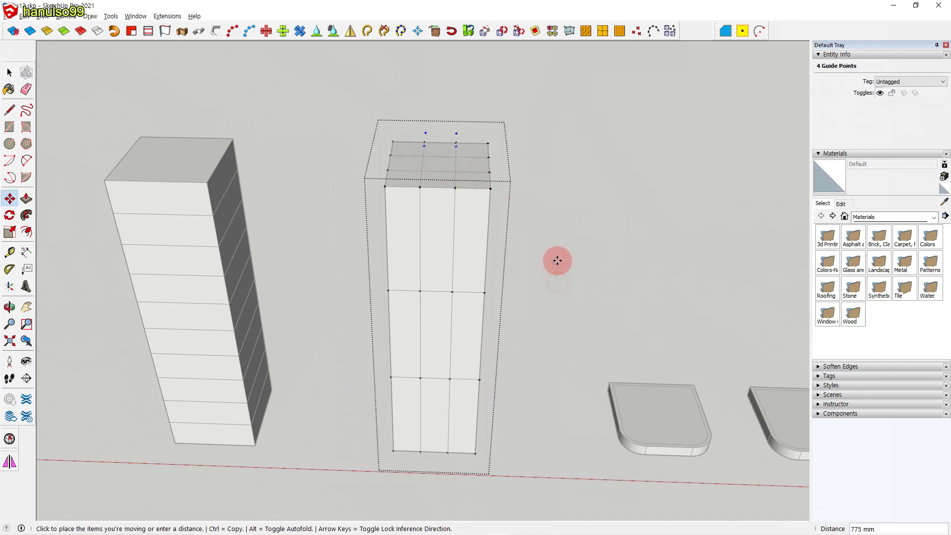
{"action": "left_click", "coordinate": [559, 251]}
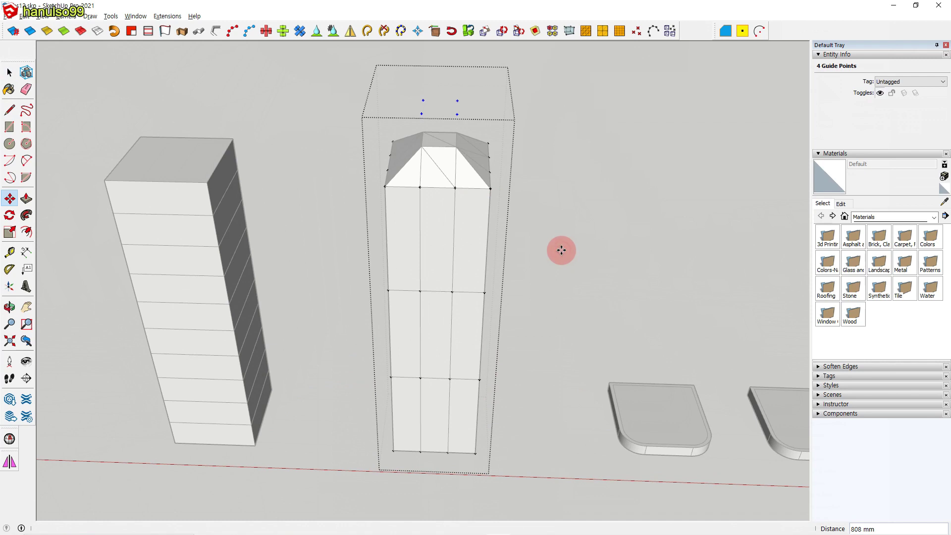
- Scale the two middle layers of the tall box's control points outward about their center to widen its midsection
{"action": "middle_click_drag", "start_coordinate": [456, 330], "coordinate": [458, 226]}
{"action": "key", "text": "space"}
{"action": "left_click_drag", "start_coordinate": [364, 219], "coordinate": [527, 358]}
{"action": "key", "text": "s"}
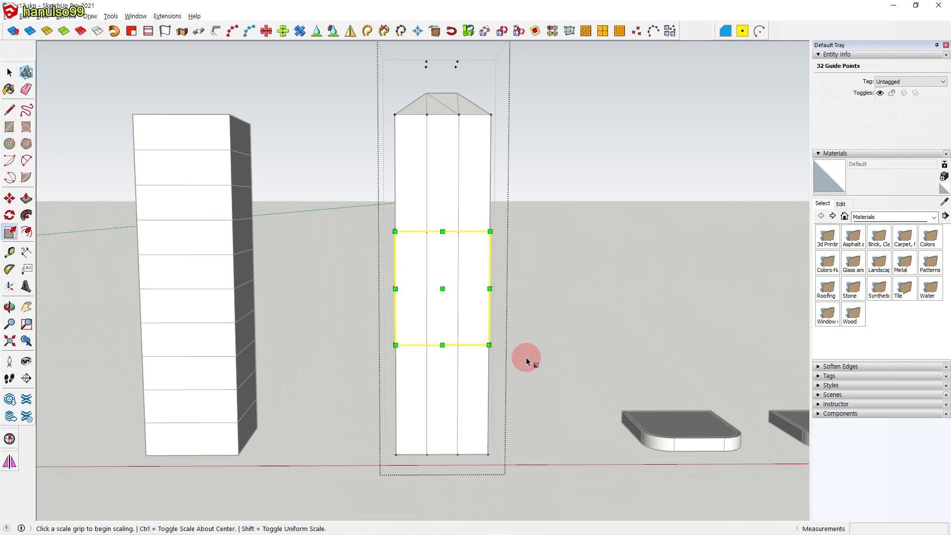
{"action": "left_click_drag", "start_coordinate": [494, 352], "coordinate": [522, 355]}
{"action": "middle_click_drag", "start_coordinate": [546, 409], "coordinate": [516, 435]}
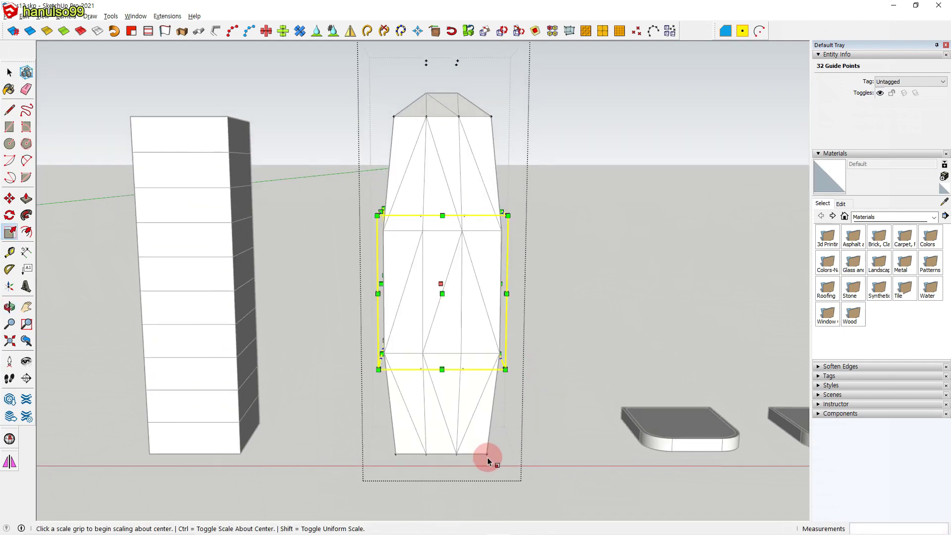
- Scale the bottom layer of control points outward to flare the box's base, and leave the control-point group
{"action": "key", "text": "space"}
{"action": "left_click", "coordinate": [359, 416]}
{"action": "left_click_drag", "start_coordinate": [358, 416], "coordinate": [556, 475]}
{"action": "key", "text": "s"}
{"action": "key", "text": "space"}
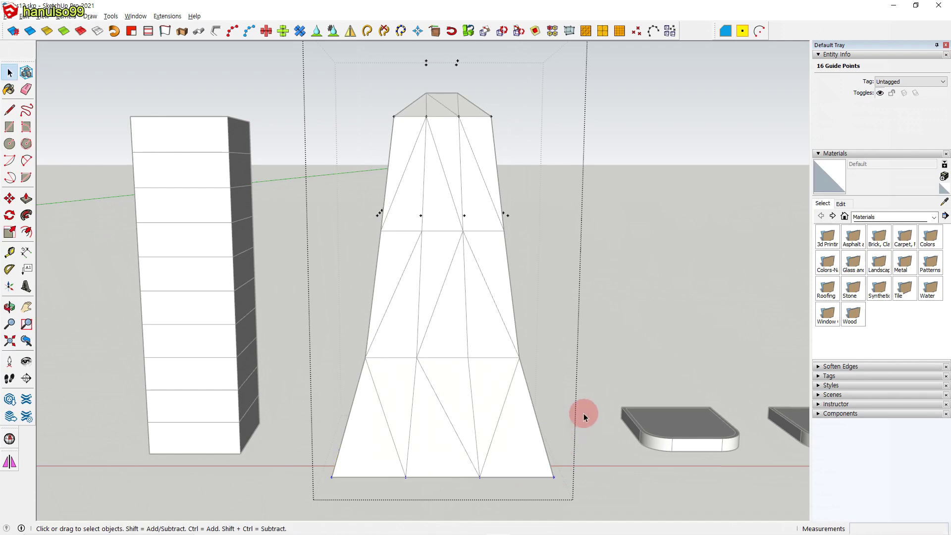
{"action": "left_click", "coordinate": [596, 393]}
{"action": "scroll", "coordinate": [596, 393], "scroll_direction": "down", "scroll_amount": 3}
{"action": "middle_click_drag", "start_coordinate": [590, 384], "coordinate": [568, 395]}
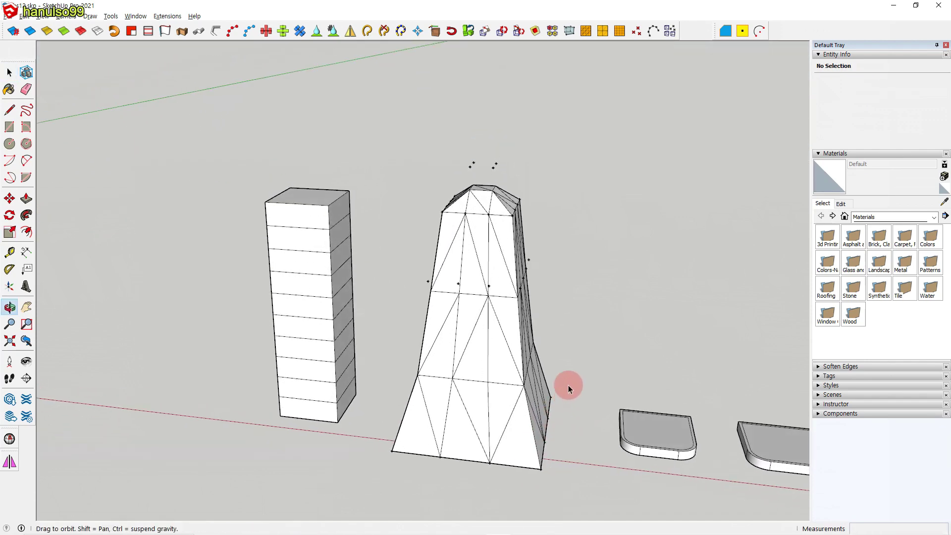
- Delete the deformed box's FFD control-point group and clean the subdivision edges off its flat faces
{"action": "left_click_drag", "start_coordinate": [505, 179], "coordinate": [484, 156]}
{"action": "left_click", "coordinate": [484, 157]}
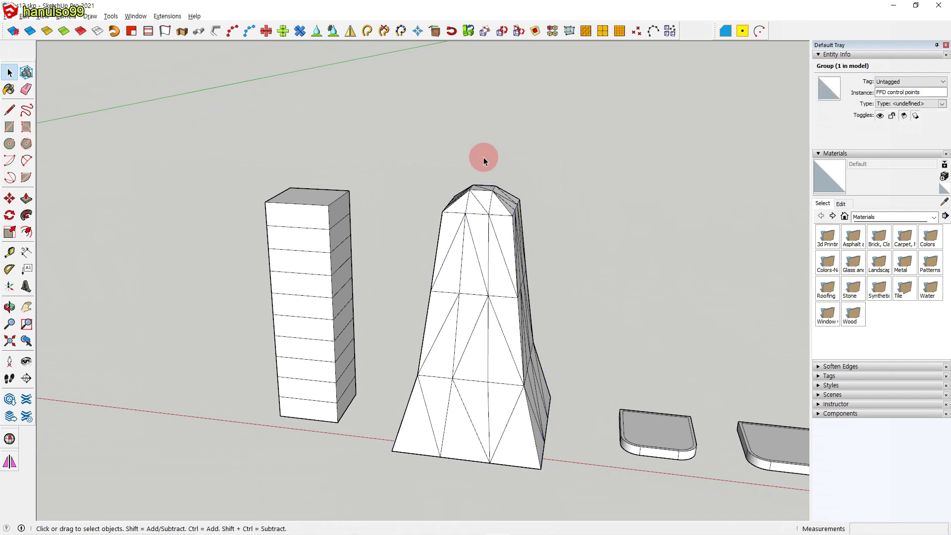
{"action": "scroll", "coordinate": [484, 157], "scroll_direction": "down", "scroll_amount": 3}
{"action": "middle_click_drag", "start_coordinate": [520, 286], "coordinate": [452, 290]}
{"action": "left_click", "coordinate": [426, 317]}
{"action": "left_click", "coordinate": [47, 32]}
{"action": "left_click", "coordinate": [522, 256]}
{"action": "middle_click_drag", "start_coordinate": [479, 323], "coordinate": [492, 324]}
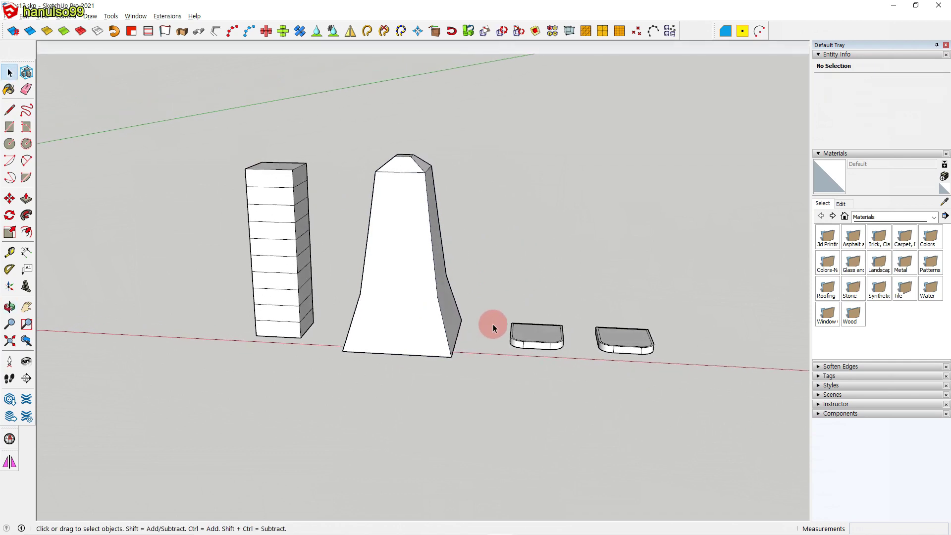
{"action": "right_click", "coordinate": [418, 303]}
{"action": "mouse_move", "coordinate": [447, 278]}
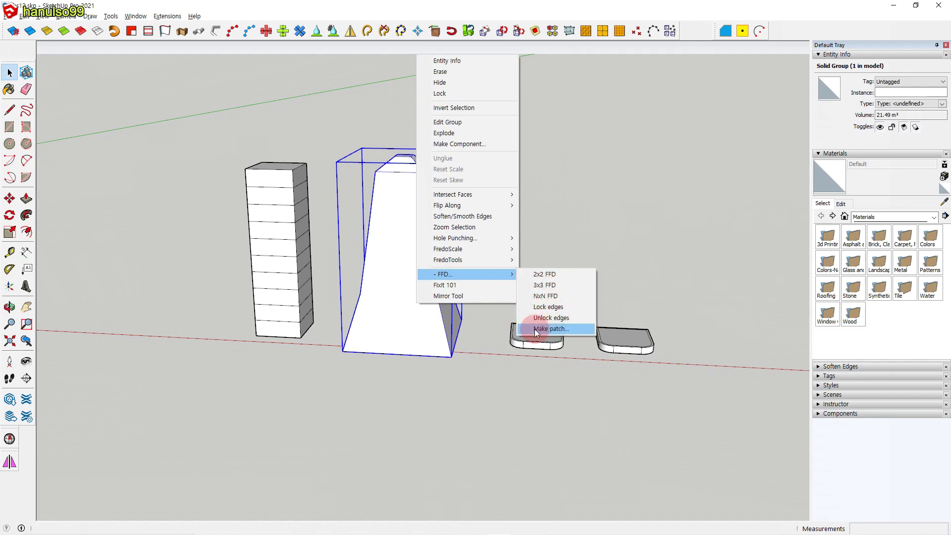
{"action": "left_click", "coordinate": [477, 350]}
- Group the inner top surface of the first rounded slab together with its boundary edges
{"action": "scroll", "coordinate": [501, 352], "scroll_direction": "up", "scroll_amount": 5}
{"action": "middle_click_drag", "start_coordinate": [562, 366], "coordinate": [456, 340]}
{"action": "scroll", "coordinate": [456, 340], "scroll_direction": "up", "scroll_amount": 5}
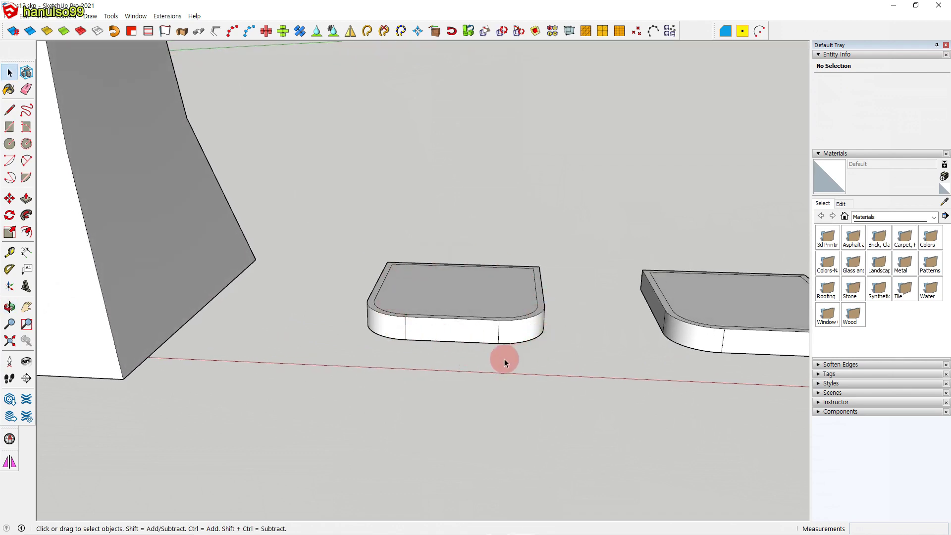
{"action": "left_click", "coordinate": [445, 293]}
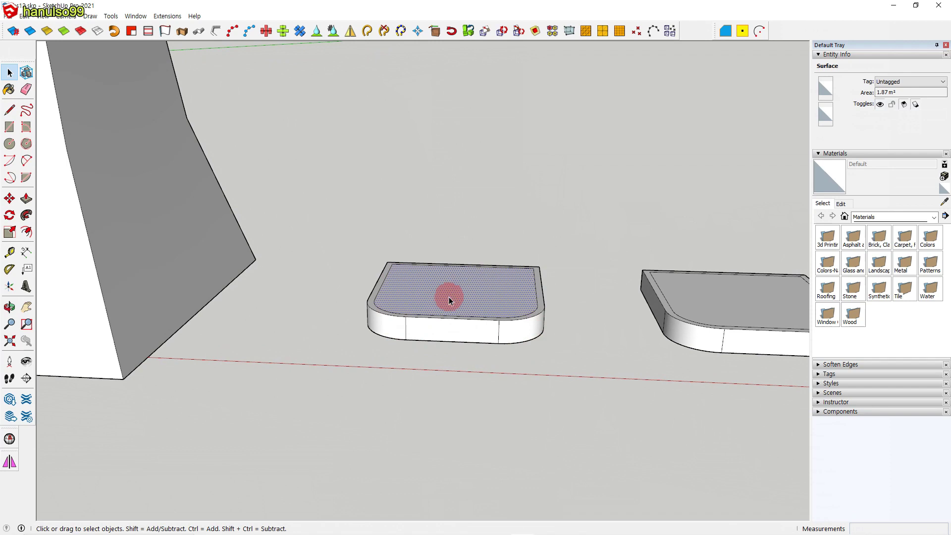
{"action": "double_click", "coordinate": [450, 296]}
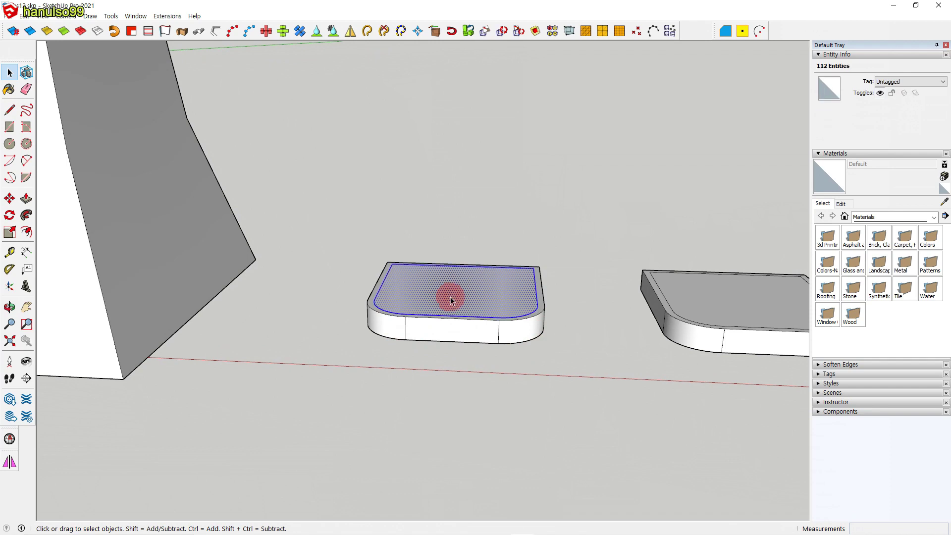
{"action": "key", "text": "ctrl+g"}
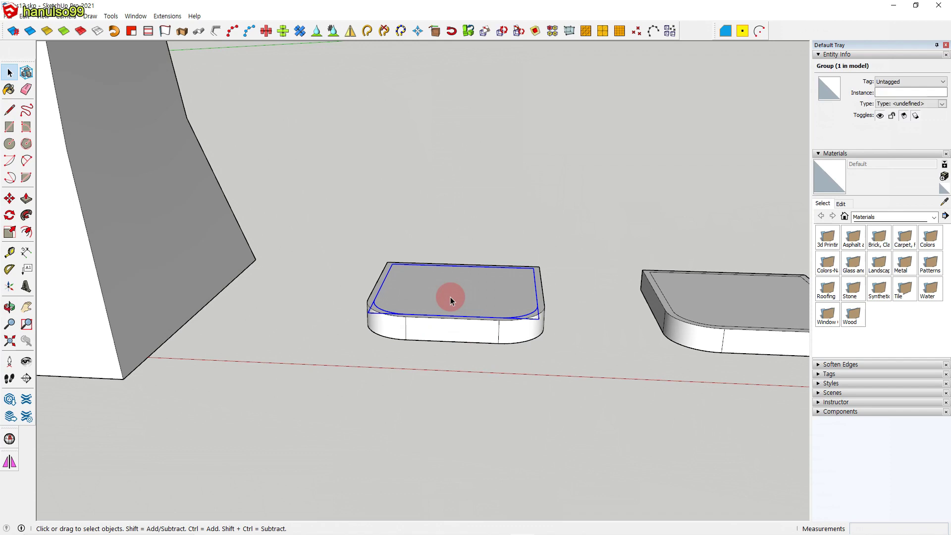
- Generate NxN FFD control points on the grouped top surface with width 4, depth 4, height 4 and Subdivide false
{"action": "right_click", "coordinate": [460, 287]}
{"action": "mouse_move", "coordinate": [554, 257]}
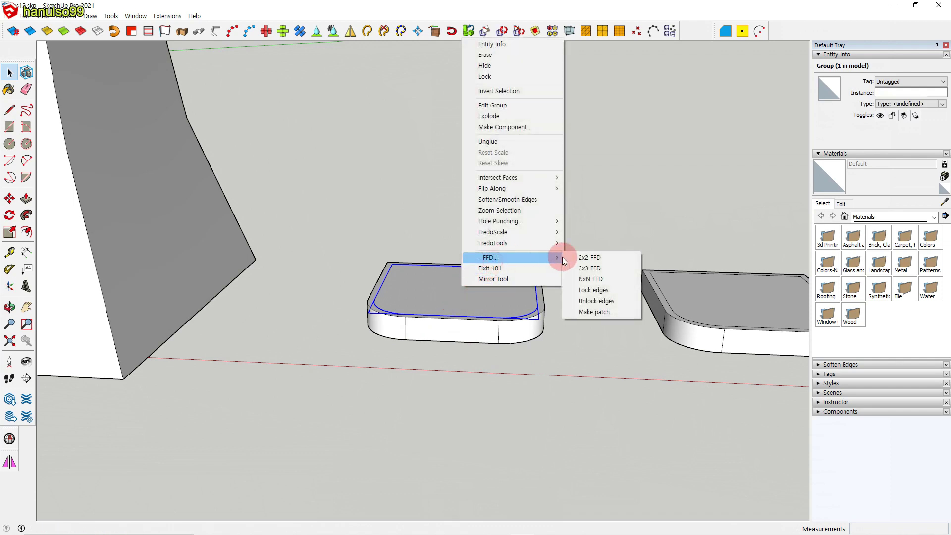
{"action": "left_click", "coordinate": [585, 279]}
{"action": "left_click", "coordinate": [461, 304]}
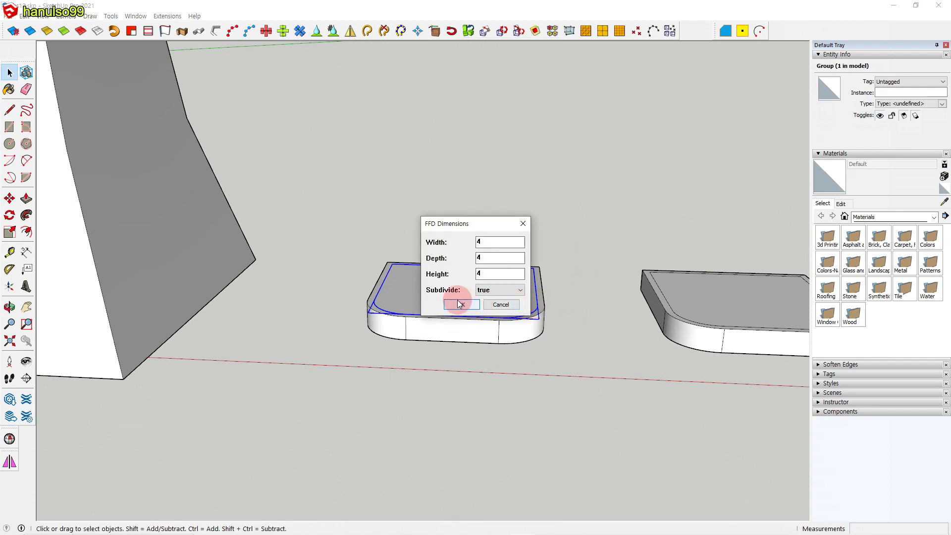
{"action": "left_click", "coordinate": [491, 289]}
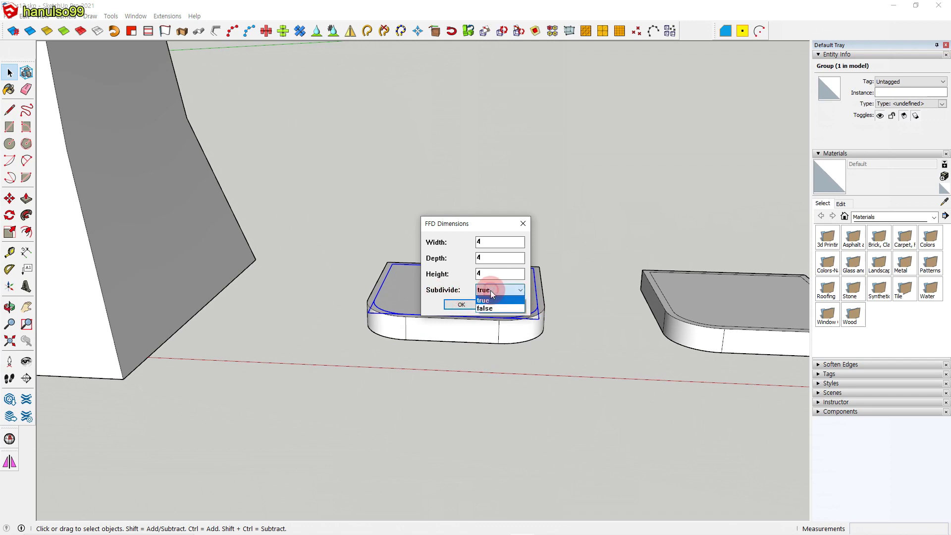
{"action": "left_click", "coordinate": [488, 307]}
{"action": "left_click", "coordinate": [461, 304]}
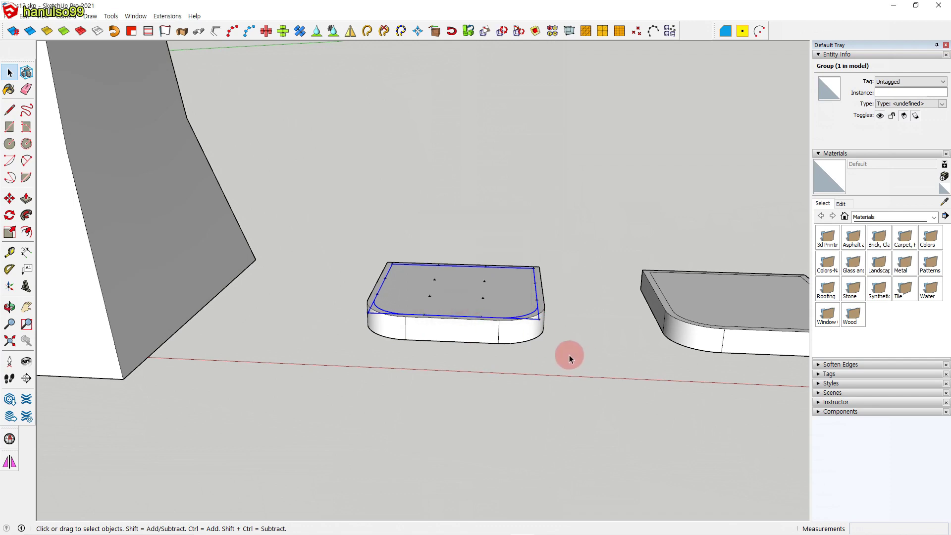
- Try to bulge the slab's top surface by raising its central control points without locking the boundary edges
{"action": "middle_click_drag", "start_coordinate": [524, 355], "coordinate": [548, 308]}
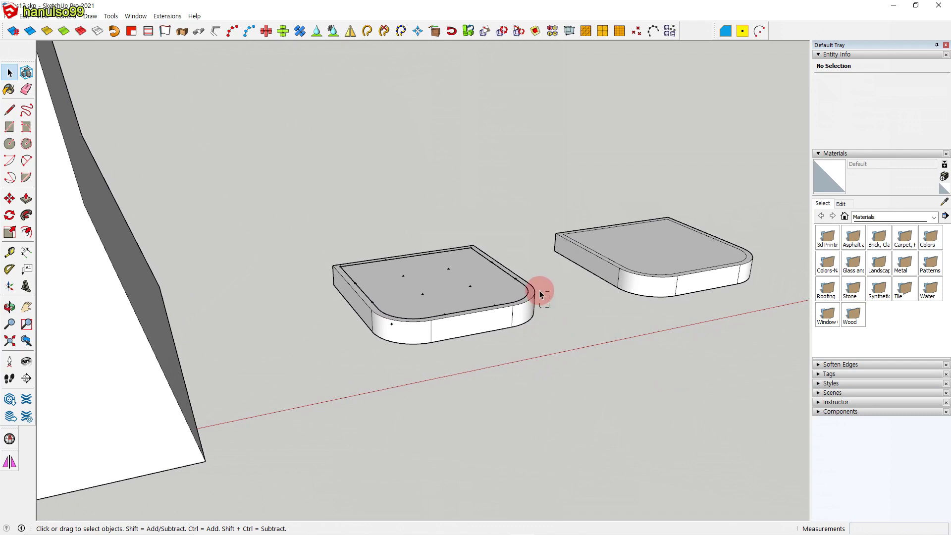
{"action": "left_click", "coordinate": [540, 293]}
{"action": "left_click", "coordinate": [569, 328]}
{"action": "middle_click_drag", "start_coordinate": [570, 328], "coordinate": [431, 322]}
{"action": "left_click_drag", "start_coordinate": [419, 270], "coordinate": [490, 302]}
{"action": "key", "text": "m"}
{"action": "left_click", "coordinate": [597, 307]}
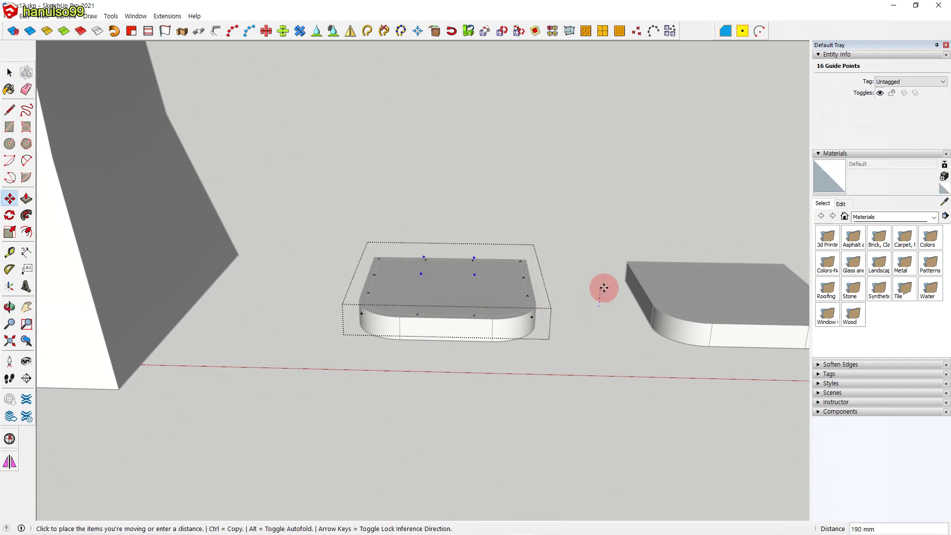
{"action": "left_click", "coordinate": [603, 276]}
{"action": "key", "text": "space"}
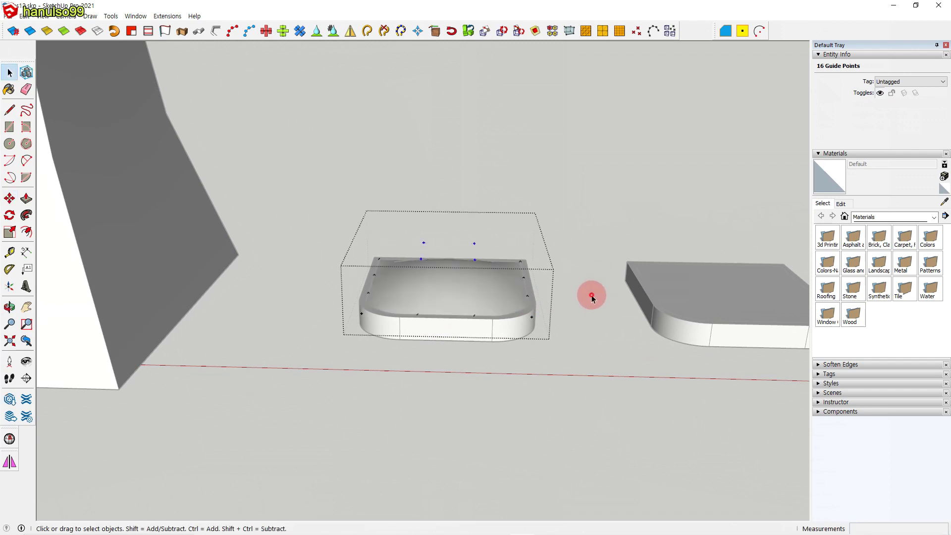
- Examine how the bulged surface meets the slab's rim up close from a low side view
{"action": "left_click", "coordinate": [569, 322]}
{"action": "middle_click_drag", "start_coordinate": [569, 323], "coordinate": [343, 289]}
{"action": "scroll", "coordinate": [337, 308], "scroll_direction": "up", "scroll_amount": 2}
{"action": "scroll", "coordinate": [337, 301], "scroll_direction": "up", "scroll_amount": 3}
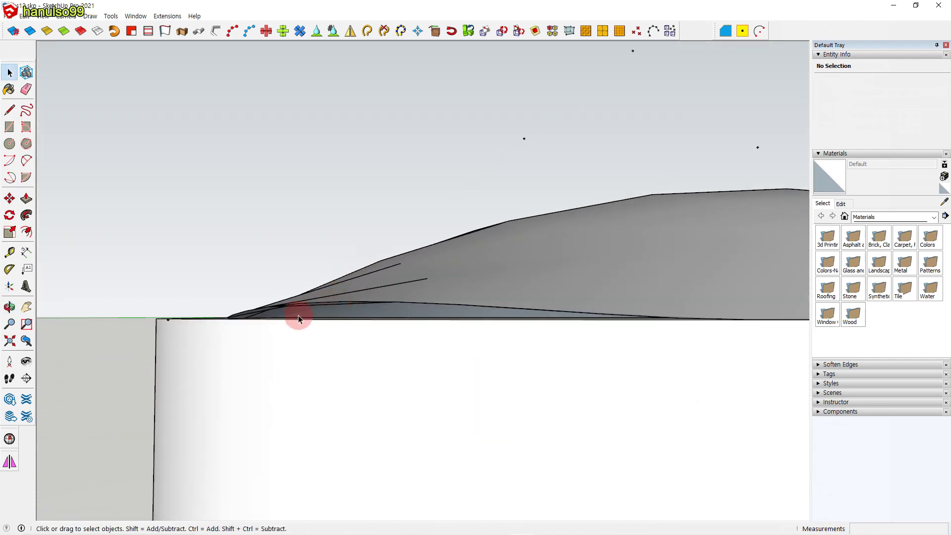
{"action": "middle_click_drag", "start_coordinate": [406, 313], "coordinate": [373, 314]}
{"action": "key", "text": "space"}
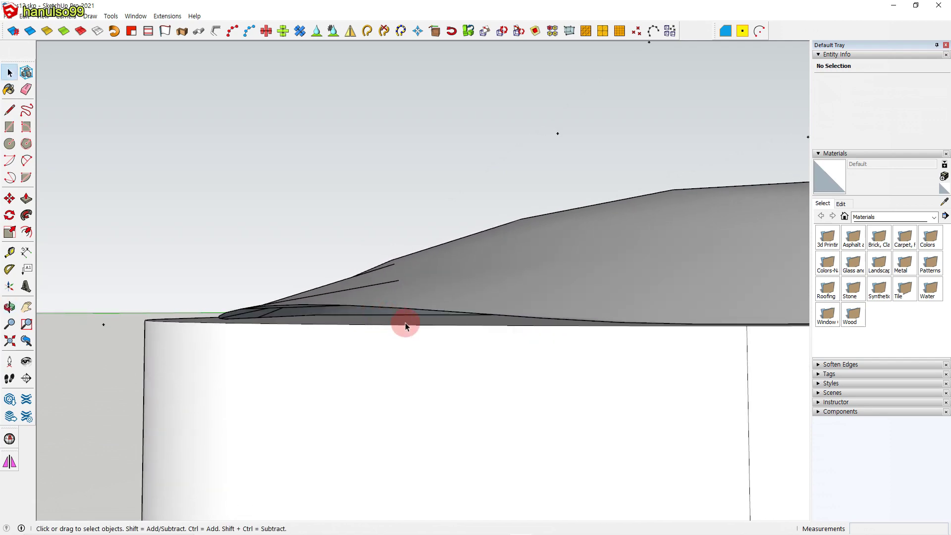
{"action": "scroll", "coordinate": [421, 322], "scroll_direction": "down", "scroll_amount": 5}
{"action": "middle_click_drag", "start_coordinate": [438, 320], "coordinate": [569, 373]}
- Undo the bulge and the generation of FFD control points on the slab's top surface
{"action": "key", "text": "ctrl+z"}
{"action": "key", "text": "ctrl+z"}
{"action": "key", "text": "ctrl+z"}
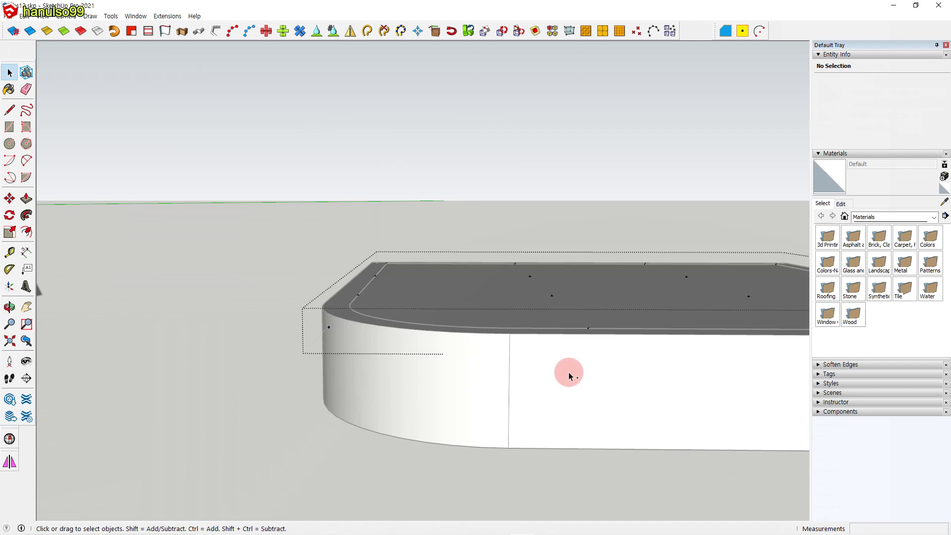
- Generate NxN FFD control points on the grouped top surface again, keeping the previous dimension settings
{"action": "scroll", "coordinate": [569, 372], "scroll_direction": "down", "scroll_amount": 4}
{"action": "middle_click_drag", "start_coordinate": [630, 373], "coordinate": [477, 356]}
{"action": "left_click", "coordinate": [484, 313]}
{"action": "right_click", "coordinate": [484, 314]}
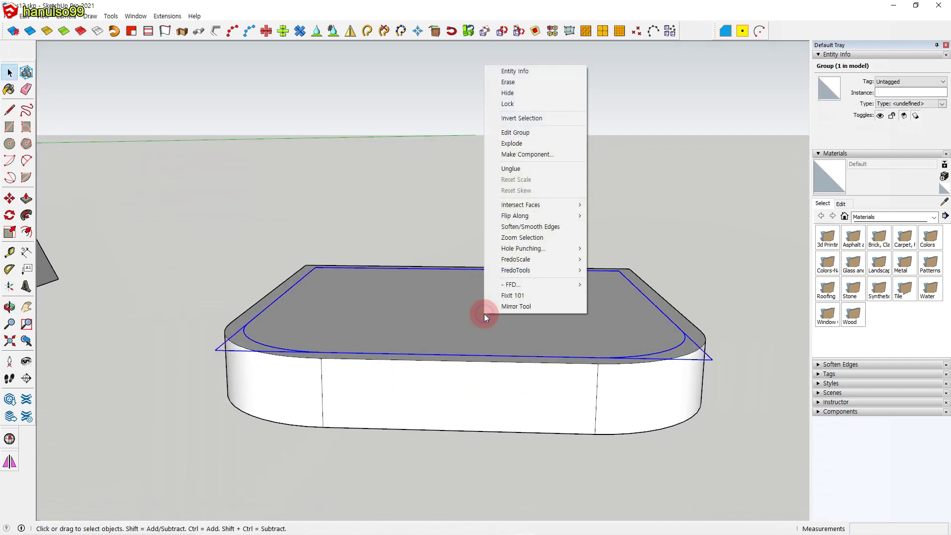
{"action": "mouse_move", "coordinate": [569, 284]}
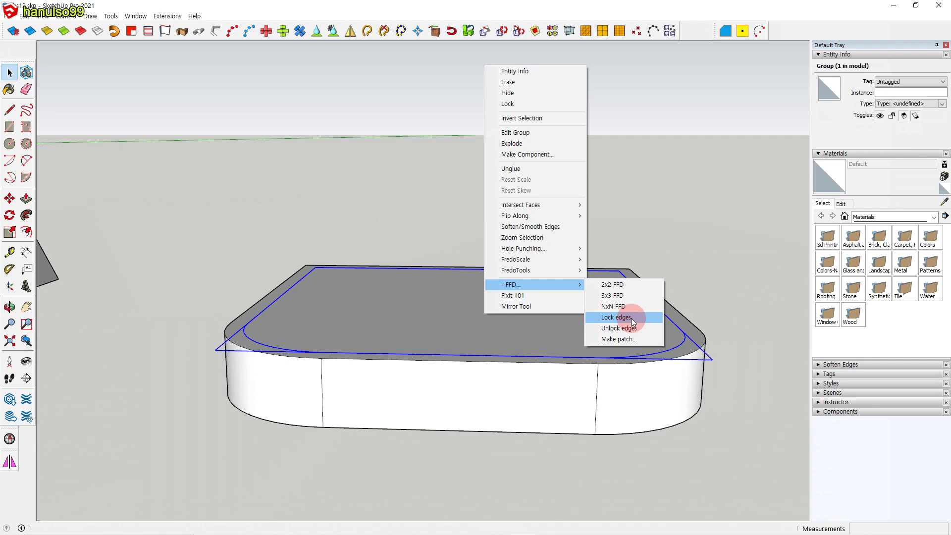
{"action": "left_click", "coordinate": [631, 308]}
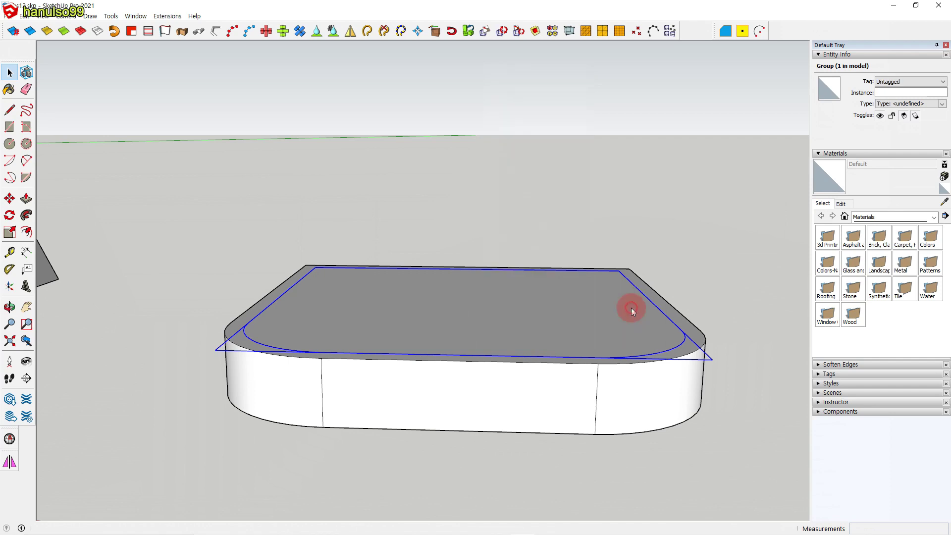
{"action": "left_click", "coordinate": [458, 304]}
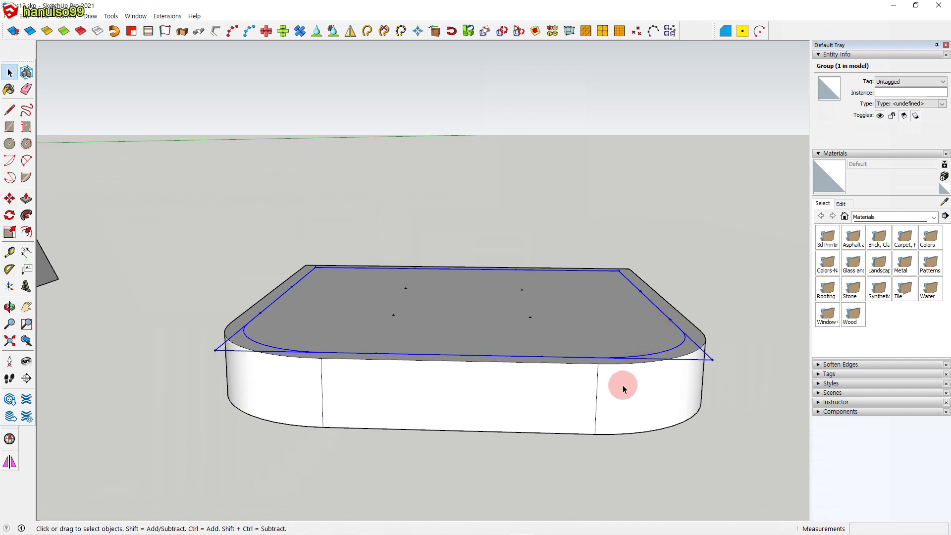
- Open the top surface group, select only its boundary edges, and lock them against FFD deformation
{"action": "left_click", "coordinate": [738, 333]}
{"action": "double_click", "coordinate": [656, 345]}
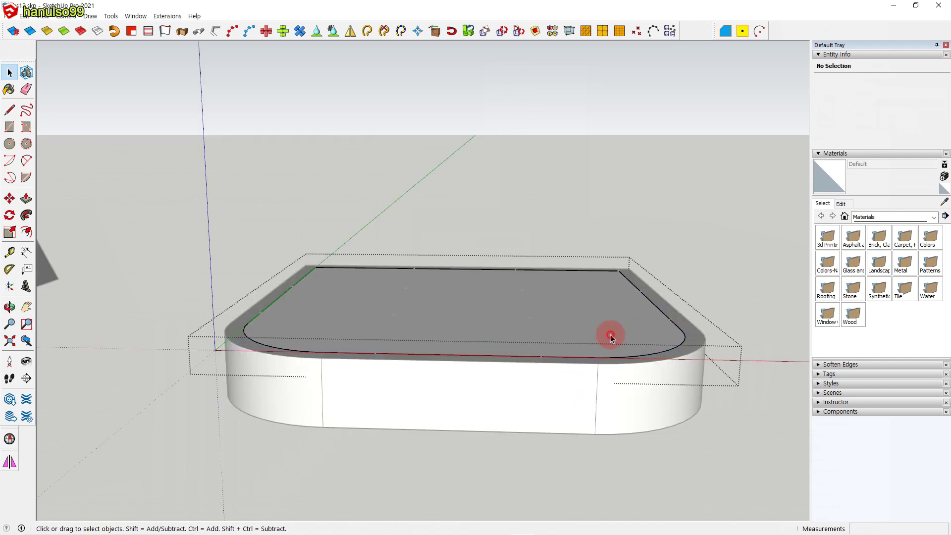
{"action": "middle_click_drag", "start_coordinate": [609, 346], "coordinate": [550, 319]}
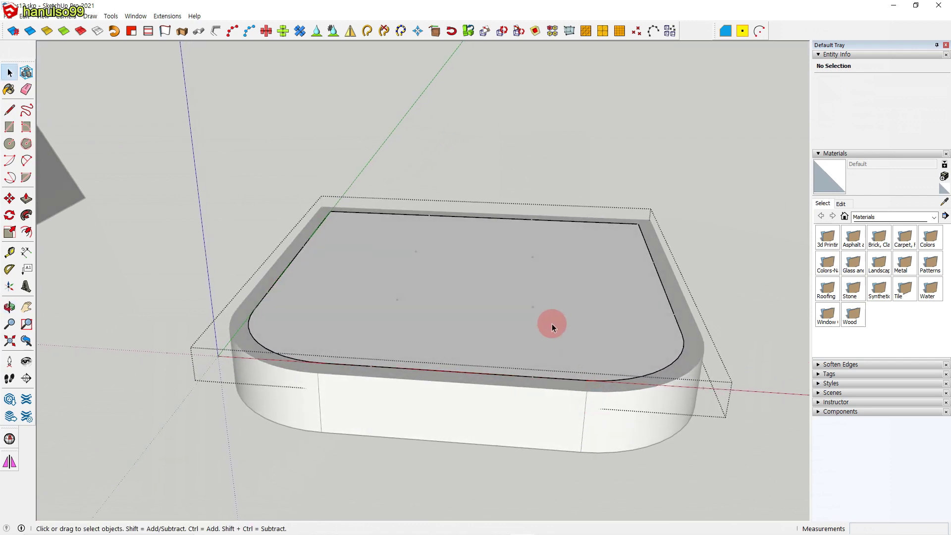
{"action": "double_click", "coordinate": [569, 328]}
{"action": "left_click", "coordinate": [569, 328], "text": "shift"}
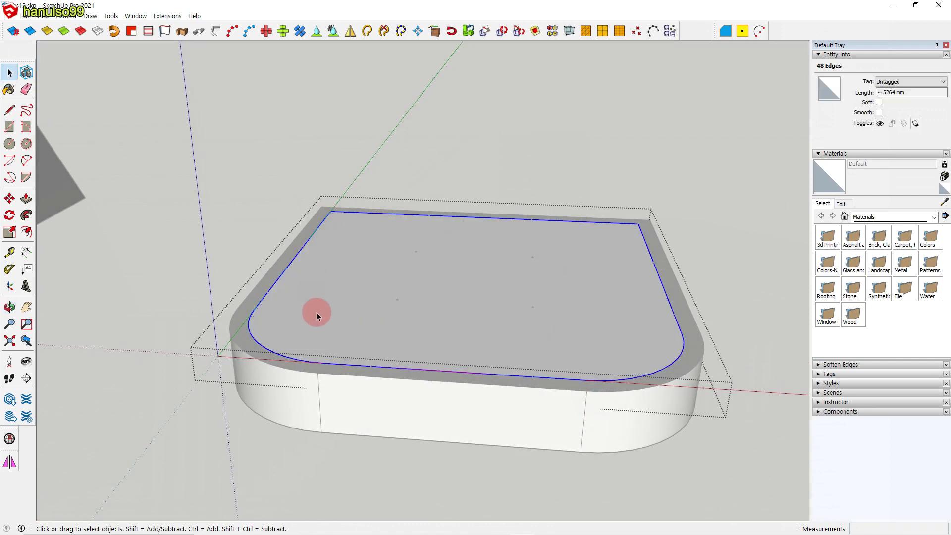
{"action": "right_click", "coordinate": [657, 370]}
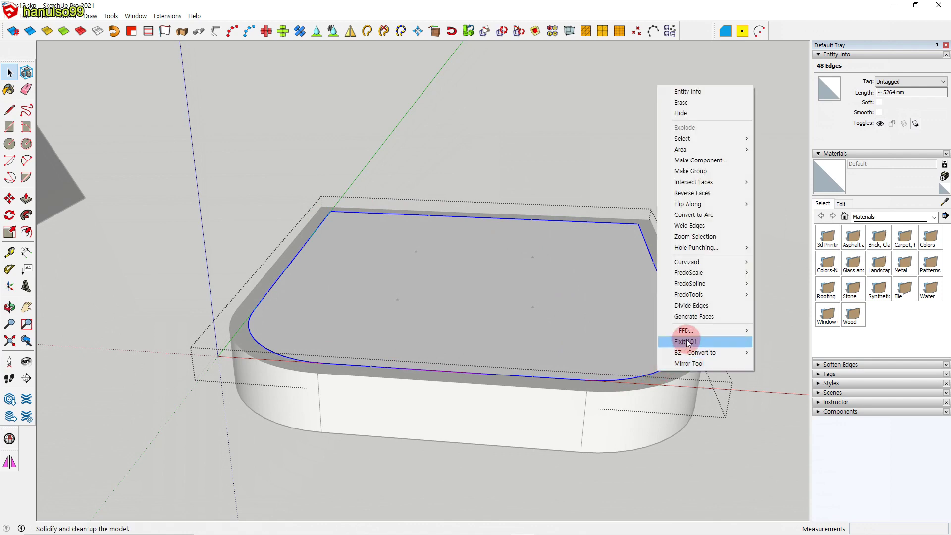
{"action": "mouse_move", "coordinate": [691, 331]}
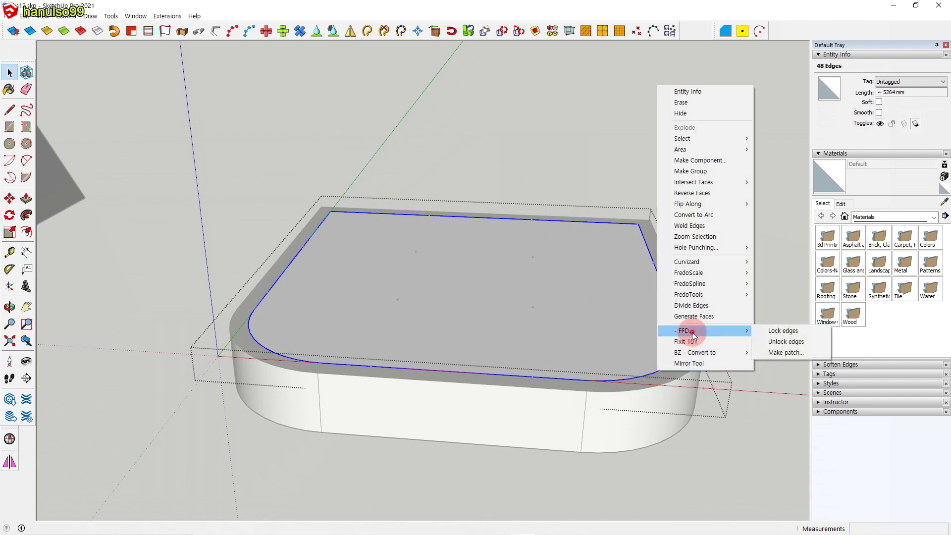
{"action": "left_click", "coordinate": [789, 333]}
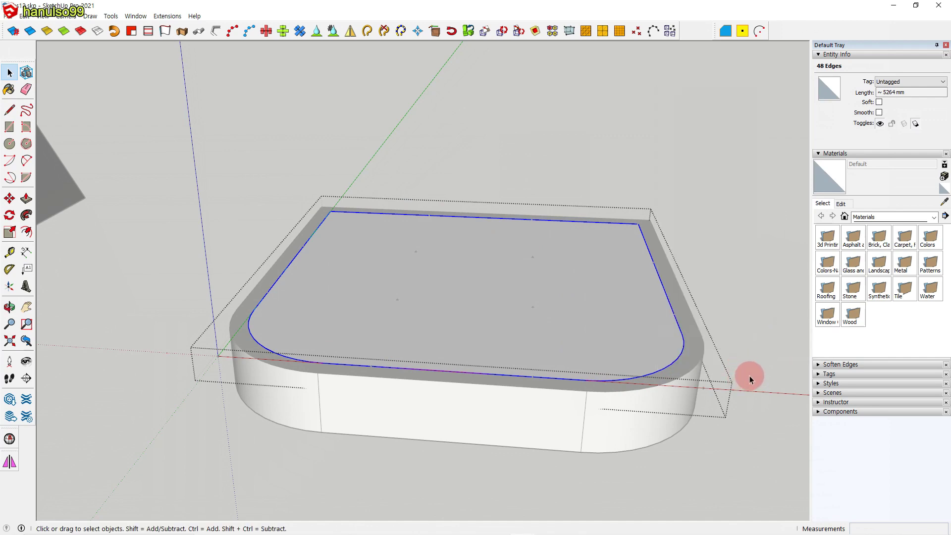
- Leave the group, select the four inner control points, and move them straight up to bulge the slab's top surface
{"action": "middle_click_drag", "start_coordinate": [752, 378], "coordinate": [596, 375]}
{"action": "double_click", "coordinate": [702, 345]}
{"action": "left_click_drag", "start_coordinate": [385, 250], "coordinate": [558, 325]}
{"action": "key", "text": "m"}
{"action": "left_click", "coordinate": [763, 292]}
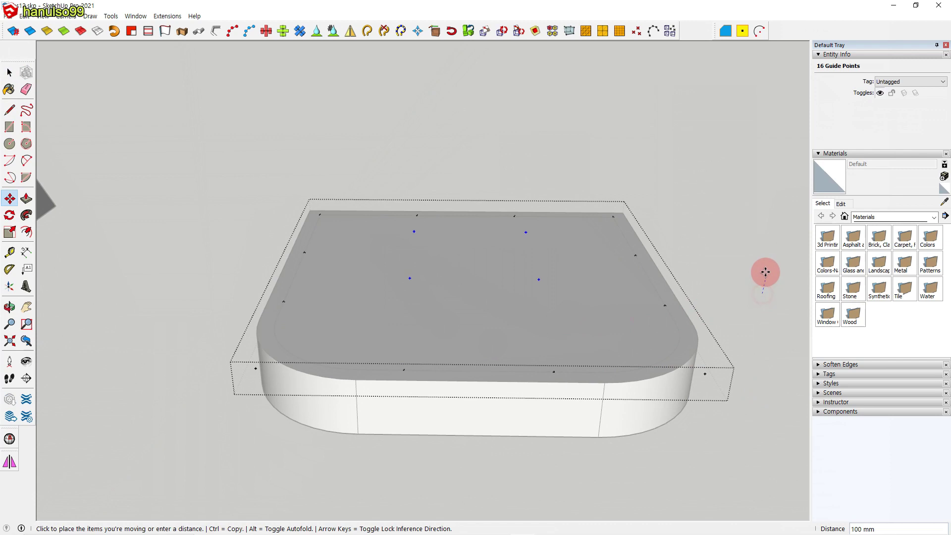
{"action": "left_click", "coordinate": [770, 247]}
{"action": "key", "text": "space"}
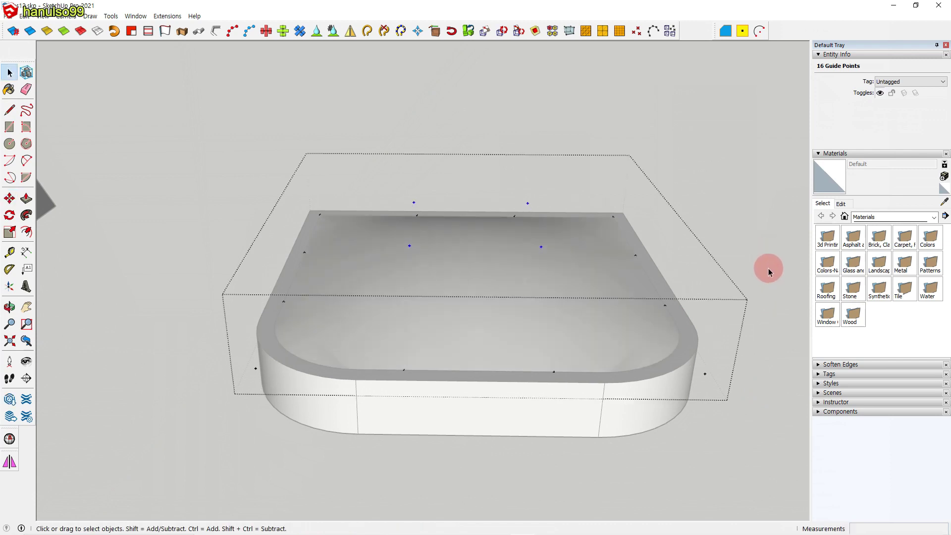
{"action": "left_click", "coordinate": [769, 273]}
- Examine how the bulged surface's locked boundary edges meet the slab's rim up close from a low side view
{"action": "middle_click_drag", "start_coordinate": [677, 430], "coordinate": [654, 385]}
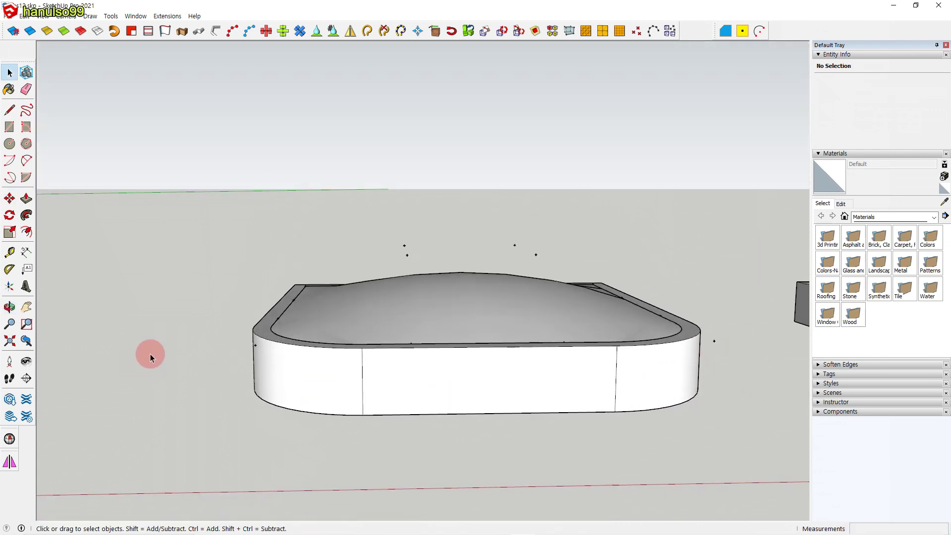
{"action": "scroll", "coordinate": [290, 346], "scroll_direction": "up", "scroll_amount": 4}
{"action": "middle_click_drag", "start_coordinate": [290, 338], "coordinate": [317, 292]}
{"action": "scroll", "coordinate": [285, 320], "scroll_direction": "up", "scroll_amount": 2}
{"action": "middle_click_drag", "start_coordinate": [283, 325], "coordinate": [235, 334]}
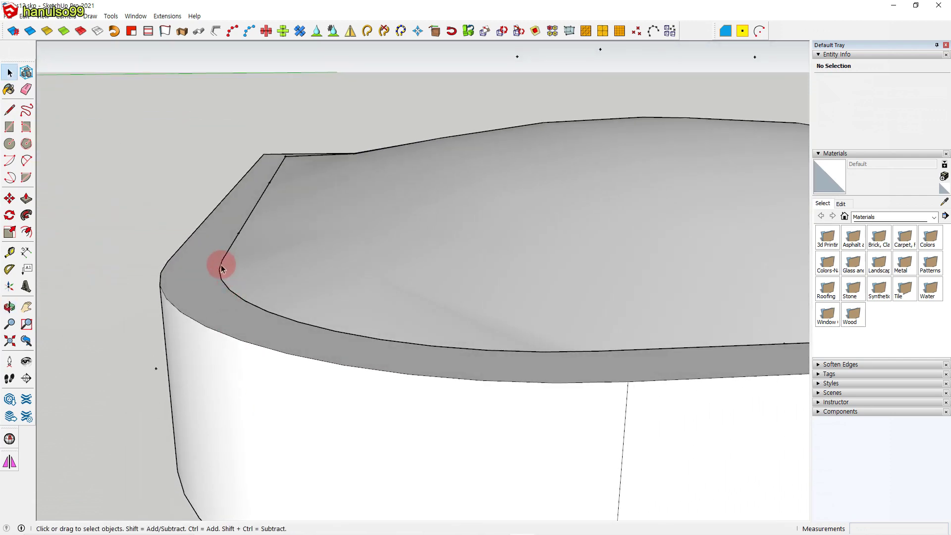
{"action": "mouse_move", "coordinate": [316, 338]}
{"action": "middle_mouse_down"}
{"action": "mouse_move", "coordinate": [363, 259]}
{"action": "mouse_move", "coordinate": [320, 329]}
{"action": "middle_mouse_up"}
{"action": "scroll", "coordinate": [464, 397], "scroll_direction": "down", "scroll_amount": 6}
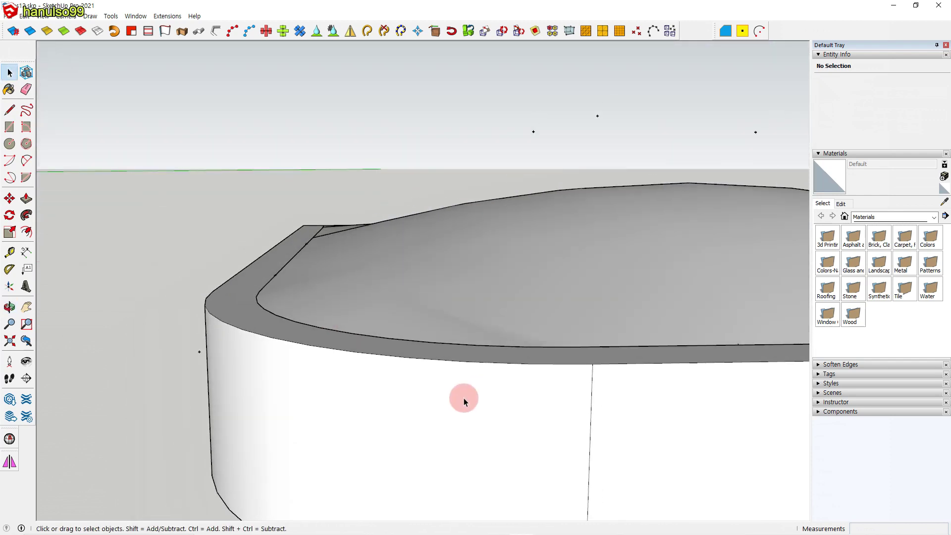
{"action": "middle_click_drag", "start_coordinate": [463, 400], "coordinate": [499, 422]}
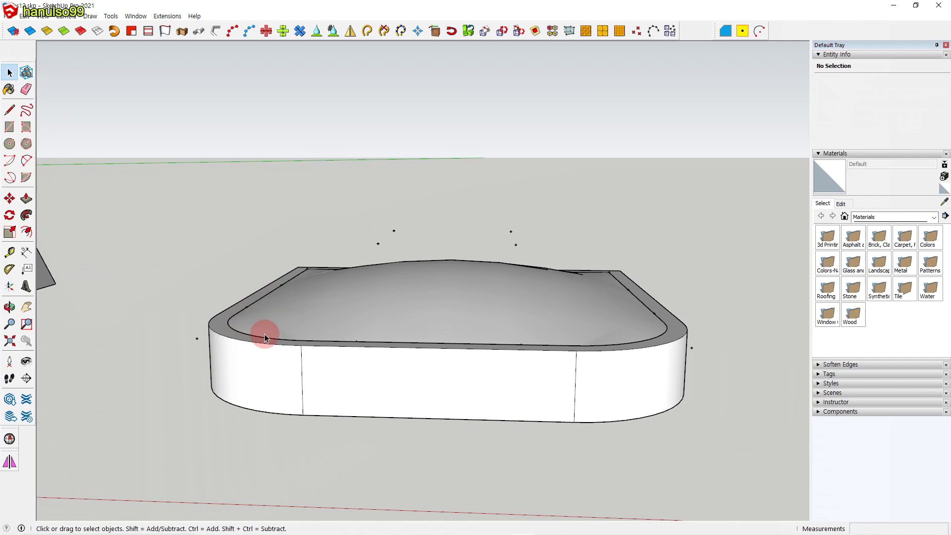
- Delete the old control points and generate new NxN FFD control points on the bulged surface group, accepting the dimension settings
{"action": "left_click", "coordinate": [495, 224]}
{"action": "left_click", "coordinate": [500, 225]}
{"action": "left_click", "coordinate": [507, 297]}
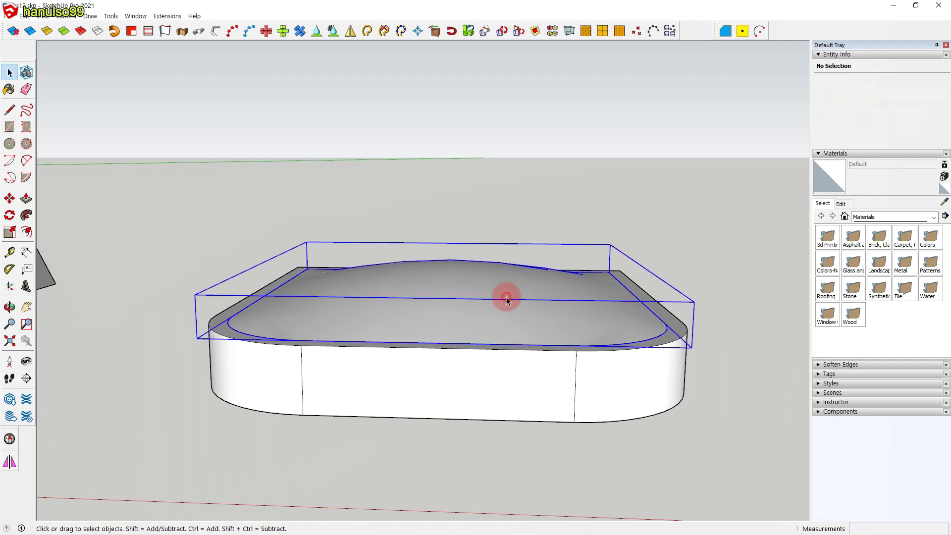
{"action": "right_click", "coordinate": [506, 297]}
{"action": "mouse_move", "coordinate": [541, 273]}
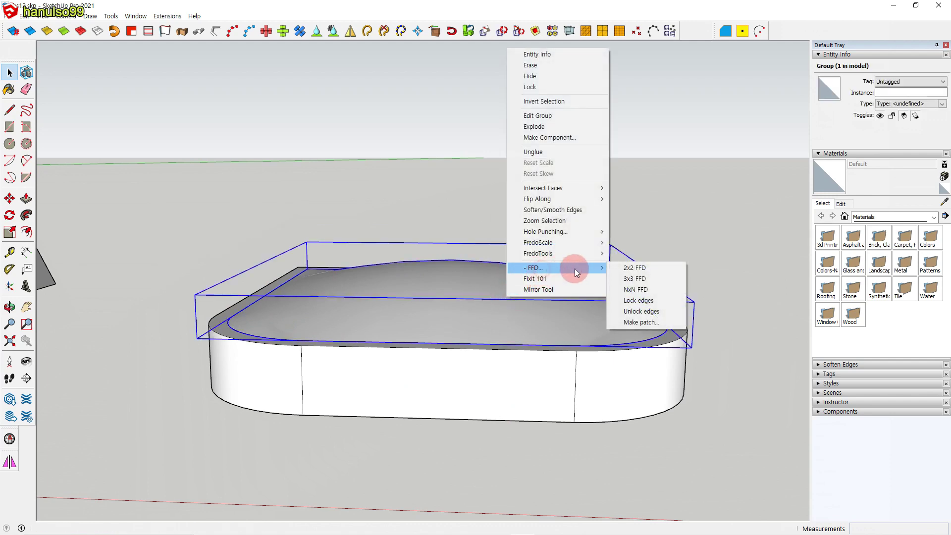
{"action": "left_click", "coordinate": [625, 289]}
{"action": "left_click", "coordinate": [462, 305]}
- Open the bulged surface group, select only its boundary edges, and unlock them for FFD deformation
{"action": "left_click", "coordinate": [686, 242]}
{"action": "middle_click_drag", "start_coordinate": [686, 242], "coordinate": [570, 316]}
{"action": "double_click", "coordinate": [571, 316]}
{"action": "double_click", "coordinate": [560, 310]}
{"action": "left_click", "coordinate": [559, 304], "text": "shift"}
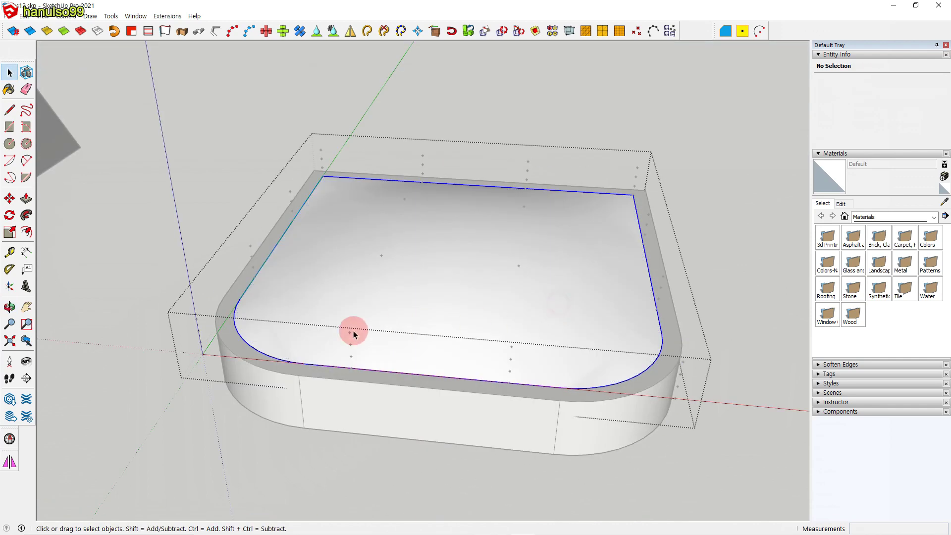
{"action": "right_click", "coordinate": [270, 358]}
{"action": "mouse_move", "coordinate": [309, 317]}
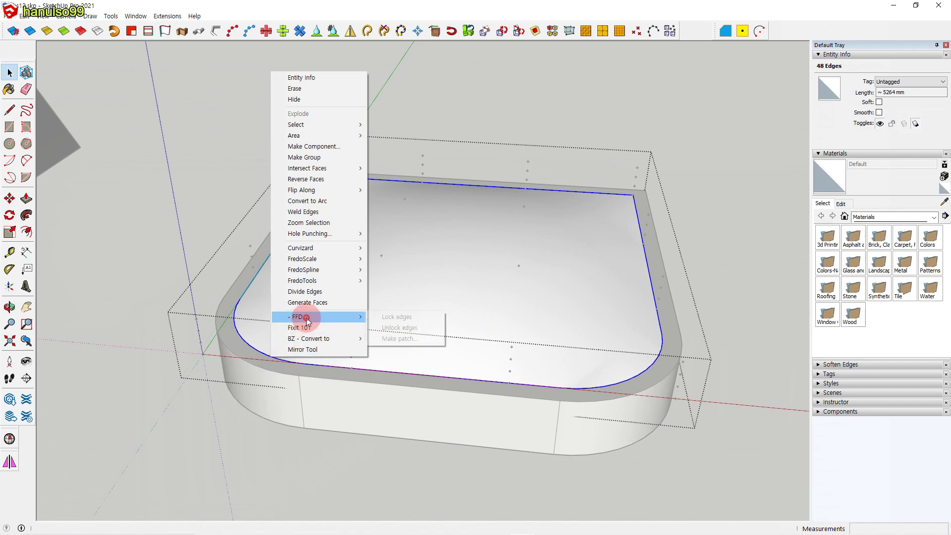
{"action": "left_click", "coordinate": [387, 330]}
- Leave the group, select the inner columns of control points, and move them up to raise the surface into a taller dome
{"action": "middle_click_drag", "start_coordinate": [724, 342], "coordinate": [742, 416]}
{"action": "left_click_drag", "start_coordinate": [722, 328], "coordinate": [691, 297]}
{"action": "double_click", "coordinate": [691, 297]}
{"action": "middle_click_drag", "start_coordinate": [693, 290], "coordinate": [382, 212]}
{"action": "left_click_drag", "start_coordinate": [399, 202], "coordinate": [529, 287]}
{"action": "key", "text": "m"}
{"action": "left_click", "coordinate": [751, 322]}
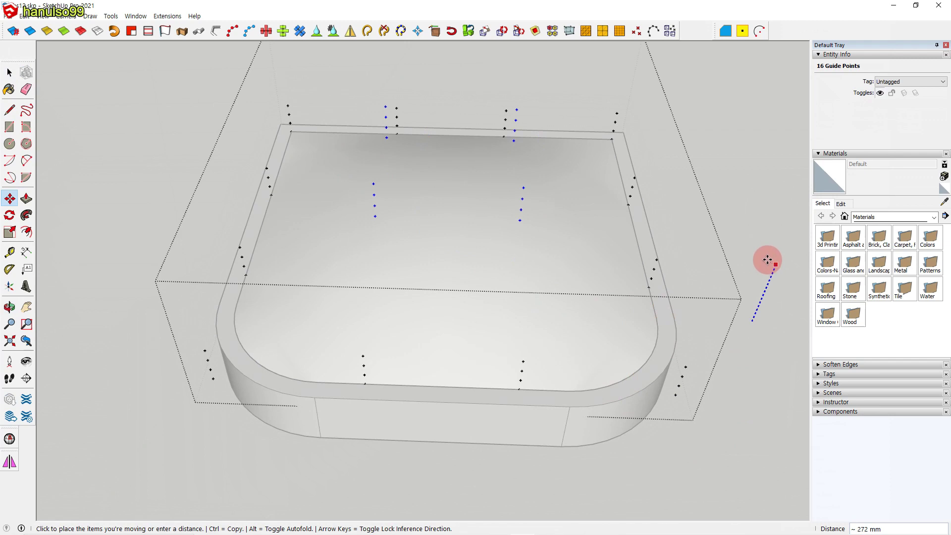
{"action": "left_click", "coordinate": [776, 209]}
{"action": "key", "text": "space"}
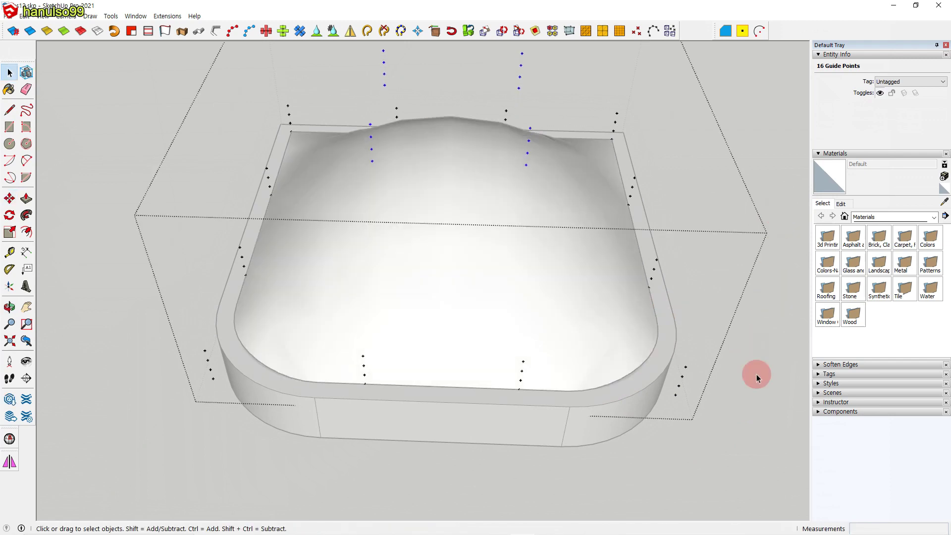
{"action": "left_click", "coordinate": [752, 406]}
- Inspect the dome's unlocked edges at the rim from the side and delete all of its FFD control points
{"action": "middle_click_drag", "start_coordinate": [635, 416], "coordinate": [616, 369]}
{"action": "scroll", "coordinate": [353, 451], "scroll_direction": "up", "scroll_amount": 1}
{"action": "middle_click_drag", "start_coordinate": [308, 397], "coordinate": [352, 287]}
{"action": "scroll", "coordinate": [248, 295], "scroll_direction": "up", "scroll_amount": 4}
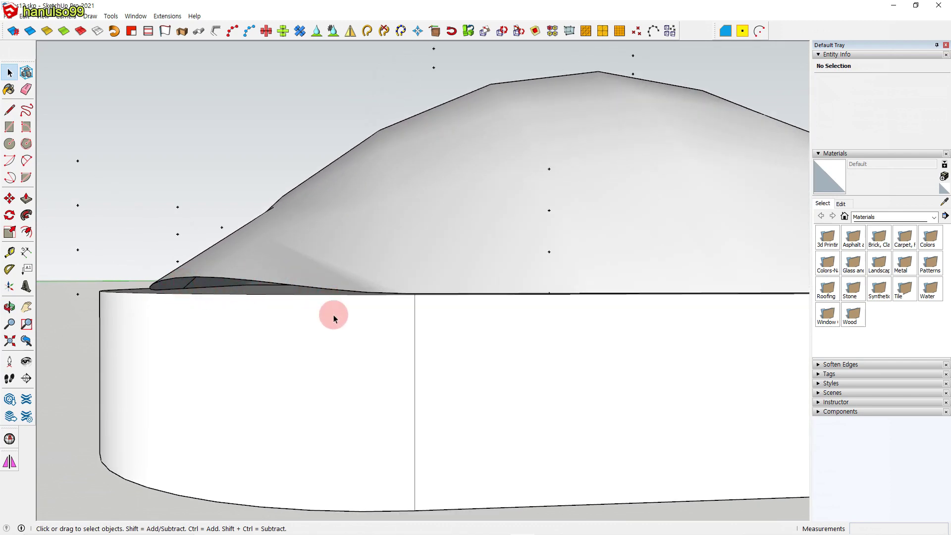
{"action": "scroll", "coordinate": [333, 314], "scroll_direction": "down", "scroll_amount": 6}
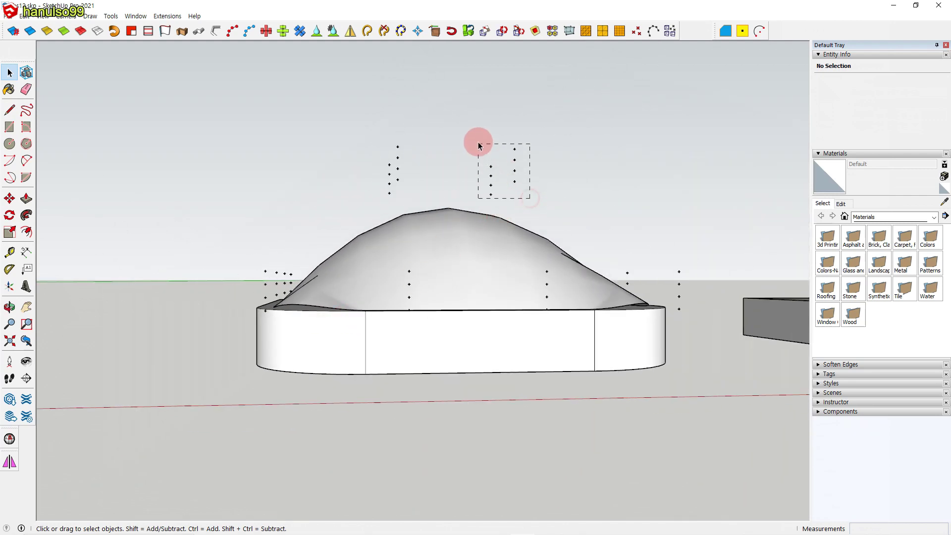
{"action": "left_click", "coordinate": [480, 144]}
{"action": "key", "text": "Delete"}
- Look up the Make patch option among the FFD commands for the domed surface group
{"action": "middle_click_drag", "start_coordinate": [584, 292], "coordinate": [507, 376]}
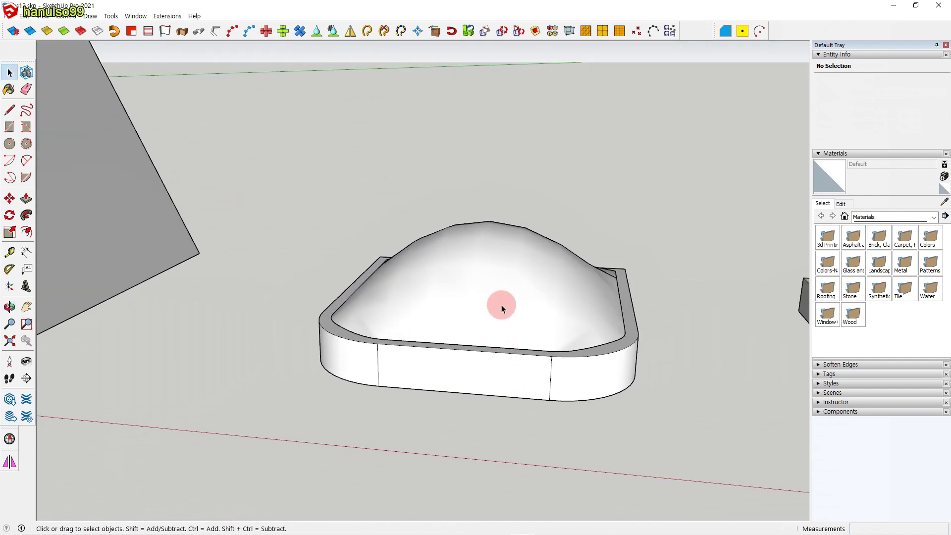
{"action": "left_click", "coordinate": [506, 250]}
{"action": "right_click", "coordinate": [506, 245]}
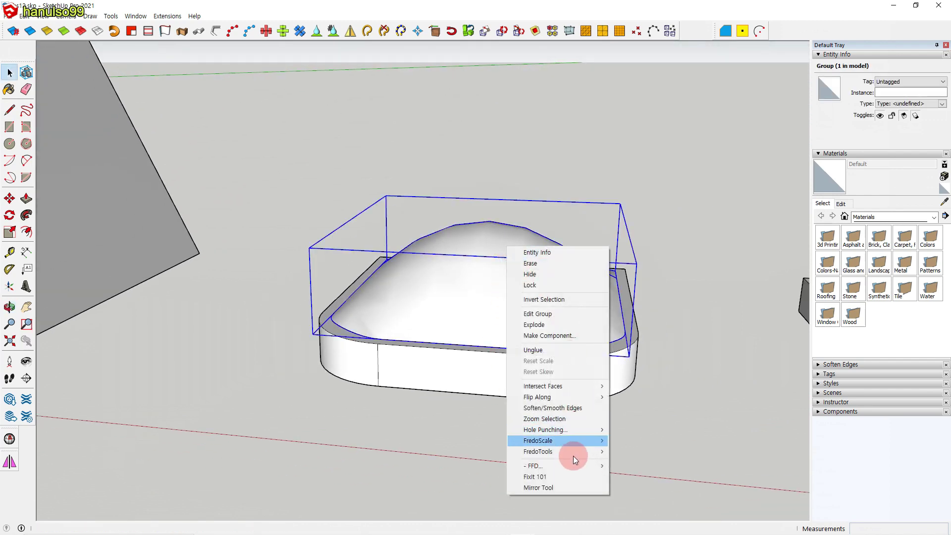
{"action": "mouse_move", "coordinate": [578, 468]}
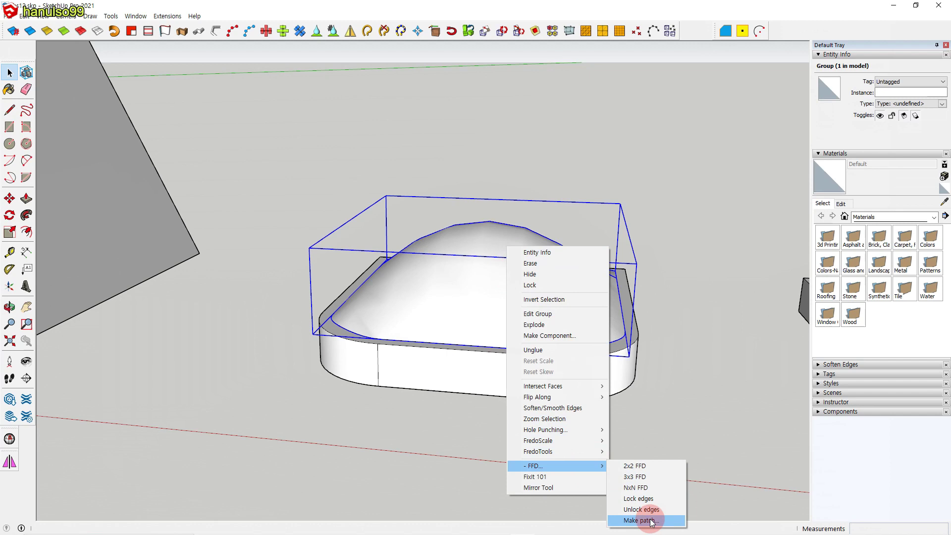
{"action": "left_click", "coordinate": [658, 515]}
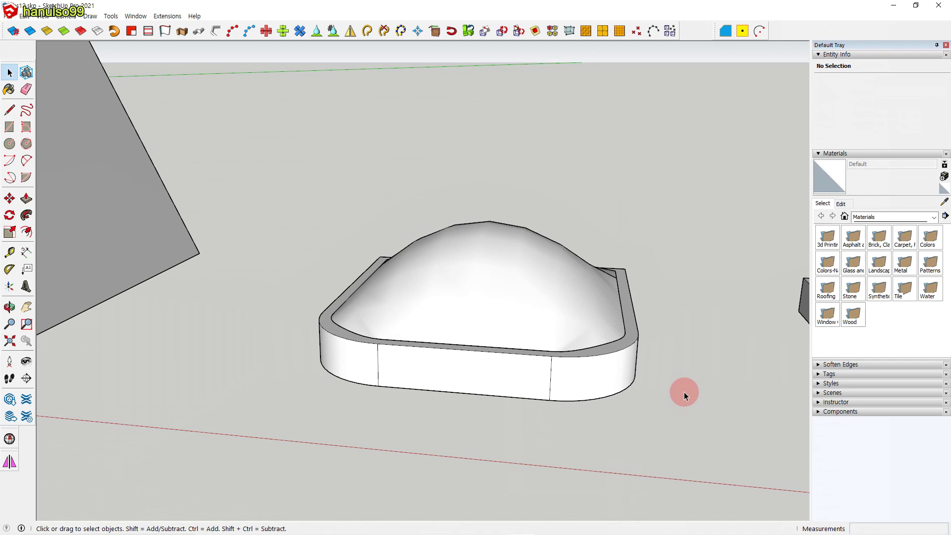
- Delete the three deformed boxes and the curved mesh group standing near the origin
{"action": "scroll", "coordinate": [684, 391], "scroll_direction": "down", "scroll_amount": 10}
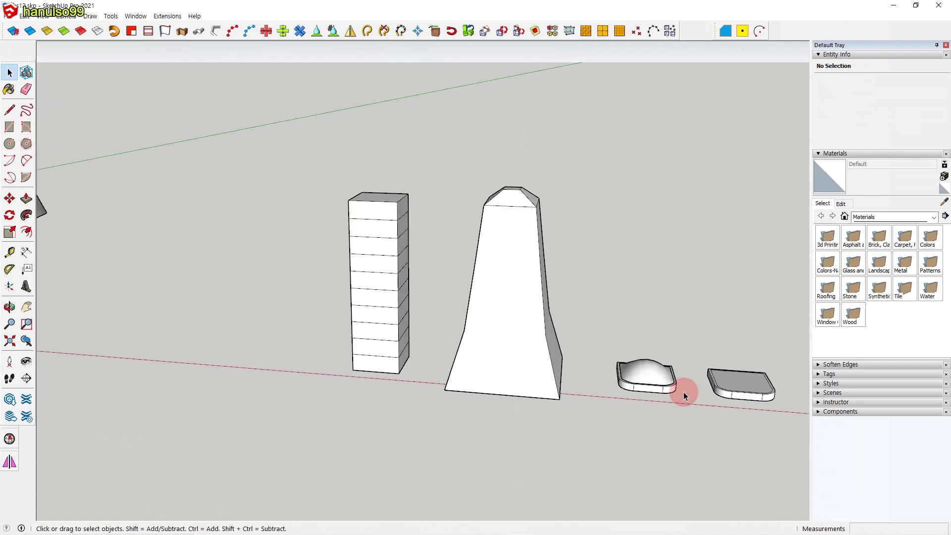
{"action": "scroll", "coordinate": [683, 392], "scroll_direction": "down", "scroll_amount": 8}
{"action": "middle_click_drag", "start_coordinate": [679, 388], "coordinate": [497, 376]}
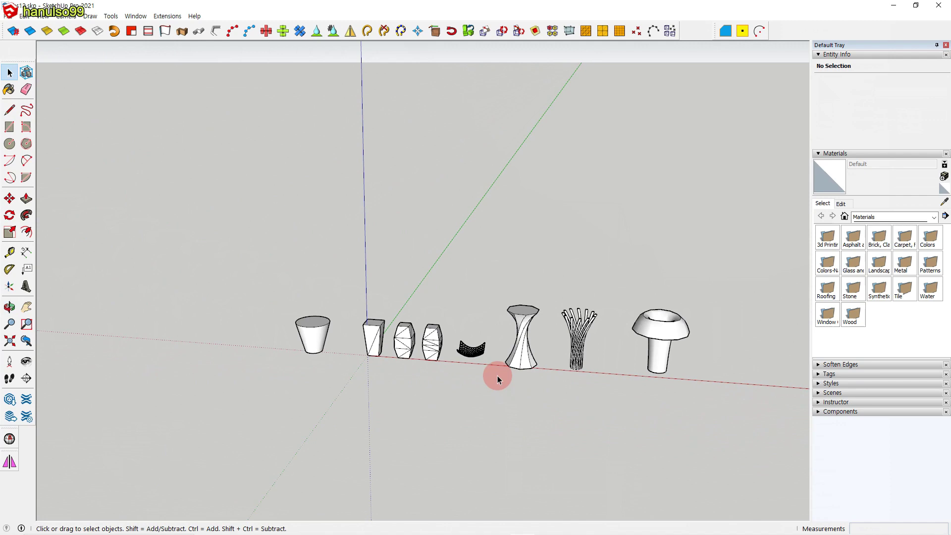
{"action": "scroll", "coordinate": [497, 375], "scroll_direction": "up", "scroll_amount": 3}
{"action": "left_click_drag", "start_coordinate": [263, 260], "coordinate": [504, 385]}
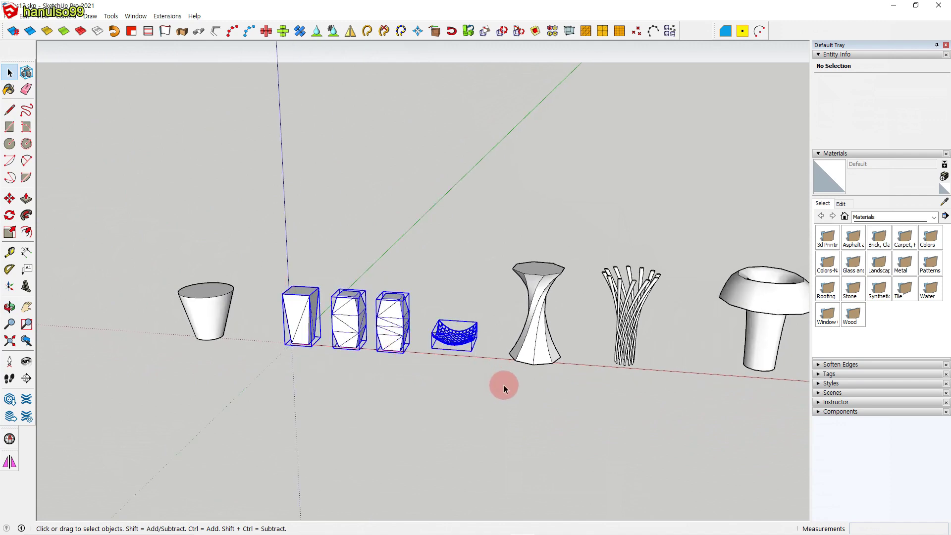
{"action": "key", "text": "Delete"}
- Start the FFD Make patch command in the cleared area beside the origin
{"action": "scroll", "coordinate": [432, 366], "scroll_direction": "up", "scroll_amount": 5}
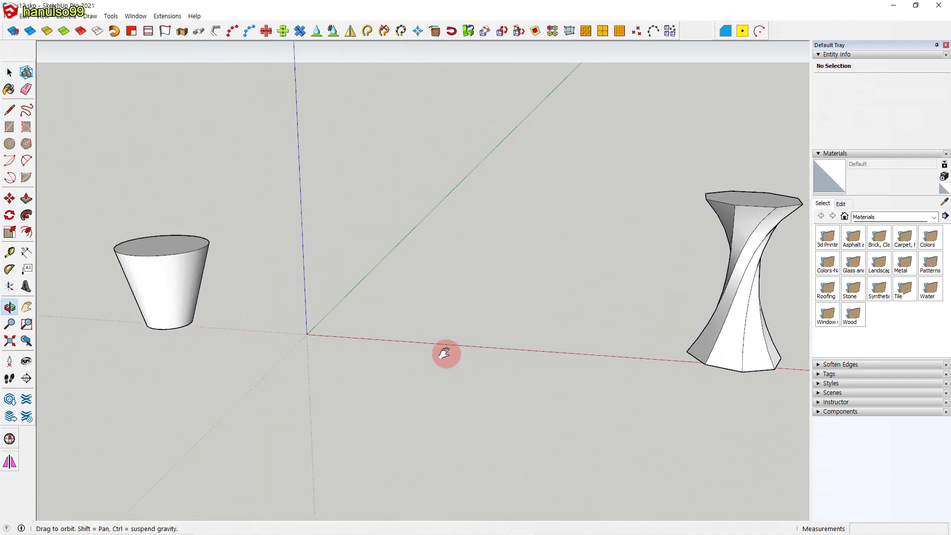
{"action": "middle_click_drag", "start_coordinate": [438, 352], "coordinate": [511, 352], "text": "shift"}
{"action": "scroll", "coordinate": [331, 330], "scroll_direction": "up", "scroll_amount": 4}
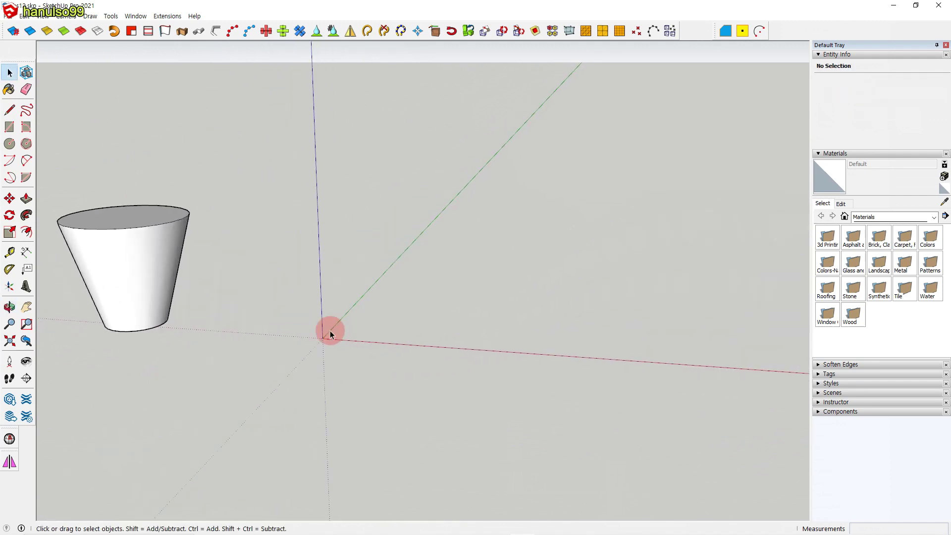
{"action": "right_click", "coordinate": [381, 343]}
{"action": "mouse_move", "coordinate": [412, 419]}
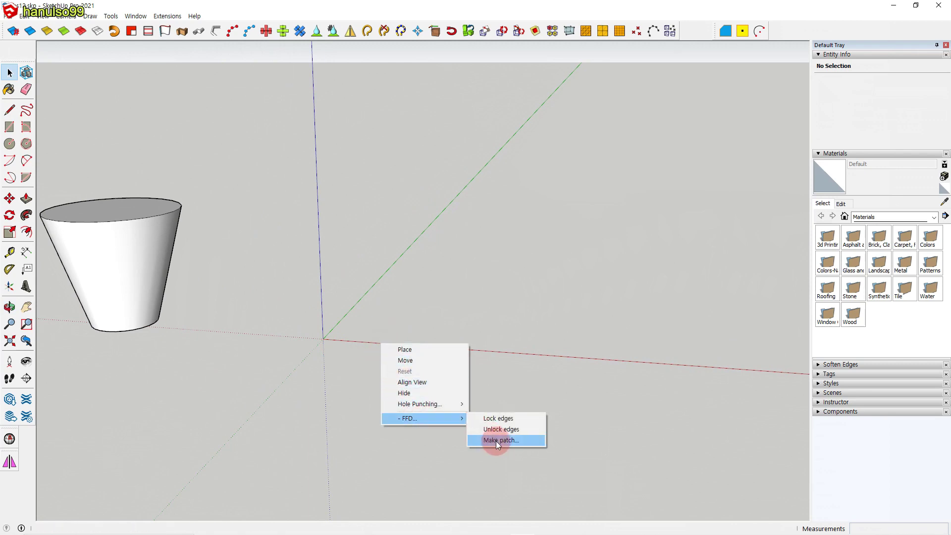
- Create an FFD patch with width 4, depth 4, cell width 10 and cell depth 10
{"action": "left_click", "coordinate": [498, 442]}
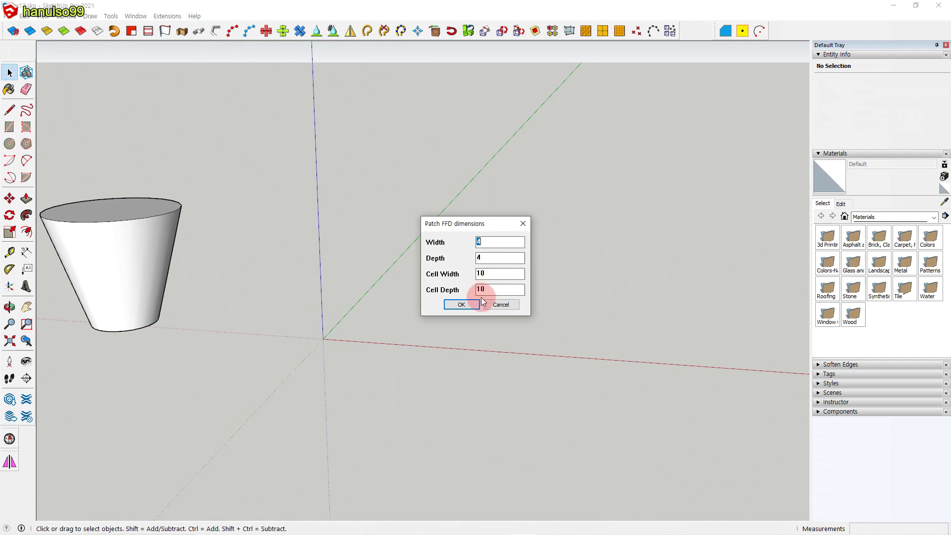
{"action": "left_click", "coordinate": [465, 304]}
{"action": "scroll", "coordinate": [338, 339], "scroll_direction": "up", "scroll_amount": 8}
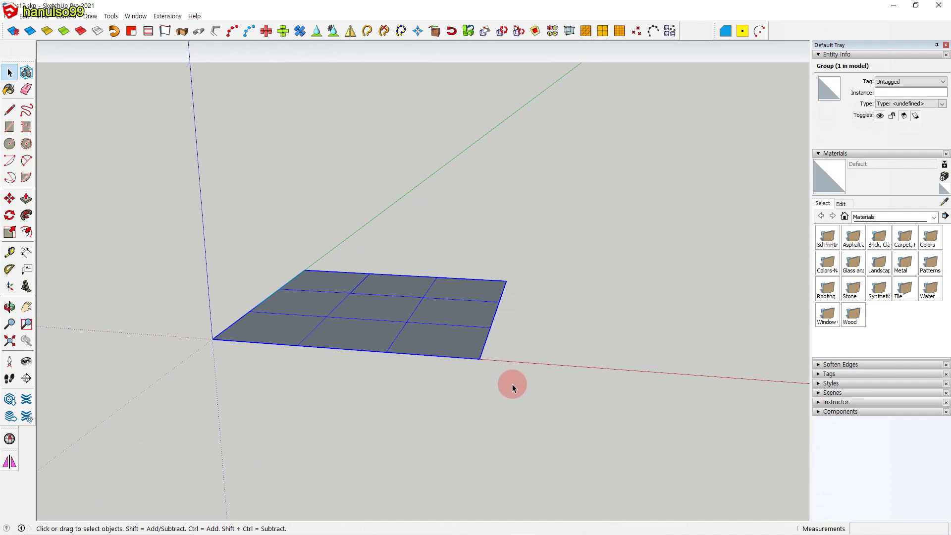
- Review the FFD patch dimension settings without creating another patch, and measure the front edge of the patch's corner cell
{"action": "right_click", "coordinate": [559, 369]}
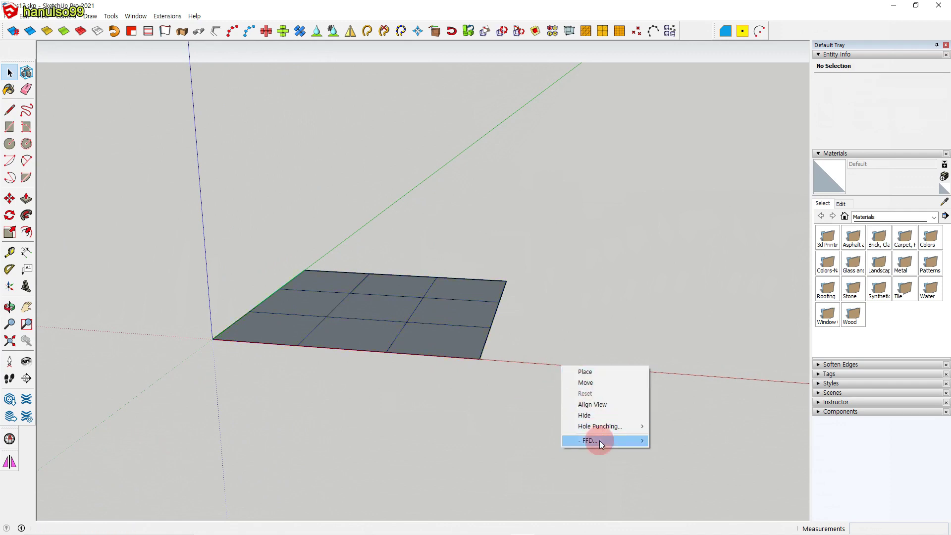
{"action": "mouse_move", "coordinate": [599, 440]}
{"action": "left_click", "coordinate": [679, 461]}
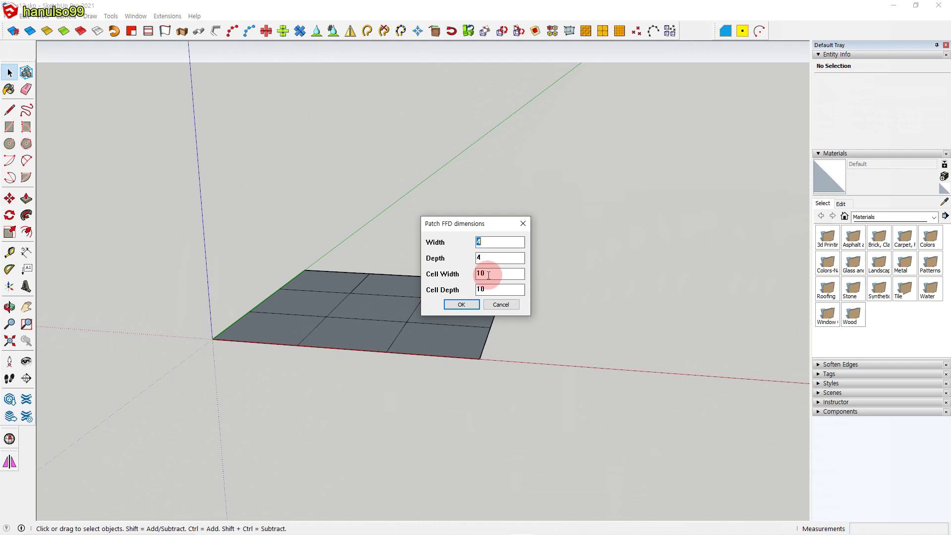
{"action": "left_click", "coordinate": [503, 303]}
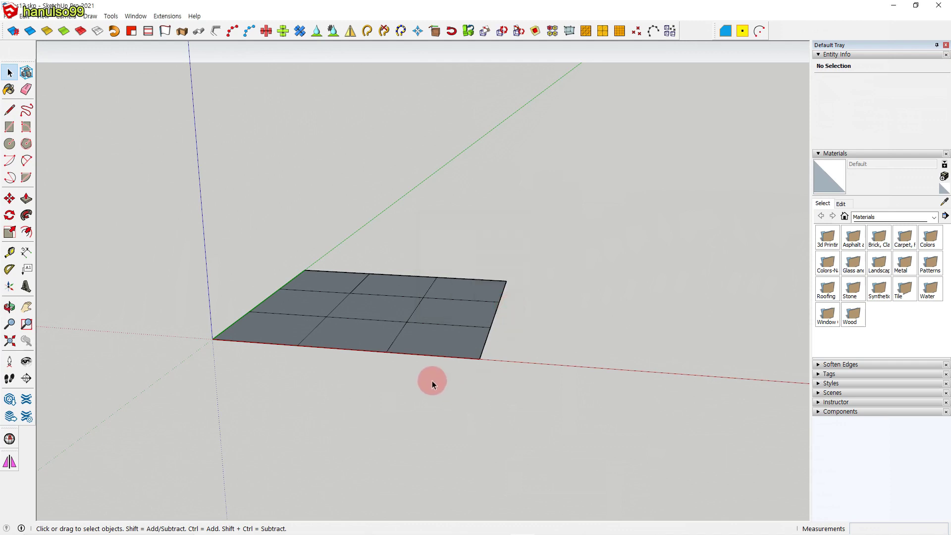
{"action": "scroll", "coordinate": [431, 377], "scroll_direction": "up", "scroll_amount": 3}
{"action": "key", "text": "t"}
{"action": "left_click", "coordinate": [345, 328]}
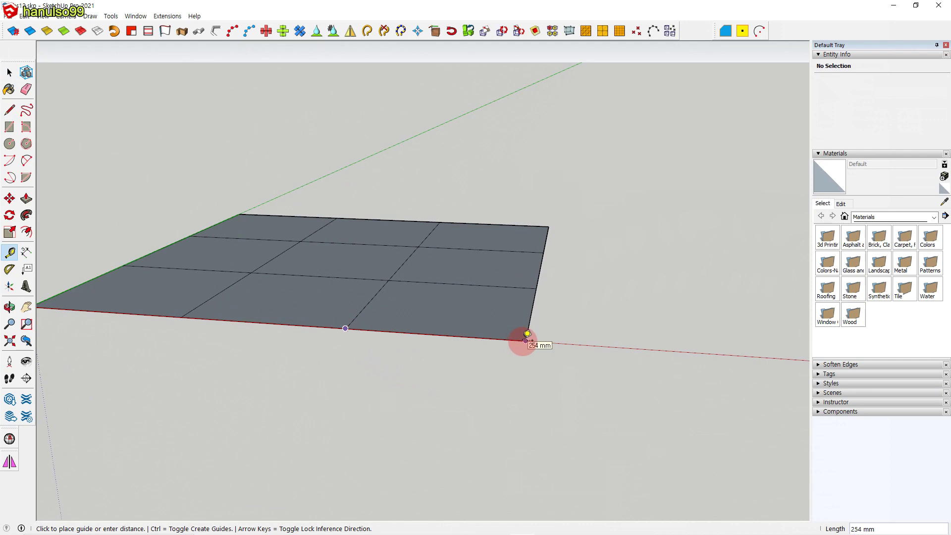
{"action": "key", "text": "Escape"}
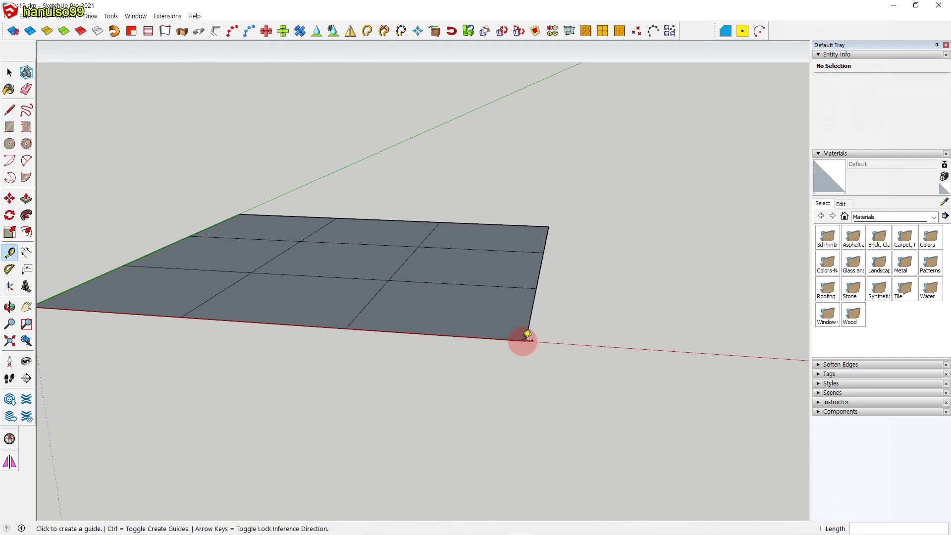
{"action": "key", "text": "space"}
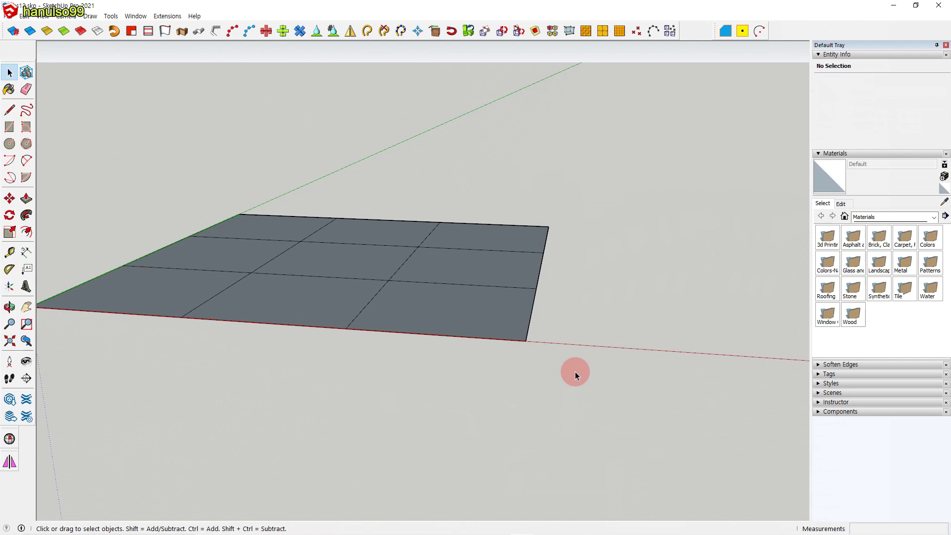
{"action": "scroll", "coordinate": [575, 371], "scroll_direction": "down", "scroll_amount": 1}
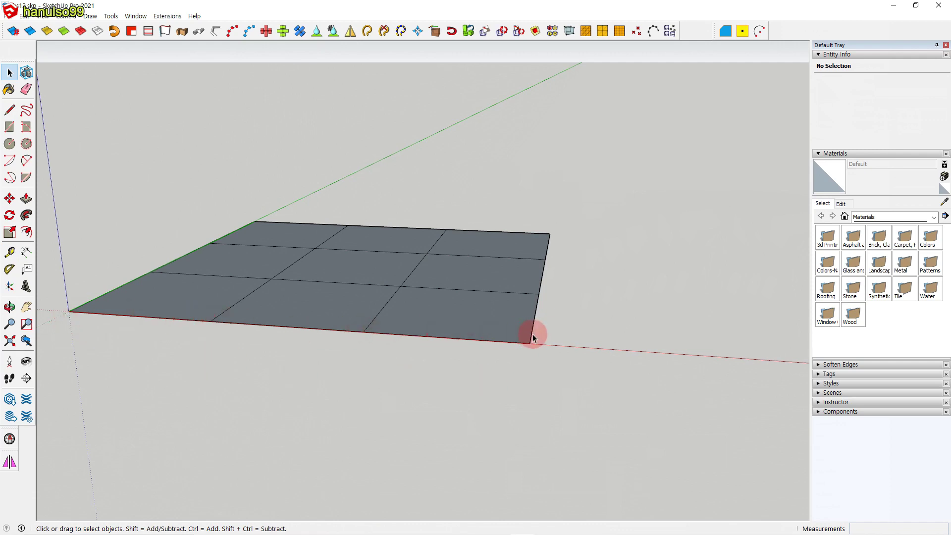
- Add an NxN FFD to the patch with width, depth and height 4 and subdivide set to false
{"action": "left_click", "coordinate": [218, 331]}
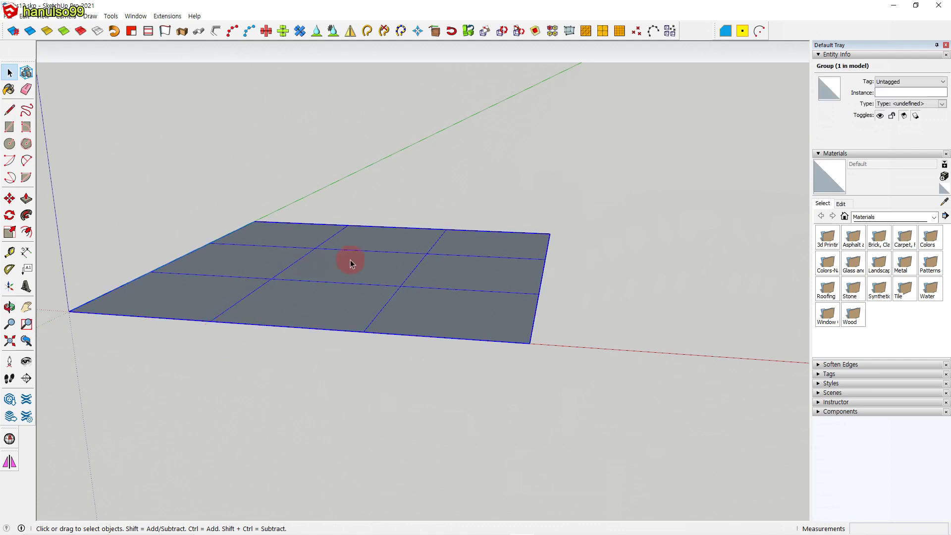
{"action": "right_click", "coordinate": [452, 292]}
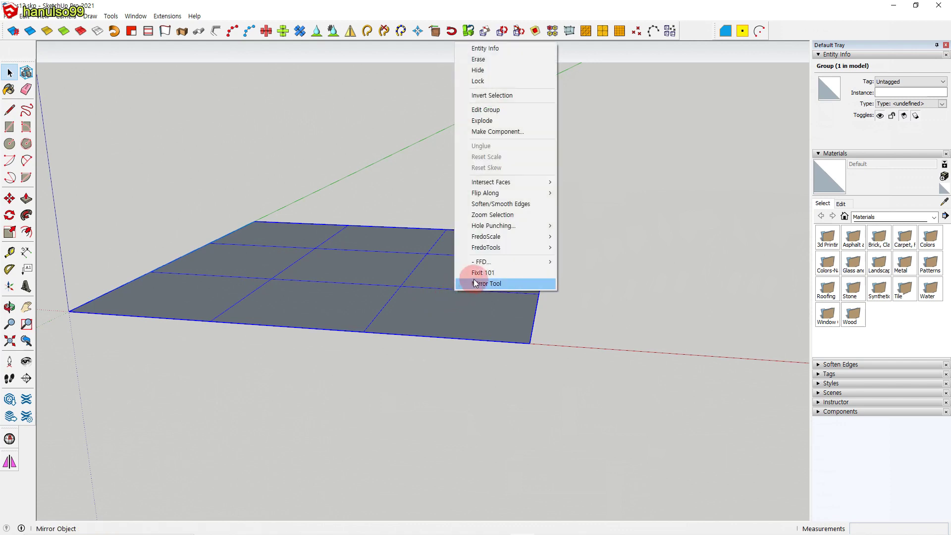
{"action": "mouse_move", "coordinate": [511, 263]}
{"action": "left_click", "coordinate": [583, 284]}
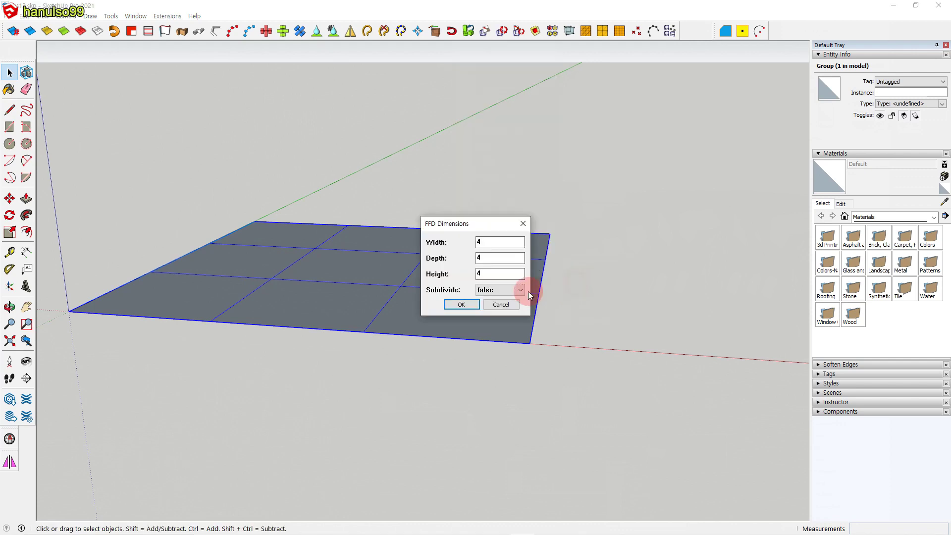
{"action": "left_click", "coordinate": [462, 304]}
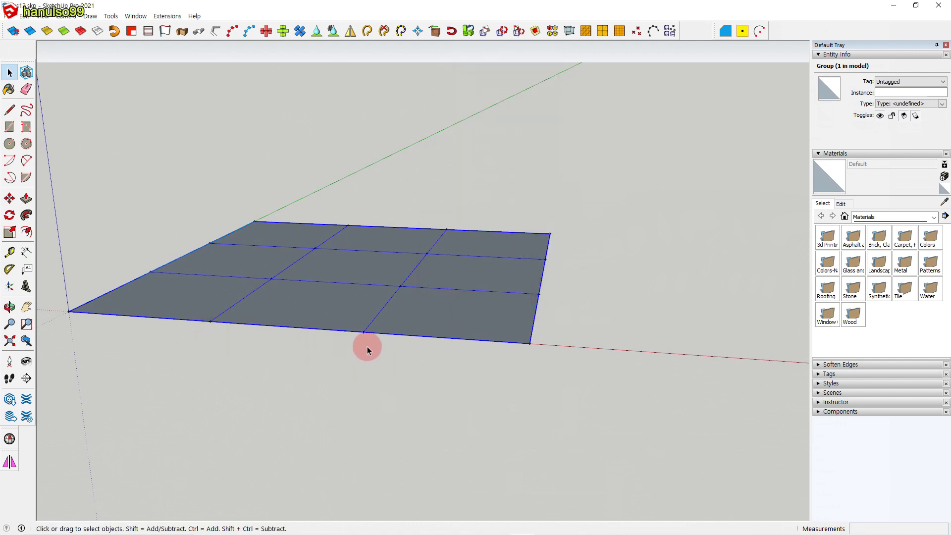
{"action": "left_click", "coordinate": [583, 286]}
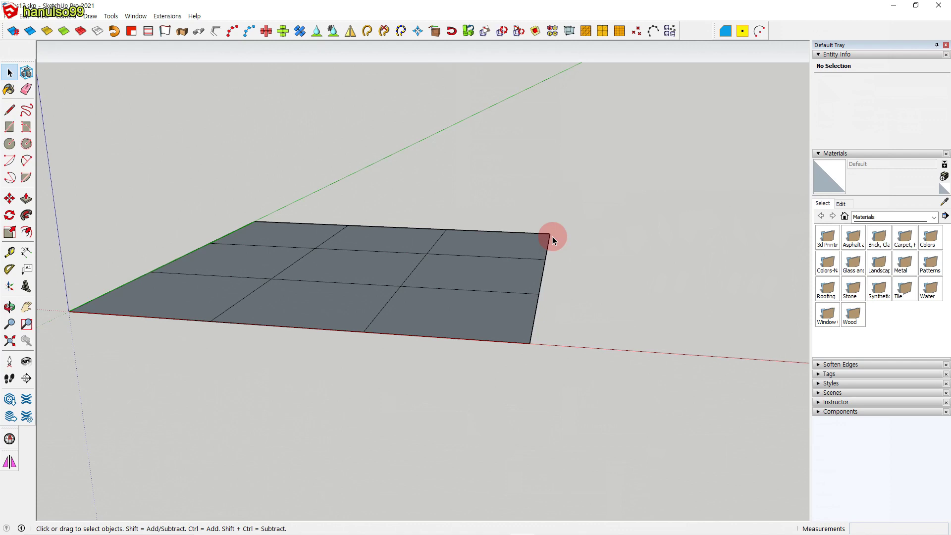
- Remove the FFD patch with its control points and undo back to the state that contains the earlier models
{"action": "scroll", "coordinate": [554, 237], "scroll_direction": "down", "scroll_amount": 5}
{"action": "left_click_drag", "start_coordinate": [227, 190], "coordinate": [604, 381]}
{"action": "key", "text": "Delete"}
{"action": "key", "text": "ctrl+z"}
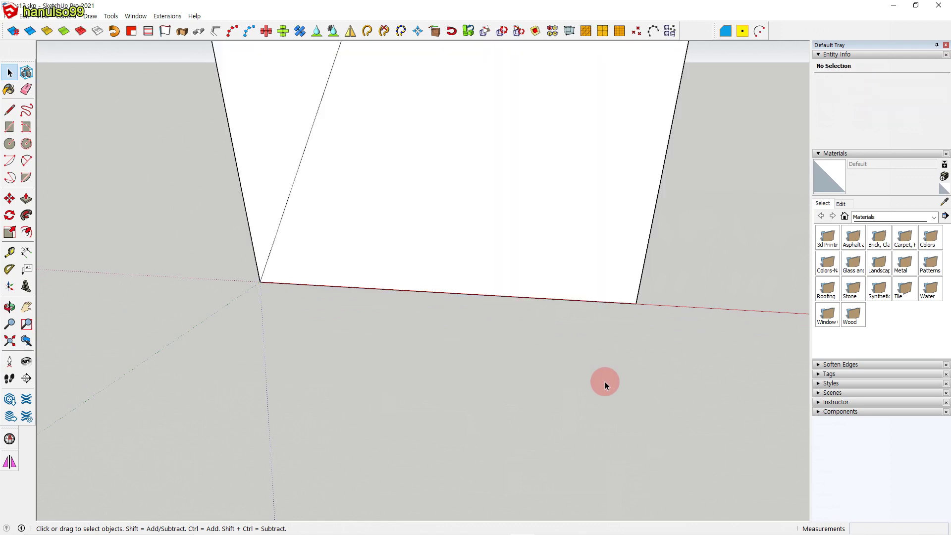
{"action": "scroll", "coordinate": [604, 381], "scroll_direction": "down", "scroll_amount": 2}
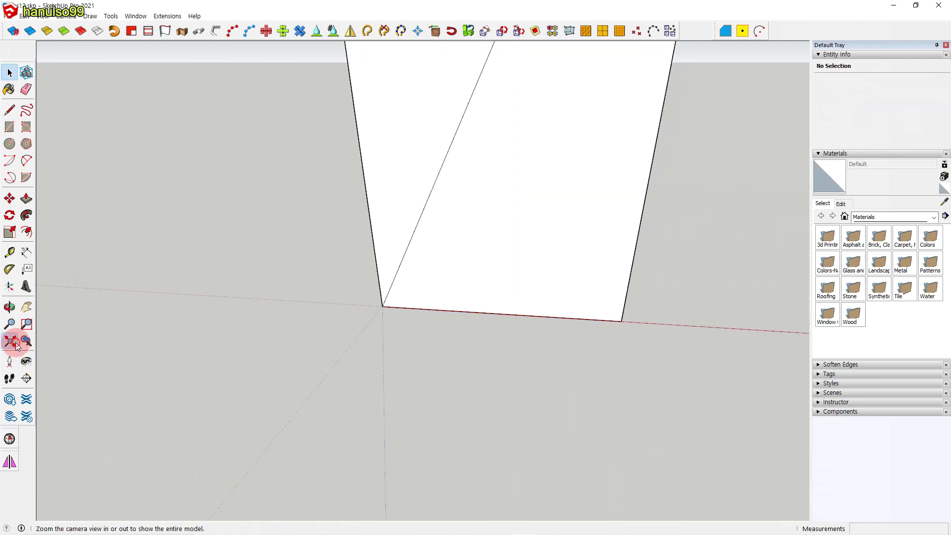
- Draw a 15000 x 15000 mm rectangle on the ground beyond the last small rounded slab
{"action": "left_click", "coordinate": [10, 340]}
{"action": "key", "text": "o"}
{"action": "scroll", "coordinate": [630, 314], "scroll_direction": "up", "scroll_amount": 5}
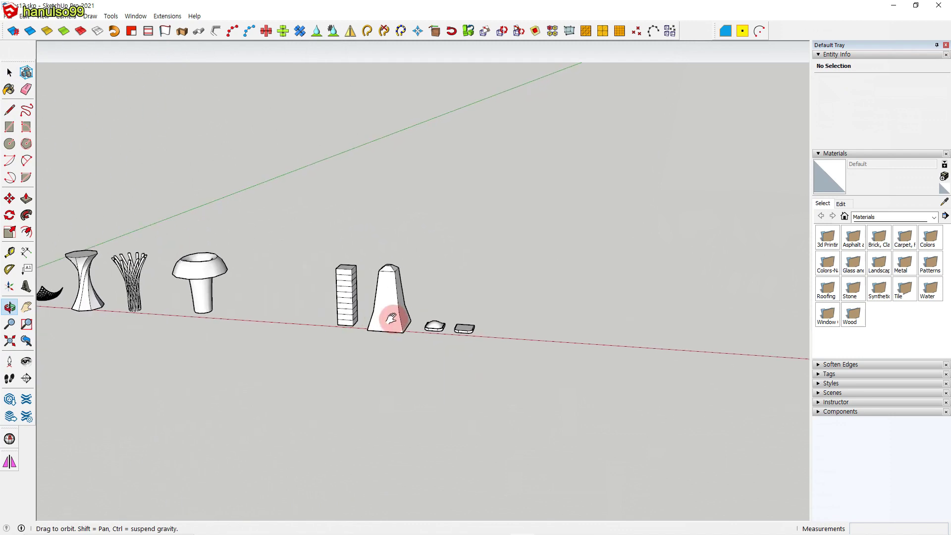
{"action": "left_click_drag", "start_coordinate": [393, 319], "coordinate": [513, 327]}
{"action": "key", "text": "space"}
{"action": "key", "text": "r"}
{"action": "left_click", "coordinate": [504, 334]}
{"action": "type", "text": "15000,15000"}
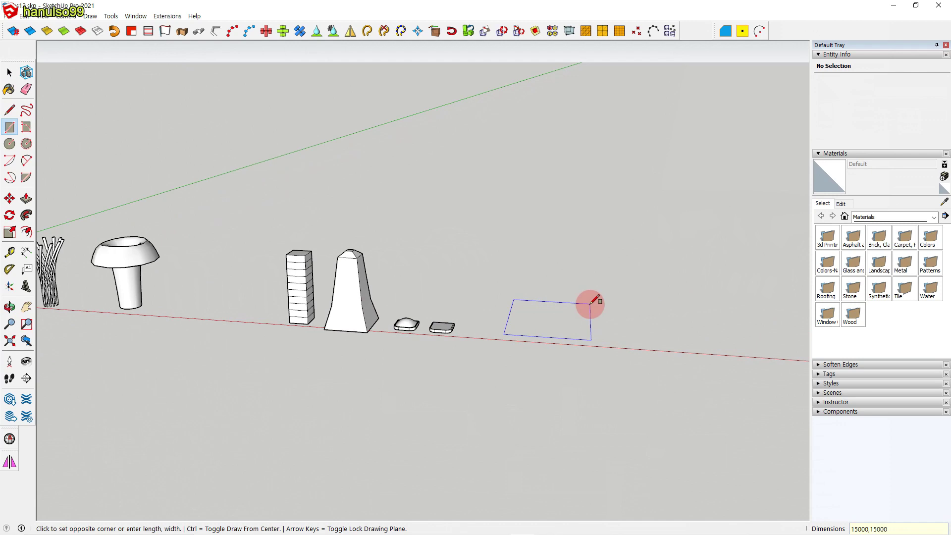
{"action": "key", "text": "Return"}
- Divide the whole rectangle into a grid with SplitUp using 50 divisions
{"action": "key", "text": "space"}
{"action": "left_click_drag", "start_coordinate": [492, 251], "coordinate": [785, 426]}
{"action": "left_click", "coordinate": [619, 33]}
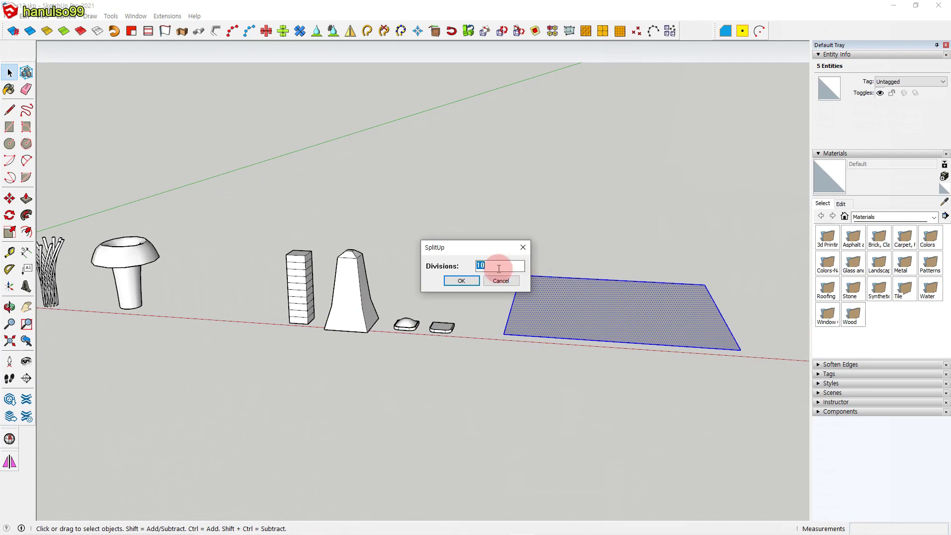
{"action": "type", "text": "50"}
{"action": "key", "text": "Return"}
- Display the Sandbox tools and set the Smoove radius to 4000 mm
{"action": "middle_click_drag", "start_coordinate": [560, 304], "coordinate": [580, 367]}
{"action": "right_click", "coordinate": [688, 38]}
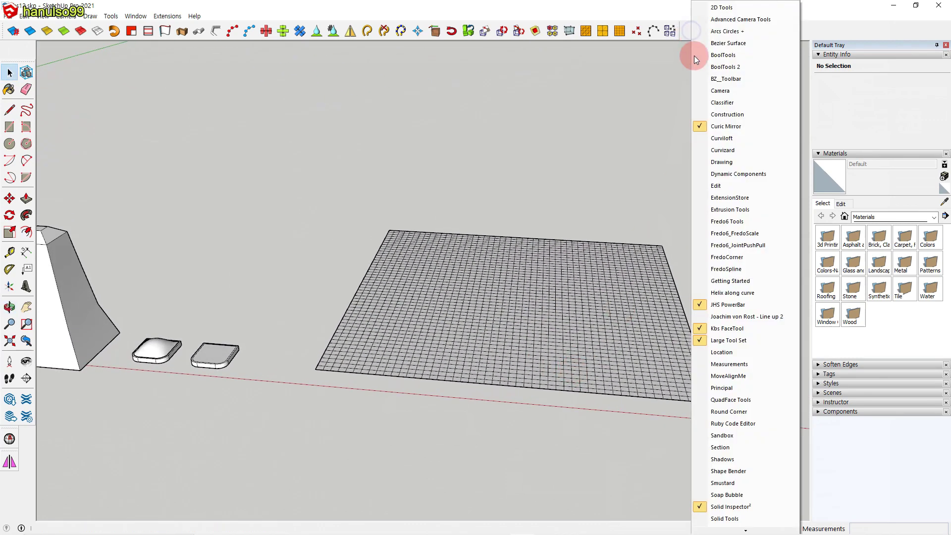
{"action": "left_click", "coordinate": [742, 434]}
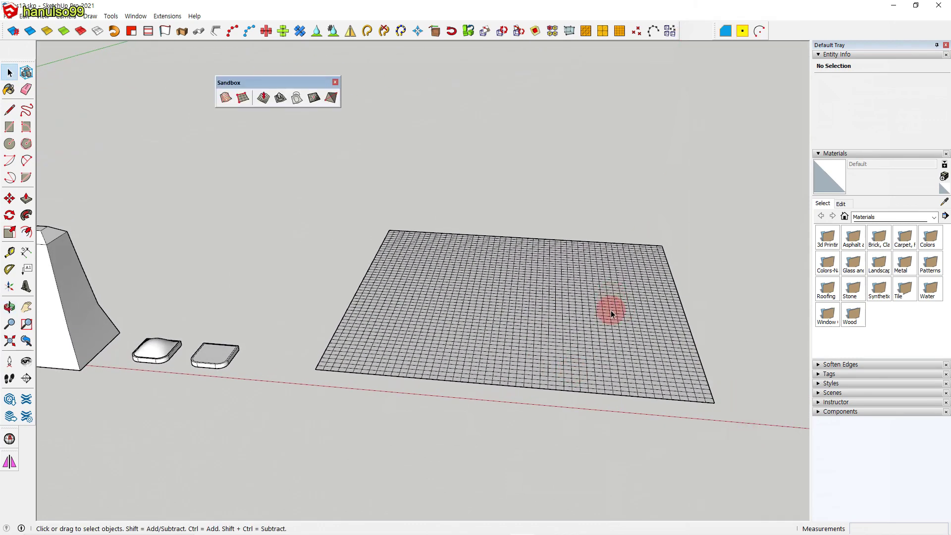
{"action": "left_click", "coordinate": [263, 97]}
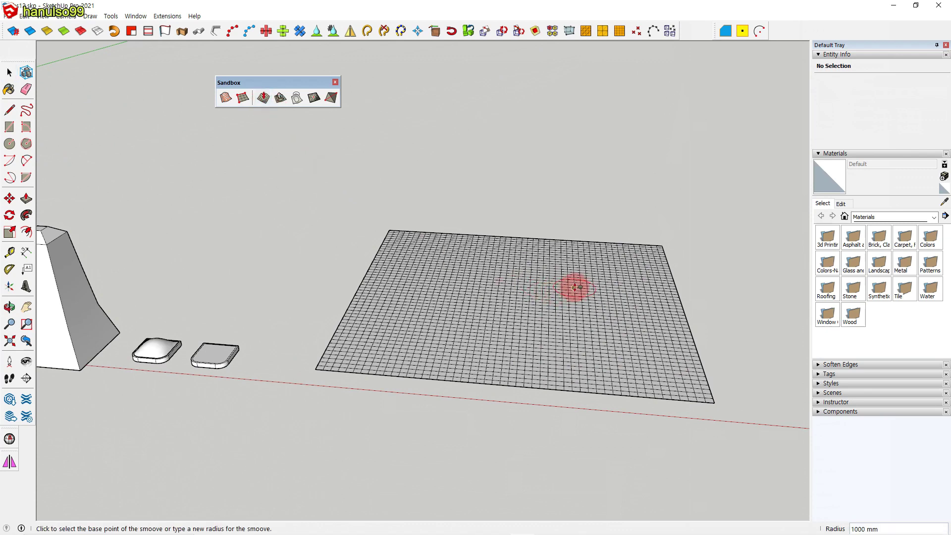
{"action": "type", "text": "4000"}
{"action": "key", "text": "Return"}
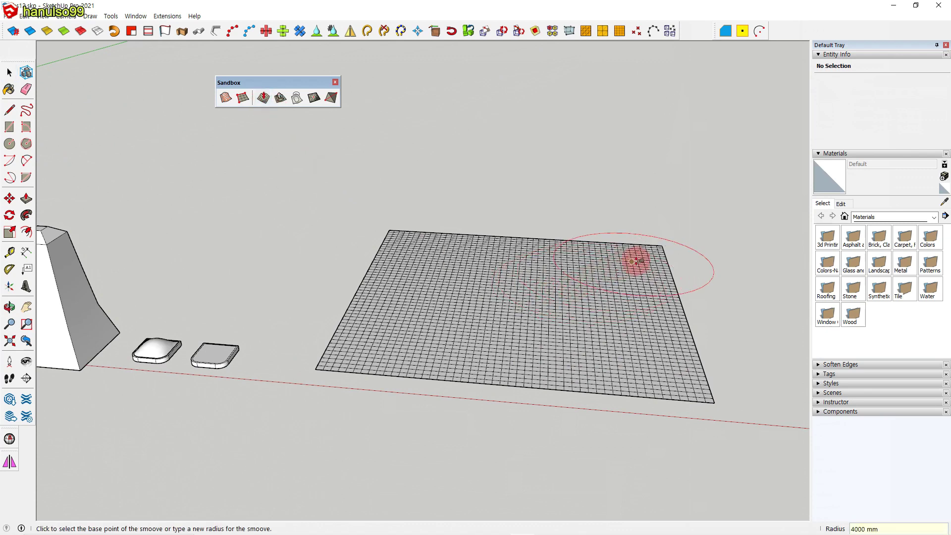
- Raise the grid's far right corner and the area just inside it into a hill with Smoove
{"action": "left_click", "coordinate": [661, 247]}
{"action": "left_click", "coordinate": [662, 228]}
{"action": "left_click", "coordinate": [615, 271]}
{"action": "left_click", "coordinate": [622, 248]}
- Shape the grid's front edge from the left corner to the right corner with gentle Smoove undulations
{"action": "left_click", "coordinate": [319, 366]}
{"action": "left_click", "coordinate": [320, 359]}
{"action": "left_click", "coordinate": [427, 362]}
{"action": "left_click", "coordinate": [425, 371]}
{"action": "left_click", "coordinate": [699, 403]}
{"action": "left_click", "coordinate": [700, 405]}
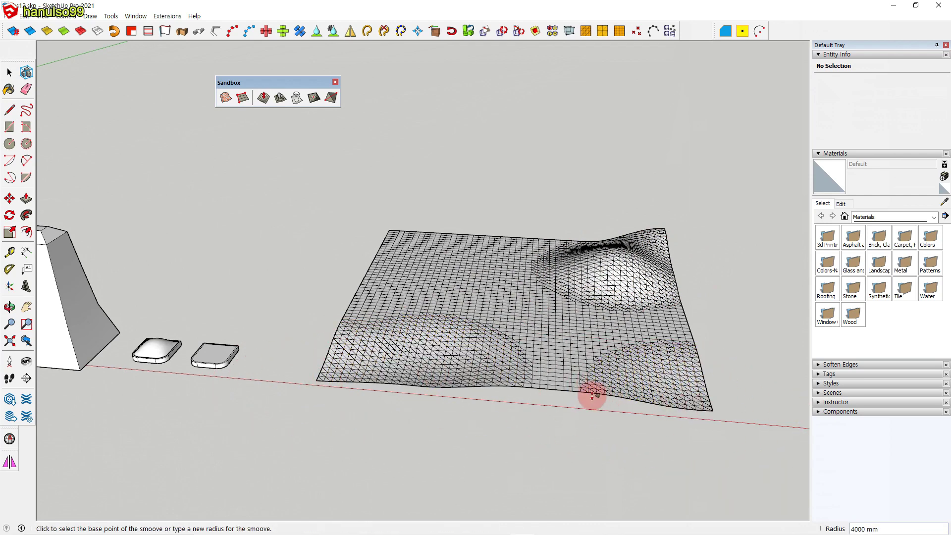
{"action": "left_click", "coordinate": [565, 386]}
{"action": "left_click", "coordinate": [566, 398]}
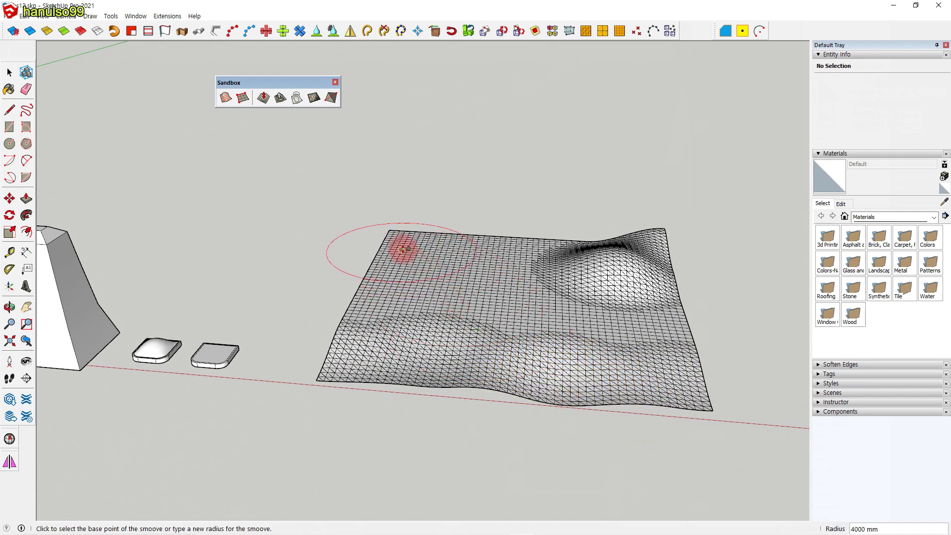
- Raise the far left corner and several points along the back edge with Smoove, building up the far right hill
{"action": "left_click", "coordinate": [391, 231]}
{"action": "left_click", "coordinate": [392, 224]}
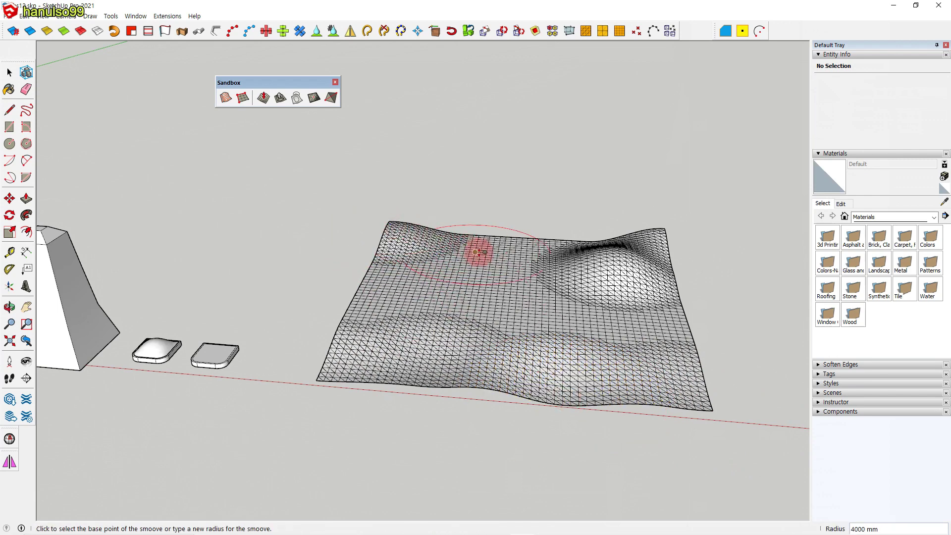
{"action": "left_click", "coordinate": [492, 243]}
{"action": "left_click", "coordinate": [492, 232]}
{"action": "left_click", "coordinate": [576, 244]}
{"action": "left_click", "coordinate": [577, 236]}
{"action": "left_click", "coordinate": [633, 253]}
{"action": "left_click", "coordinate": [658, 230]}
{"action": "left_click", "coordinate": [662, 229]}
{"action": "left_click", "coordinate": [663, 218]}
{"action": "left_click", "coordinate": [651, 229]}
{"action": "left_click", "coordinate": [646, 233]}
- Refine the terrain with Smoove by adjusting its middle area and raising the back edge and the far right hill
{"action": "left_click", "coordinate": [547, 294]}
{"action": "left_click", "coordinate": [543, 303]}
{"action": "left_click", "coordinate": [430, 285]}
{"action": "left_click", "coordinate": [430, 286]}
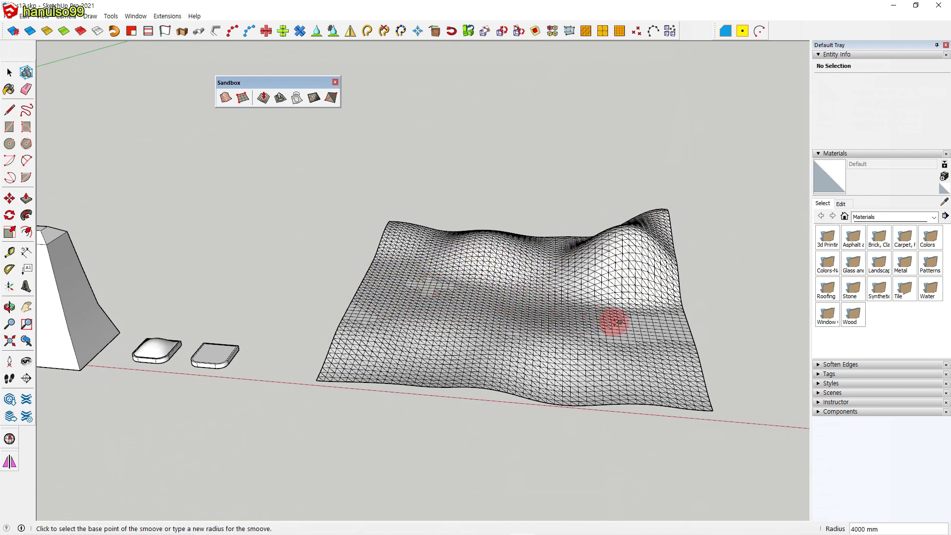
{"action": "left_click", "coordinate": [628, 319]}
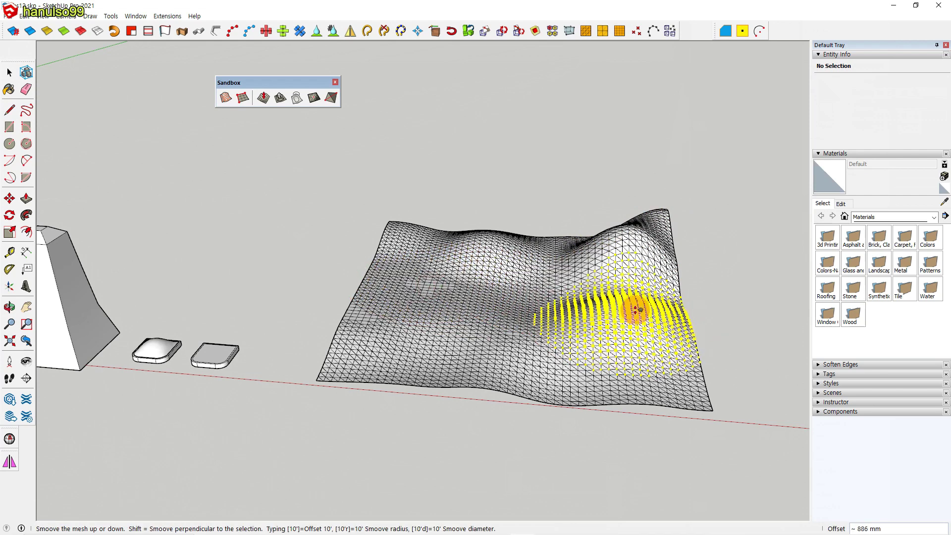
{"action": "left_click", "coordinate": [633, 313]}
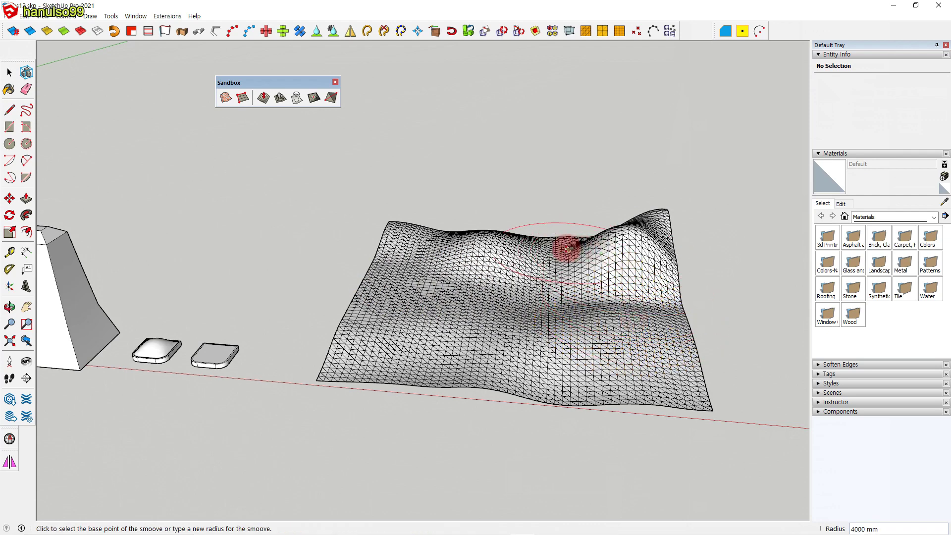
{"action": "left_click", "coordinate": [564, 243]}
{"action": "left_click", "coordinate": [568, 231]}
{"action": "left_click", "coordinate": [657, 230]}
{"action": "left_click", "coordinate": [658, 224]}
- Soften the edges of the whole terrain mesh and make it a group
{"action": "key", "text": "space"}
{"action": "middle_click_drag", "start_coordinate": [708, 379], "coordinate": [669, 358]}
{"action": "left_click_drag", "start_coordinate": [272, 189], "coordinate": [756, 449]}
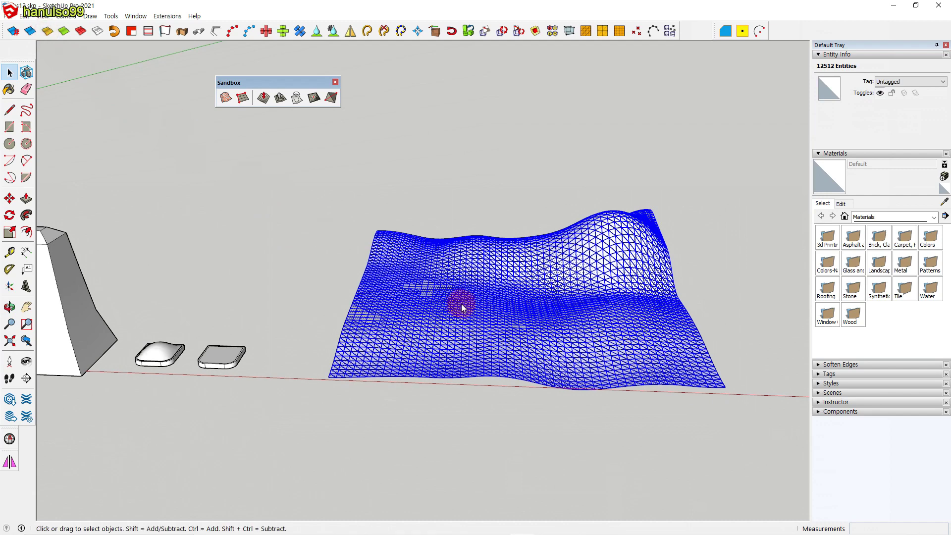
{"action": "left_click", "coordinate": [494, 399]}
{"action": "middle_click_drag", "start_coordinate": [494, 399], "coordinate": [302, 219]}
{"action": "left_click_drag", "start_coordinate": [294, 189], "coordinate": [763, 449]}
{"action": "key", "text": "ctrl+g"}
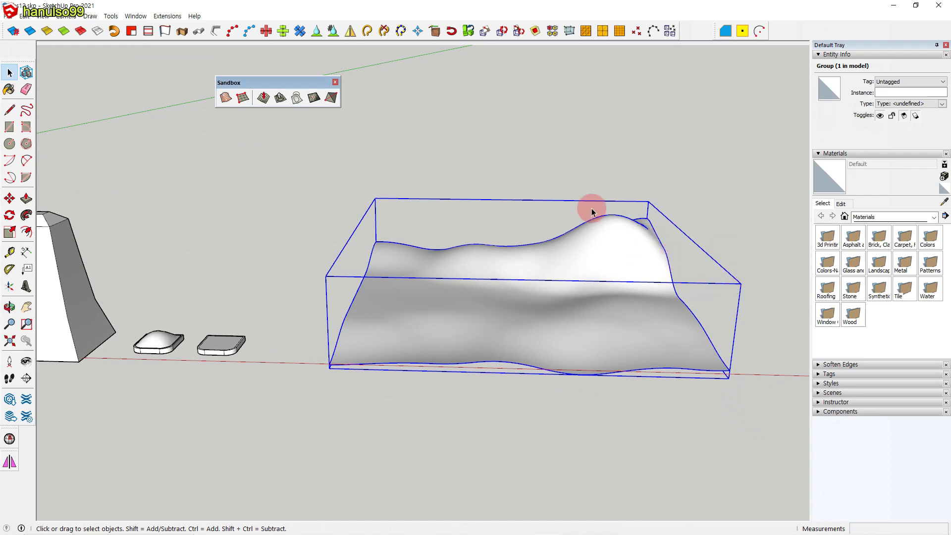
{"action": "left_click", "coordinate": [335, 82]}
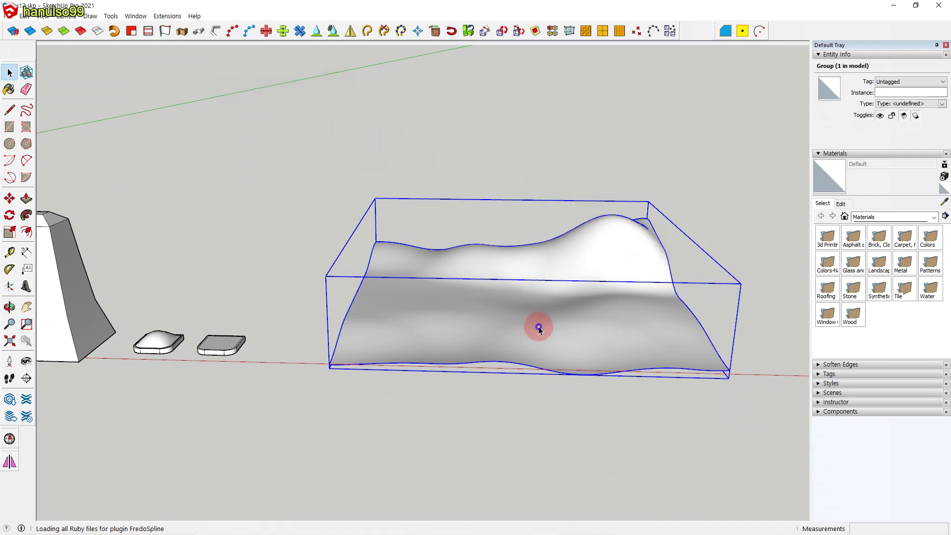
- Apply an NxN FFD to the terrain group with width 1, depth 1, height 20 and subdivide set to true
{"action": "right_click", "coordinate": [539, 325]}
{"action": "mouse_move", "coordinate": [568, 301]}
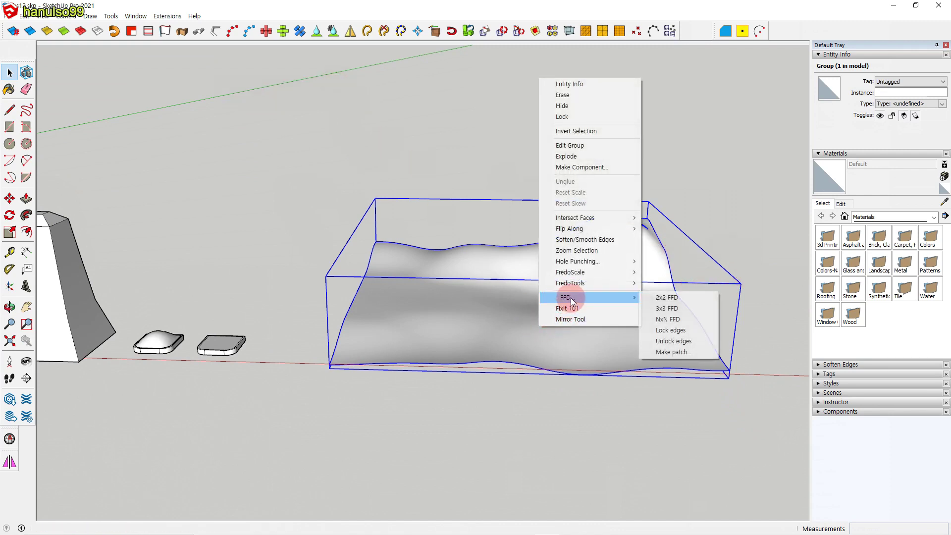
{"action": "left_click", "coordinate": [677, 320]}
{"action": "left_click_drag", "start_coordinate": [493, 241], "coordinate": [471, 256]}
{"action": "type", "text": "1"}
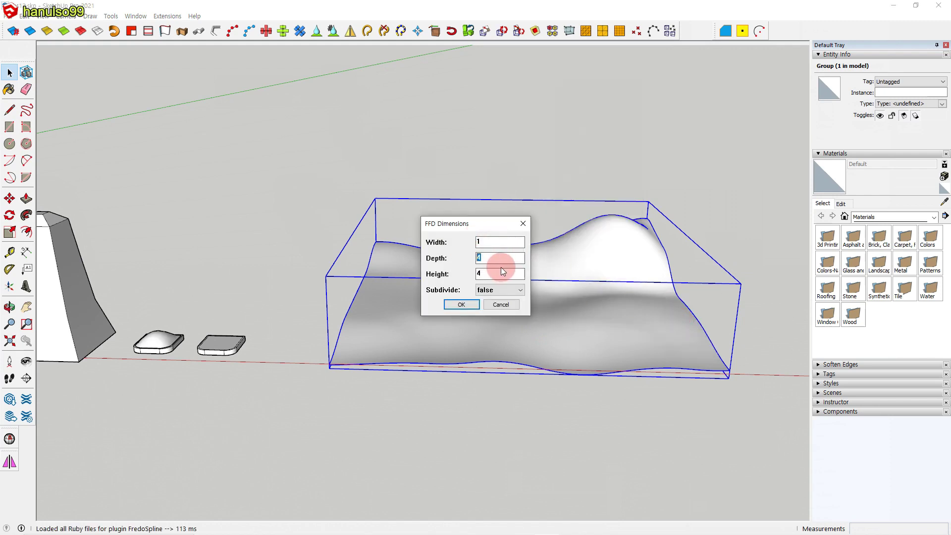
{"action": "left_click", "coordinate": [495, 273]}
{"action": "left_click_drag", "start_coordinate": [495, 274], "coordinate": [475, 273]}
{"action": "type", "text": "20"}
{"action": "left_click", "coordinate": [510, 290]}
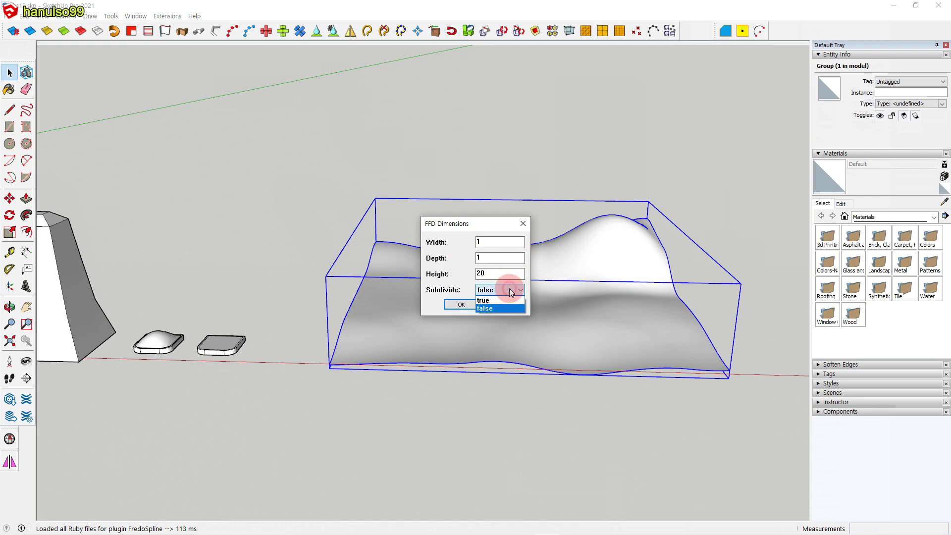
{"action": "left_click", "coordinate": [492, 301]}
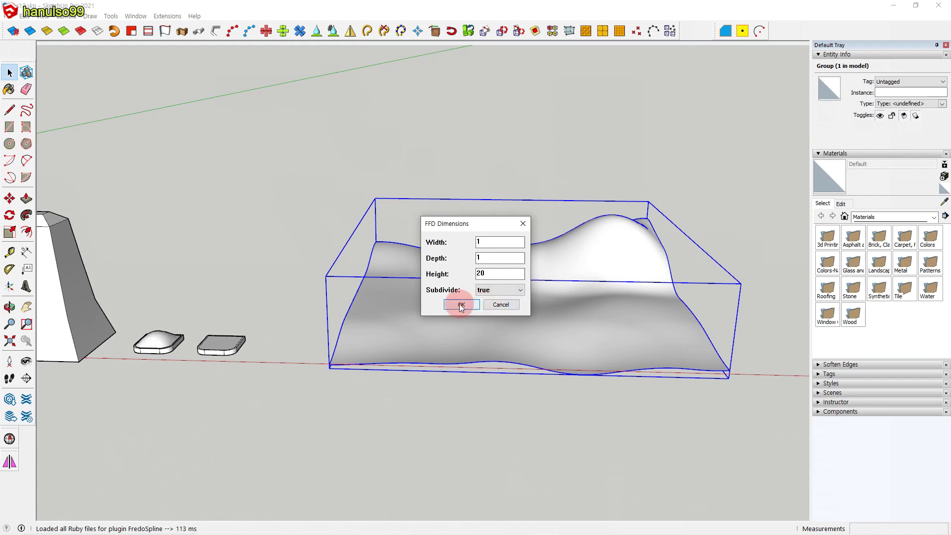
{"action": "left_click", "coordinate": [460, 304]}
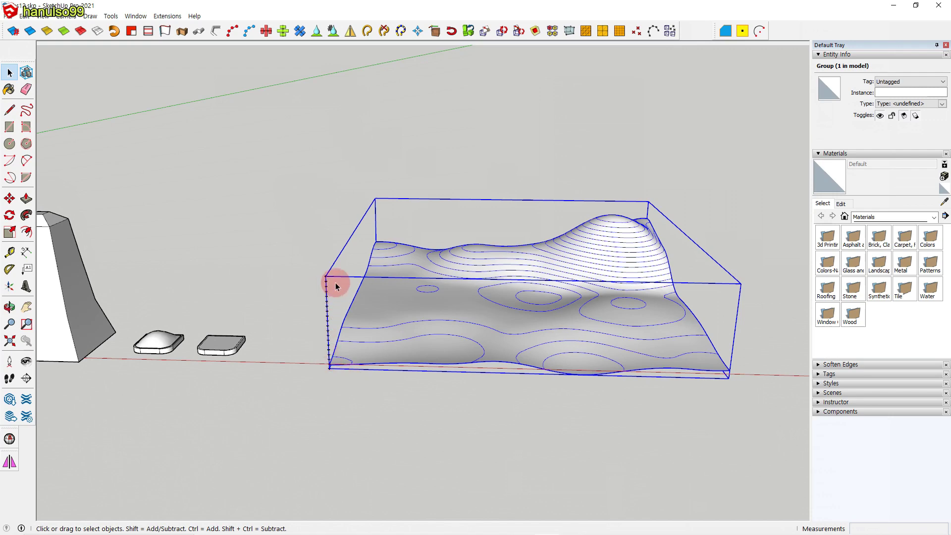
- Delete the FFD control points group standing at the terrain's front left corner
{"action": "left_click", "coordinate": [750, 238]}
{"action": "middle_click_drag", "start_coordinate": [751, 239], "coordinate": [688, 327]}
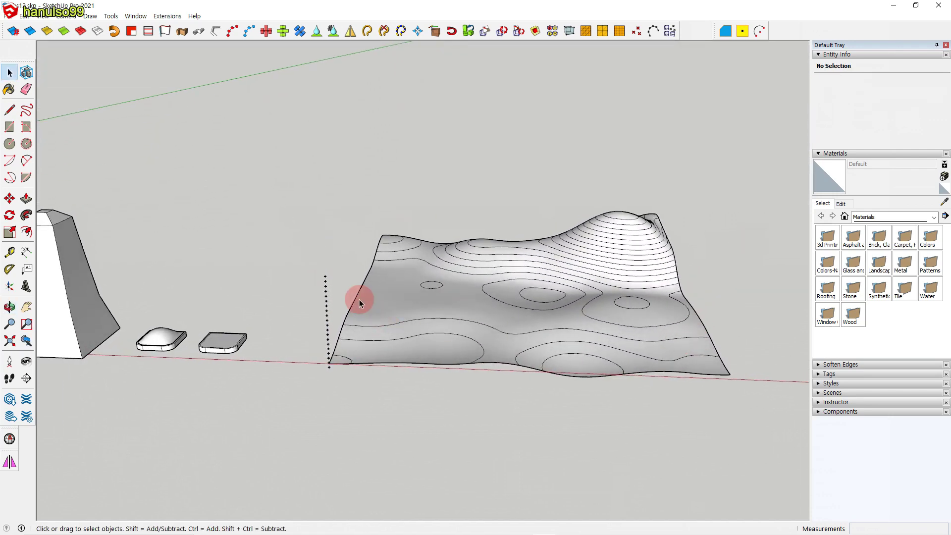
{"action": "left_click_drag", "start_coordinate": [308, 276], "coordinate": [307, 273]}
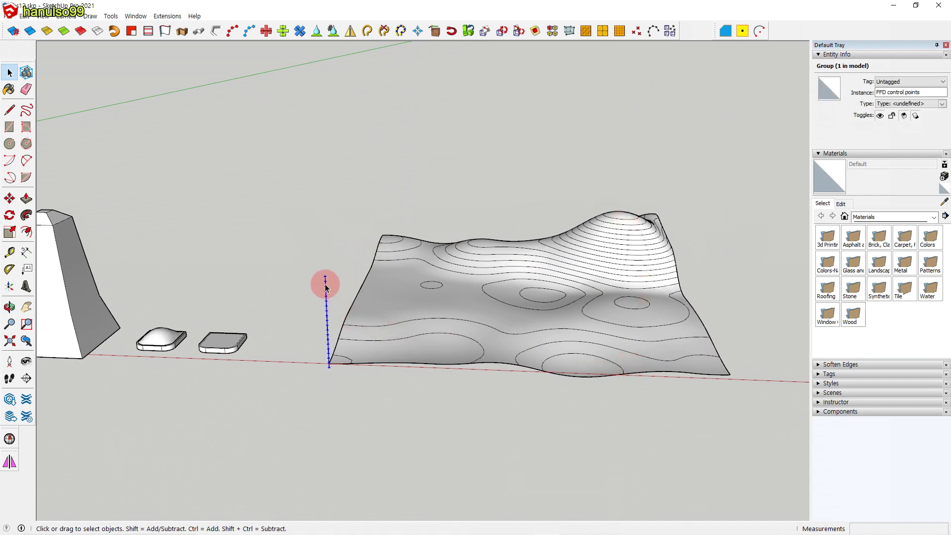
{"action": "left_click", "coordinate": [349, 266]}
{"action": "middle_click_drag", "start_coordinate": [361, 272], "coordinate": [525, 381]}
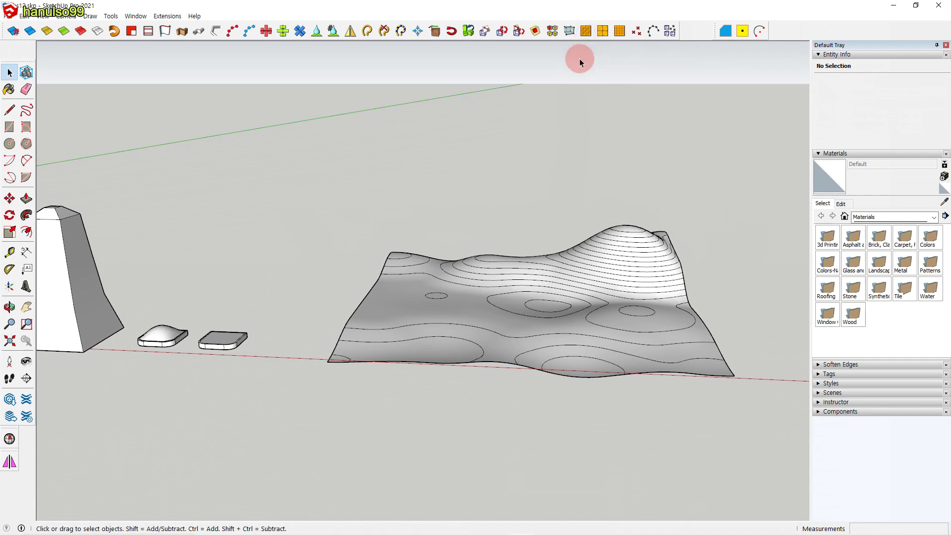
- Draw a 15000 x 15000 mm rectangle on the ground to the right of the contoured terrain
{"action": "scroll", "coordinate": [568, 114], "scroll_direction": "down", "scroll_amount": 3}
{"action": "middle_click_drag", "start_coordinate": [633, 220], "coordinate": [425, 250], "text": "shift"}
{"action": "key", "text": "r"}
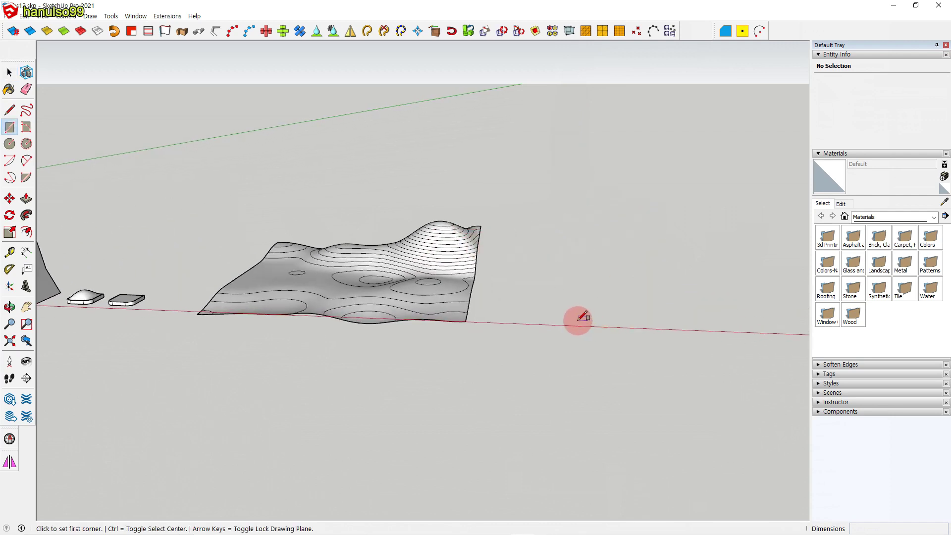
{"action": "left_click", "coordinate": [577, 320]}
{"action": "type", "text": "15000,15000"}
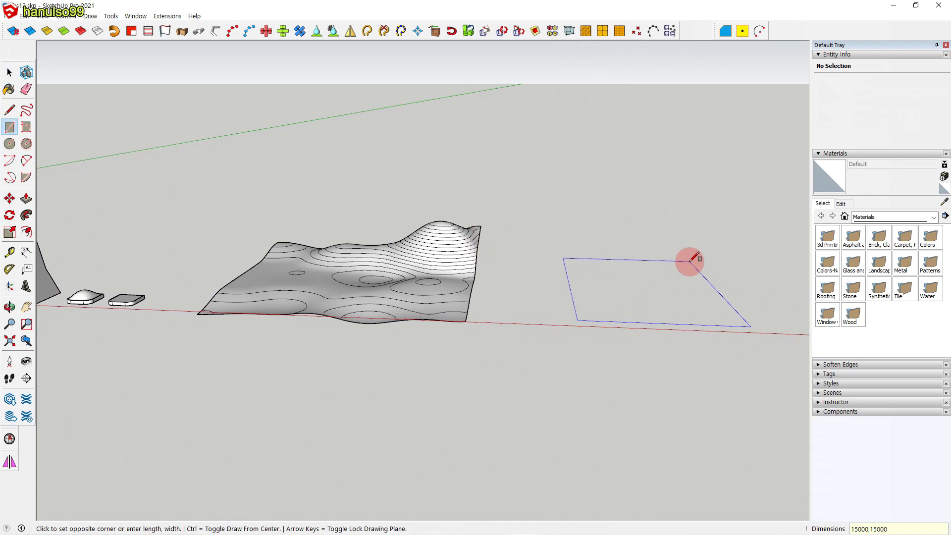
{"action": "key", "text": "Return"}
{"action": "middle_click_drag", "start_coordinate": [689, 261], "coordinate": [523, 341]}
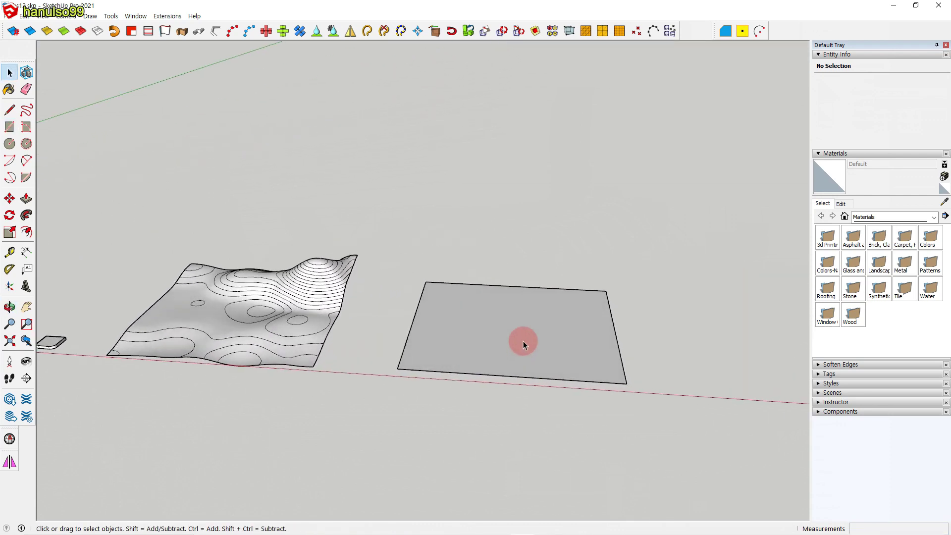
- Try to generate a mesh from the rectangle with both its face and edges selected
{"action": "left_click_drag", "start_coordinate": [397, 291], "coordinate": [649, 384]}
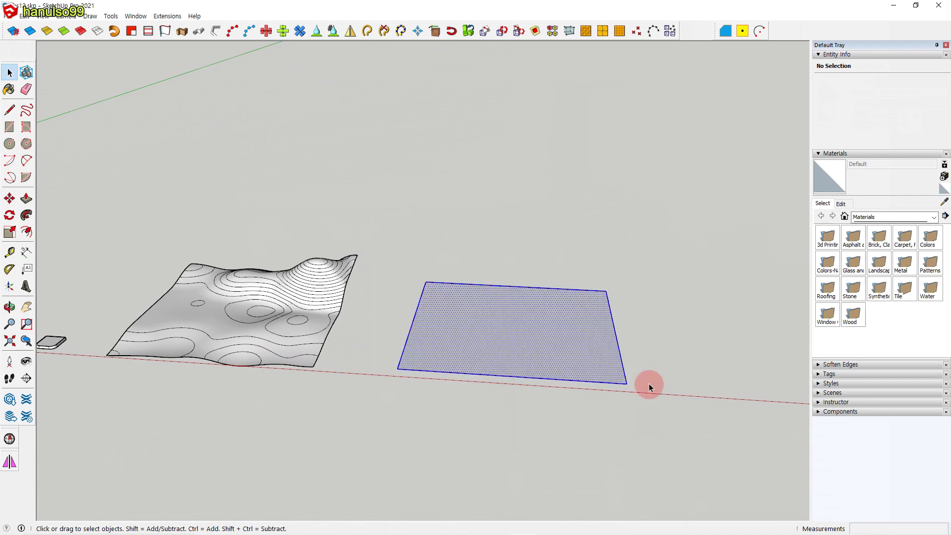
{"action": "left_click", "coordinate": [586, 33]}
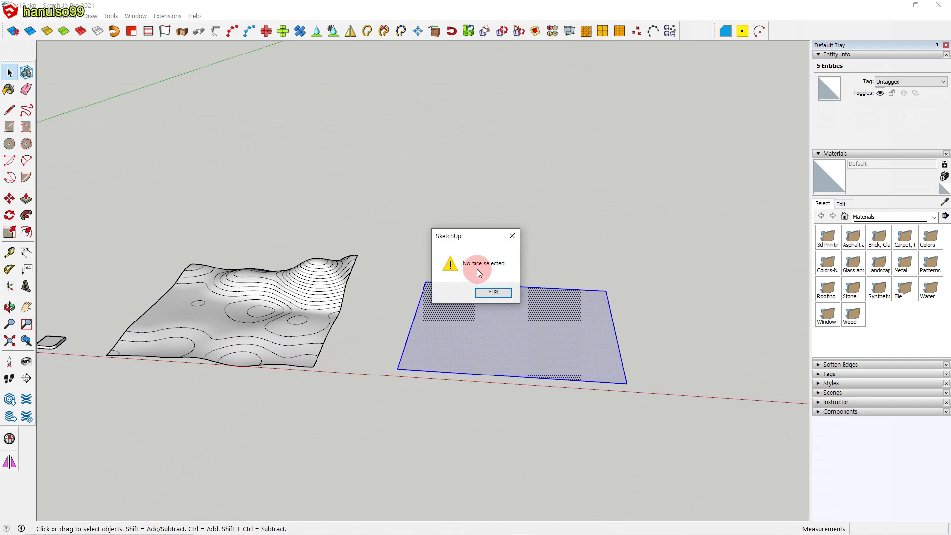
{"action": "left_click", "coordinate": [495, 292]}
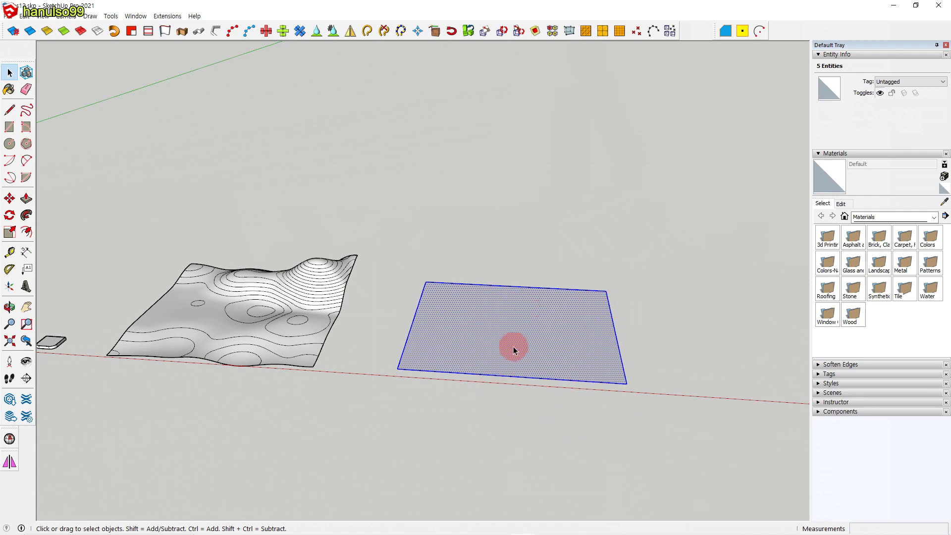
{"action": "left_click", "coordinate": [586, 233]}
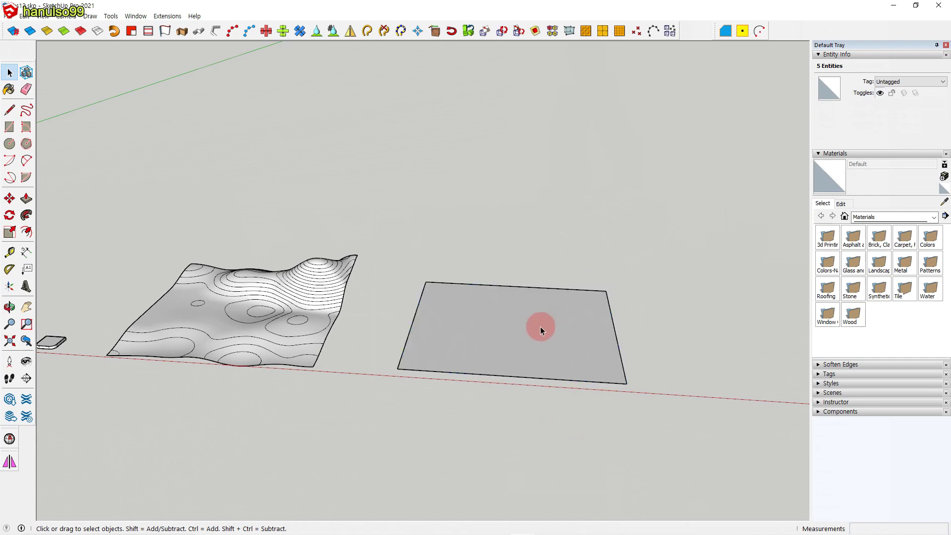
- Generate a mesh on the rectangle's face alone with a cell size of 2000 mm
{"action": "left_click", "coordinate": [527, 331]}
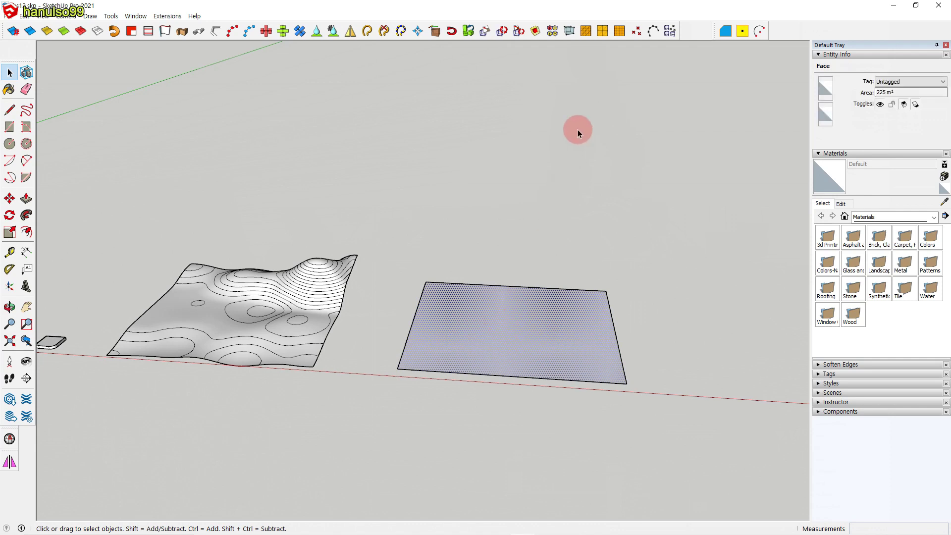
{"action": "left_click", "coordinate": [584, 35]}
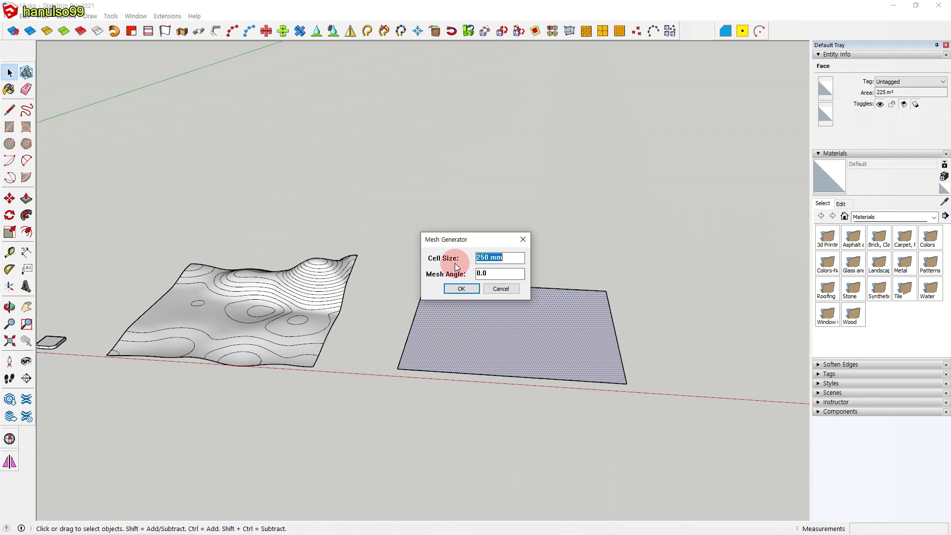
{"action": "type", "text": "2000"}
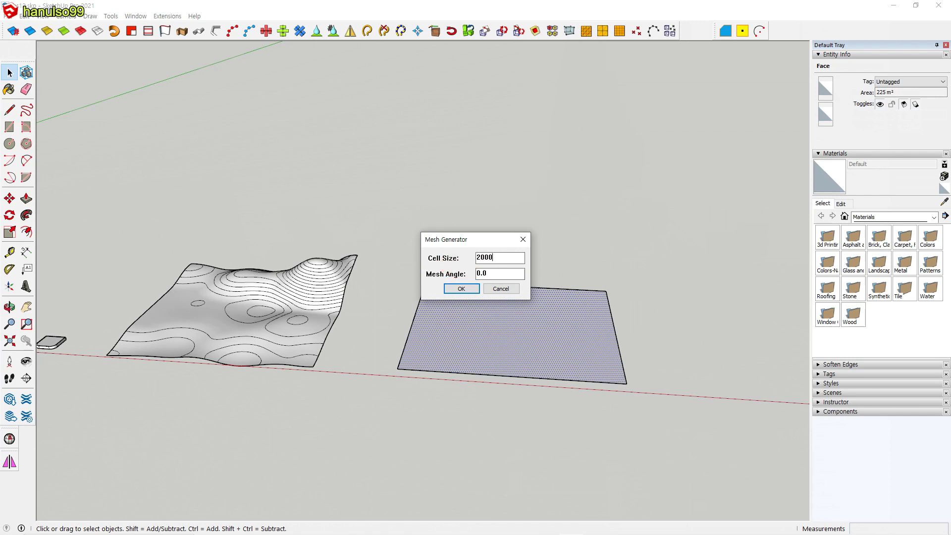
{"action": "left_click", "coordinate": [461, 289]}
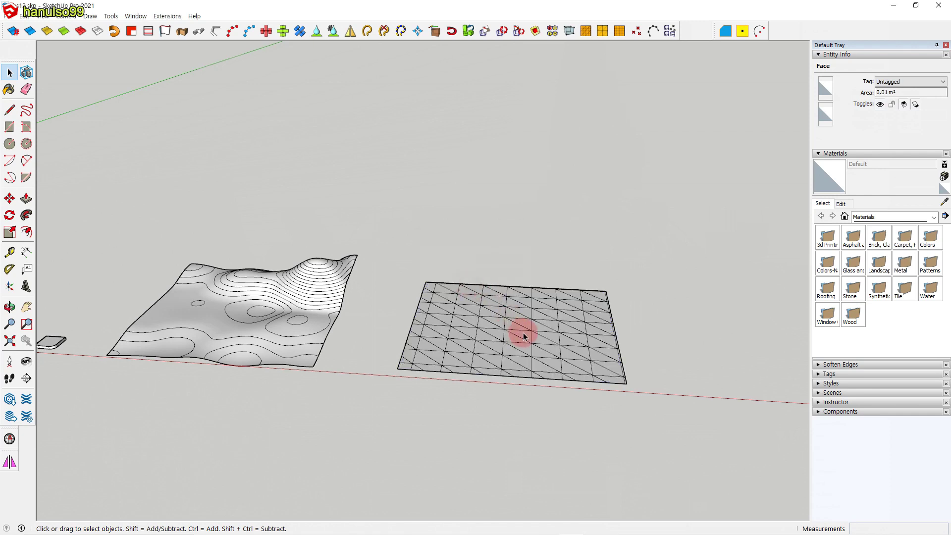
- Measure the spacing of the mesh cells with the Tape Measure and clear the leftover guide
{"action": "scroll", "coordinate": [522, 337], "scroll_direction": "up", "scroll_amount": 5}
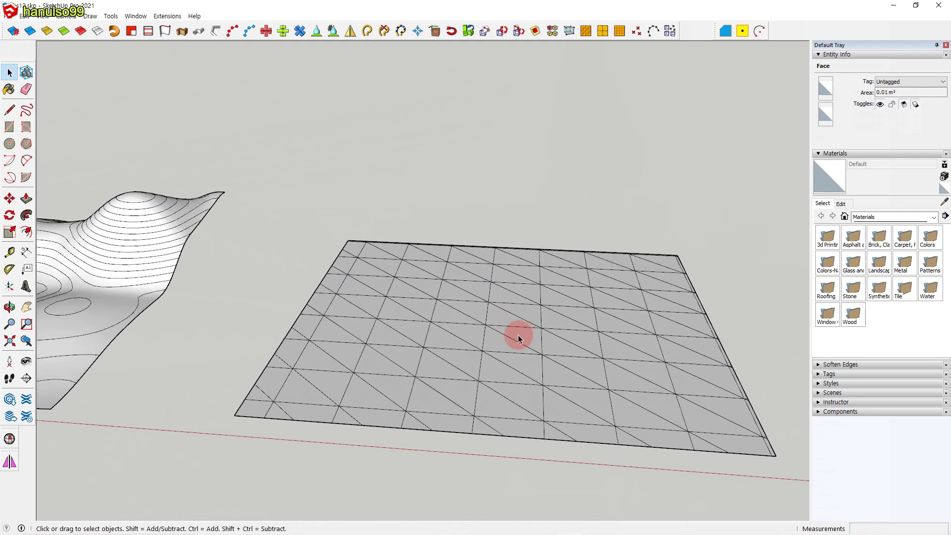
{"action": "middle_click_drag", "start_coordinate": [521, 333], "coordinate": [528, 369]}
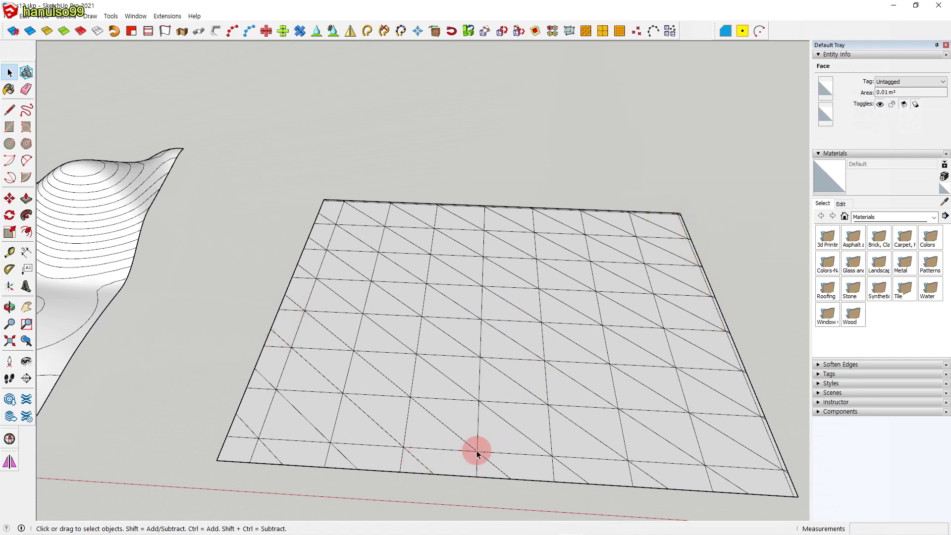
{"action": "key", "text": "t"}
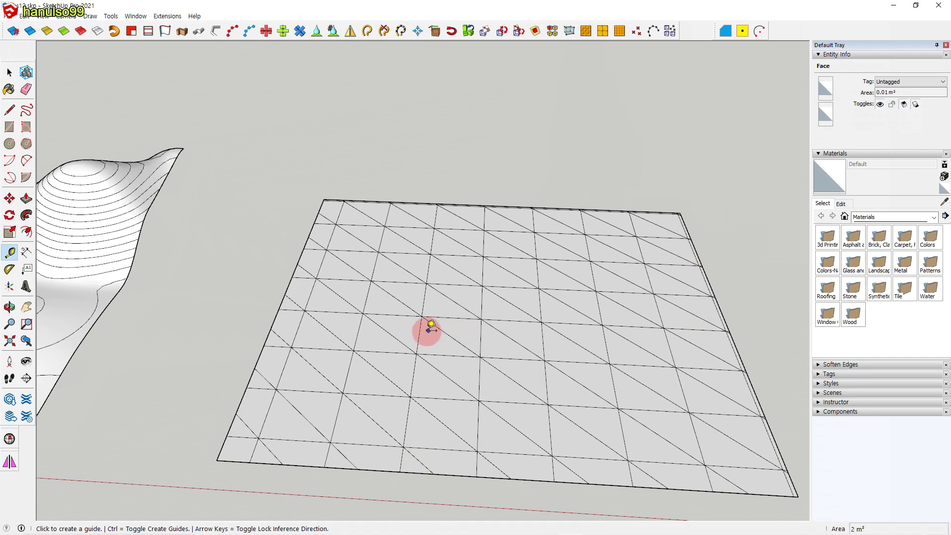
{"action": "left_click_drag", "start_coordinate": [420, 332], "coordinate": [480, 336]}
{"action": "left_click", "coordinate": [458, 318]}
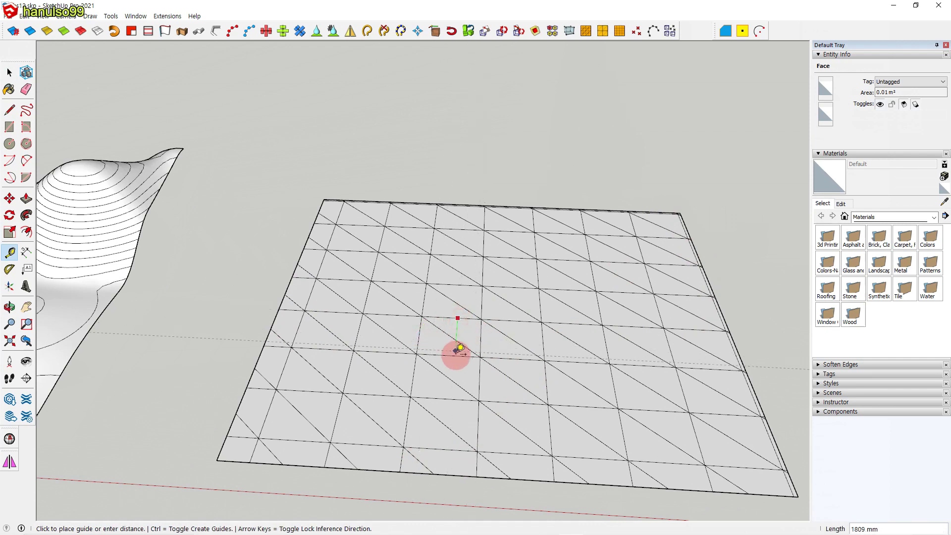
{"action": "key", "text": "Escape"}
{"action": "key", "text": "space"}
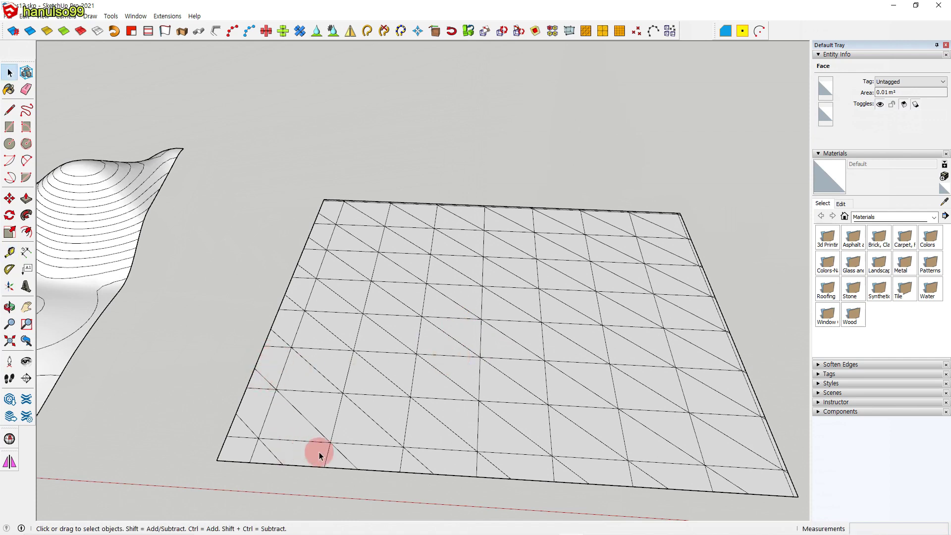
{"action": "key", "text": "Delete"}
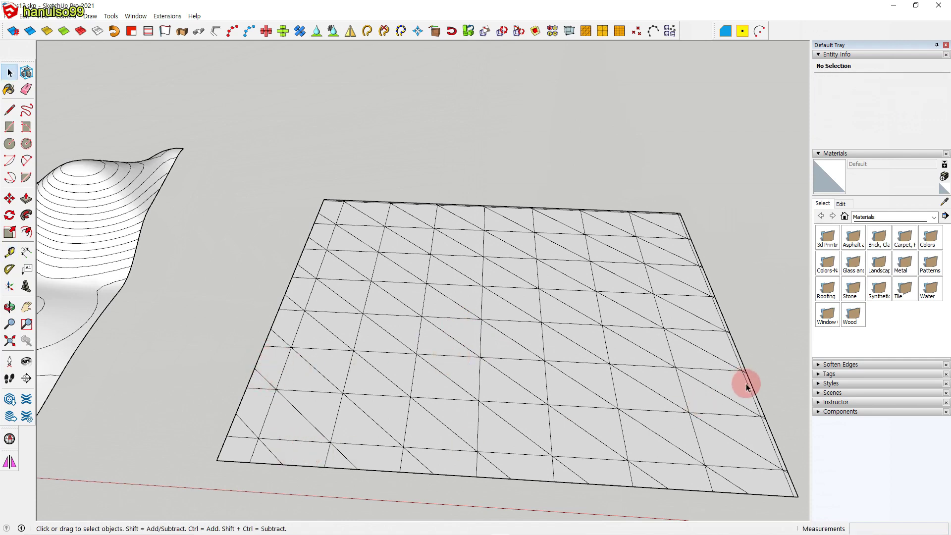
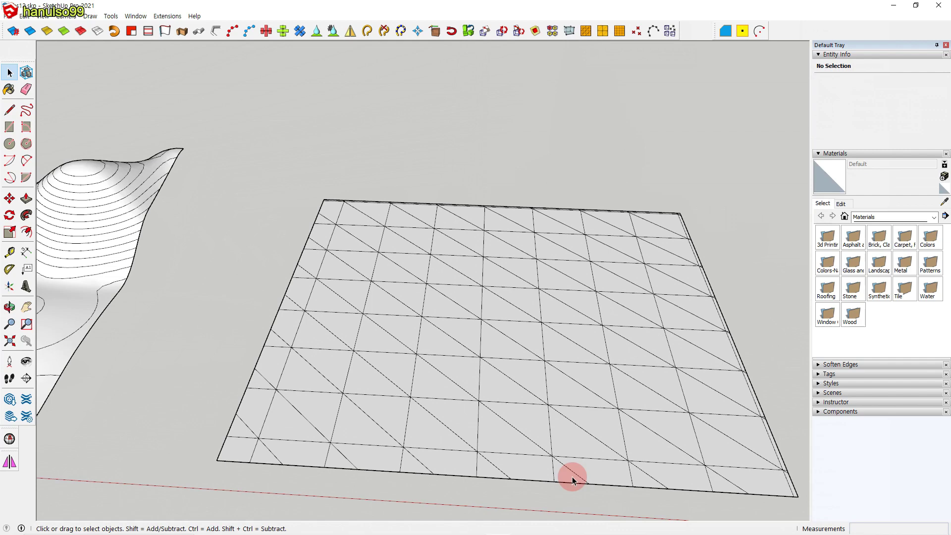
- Draw a closed rounded freehand outline of about 243 m² on the ground to the right of the meshed square
{"action": "scroll", "coordinate": [572, 479], "scroll_direction": "down", "scroll_amount": 6}
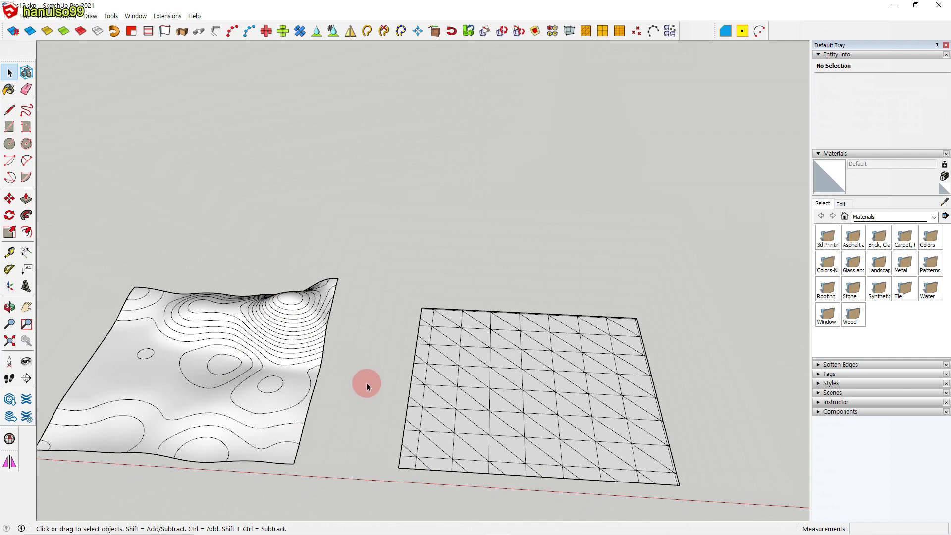
{"action": "left_click", "coordinate": [27, 110]}
{"action": "middle_click_drag", "start_coordinate": [453, 335], "coordinate": [540, 388]}
{"action": "middle_click_drag", "start_coordinate": [400, 413], "coordinate": [399, 414], "text": "shift"}
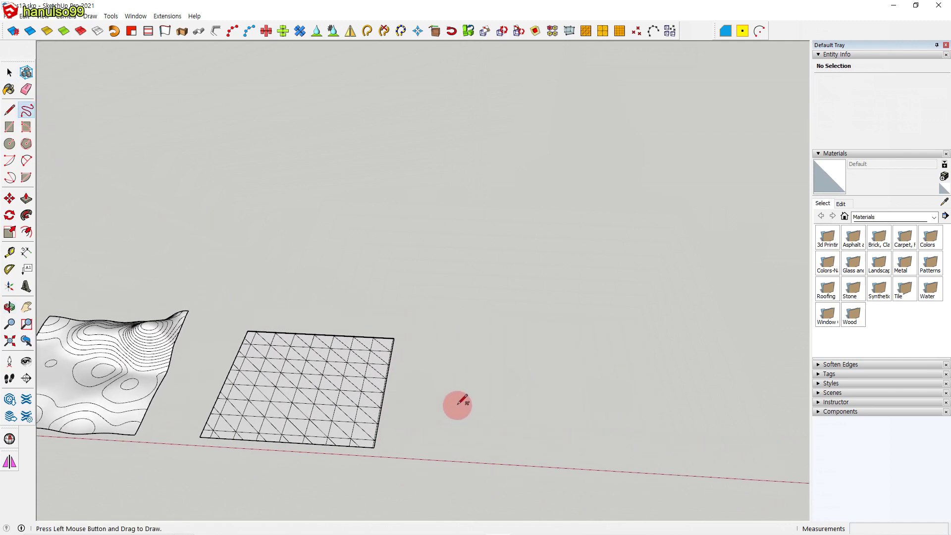
{"action": "mouse_move", "coordinate": [455, 405]}
{"action": "left_mouse_down"}
{"action": "mouse_move", "coordinate": [500, 343]}
{"action": "mouse_move", "coordinate": [623, 373]}
{"action": "mouse_move", "coordinate": [583, 449]}
{"action": "mouse_move", "coordinate": [456, 477]}
{"action": "mouse_move", "coordinate": [456, 405]}
{"action": "left_mouse_up"}
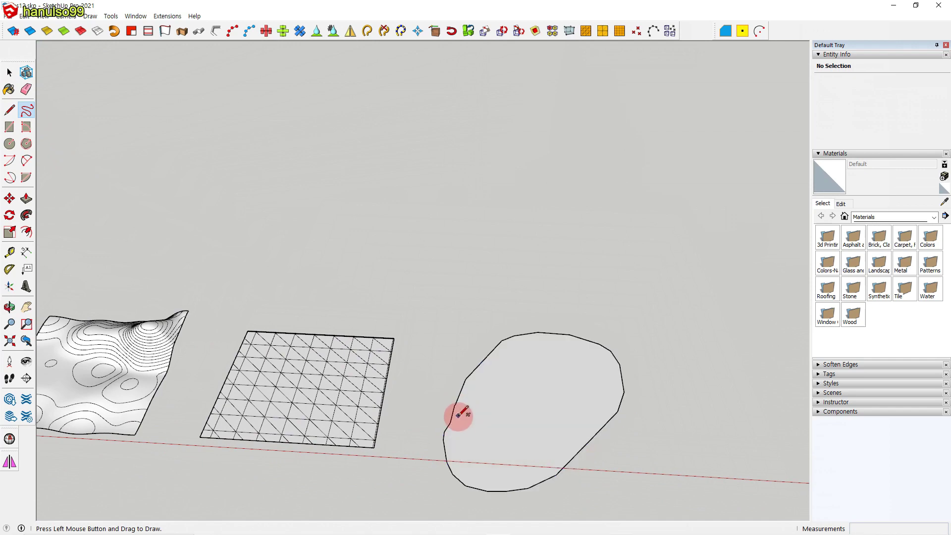
{"action": "scroll", "coordinate": [456, 405], "scroll_direction": "up", "scroll_amount": 6}
{"action": "scroll", "coordinate": [459, 400], "scroll_direction": "down", "scroll_amount": 10}
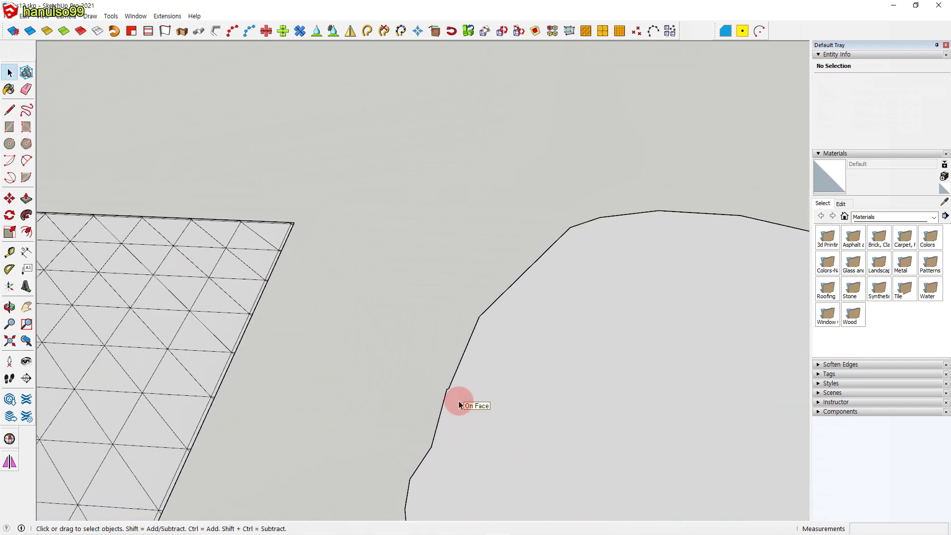
- Generate a mesh on the freehand shape's face with a cell size of 1000 mm
{"action": "key", "text": "space"}
{"action": "left_click", "coordinate": [530, 409]}
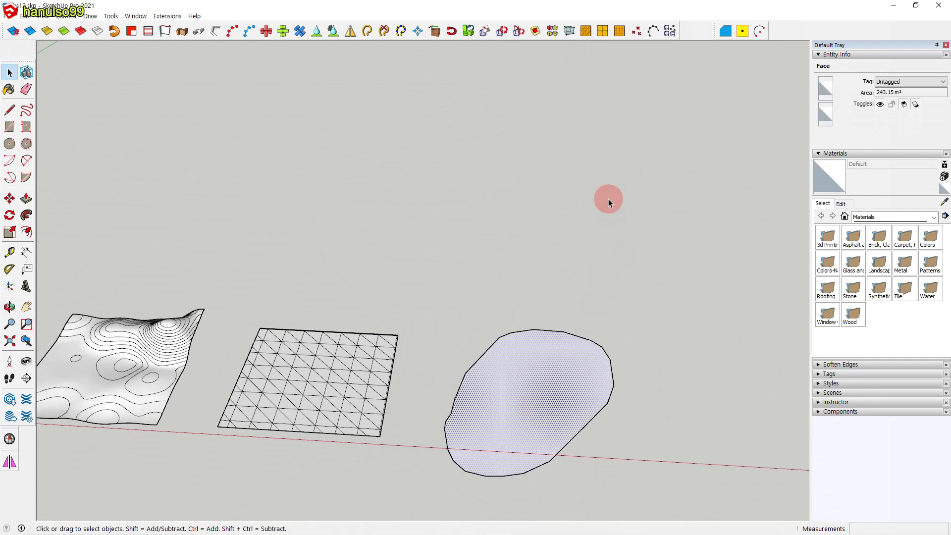
{"action": "left_click", "coordinate": [585, 31]}
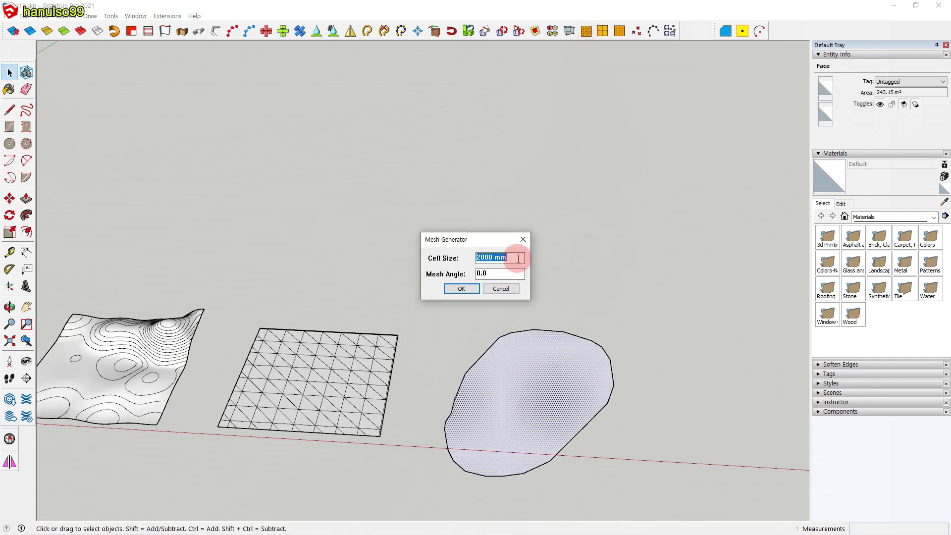
{"action": "type", "text": "1000"}
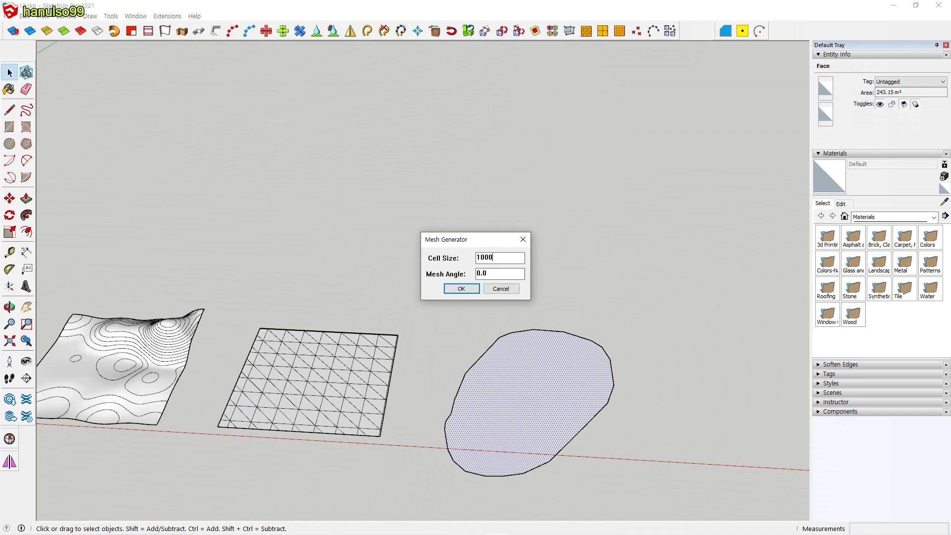
{"action": "left_click", "coordinate": [461, 289]}
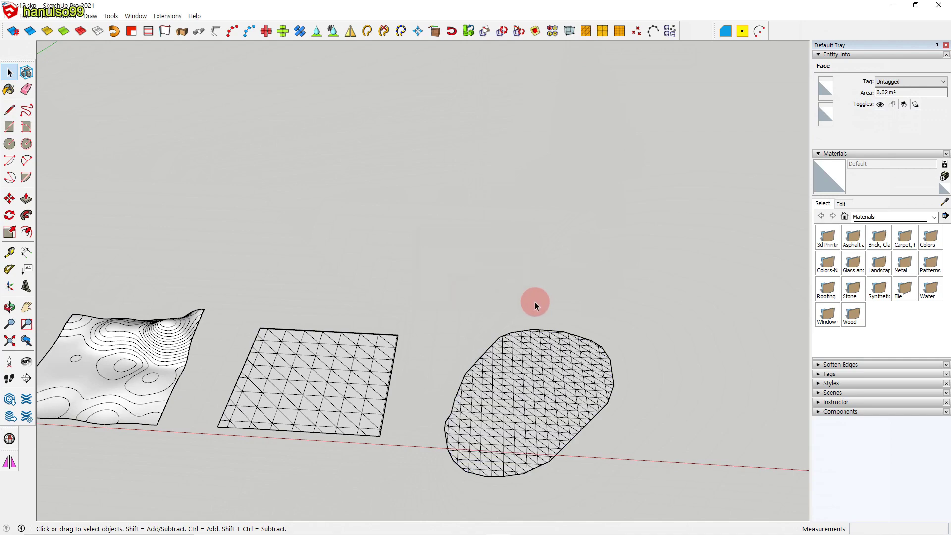
{"action": "scroll", "coordinate": [553, 374], "scroll_direction": "up", "scroll_amount": 6}
{"action": "middle_click_drag", "start_coordinate": [568, 403], "coordinate": [591, 396], "text": "shift"}
{"action": "scroll", "coordinate": [591, 397], "scroll_direction": "up", "scroll_amount": 1}
{"action": "left_click", "coordinate": [591, 394]}
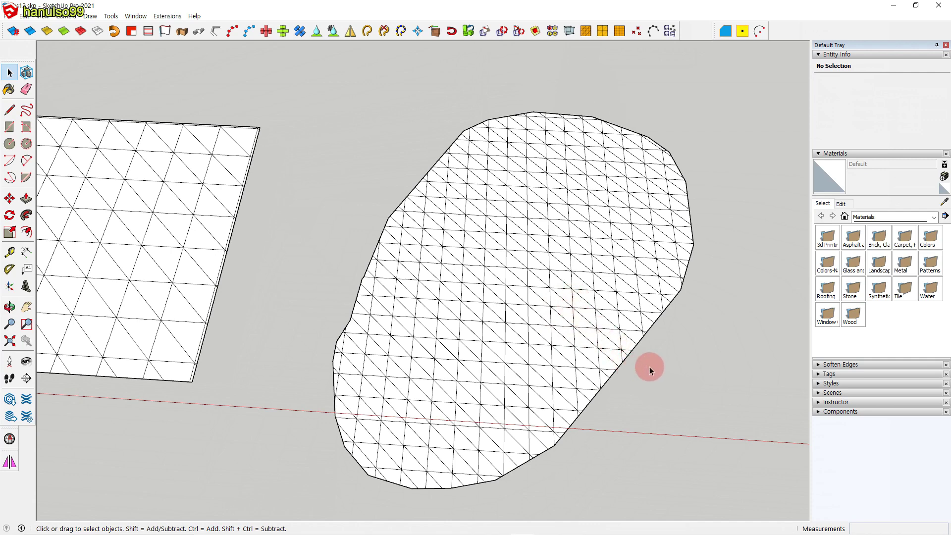
- Replace the mesh on the freehand shape with one of 1000 mm cell size and a 45 degree mesh angle
{"action": "key", "text": "ctrl+z"}
{"action": "left_click", "coordinate": [558, 273]}
{"action": "left_click", "coordinate": [585, 31]}
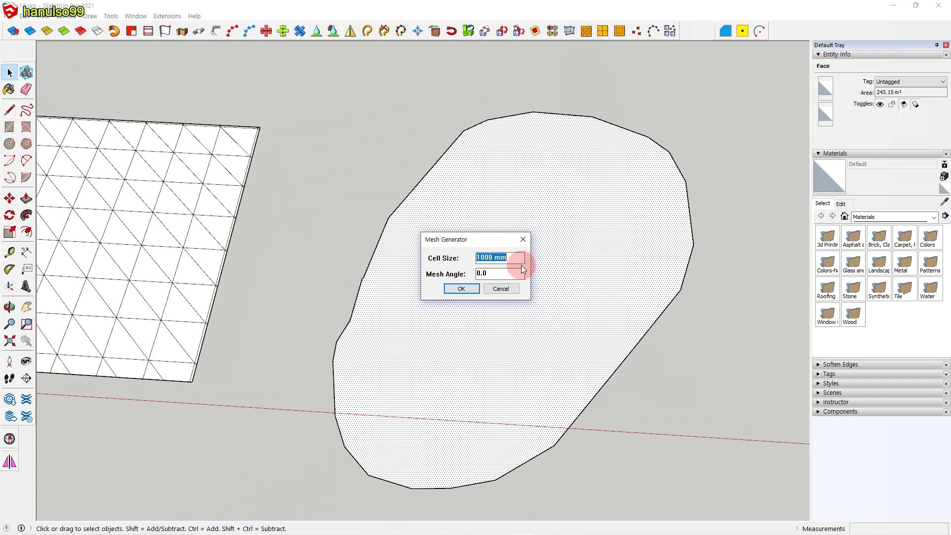
{"action": "double_click", "coordinate": [497, 274]}
{"action": "type", "text": "45"}
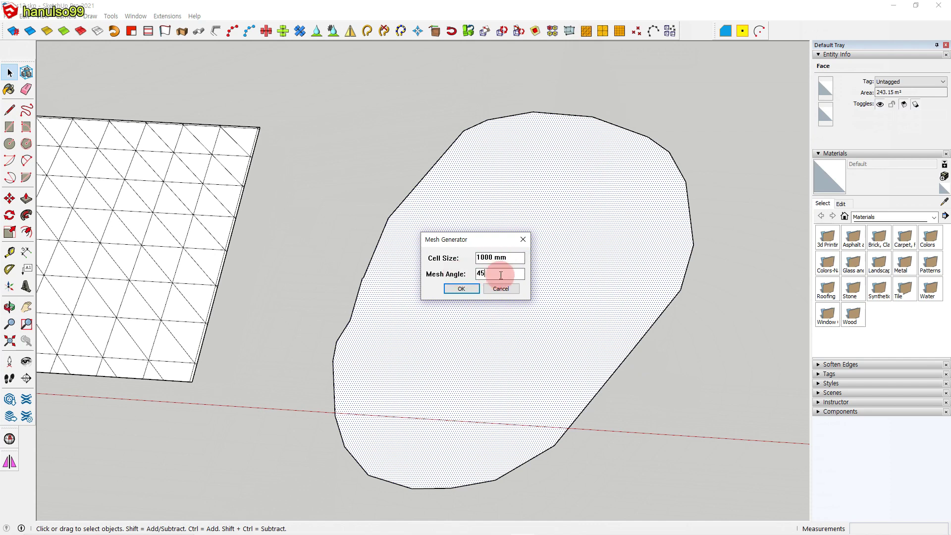
{"action": "left_click", "coordinate": [461, 288]}
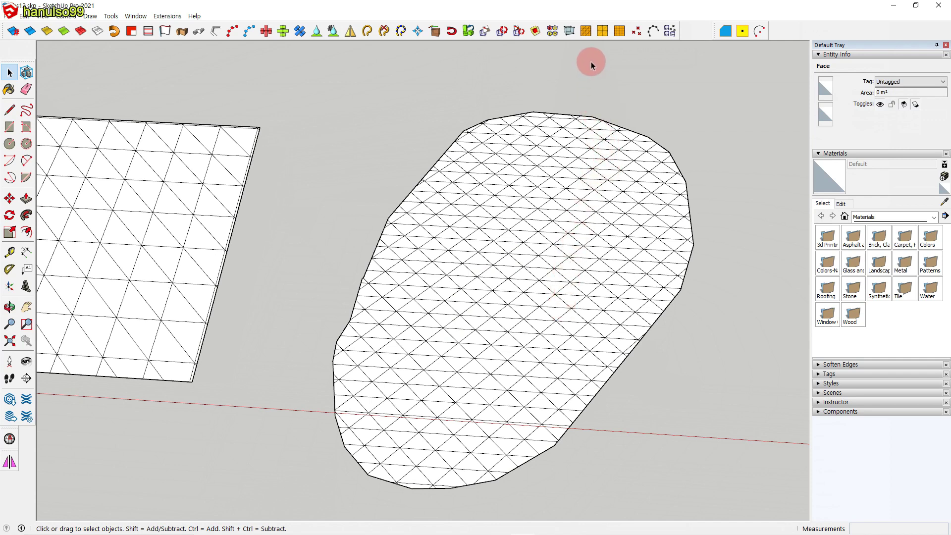
- Draw a 15000 by 15000 mm square on the ground to the right of the meshed freehand shape
{"action": "left_click", "coordinate": [602, 32]}
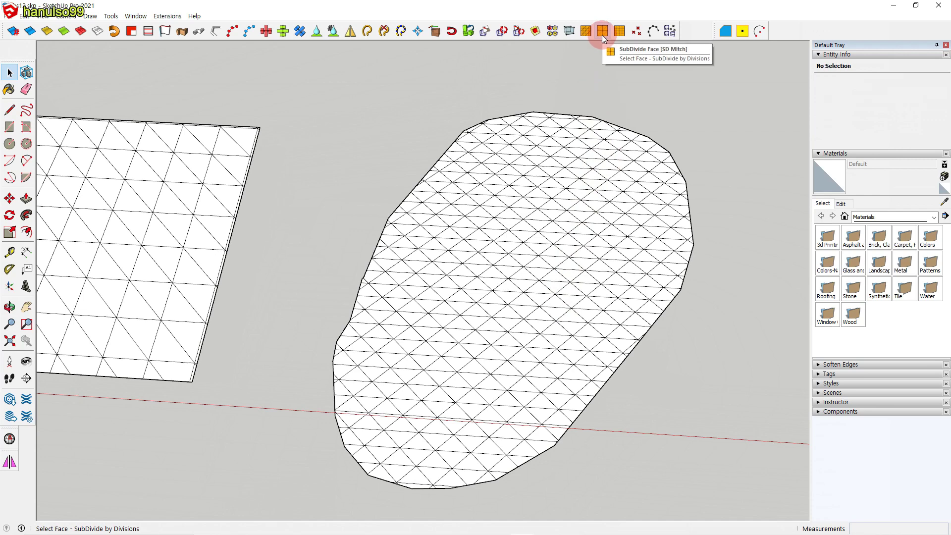
{"action": "scroll", "coordinate": [652, 180], "scroll_direction": "down", "scroll_amount": 5}
{"action": "middle_click_drag", "start_coordinate": [692, 238], "coordinate": [501, 233], "text": "shift"}
{"action": "key", "text": "r"}
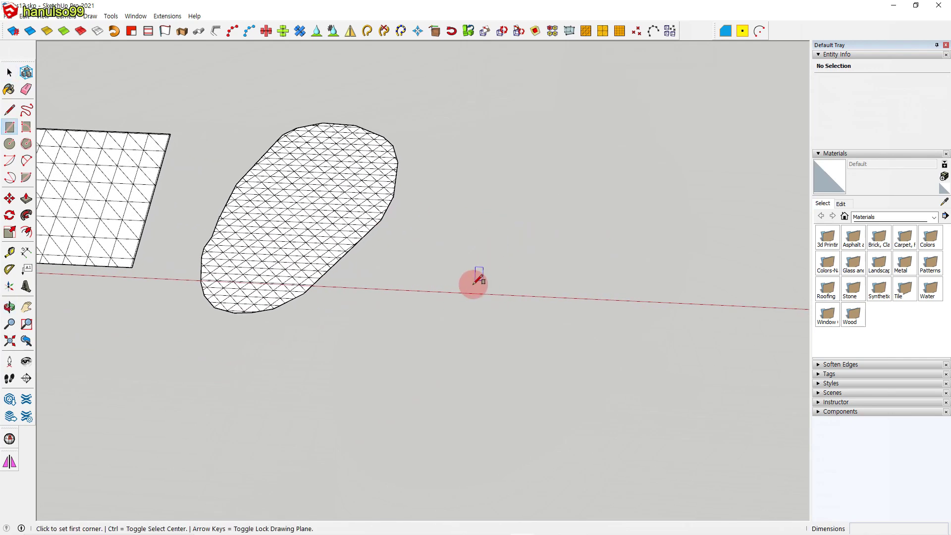
{"action": "left_click", "coordinate": [473, 284]}
{"action": "type", "text": "15000,"}
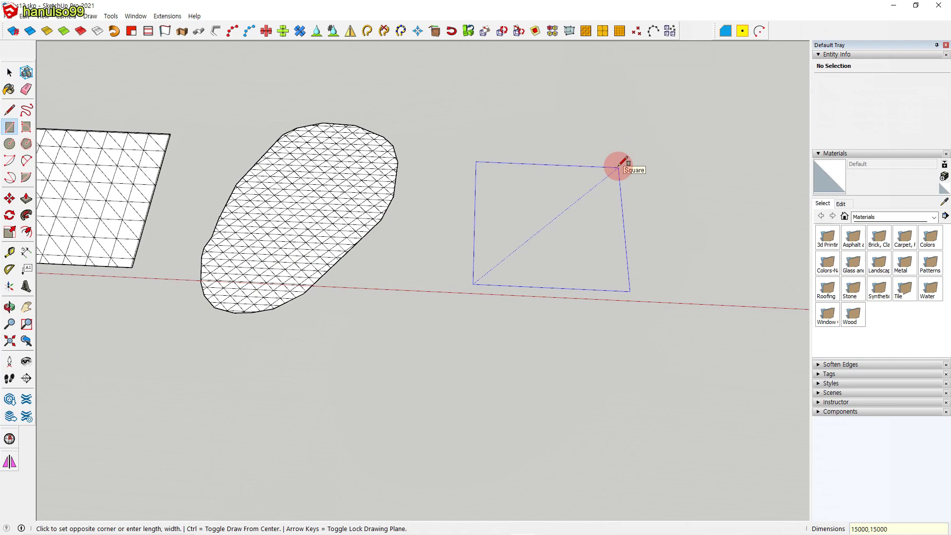
{"action": "type", "text": "15000"}
{"action": "key", "text": "Return"}
{"action": "key", "text": "space"}
{"action": "middle_click_drag", "start_coordinate": [616, 166], "coordinate": [525, 235], "text": "shift"}
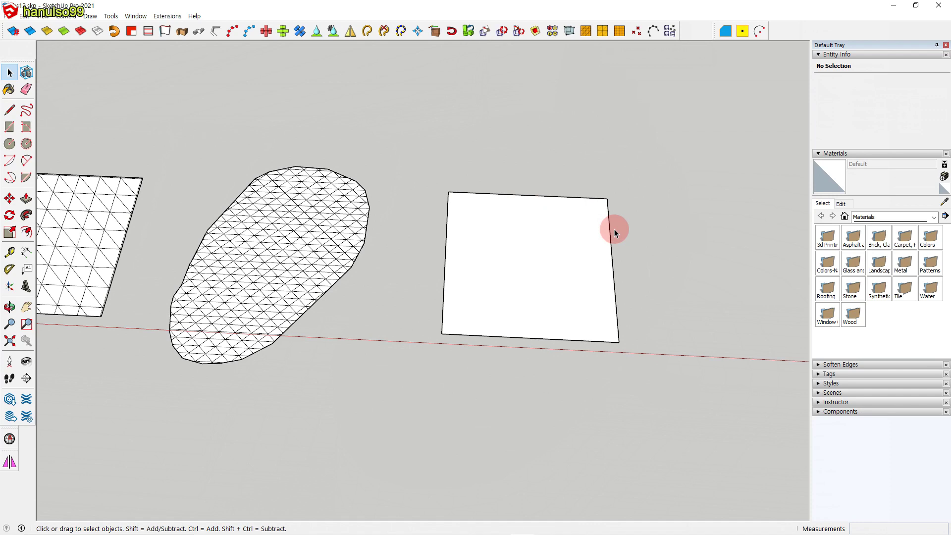
- Subdivide the plain square's face with 1 division and check each resulting triangle
{"action": "left_click_drag", "start_coordinate": [405, 170], "coordinate": [669, 411]}
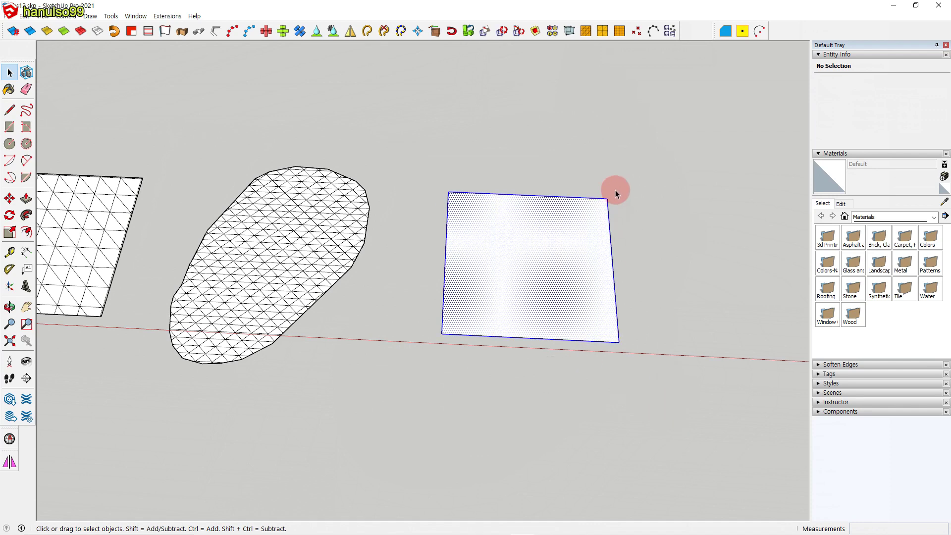
{"action": "left_click", "coordinate": [603, 32]}
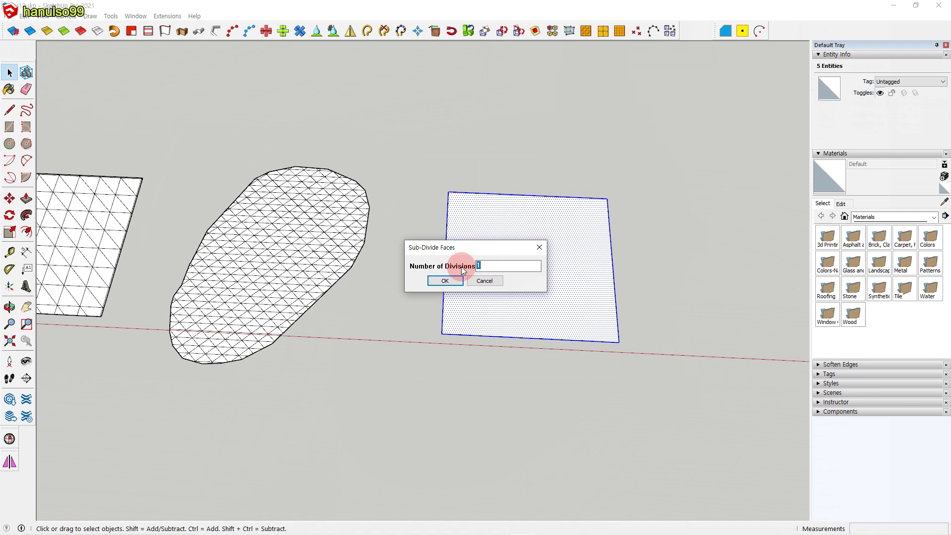
{"action": "left_click", "coordinate": [445, 280]}
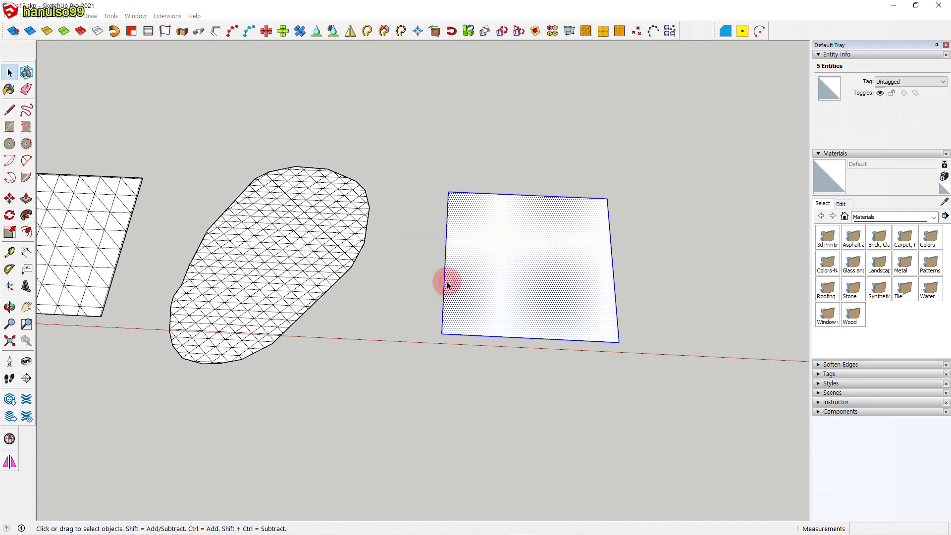
{"action": "left_click", "coordinate": [639, 242]}
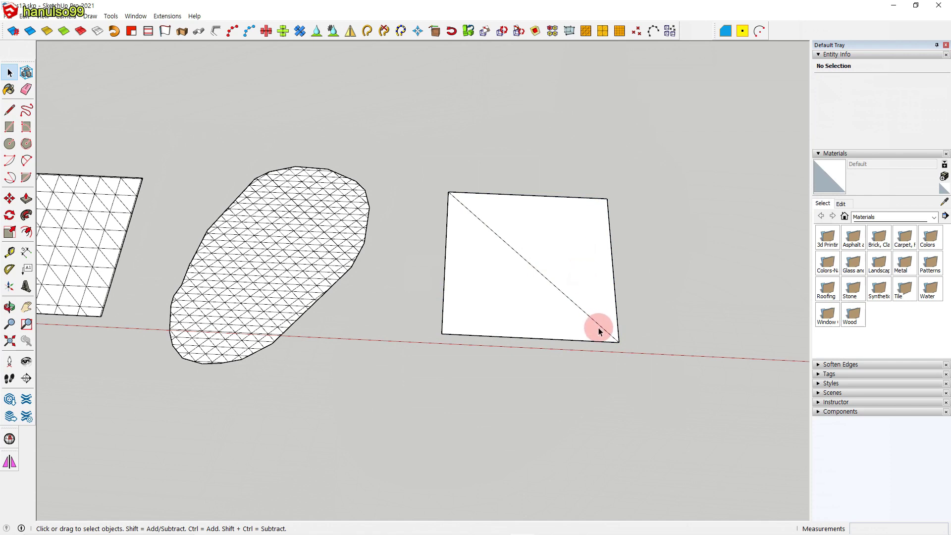
{"action": "left_click", "coordinate": [575, 259]}
{"action": "left_click", "coordinate": [543, 295]}
- Subdivide only the upper-right triangle of the square with 1 division and check its two parts
{"action": "left_click", "coordinate": [571, 254]}
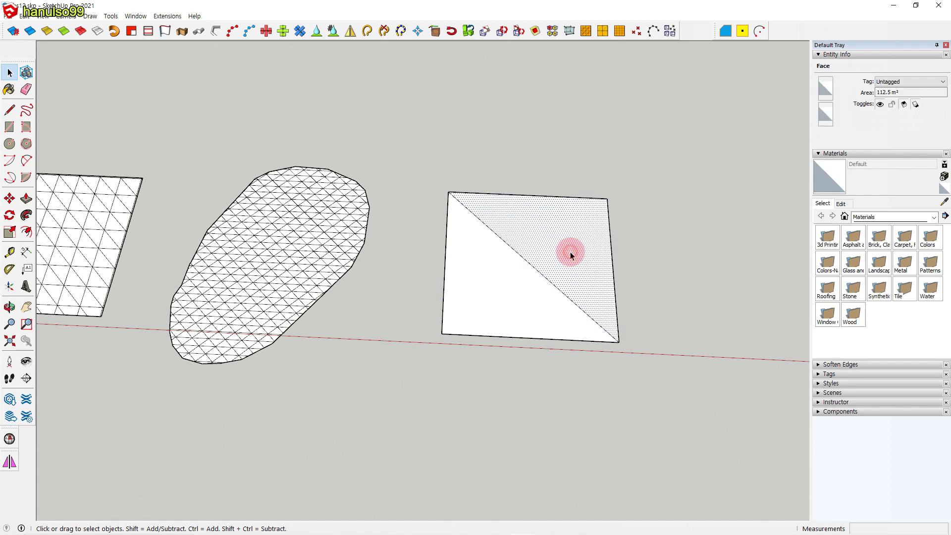
{"action": "left_click", "coordinate": [602, 33]}
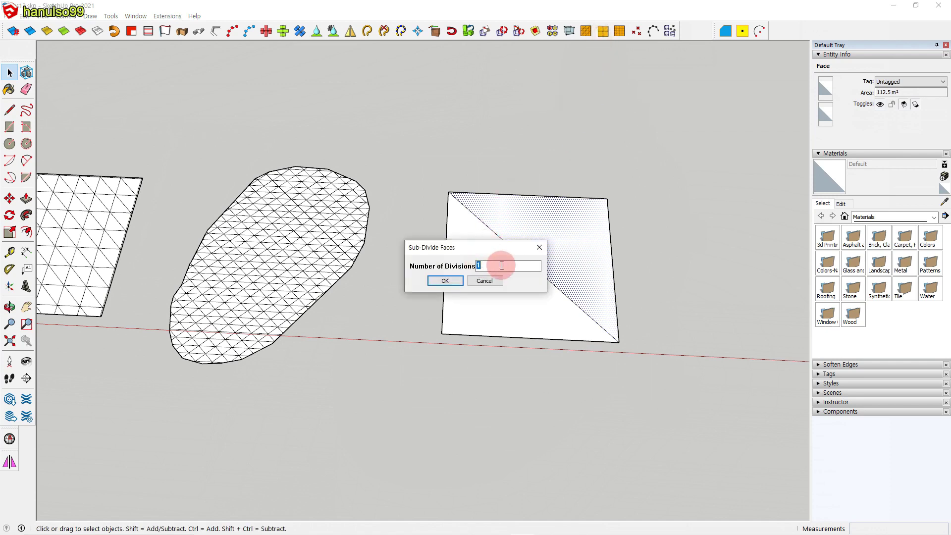
{"action": "left_click", "coordinate": [450, 280]}
{"action": "left_click", "coordinate": [538, 219]}
{"action": "left_click", "coordinate": [571, 259]}
{"action": "left_click", "coordinate": [541, 225]}
{"action": "left_click", "coordinate": [578, 262]}
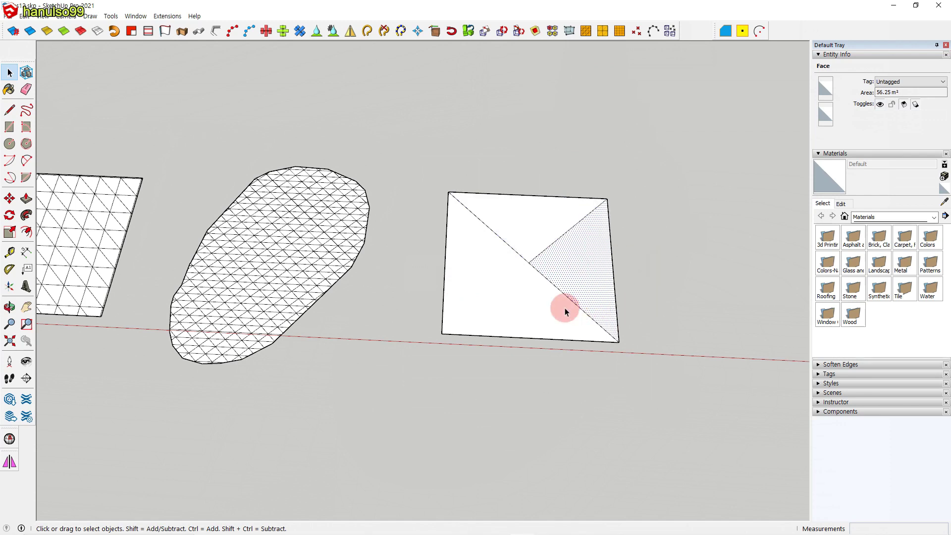
- Subdivide the lower-left triangle of the square with 2 divisions
{"action": "left_click", "coordinate": [513, 300]}
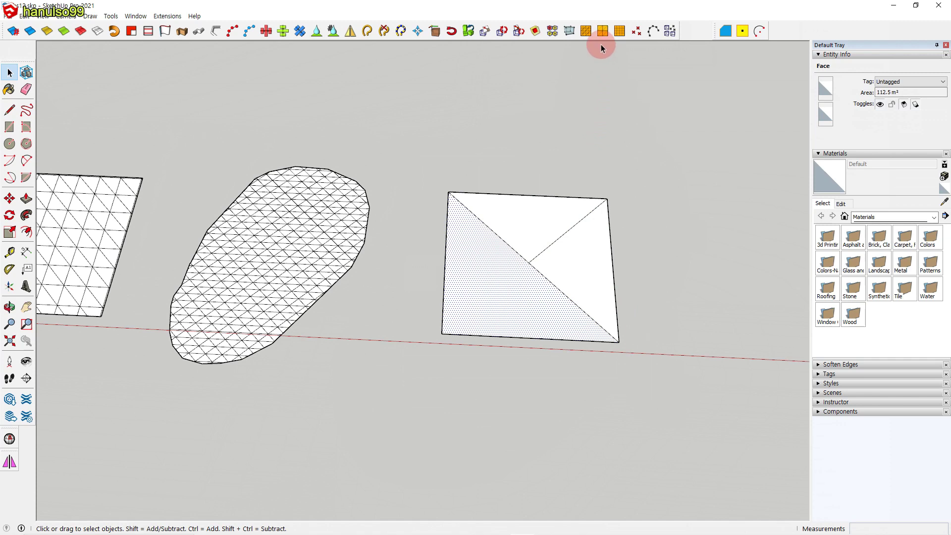
{"action": "left_click", "coordinate": [602, 31]}
{"action": "type", "text": "2"}
{"action": "left_click", "coordinate": [444, 280]}
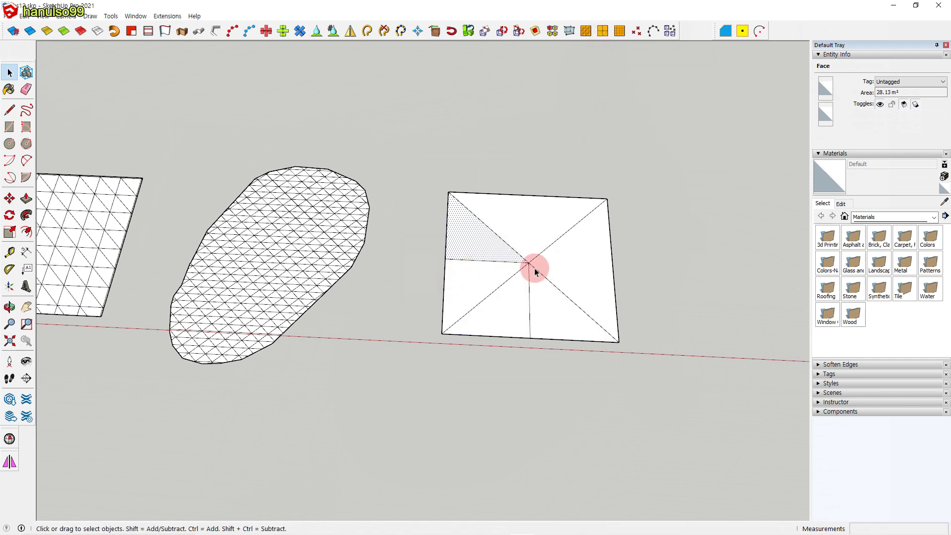
{"action": "left_click", "coordinate": [663, 273]}
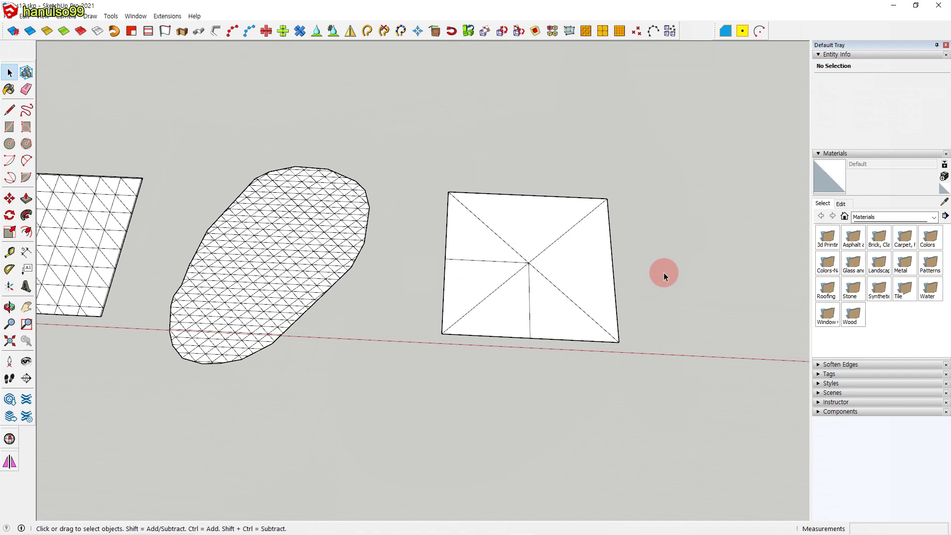
- Undo the last subdivision and draw a line from the square's centre to its lower-left corner
{"action": "key", "text": "ctrl+z"}
{"action": "key", "text": "l"}
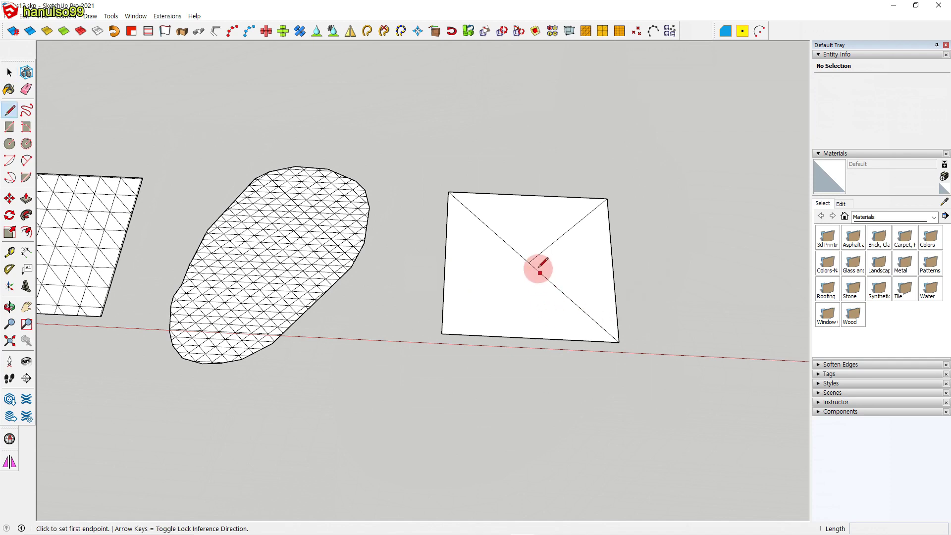
{"action": "left_click", "coordinate": [530, 262]}
{"action": "left_click", "coordinate": [442, 333]}
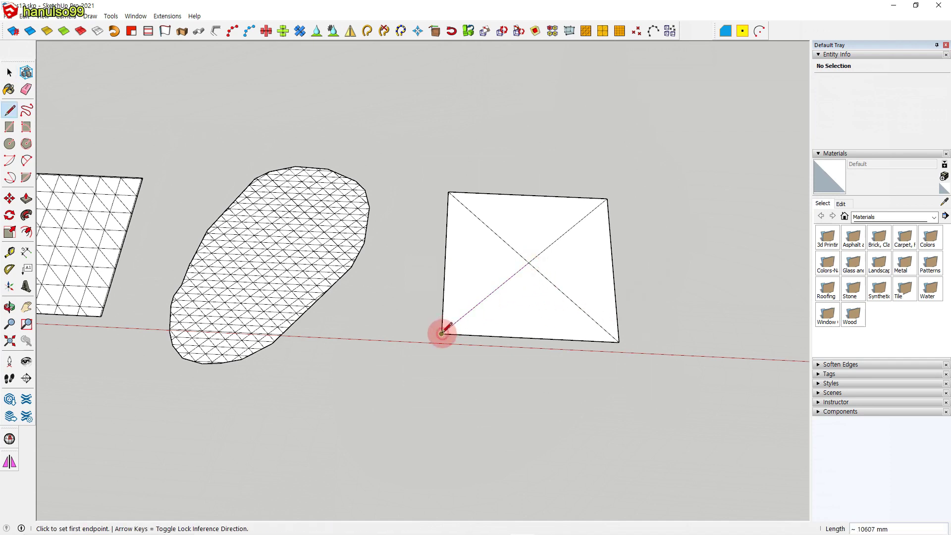
{"action": "key", "text": "space"}
{"action": "left_click", "coordinate": [527, 299]}
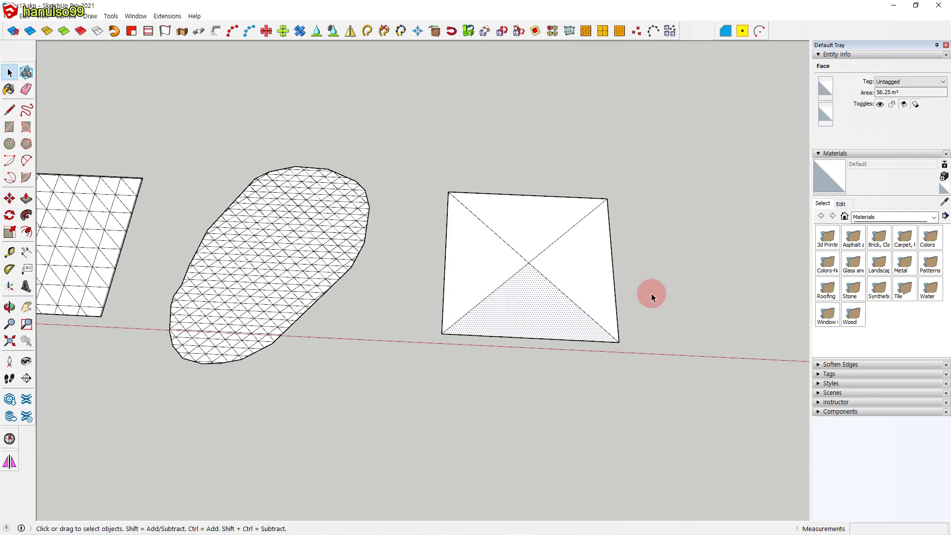
- Draw lines from the square's centre to the midpoints of its left and bottom edges
{"action": "key", "text": "l"}
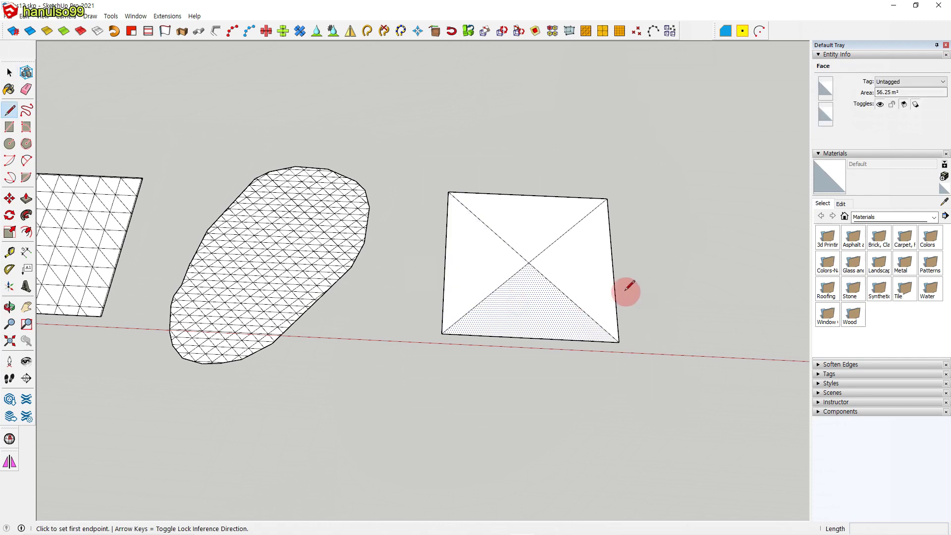
{"action": "left_click", "coordinate": [529, 262]}
{"action": "left_click", "coordinate": [445, 259]}
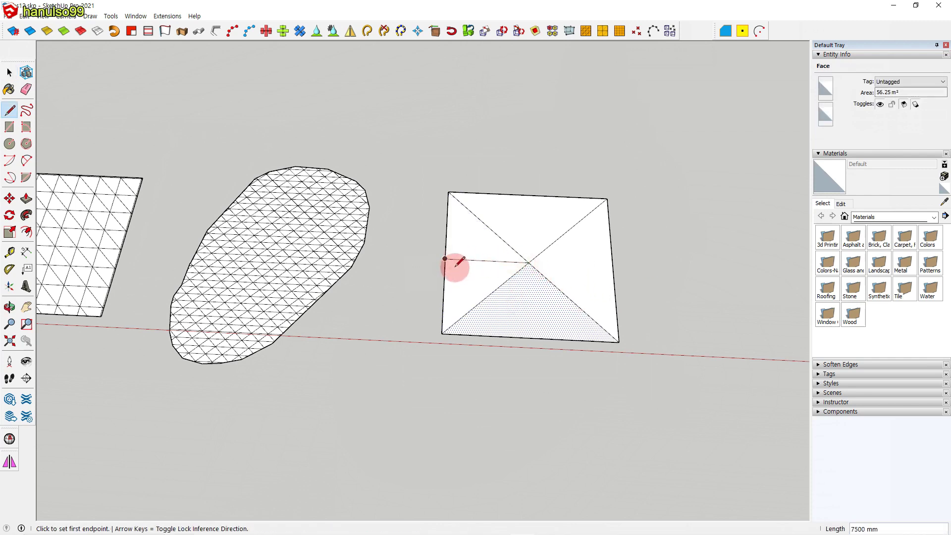
{"action": "left_click", "coordinate": [529, 263]}
{"action": "left_click", "coordinate": [530, 338]}
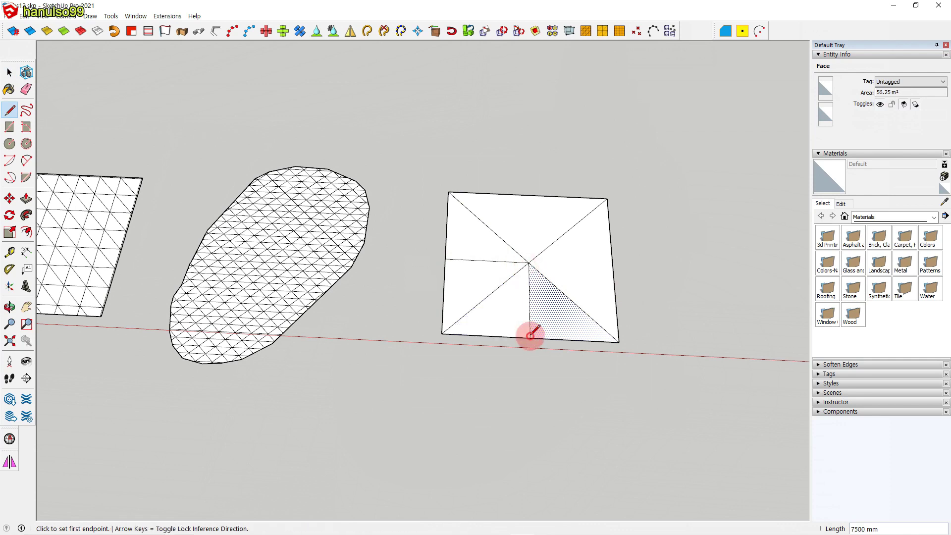
{"action": "key", "text": "space"}
{"action": "left_click", "coordinate": [669, 321]}
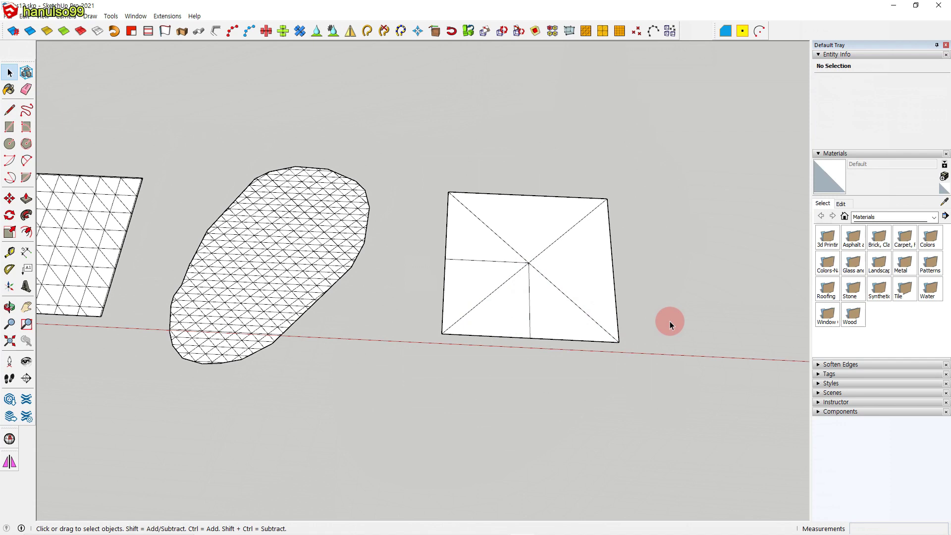
- Undo the drawn lines and the subdivisions back to the undivided square
{"action": "key", "text": "ctrl+z"}
{"action": "key", "text": "ctrl+z"}
{"action": "key", "text": "ctrl+z"}
{"action": "key", "text": "ctrl+z"}
{"action": "key", "text": "ctrl+z"}
{"action": "key", "text": "ctrl+z"}
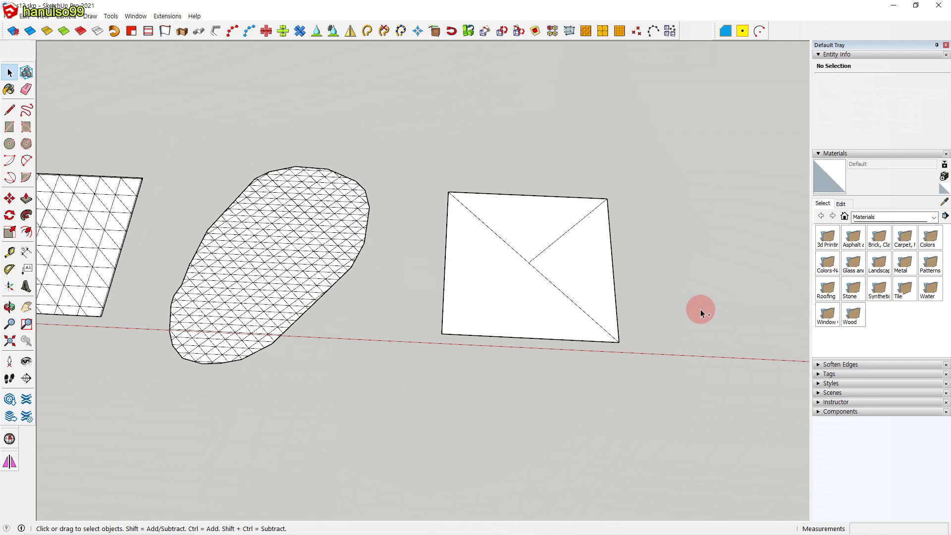
- Copy the plain square along the red axis to a spot just right of the original
{"action": "scroll", "coordinate": [700, 309], "scroll_direction": "down", "scroll_amount": 2}
{"action": "left_click_drag", "start_coordinate": [511, 241], "coordinate": [713, 356]}
{"action": "key", "text": "m"}
{"action": "key", "text": "ctrl"}
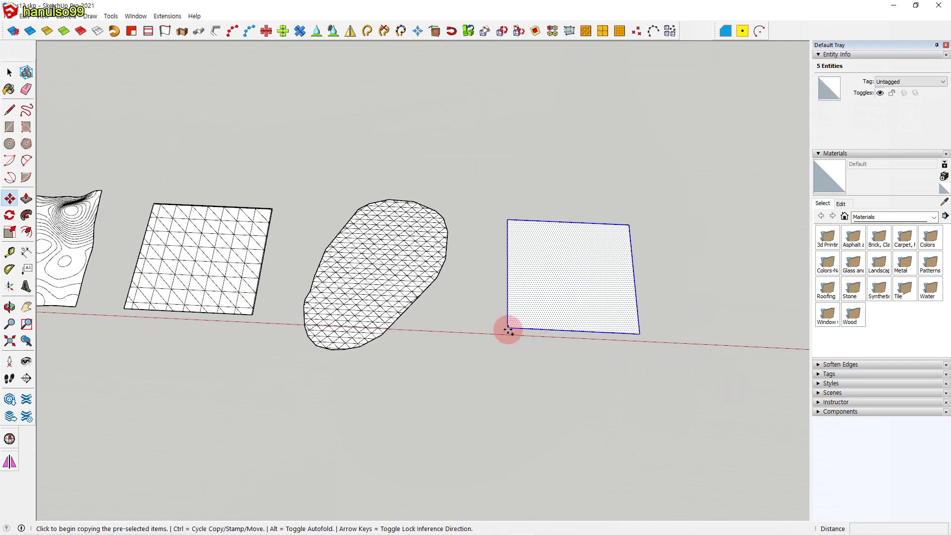
{"action": "left_click", "coordinate": [507, 329]}
{"action": "left_click", "coordinate": [667, 334]}
{"action": "key", "text": "space"}
{"action": "left_click", "coordinate": [669, 369]}
{"action": "middle_click_drag", "start_coordinate": [676, 369], "coordinate": [582, 369], "text": "shift"}
- Subdivide the original square's face with 2 divisions
{"action": "left_click_drag", "start_coordinate": [389, 185], "coordinate": [547, 381]}
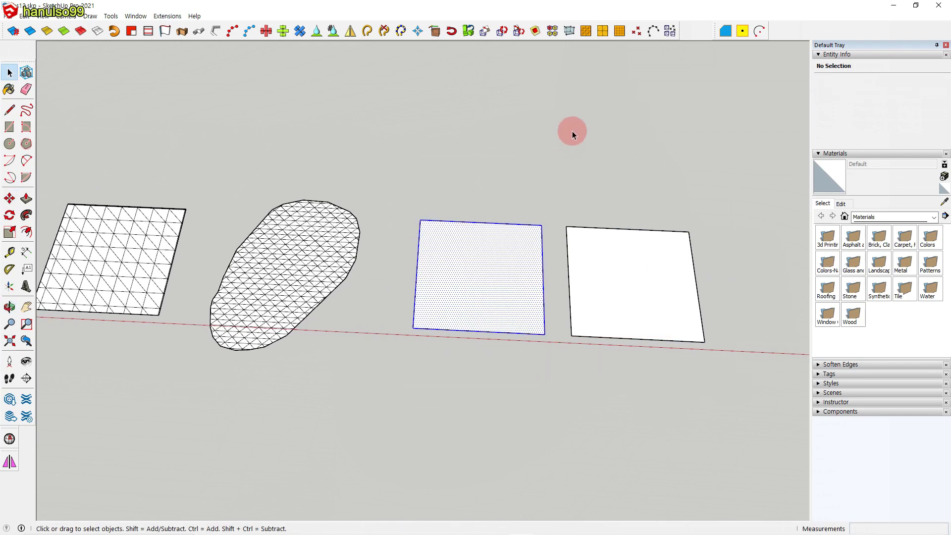
{"action": "left_click", "coordinate": [603, 30]}
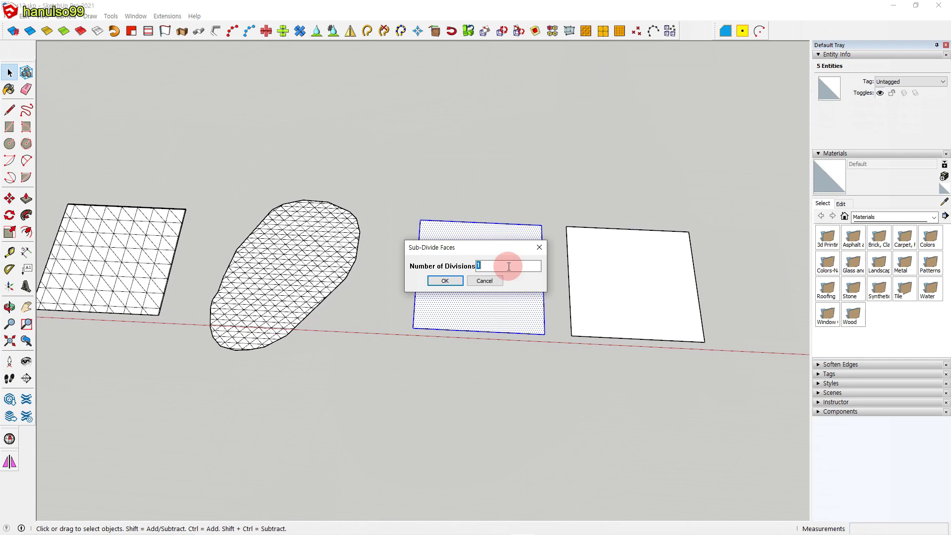
{"action": "type", "text": "2"}
{"action": "left_click", "coordinate": [456, 280]}
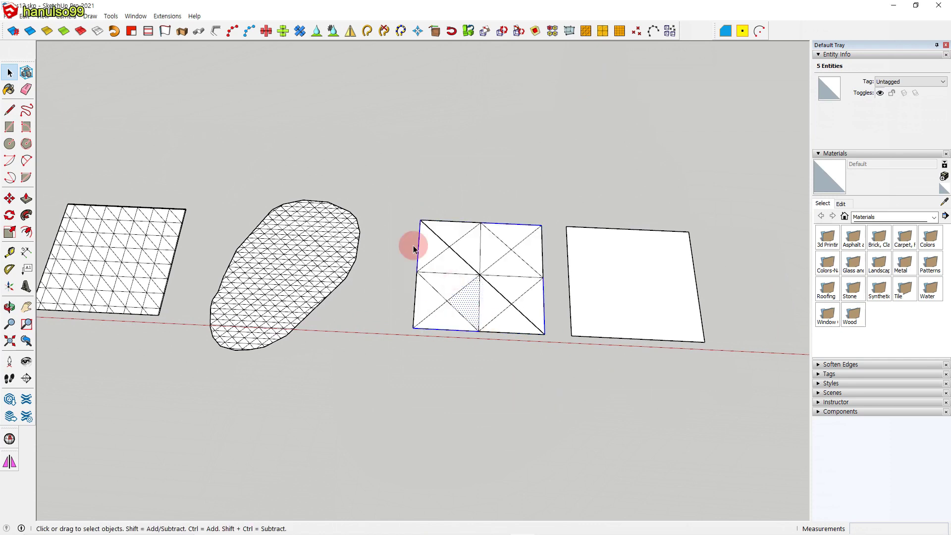
- Subdivide the copied square with 1 division, and subdivide its resulting triangles once more with 1 division
{"action": "left_click_drag", "start_coordinate": [557, 206], "coordinate": [711, 349]}
{"action": "left_click", "coordinate": [602, 31]}
{"action": "left_click", "coordinate": [451, 281]}
{"action": "left_click", "coordinate": [719, 226]}
{"action": "left_click_drag", "start_coordinate": [551, 207], "coordinate": [736, 354]}
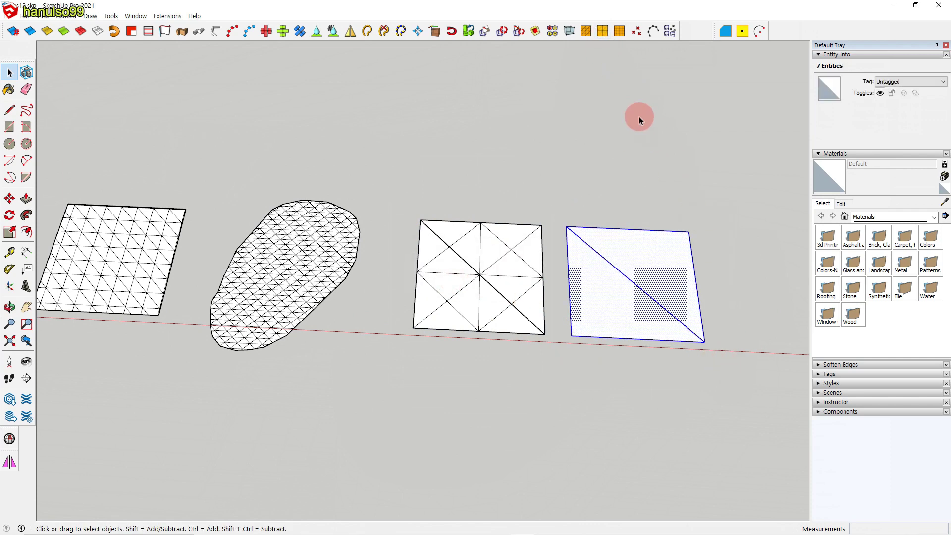
{"action": "left_click", "coordinate": [602, 31]}
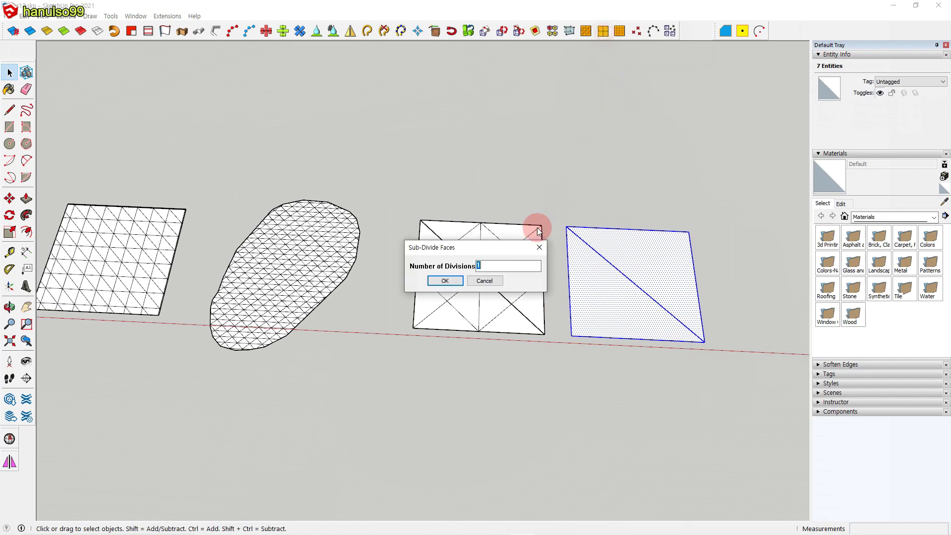
{"action": "left_click", "coordinate": [445, 281]}
{"action": "left_click", "coordinate": [652, 171]}
- Subdivide all triangles of the copied square two more times, using 1 division each time
{"action": "left_click_drag", "start_coordinate": [551, 207], "coordinate": [712, 354]}
{"action": "left_click", "coordinate": [603, 31]}
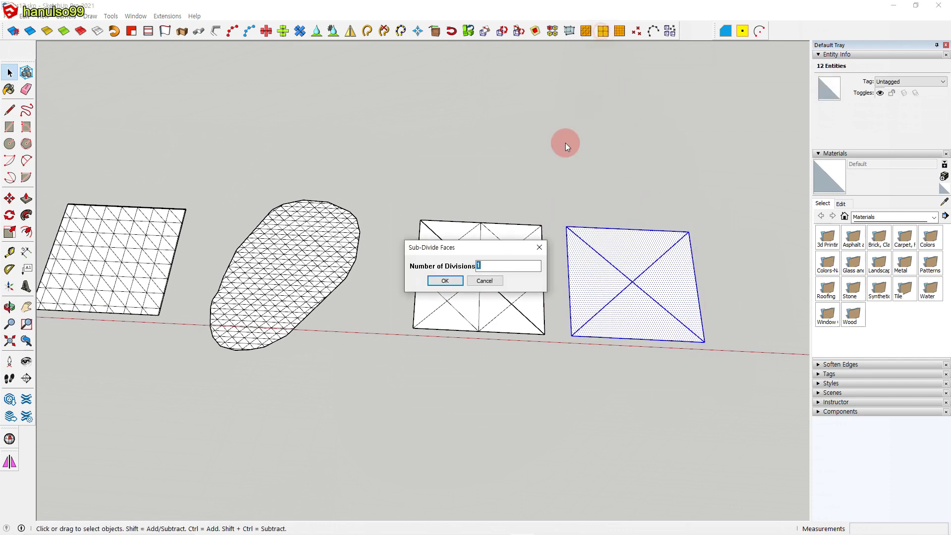
{"action": "left_click", "coordinate": [458, 281]}
{"action": "left_click", "coordinate": [736, 229]}
{"action": "left_click_drag", "start_coordinate": [560, 209], "coordinate": [738, 391]}
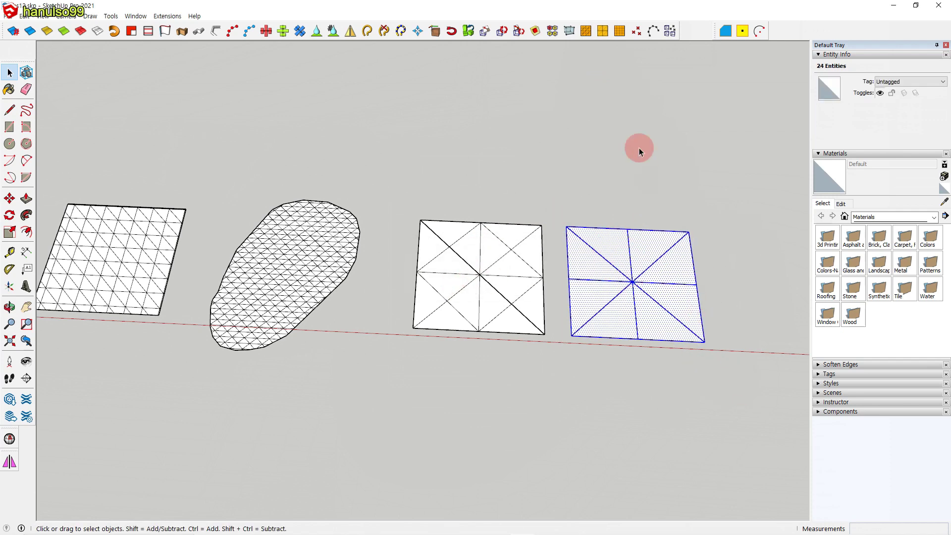
{"action": "left_click", "coordinate": [602, 31]}
{"action": "left_click", "coordinate": [442, 279]}
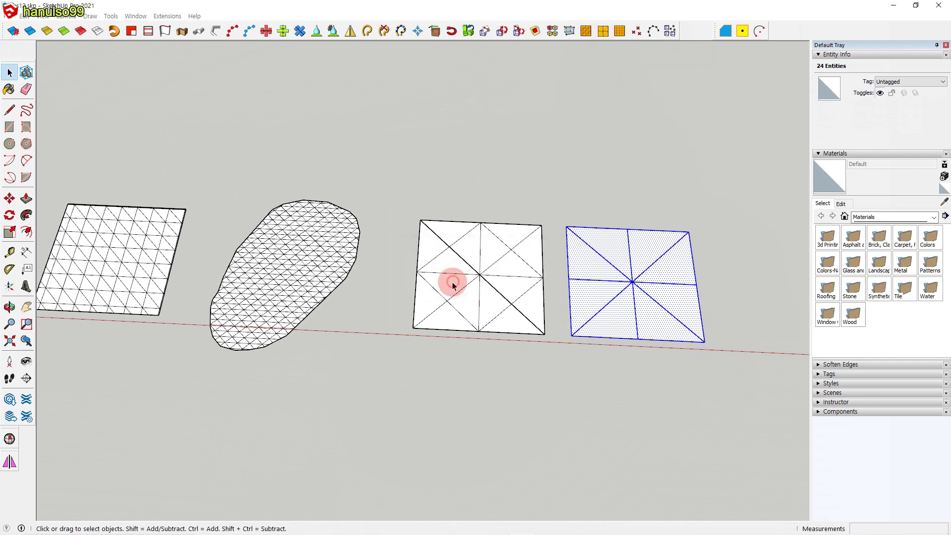
{"action": "left_click", "coordinate": [608, 187]}
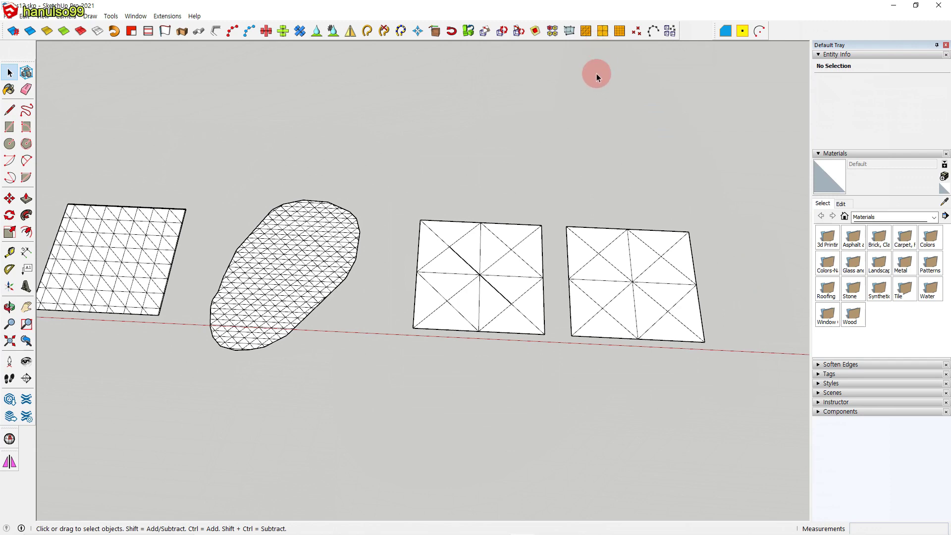
- Draw a 15000 x 15000 mm square along the red axis, just right of the two subdivided squares
{"action": "middle_click_drag", "start_coordinate": [607, 180], "coordinate": [569, 188]}
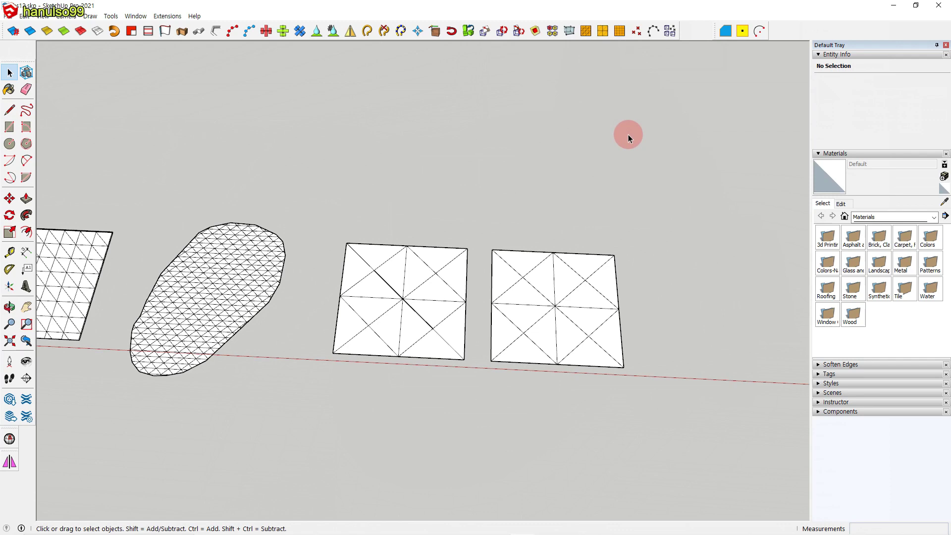
{"action": "scroll", "coordinate": [628, 135], "scroll_direction": "down", "scroll_amount": 3}
{"action": "middle_click_drag", "start_coordinate": [577, 285], "coordinate": [477, 298], "text": "shift"}
{"action": "key", "text": "r"}
{"action": "left_click", "coordinate": [464, 320]}
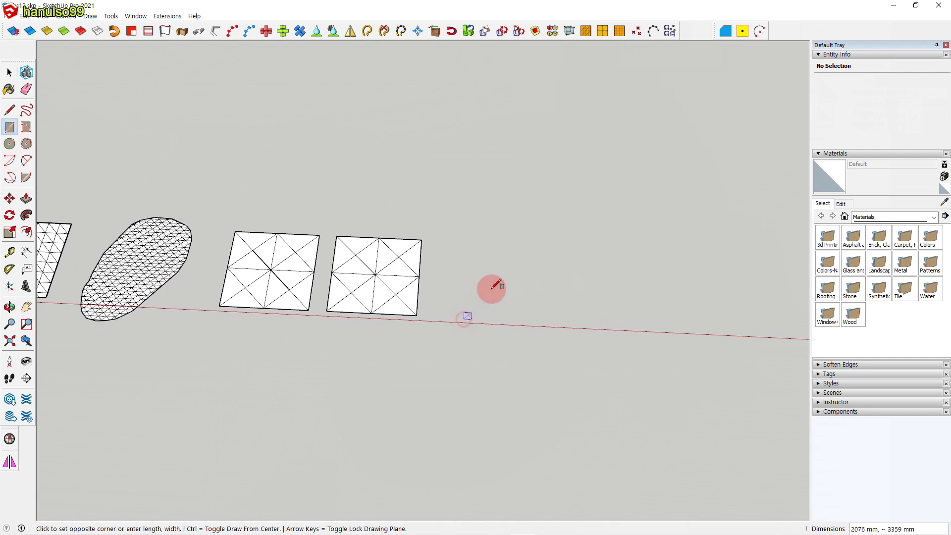
{"action": "type", "text": "15000"}
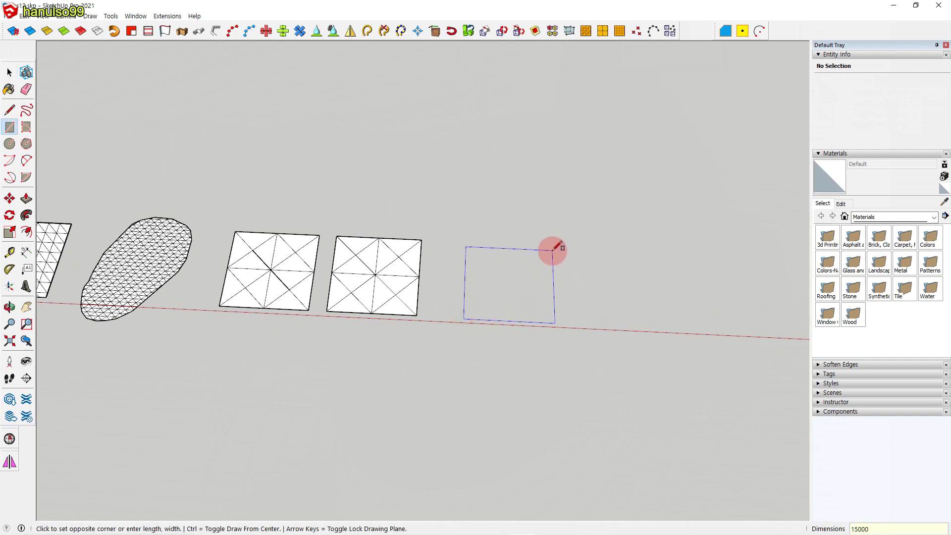
{"action": "type", "text": ",15000"}
{"action": "key", "text": "Return"}
- Copy the new plain square along the red axis to a spot just right of the original
{"action": "key", "text": "space"}
{"action": "left_click_drag", "start_coordinate": [431, 220], "coordinate": [577, 351]}
{"action": "key", "text": "m"}
{"action": "key", "text": "ctrl"}
{"action": "left_click", "coordinate": [464, 320]}
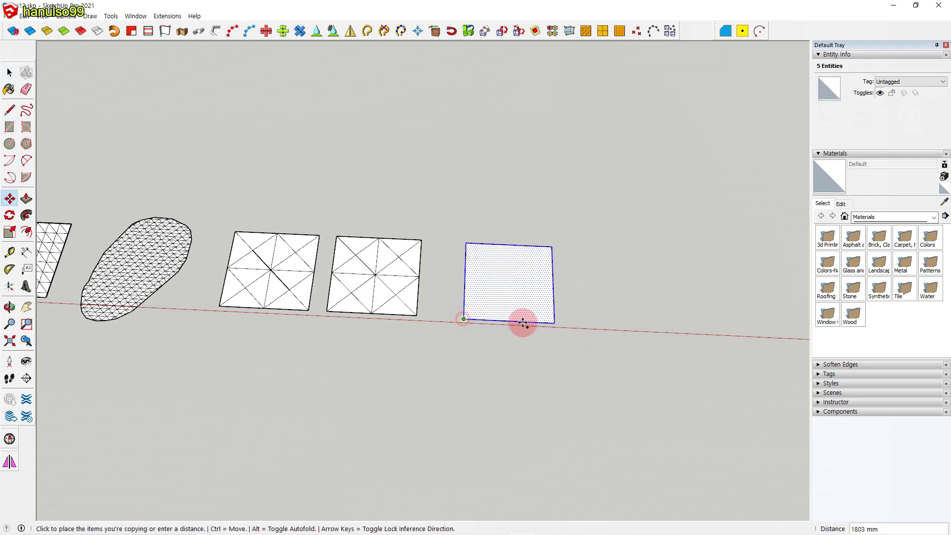
{"action": "left_click", "coordinate": [589, 325]}
{"action": "key", "text": "space"}
{"action": "left_click", "coordinate": [617, 351]}
- Move the copied square's upper-left corner inward to make an irregular quadrilateral
{"action": "middle_click_drag", "start_coordinate": [643, 363], "coordinate": [552, 397]}
{"action": "key", "text": "m"}
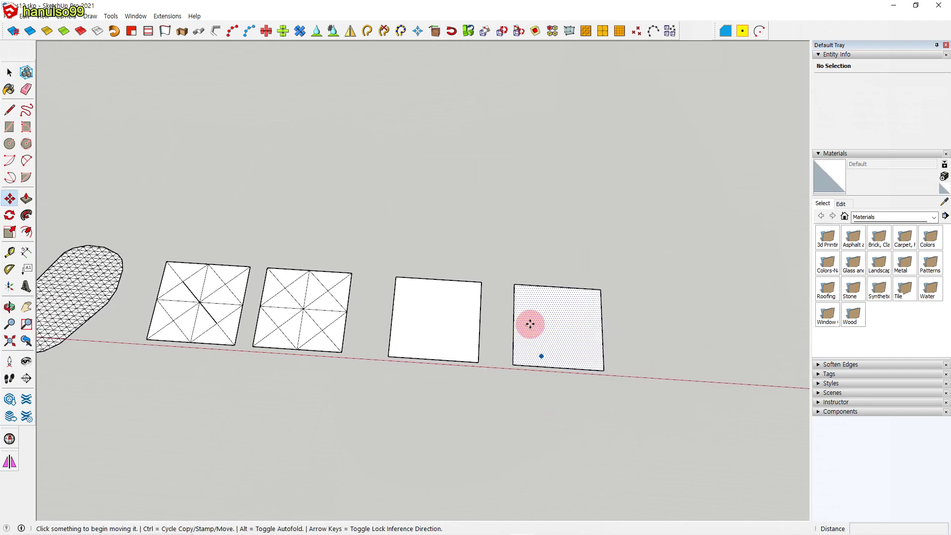
{"action": "left_click", "coordinate": [515, 284]}
{"action": "left_click", "coordinate": [537, 296]}
{"action": "key", "text": "space"}
{"action": "middle_click_drag", "start_coordinate": [636, 348], "coordinate": [628, 417]}
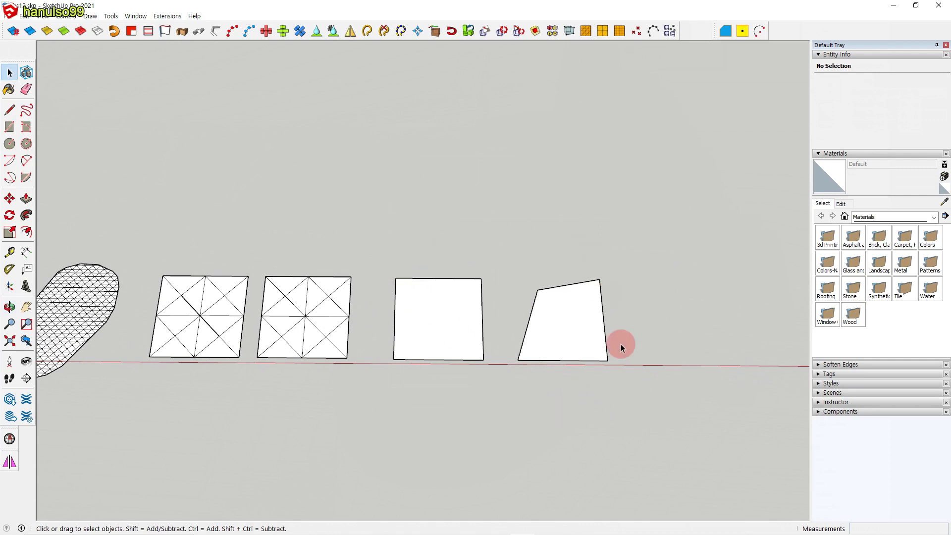
- Split the plain square's face into a grid with SplitUp, using 10 divisions
{"action": "left_click_drag", "start_coordinate": [388, 297], "coordinate": [505, 401]}
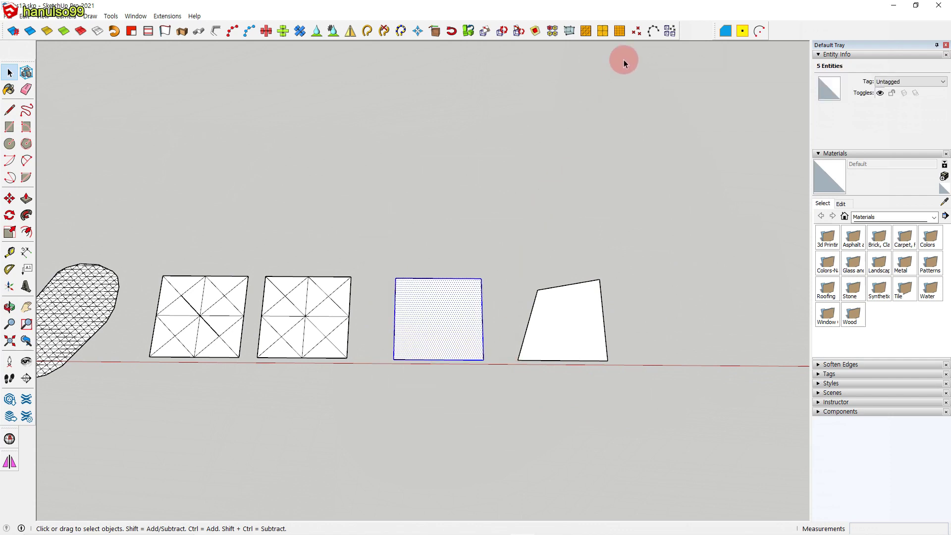
{"action": "left_click", "coordinate": [618, 30]}
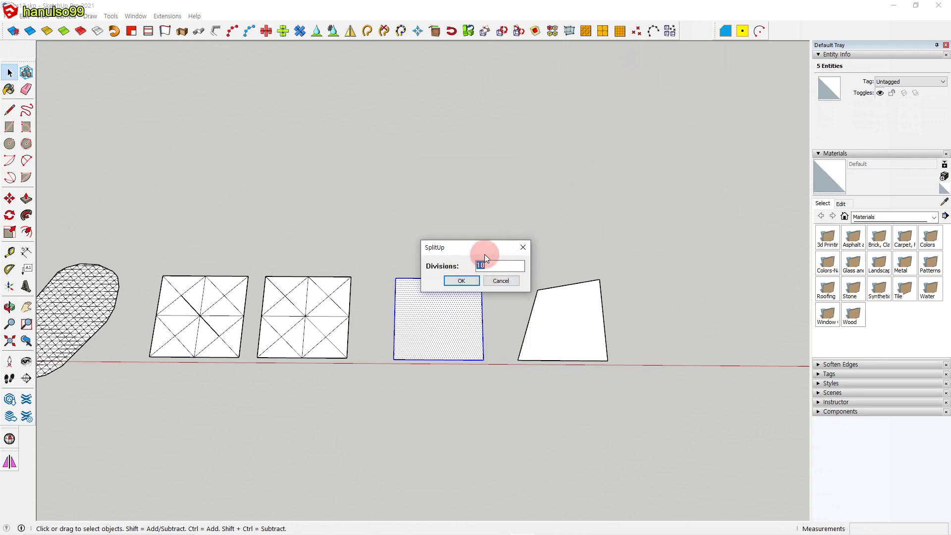
{"action": "left_click", "coordinate": [471, 280]}
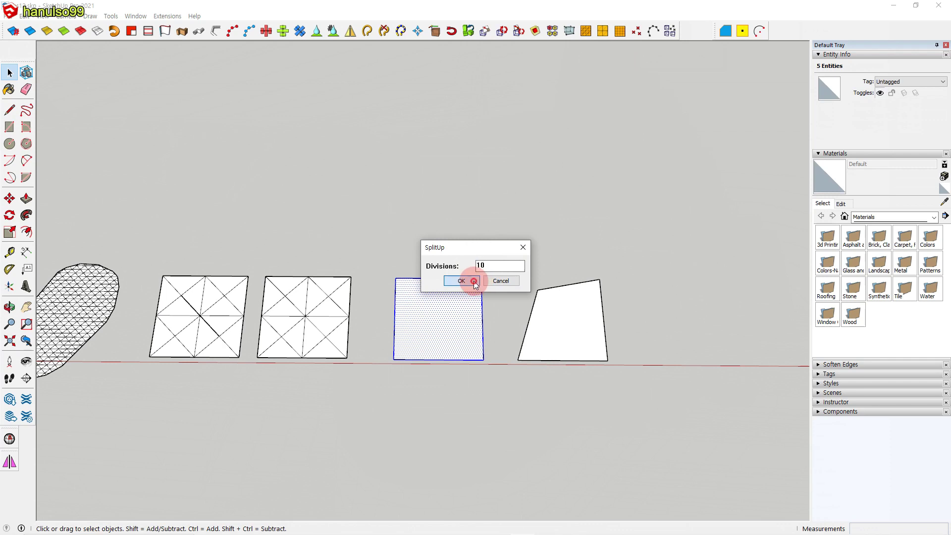
{"action": "left_click", "coordinate": [492, 296]}
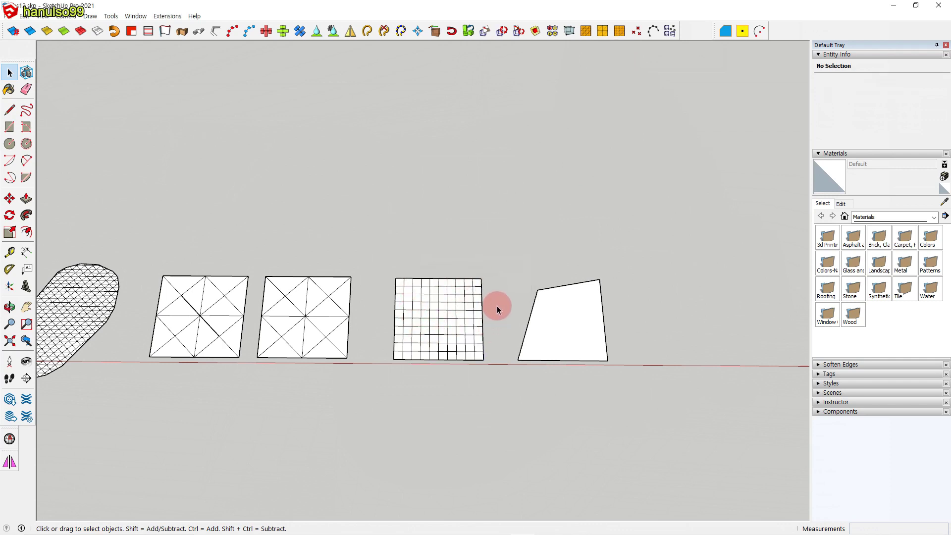
- Split the irregular quadrilateral's face into a grid with SplitUp, using 10 divisions
{"action": "left_click_drag", "start_coordinate": [492, 260], "coordinate": [640, 394]}
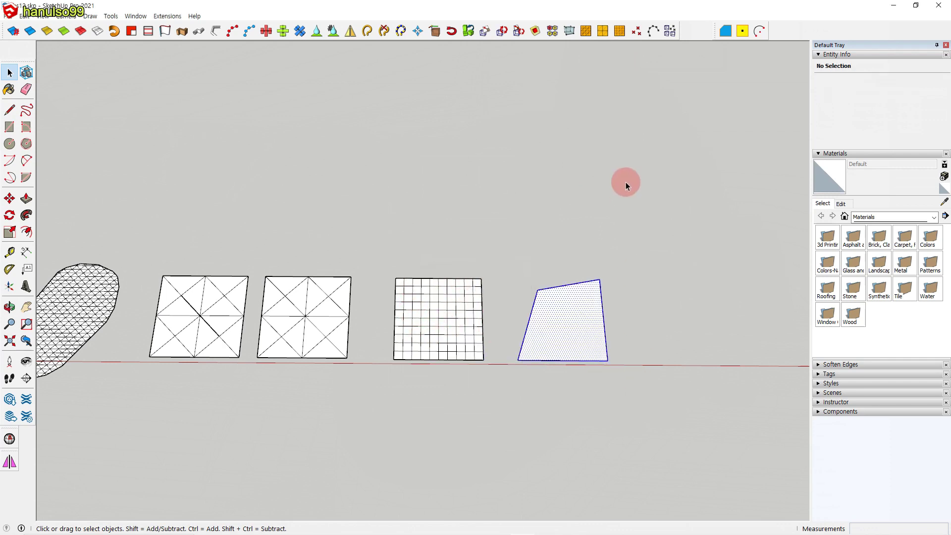
{"action": "left_click", "coordinate": [619, 30]}
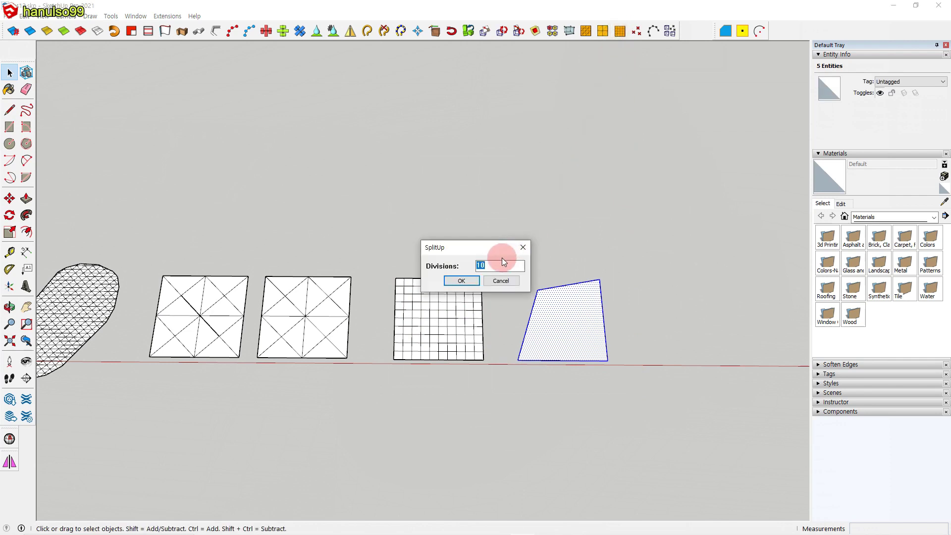
{"action": "left_click", "coordinate": [465, 281]}
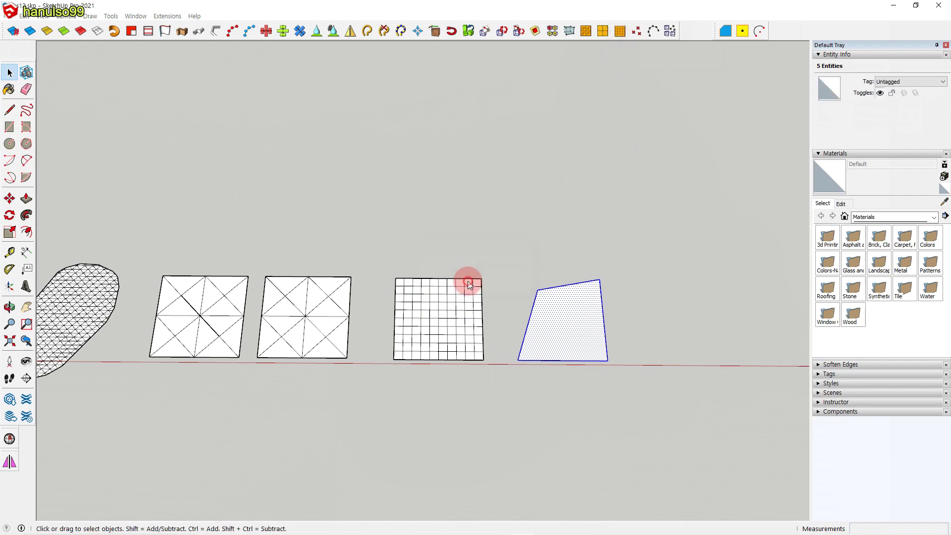
{"action": "left_click", "coordinate": [612, 311]}
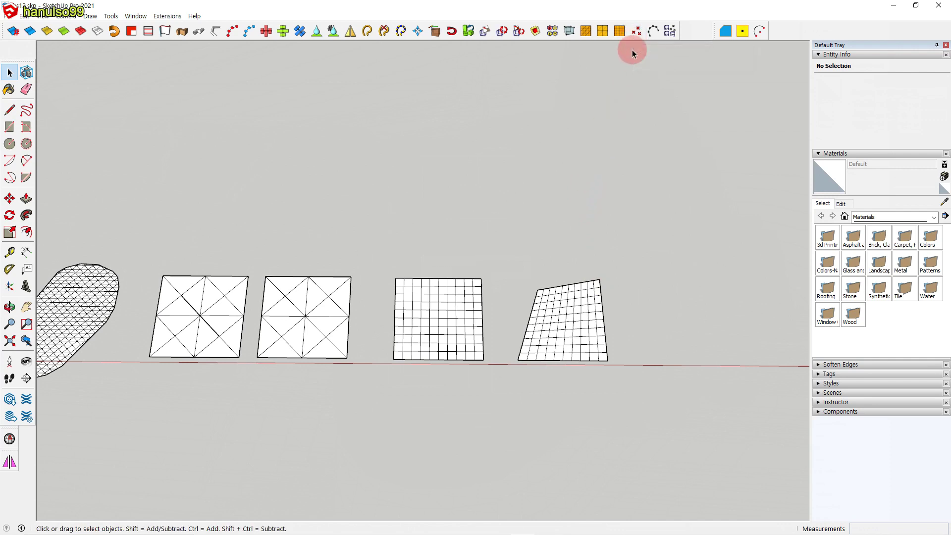
- Add ten individual guide points on the gridded square at upper grid intersections, an edge midpoint and cell centres
{"action": "middle_click_drag", "start_coordinate": [632, 50], "coordinate": [634, 54]}
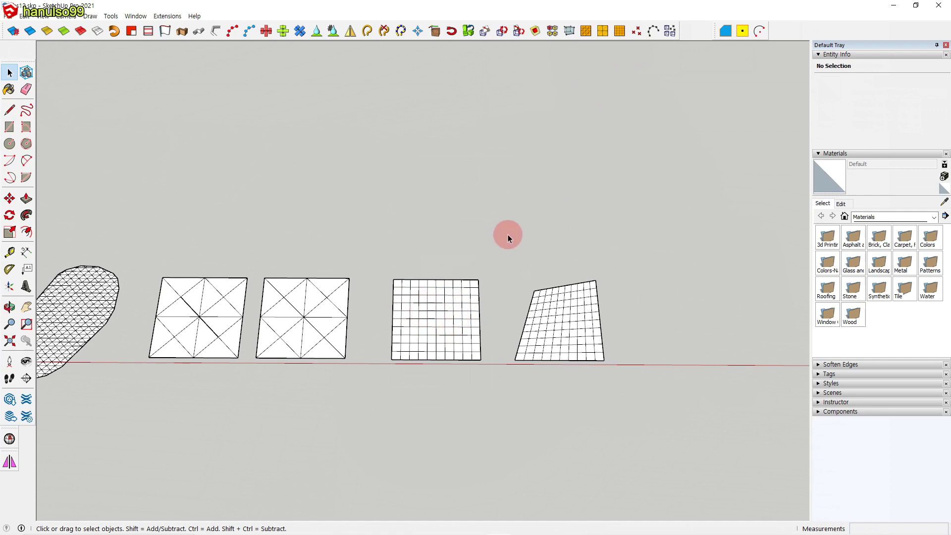
{"action": "scroll", "coordinate": [447, 316], "scroll_direction": "up", "scroll_amount": 5}
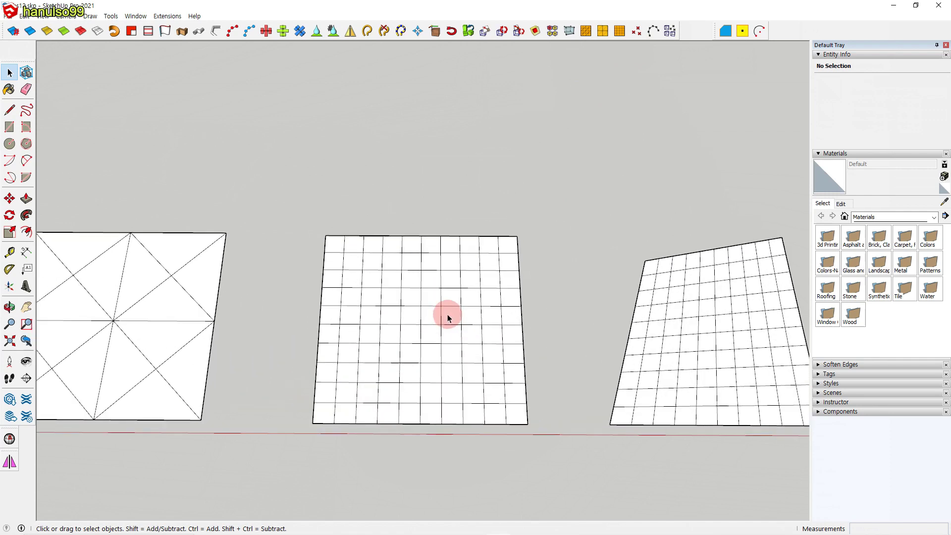
{"action": "left_click", "coordinate": [640, 32]}
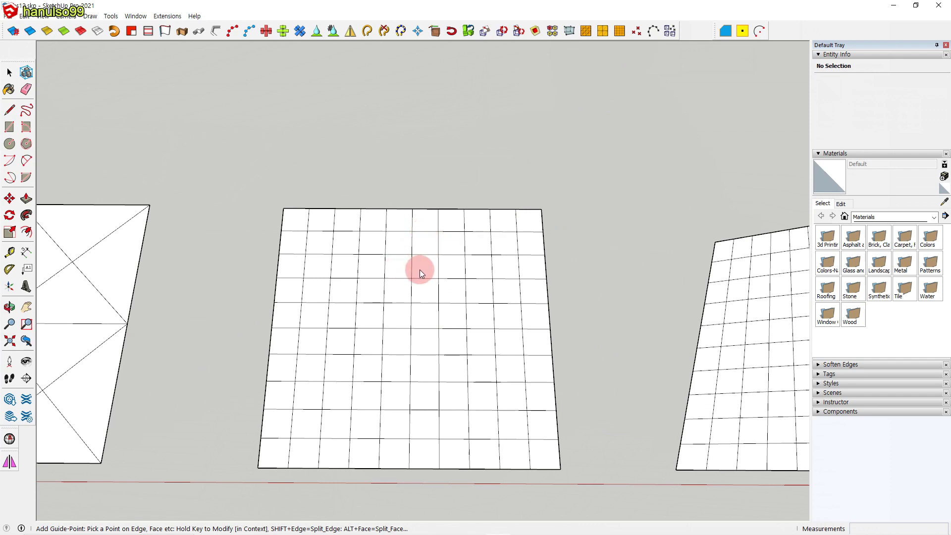
{"action": "left_click", "coordinate": [390, 257]}
{"action": "scroll", "coordinate": [388, 254], "scroll_direction": "up", "scroll_amount": 3}
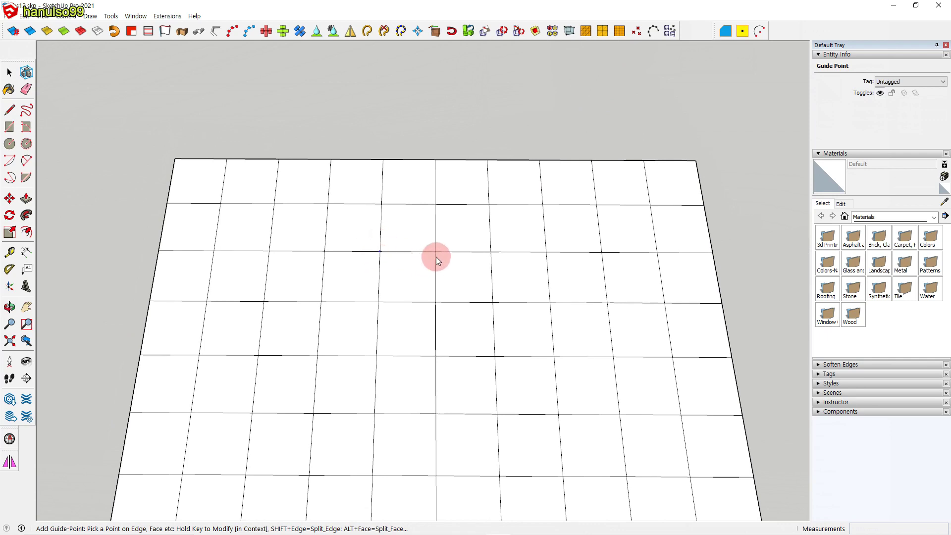
{"action": "left_click", "coordinate": [436, 302]}
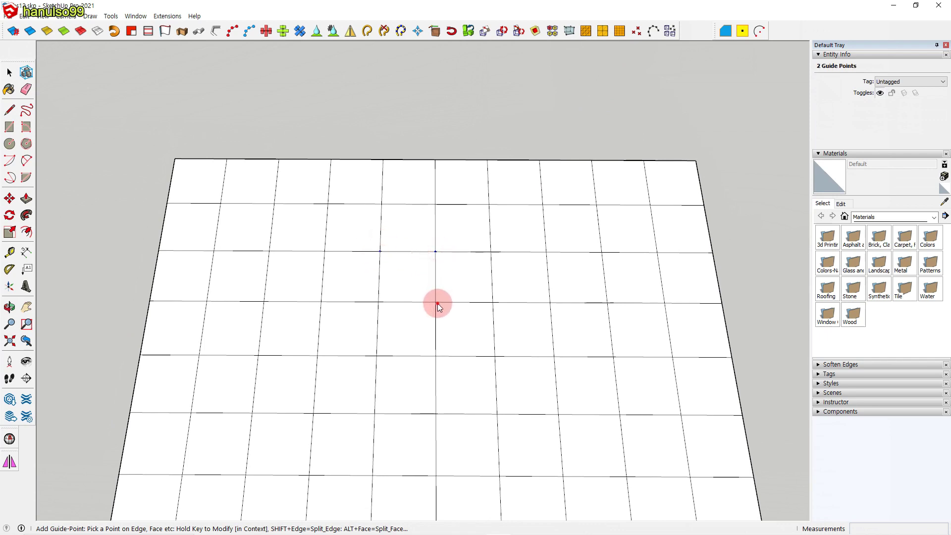
{"action": "left_click", "coordinate": [464, 251]}
{"action": "left_click", "coordinate": [464, 278]}
{"action": "left_click", "coordinate": [517, 232]}
{"action": "left_click", "coordinate": [576, 281]}
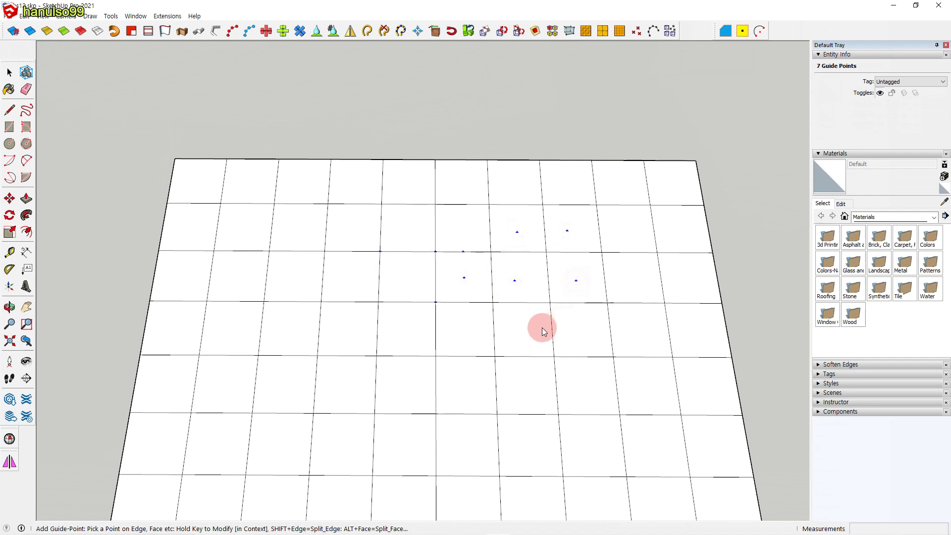
{"action": "left_click", "coordinate": [516, 331]}
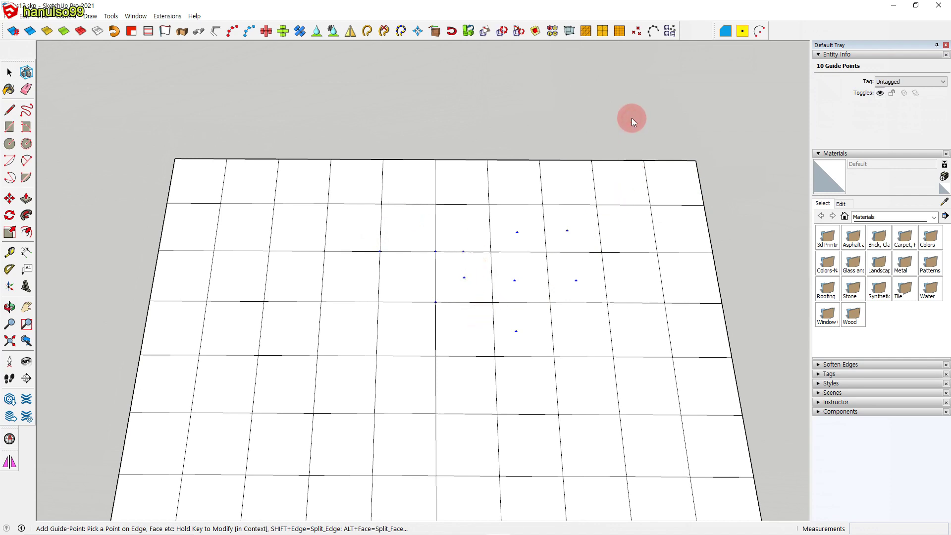
- Create tape measure guides: a short one off the grid's right edge, one along the rows and one along the columns
{"action": "key", "text": "space"}
{"action": "scroll", "coordinate": [631, 118], "scroll_direction": "down", "scroll_amount": 3}
{"action": "left_click", "coordinate": [9, 252]}
{"action": "left_click", "coordinate": [688, 234]}
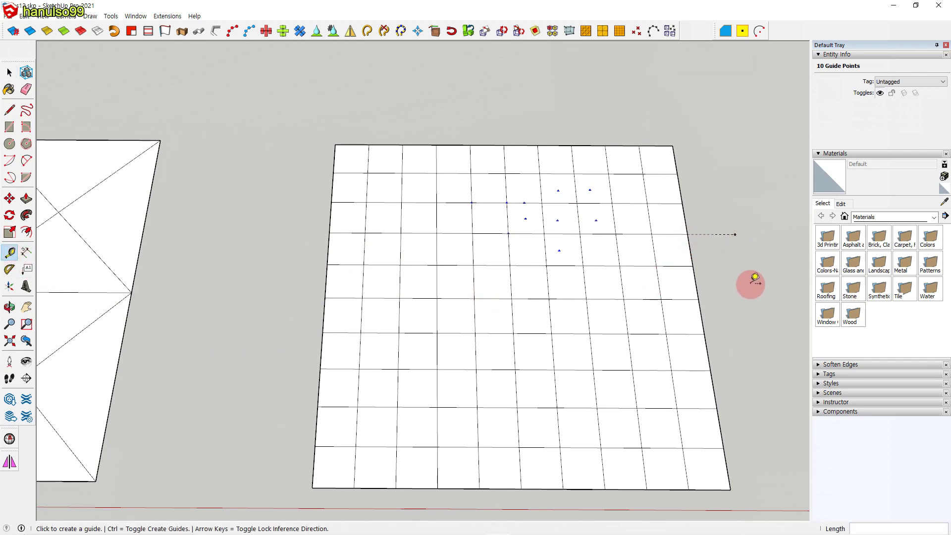
{"action": "left_click", "coordinate": [327, 265]}
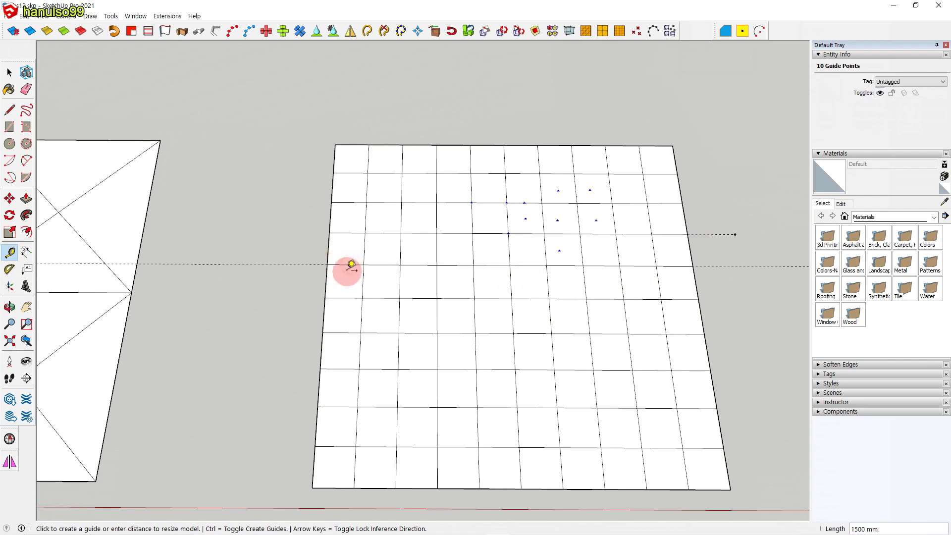
{"action": "left_click", "coordinate": [345, 250]}
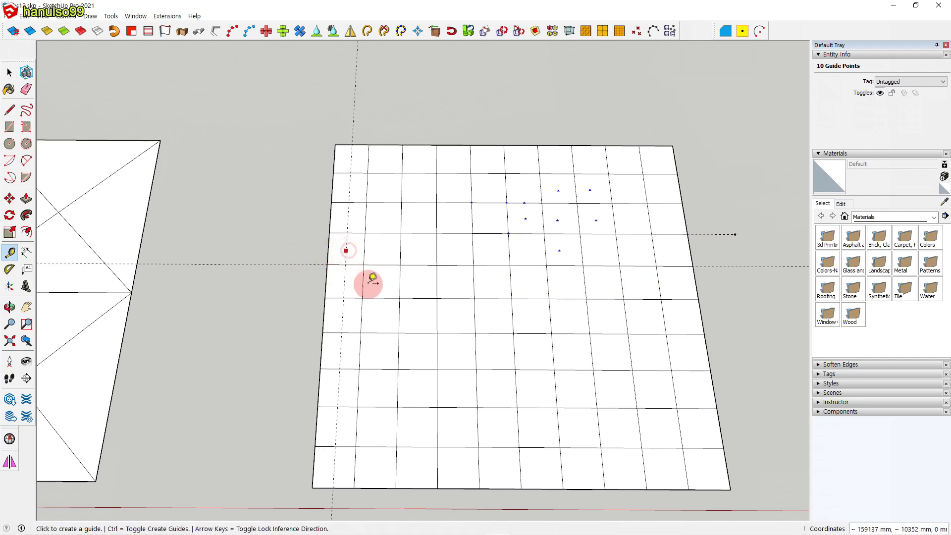
{"action": "key", "text": "space"}
{"action": "key", "text": "Escape"}
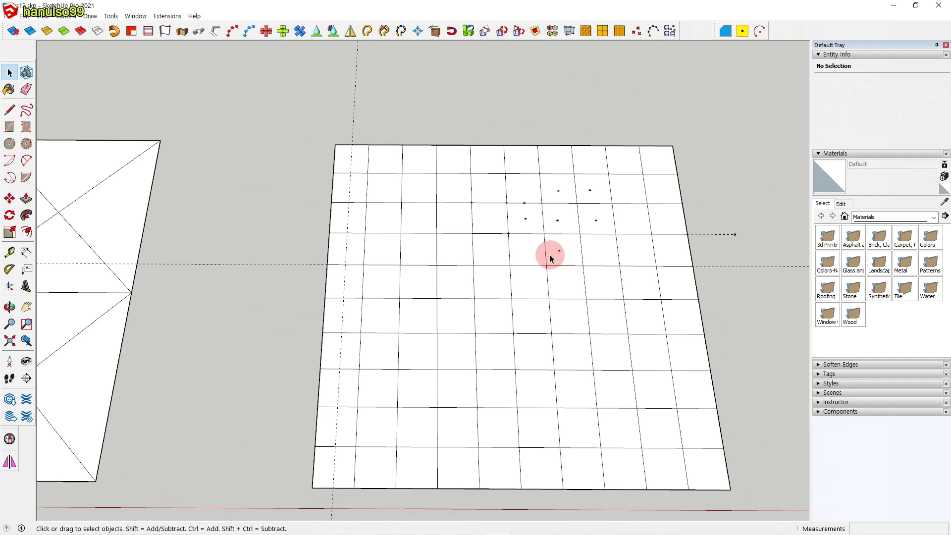
- Add guide points at all vertices of a block of cells in the lower middle of the gridded square
{"action": "left_click_drag", "start_coordinate": [418, 286], "coordinate": [592, 419]}
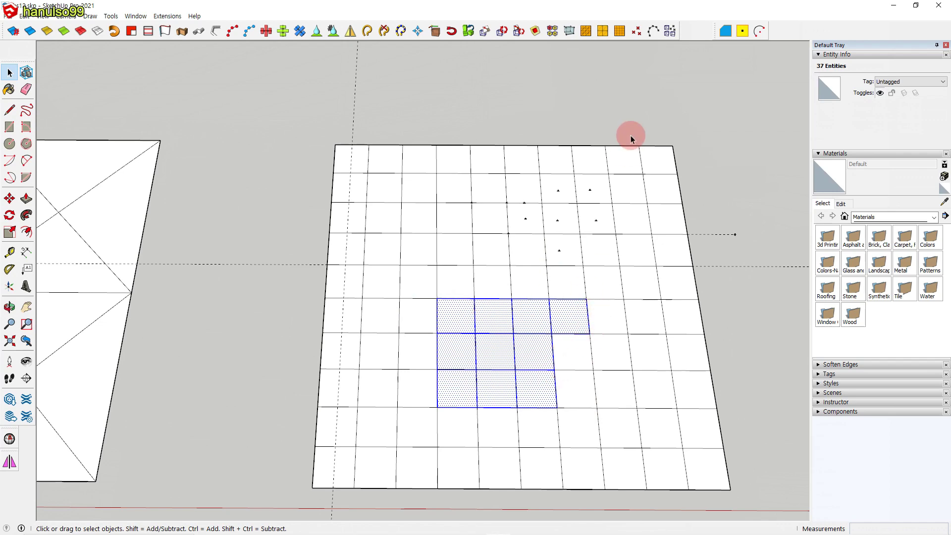
{"action": "left_click", "coordinate": [636, 31]}
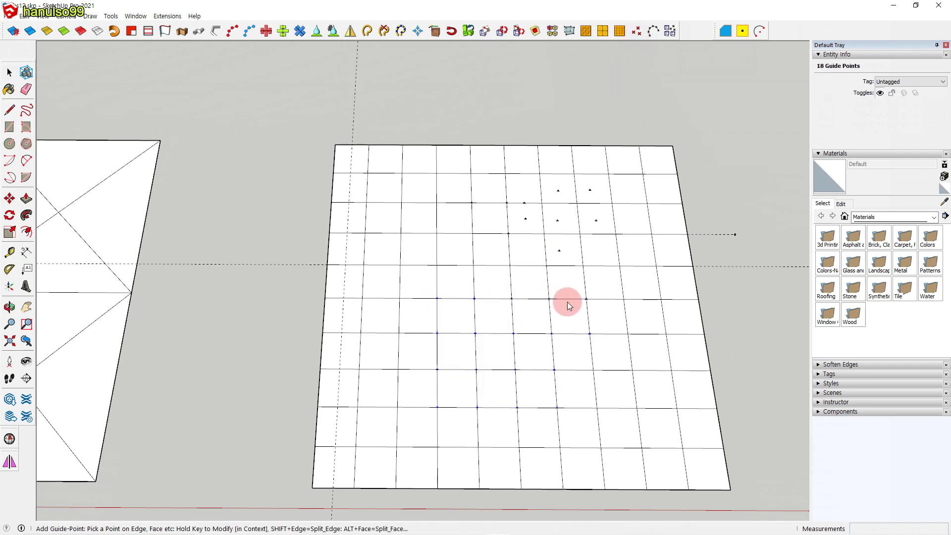
{"action": "key", "text": "space"}
- Delete the whole gridded square to isolate its guide points, and undo the deletion
{"action": "triple_click", "coordinate": [570, 358]}
{"action": "key", "text": "Delete"}
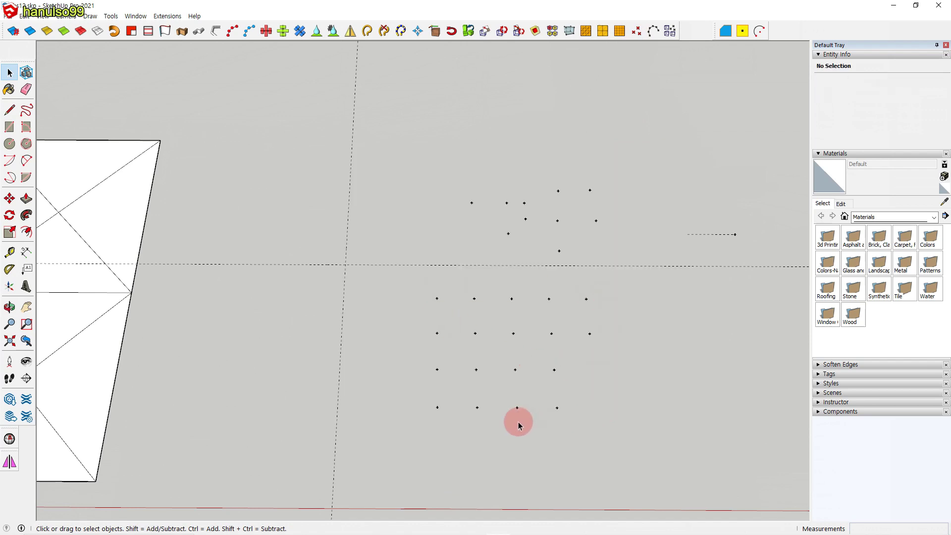
{"action": "key", "text": "ctrl+z"}
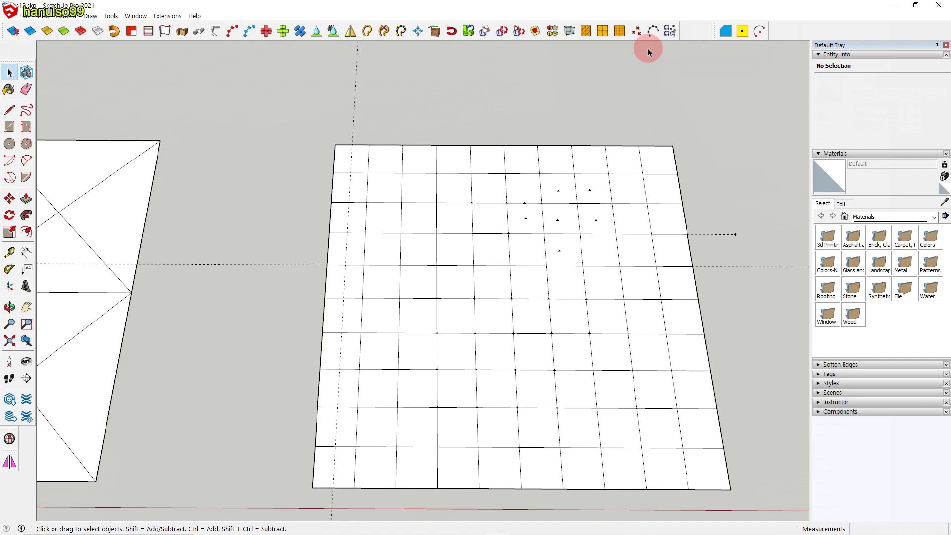
- Delete the gridded square along with all guide points and guide lines, and bring back only the grid
{"action": "triple_click", "coordinate": [628, 153]}
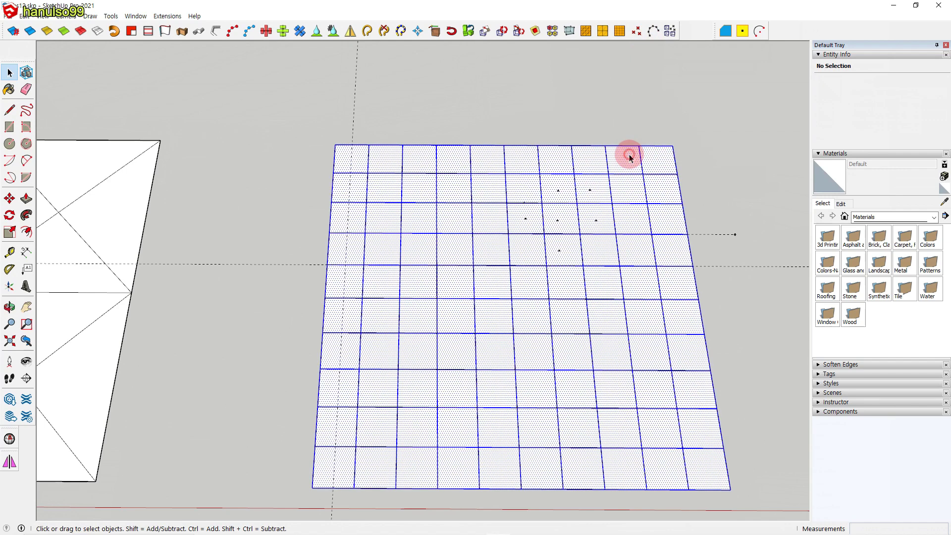
{"action": "key", "text": "Delete"}
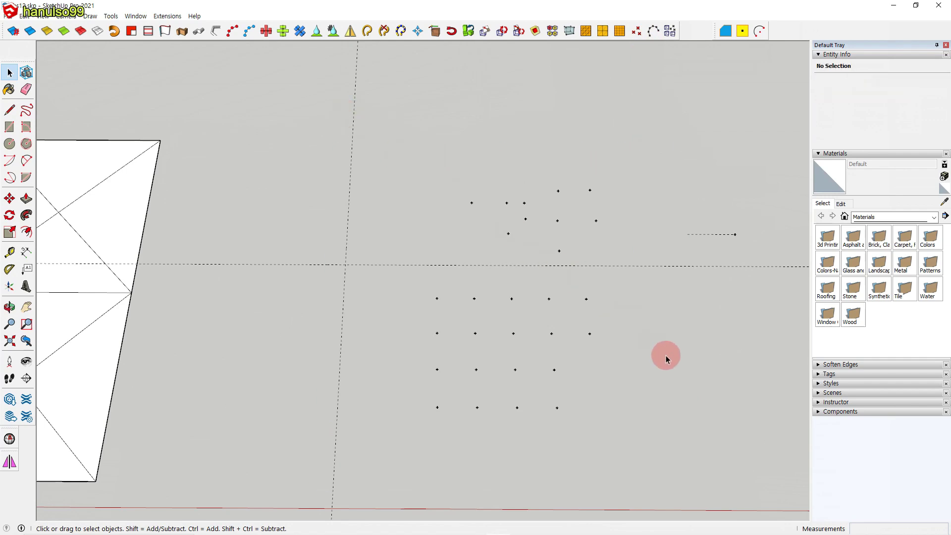
{"action": "left_click_drag", "start_coordinate": [739, 439], "coordinate": [339, 147]}
{"action": "key", "text": "Delete"}
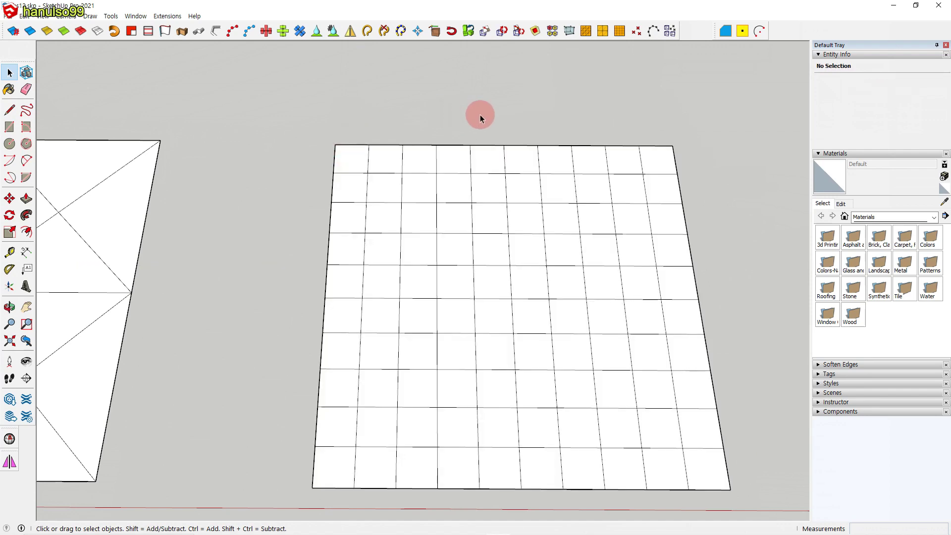
{"action": "left_click", "coordinate": [480, 115]}
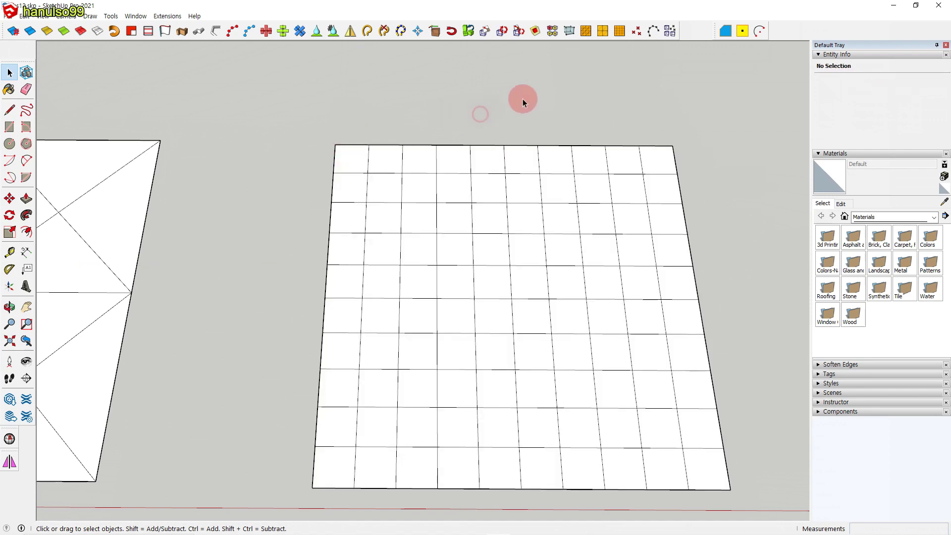
- Group all faces and edges of the gridded square
{"action": "middle_click_drag", "start_coordinate": [604, 79], "coordinate": [600, 121]}
{"action": "left_click_drag", "start_coordinate": [313, 92], "coordinate": [753, 468]}
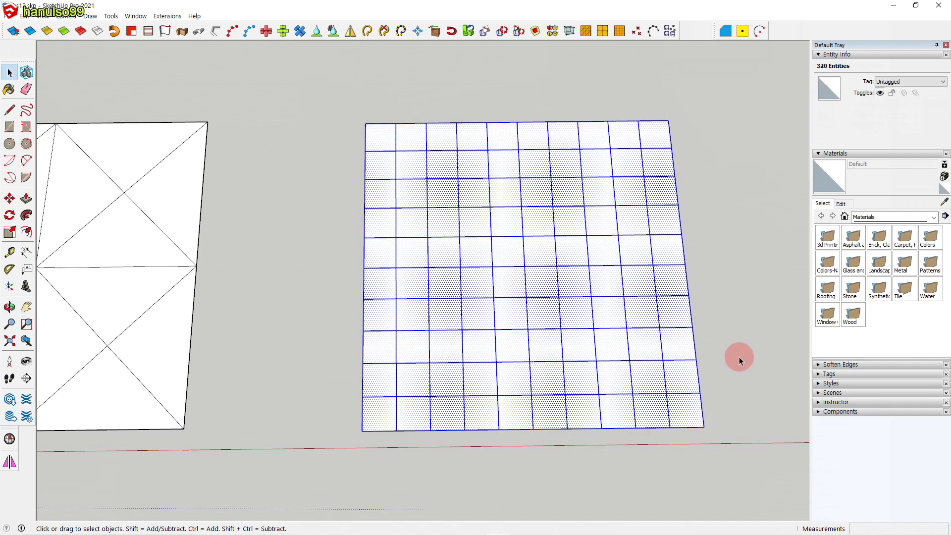
{"action": "key", "text": "ctrl+g"}
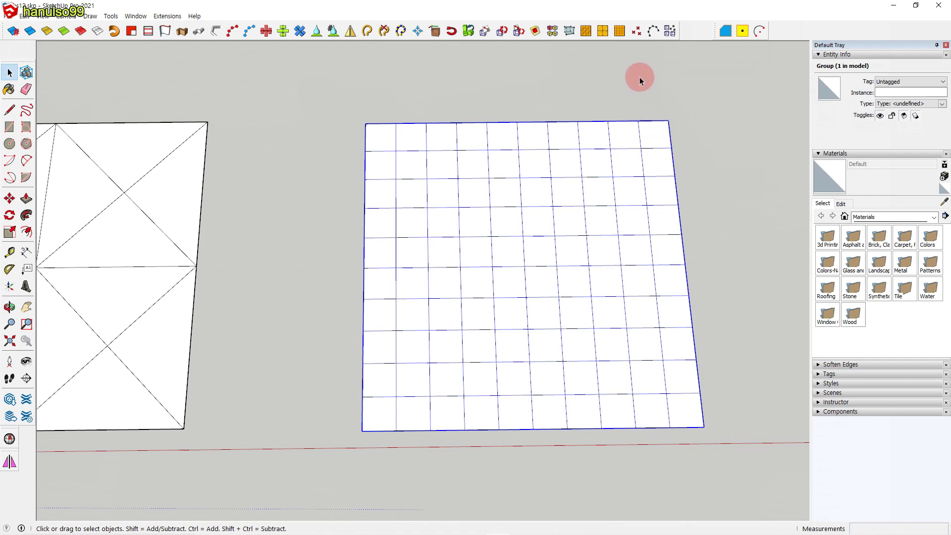
- Place guide points at the four corners of a 2×2-cell block in the grid's upper right area and connect them into a square outline
{"action": "left_click", "coordinate": [637, 32]}
{"action": "scroll", "coordinate": [554, 240], "scroll_direction": "up", "scroll_amount": 5}
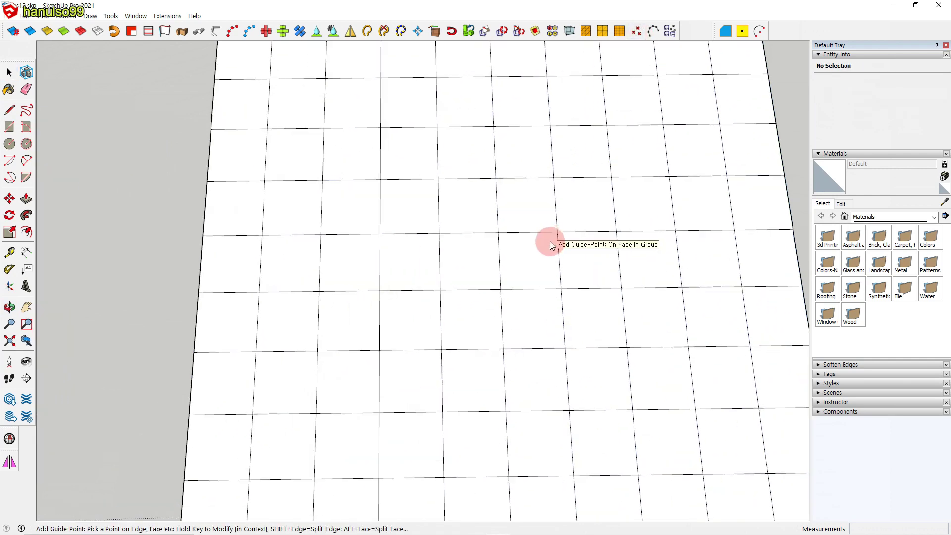
{"action": "left_click", "coordinate": [496, 178]}
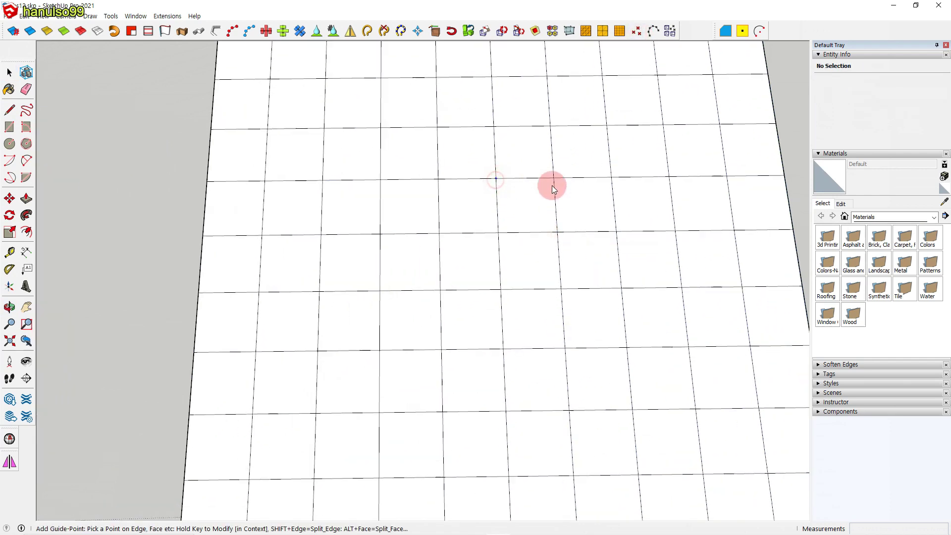
{"action": "left_click", "coordinate": [611, 177]}
{"action": "left_click", "coordinate": [622, 288]}
{"action": "left_click", "coordinate": [502, 290]}
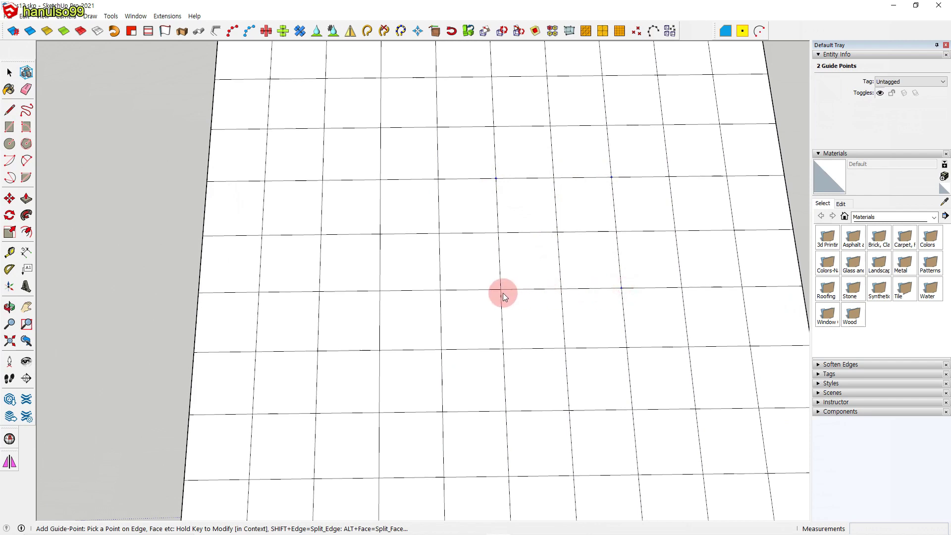
{"action": "left_click", "coordinate": [653, 30]}
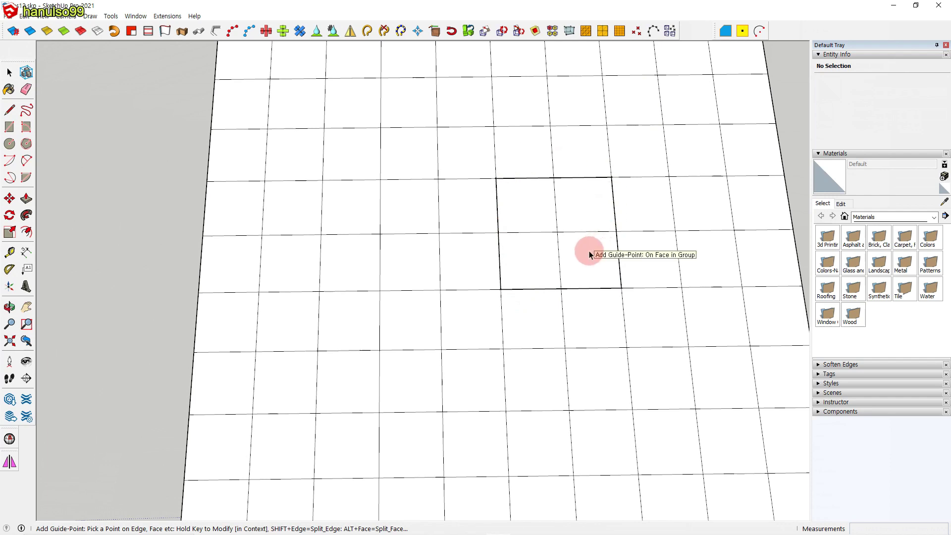
{"action": "key", "text": "space"}
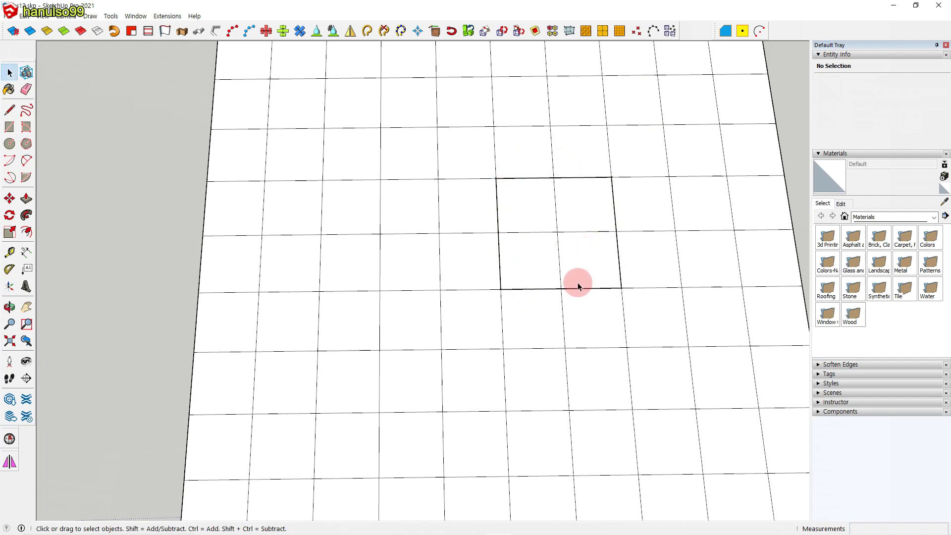
- Open the square outline's group for editing and create a face from its four edges
{"action": "left_click", "coordinate": [527, 289]}
{"action": "middle_click_drag", "start_coordinate": [527, 291], "coordinate": [579, 262]}
{"action": "left_click_drag", "start_coordinate": [439, 131], "coordinate": [644, 317]}
{"action": "left_click", "coordinate": [134, 31]}
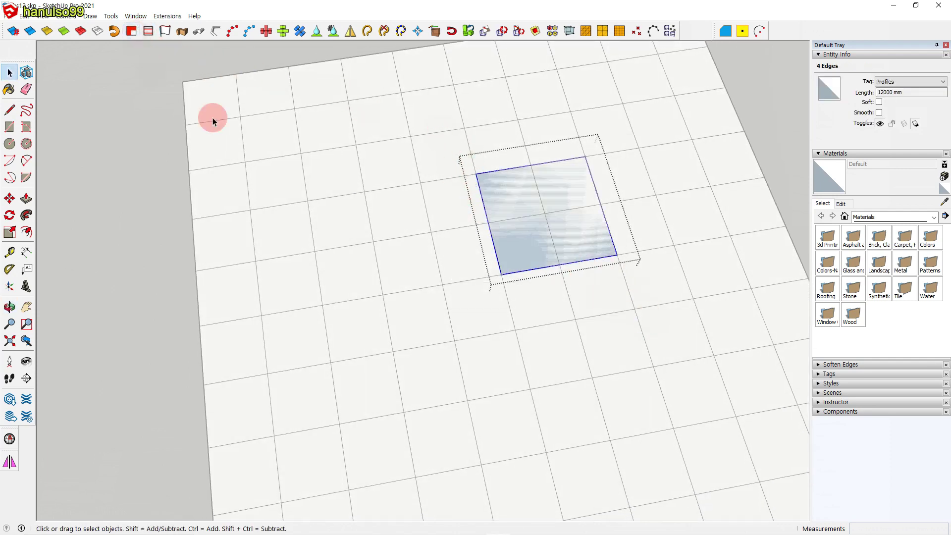
- Extrude the square face upward about 1300 mm into a box and exit its group
{"action": "key", "text": "p"}
{"action": "left_click", "coordinate": [512, 202]}
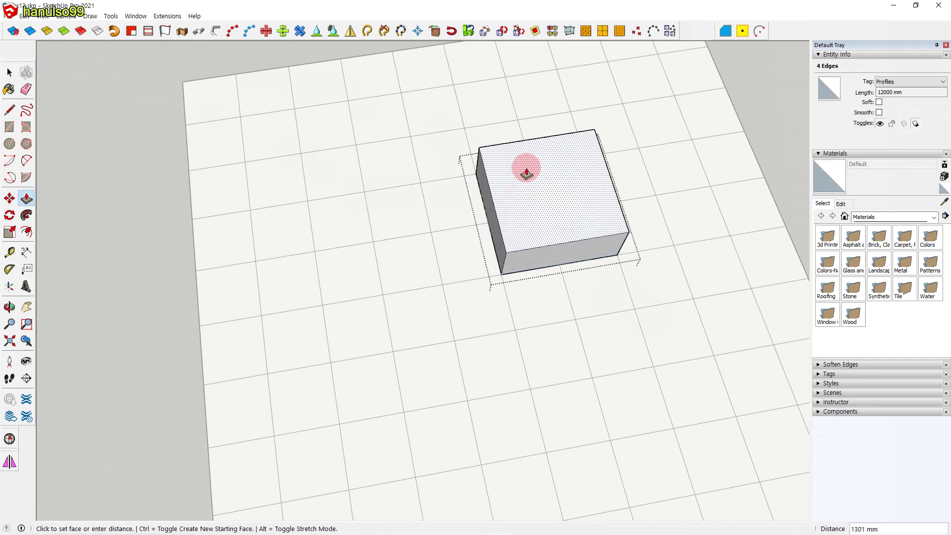
{"action": "left_click", "coordinate": [522, 174]}
{"action": "key", "text": "space"}
{"action": "left_click", "coordinate": [171, 225]}
{"action": "scroll", "coordinate": [162, 224], "scroll_direction": "down", "scroll_amount": 3}
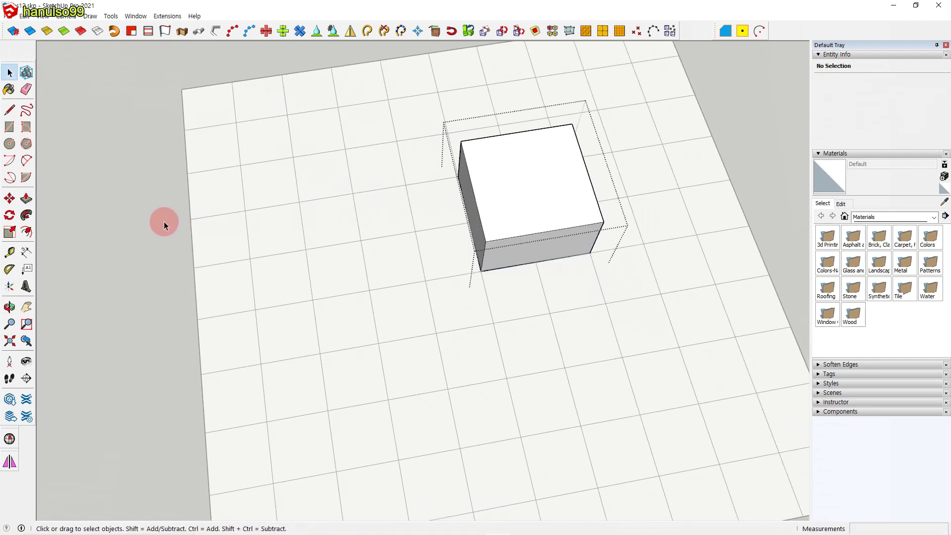
{"action": "left_click", "coordinate": [727, 161]}
- Place four guide points around a grid vertex in the lower middle of the grid and connect them into a diamond outline two cells wide
{"action": "scroll", "coordinate": [726, 161], "scroll_direction": "down", "scroll_amount": 3}
{"action": "scroll", "coordinate": [610, 192], "scroll_direction": "up", "scroll_amount": 3}
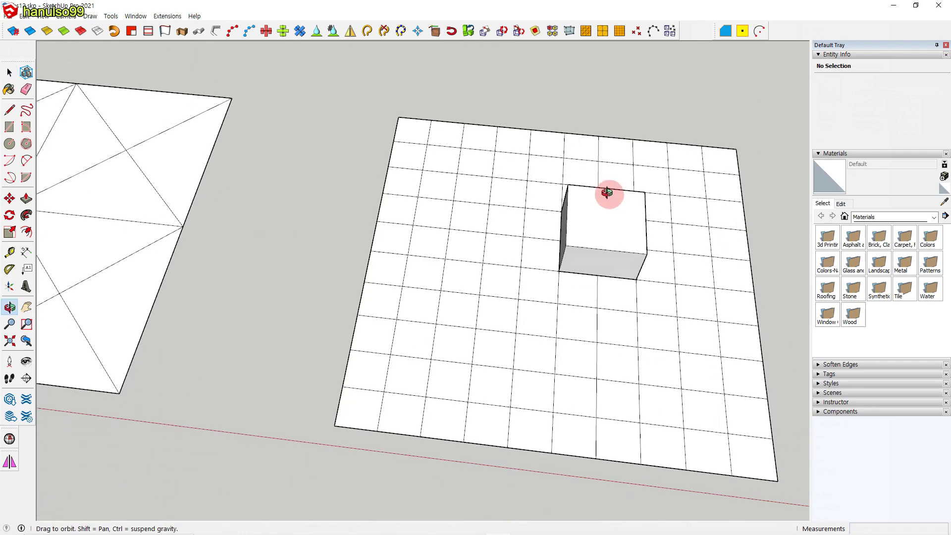
{"action": "left_click", "coordinate": [637, 30]}
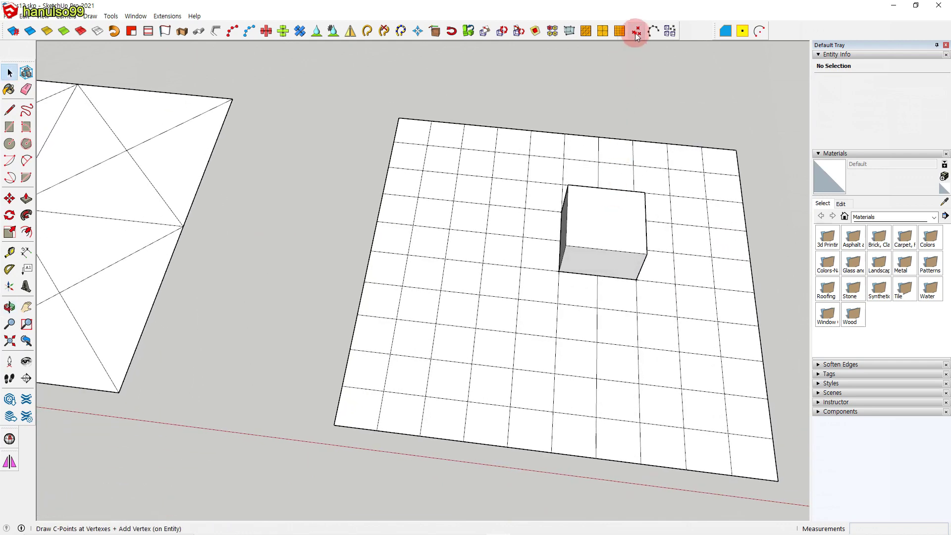
{"action": "left_click", "coordinate": [476, 328]}
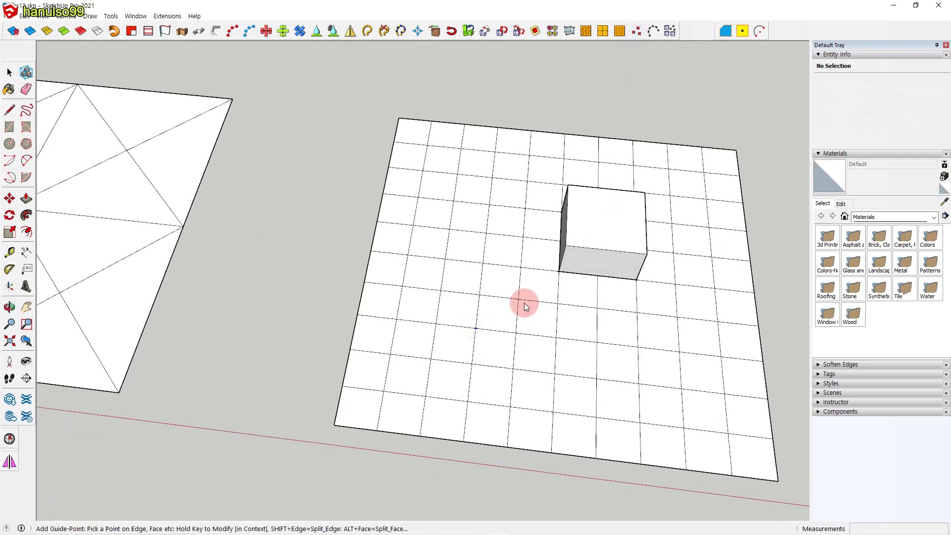
{"action": "left_click", "coordinate": [518, 298]}
{"action": "left_click", "coordinate": [556, 338]}
{"action": "left_click", "coordinate": [512, 370]}
{"action": "left_click", "coordinate": [652, 31]}
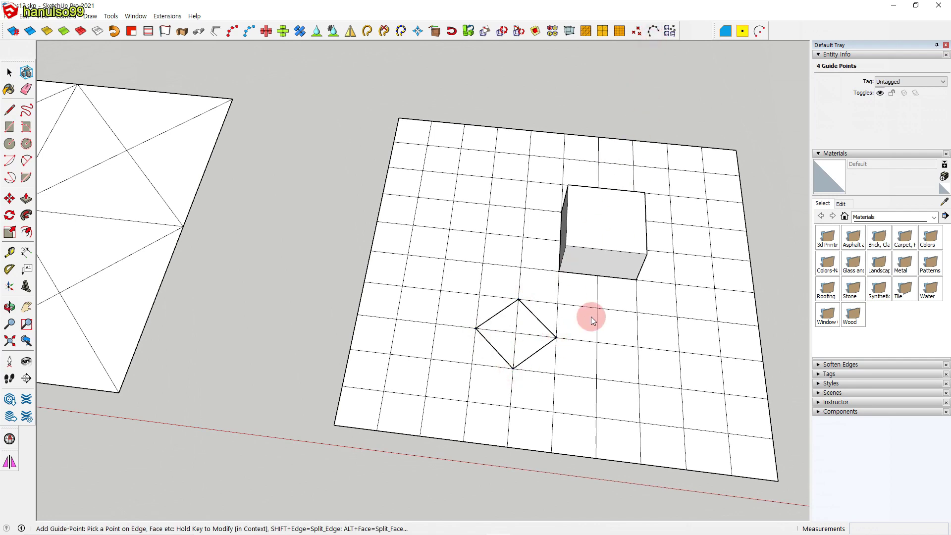
- Open the diamond outline's group for editing and create a face from its four edges
{"action": "key", "text": "space"}
{"action": "double_click", "coordinate": [538, 352]}
{"action": "left_click_drag", "start_coordinate": [471, 291], "coordinate": [573, 404]}
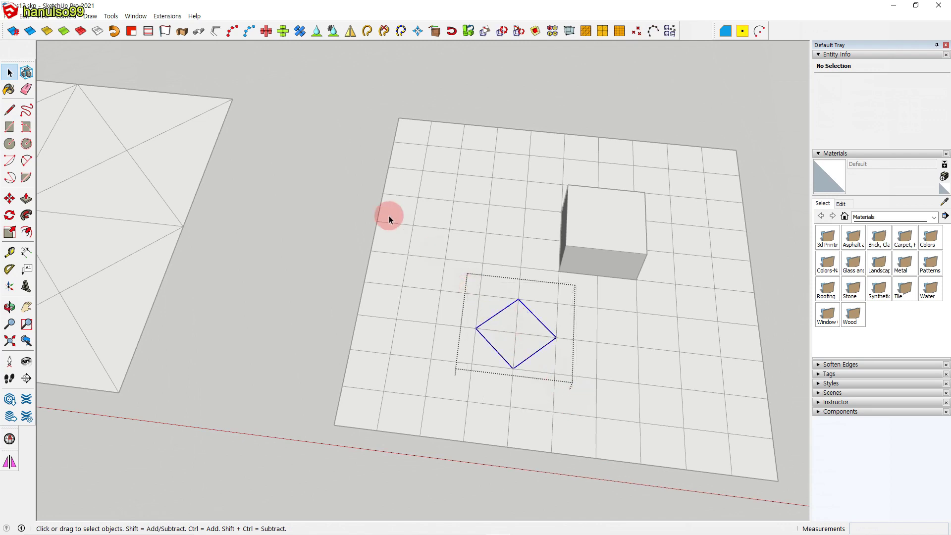
{"action": "left_click", "coordinate": [132, 31]}
- Extrude the diamond face upward into a block and exit its group
{"action": "key", "text": "p"}
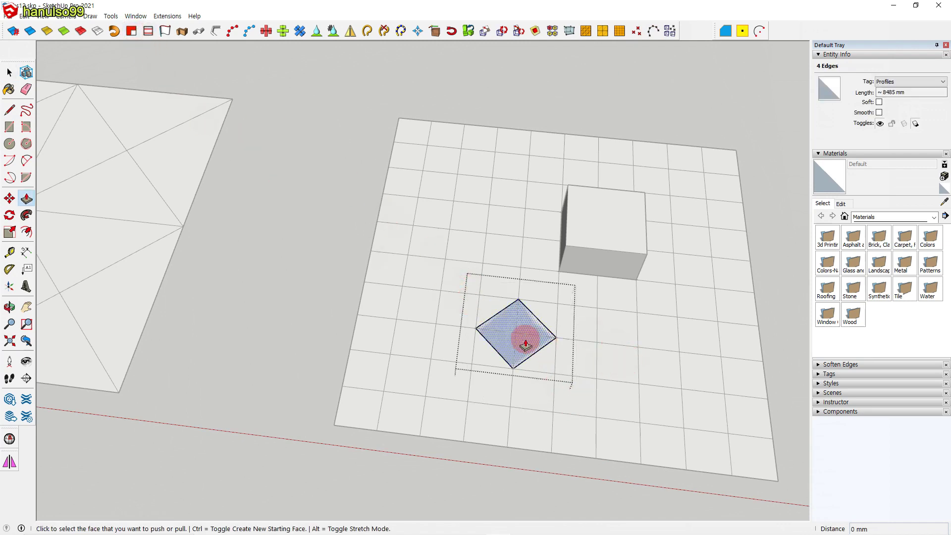
{"action": "left_click", "coordinate": [527, 340]}
{"action": "left_click", "coordinate": [539, 313]}
{"action": "key", "text": "space"}
{"action": "left_click", "coordinate": [777, 276]}
- Place guide points at every grid vertex around an L-shaped block of cells beside the diamond block
{"action": "middle_click_drag", "start_coordinate": [609, 410], "coordinate": [651, 360]}
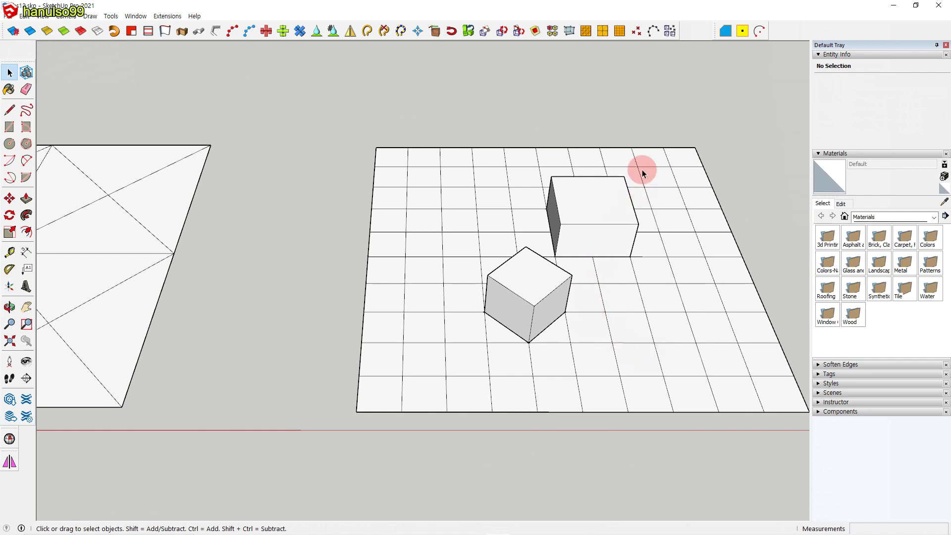
{"action": "left_click", "coordinate": [636, 33]}
{"action": "left_click", "coordinate": [598, 284]}
{"action": "left_click", "coordinate": [637, 283]}
{"action": "left_click", "coordinate": [716, 284]}
{"action": "left_click", "coordinate": [726, 312]}
{"action": "left_click", "coordinate": [685, 312]}
{"action": "left_click", "coordinate": [696, 342]}
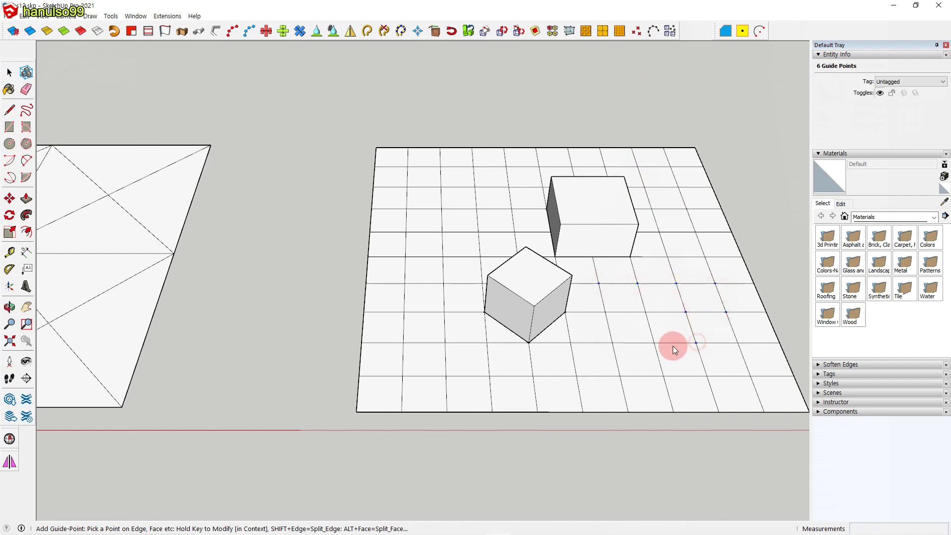
{"action": "left_click", "coordinate": [654, 342]}
{"action": "left_click", "coordinate": [612, 342]}
{"action": "left_click", "coordinate": [605, 312]}
- Try to connect the L-shaped set of guide points into an outline, and undo the outline and its guide points
{"action": "left_click", "coordinate": [652, 31]}
{"action": "left_click", "coordinate": [658, 293]}
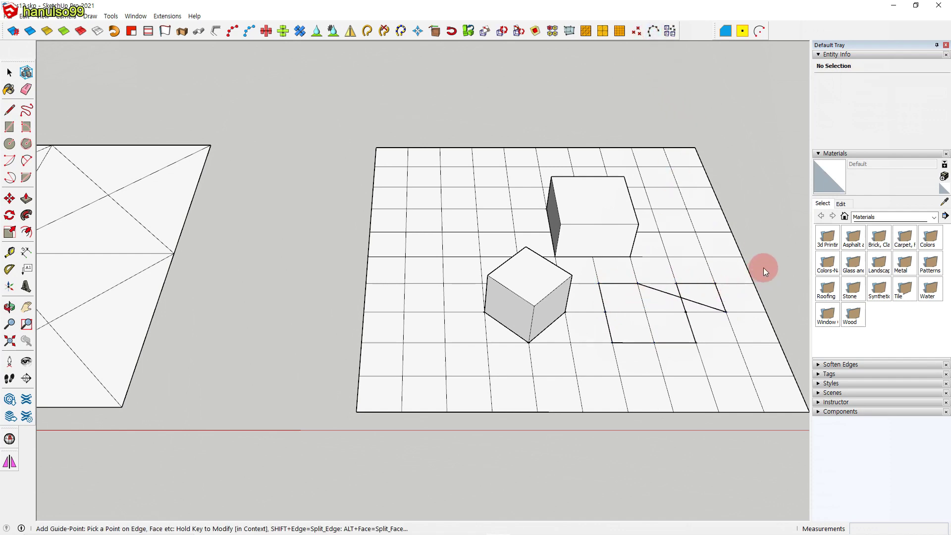
{"action": "key", "text": "space"}
{"action": "key", "text": "ctrl+z"}
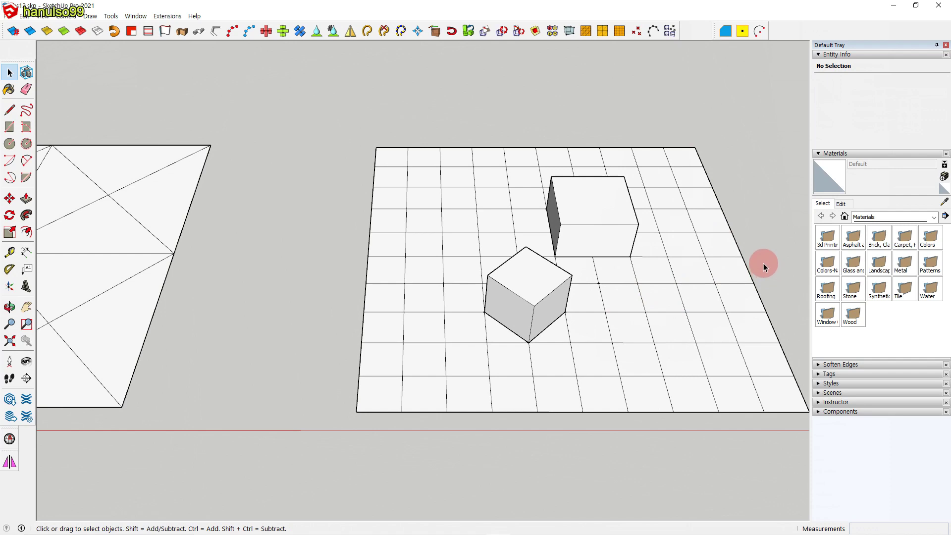
- Place seven guide points around the L-shaped block of cells beside the diamond block and connect them into a closed outline
{"action": "left_click", "coordinate": [636, 31]}
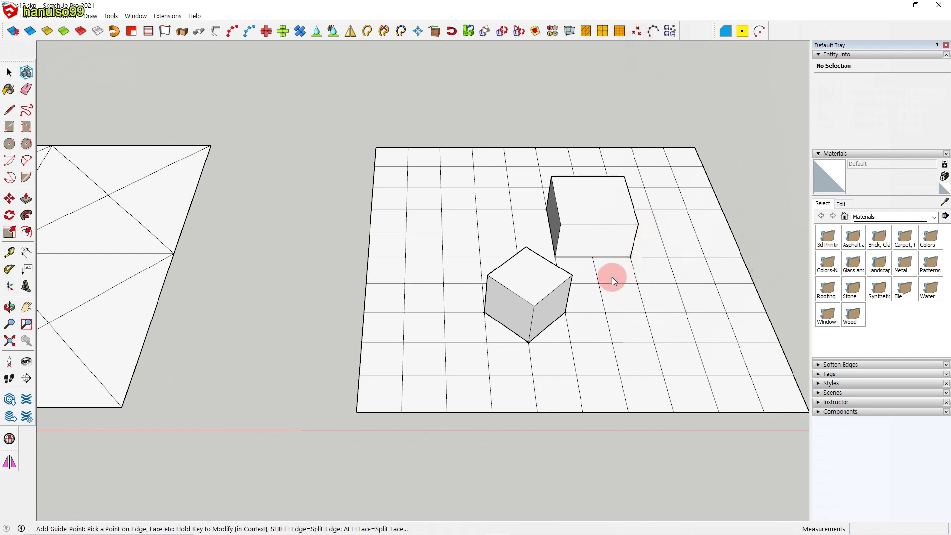
{"action": "left_click", "coordinate": [599, 284]}
{"action": "left_click", "coordinate": [714, 283]}
{"action": "left_click", "coordinate": [685, 311]}
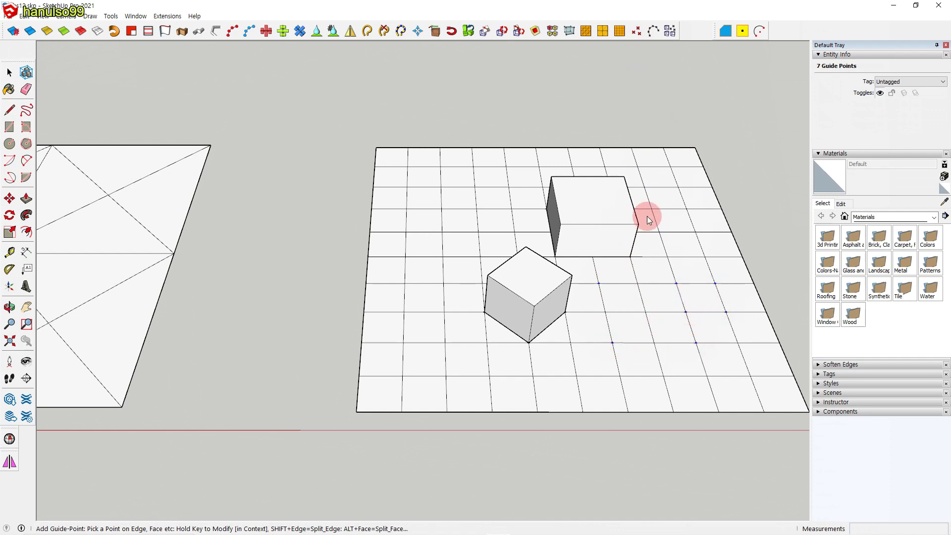
{"action": "left_click", "coordinate": [653, 31]}
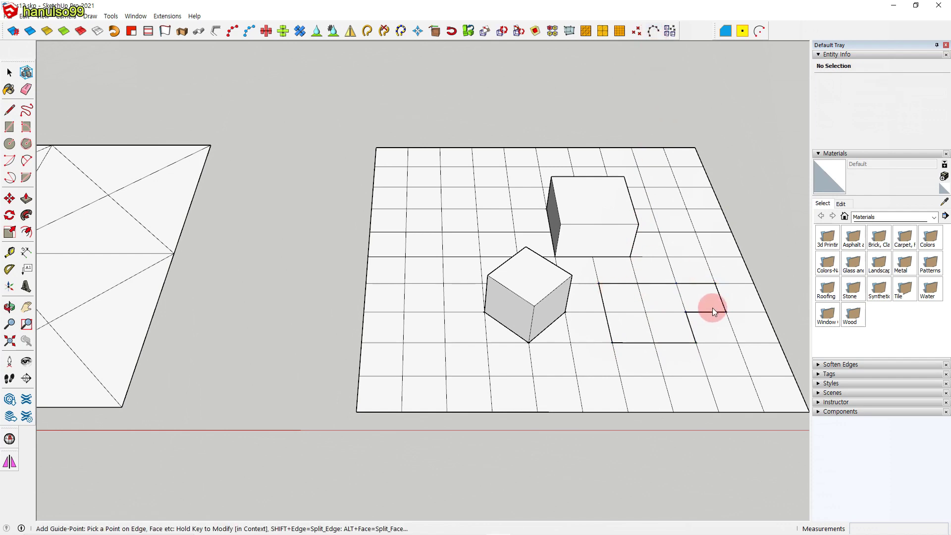
{"action": "key", "text": "space"}
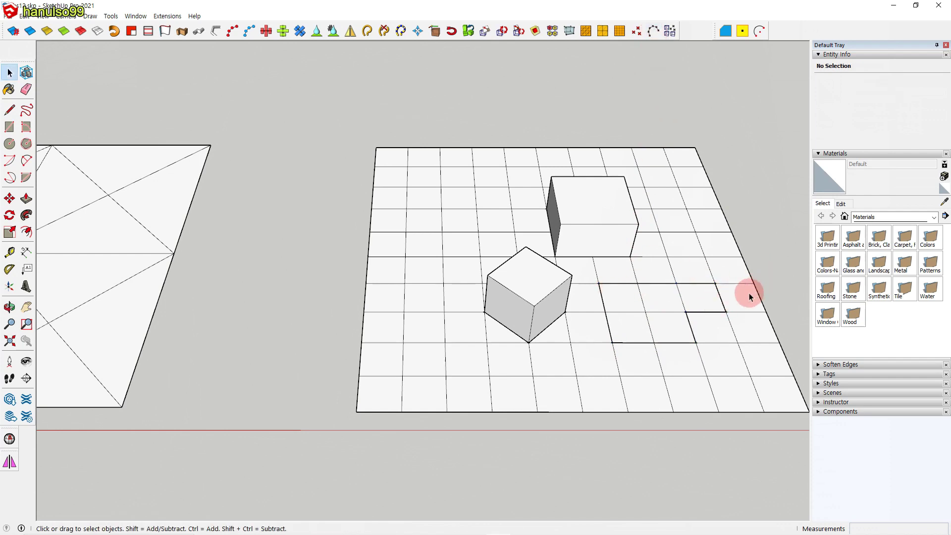
- Fill the L-shaped outline with a face inside its group and extrude it upward into a block
{"action": "left_click", "coordinate": [720, 312]}
{"action": "double_click", "coordinate": [720, 312]}
{"action": "left_click_drag", "start_coordinate": [579, 254], "coordinate": [744, 380]}
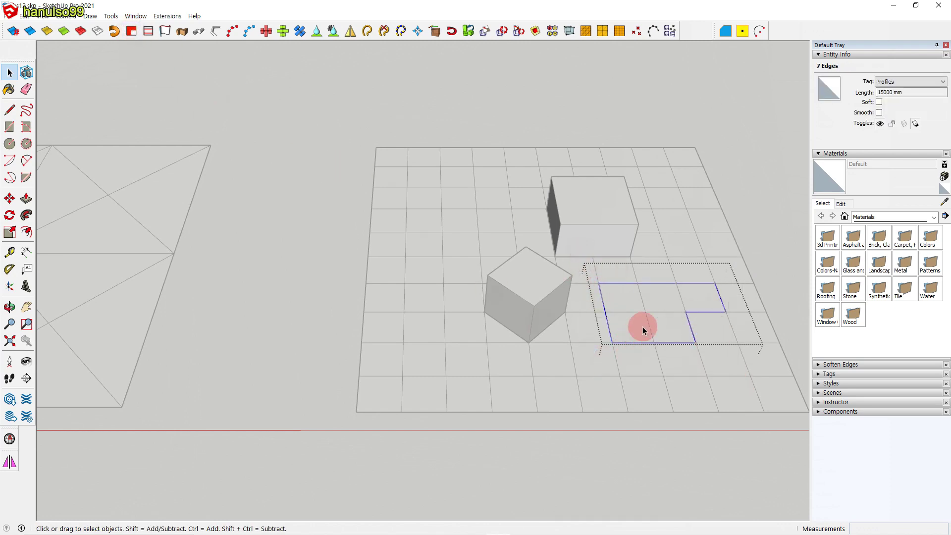
{"action": "key", "text": "p"}
{"action": "left_click_drag", "start_coordinate": [651, 314], "coordinate": [665, 272]}
{"action": "key", "text": "space"}
{"action": "left_click", "coordinate": [759, 177]}
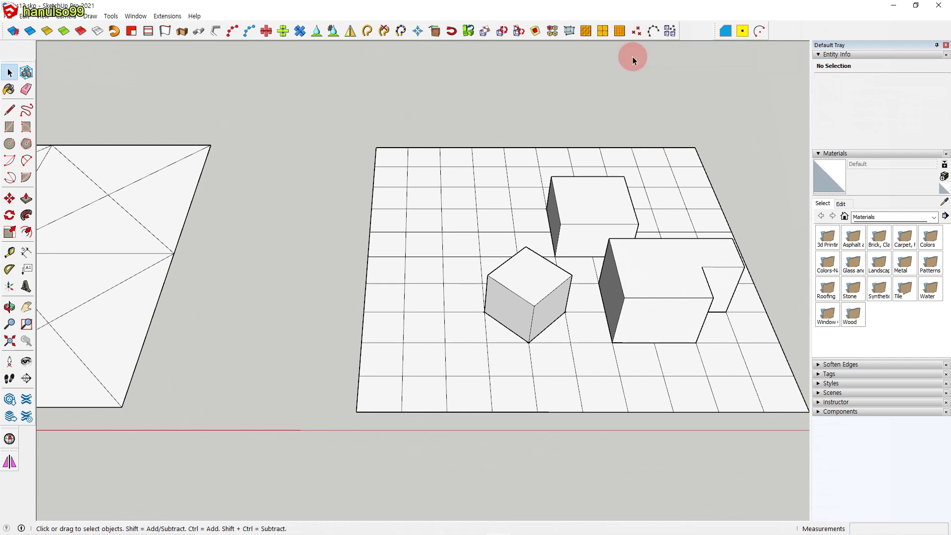
- Draw a 15000 × 15000 mm square on the ground beside the slanted gridded quad
{"action": "scroll", "coordinate": [624, 99], "scroll_direction": "down", "scroll_amount": 4}
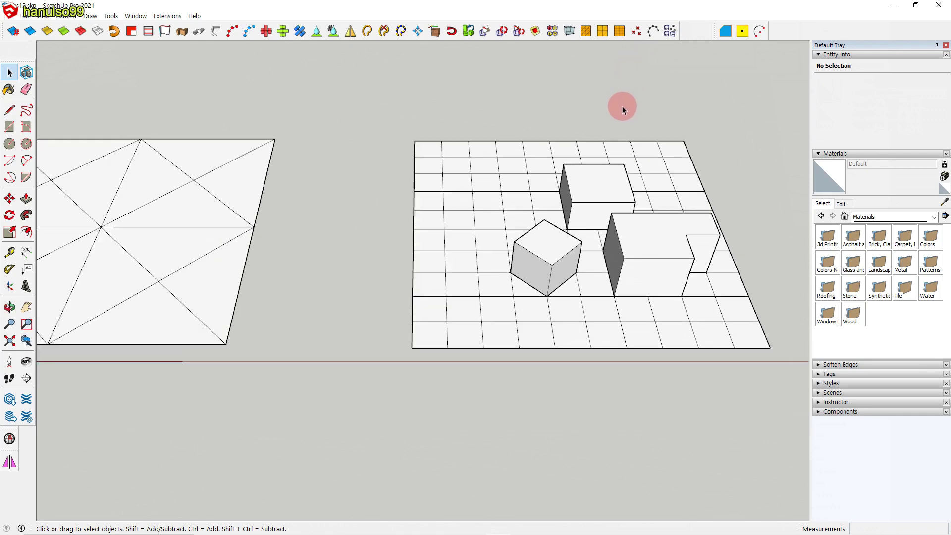
{"action": "scroll", "coordinate": [626, 148], "scroll_direction": "down", "scroll_amount": 4}
{"action": "middle_click_drag", "start_coordinate": [562, 184], "coordinate": [253, 220], "text": "shift"}
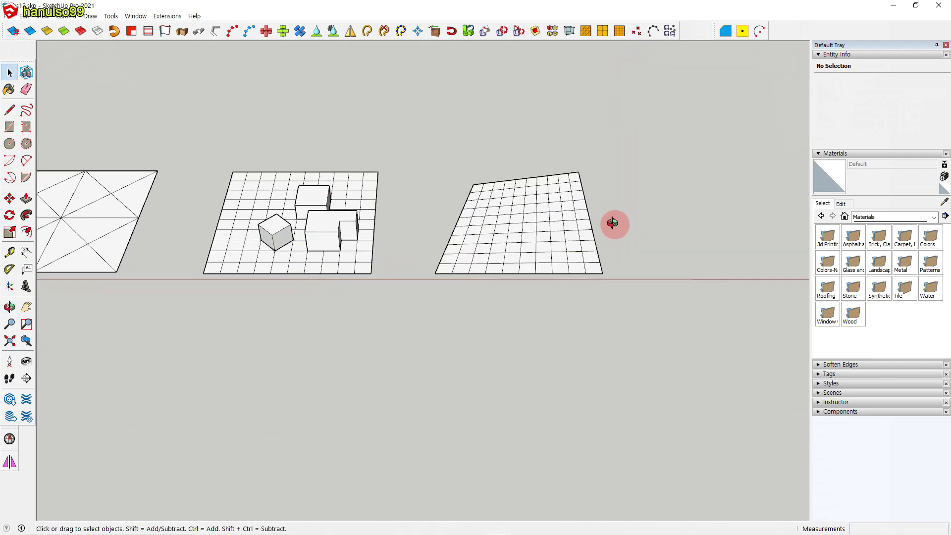
{"action": "middle_click_drag", "start_coordinate": [613, 221], "coordinate": [471, 216], "text": "shift"}
{"action": "key", "text": "r"}
{"action": "left_click", "coordinate": [516, 272]}
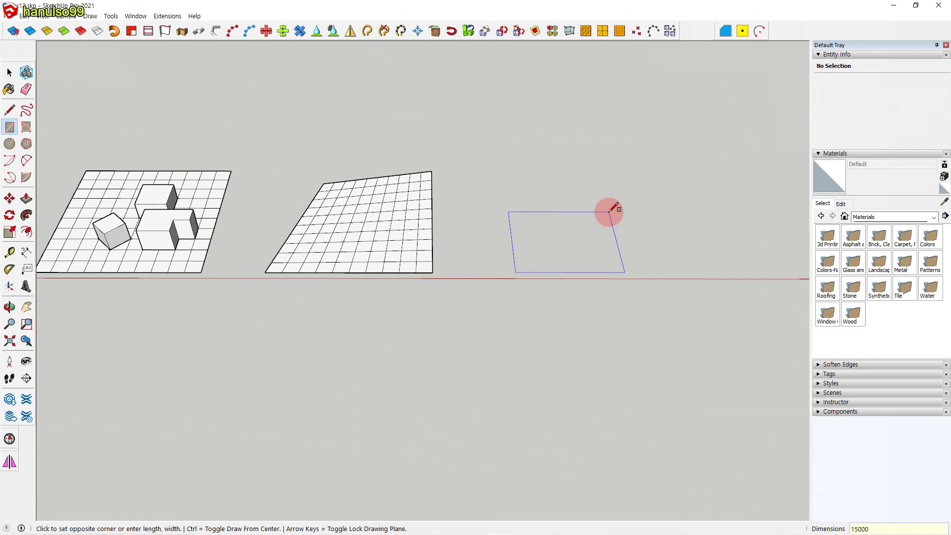
{"action": "type", "text": "15000,15000"}
{"action": "key", "text": "Return"}
{"action": "key", "text": "space"}
- Split the new square into a grid with SplitUp using 5 divisions
{"action": "middle_click_drag", "start_coordinate": [608, 212], "coordinate": [605, 242]}
{"action": "left_click_drag", "start_coordinate": [468, 142], "coordinate": [748, 322]}
{"action": "left_click", "coordinate": [620, 31]}
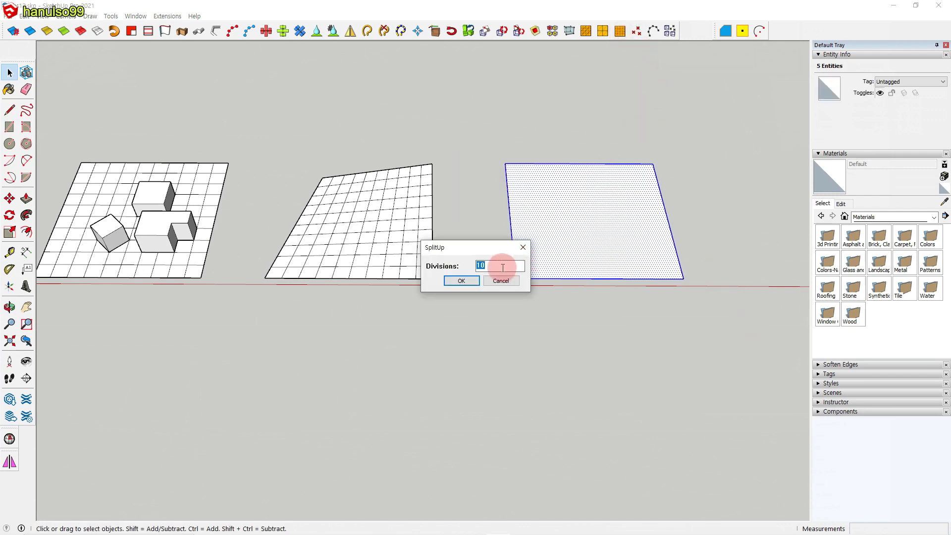
{"action": "type", "text": "5"}
{"action": "key", "text": "Return"}
{"action": "left_click", "coordinate": [501, 268]}
{"action": "middle_click_drag", "start_coordinate": [575, 313], "coordinate": [445, 291]}
{"action": "scroll", "coordinate": [445, 287], "scroll_direction": "up", "scroll_amount": 3}
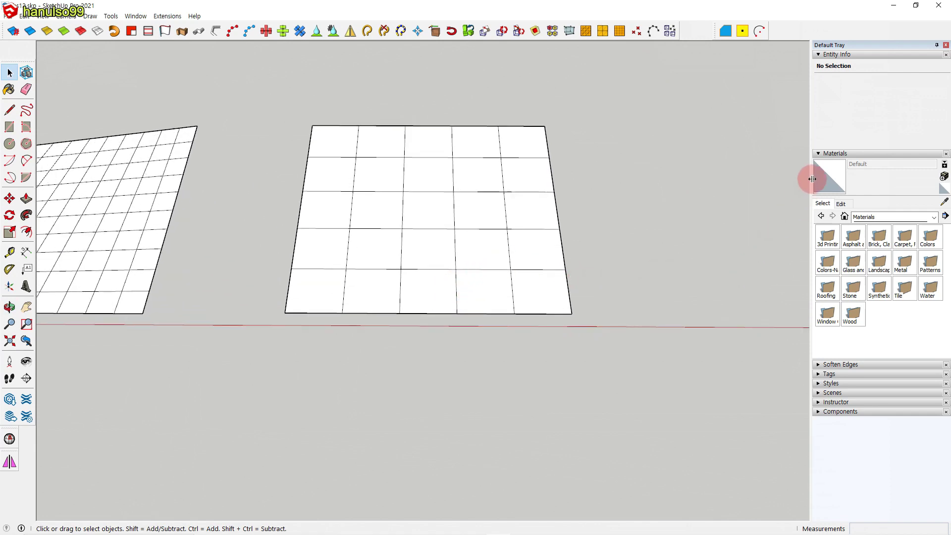
- Insert the in-model house component on the ground to the right of the five-division grid
{"action": "left_click", "coordinate": [819, 154]}
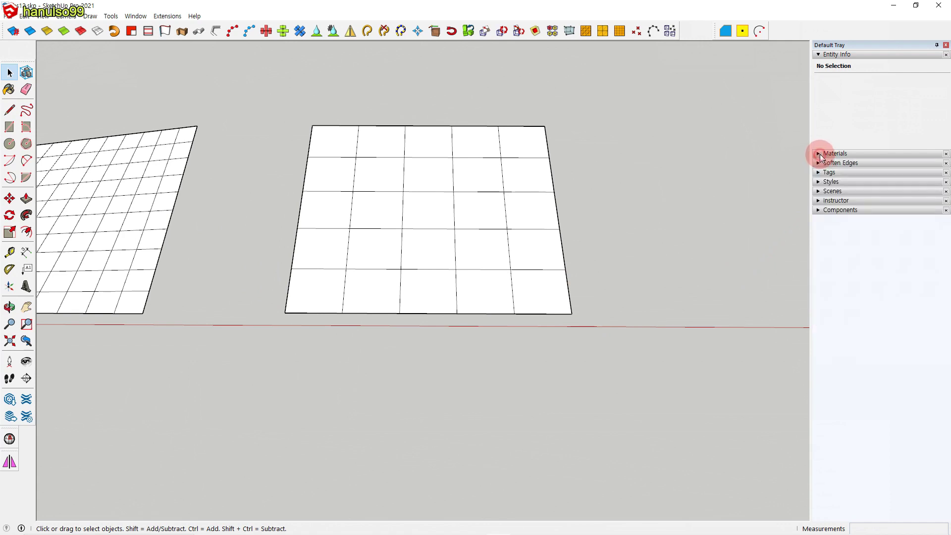
{"action": "left_click", "coordinate": [837, 210]}
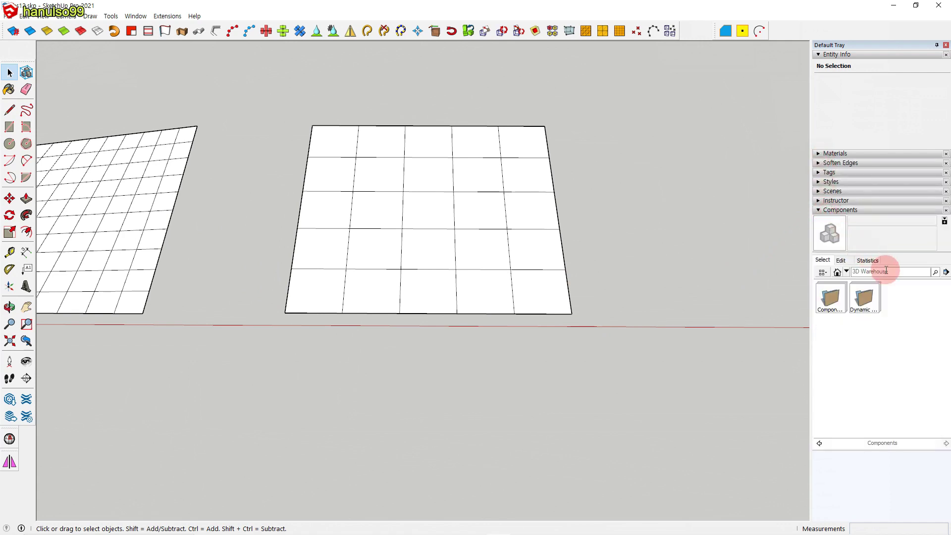
{"action": "left_click", "coordinate": [847, 272]}
{"action": "left_click", "coordinate": [854, 287]}
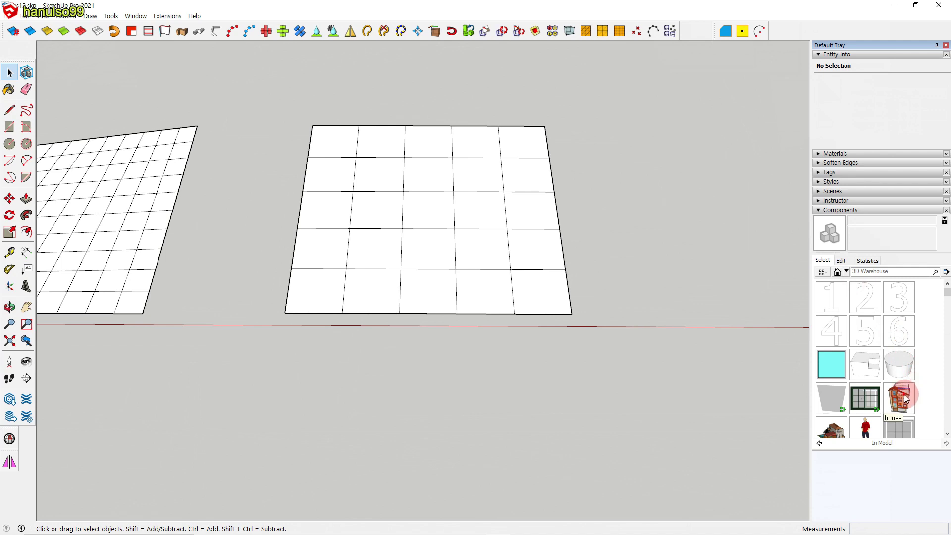
{"action": "left_click", "coordinate": [898, 398]}
{"action": "left_click", "coordinate": [685, 311]}
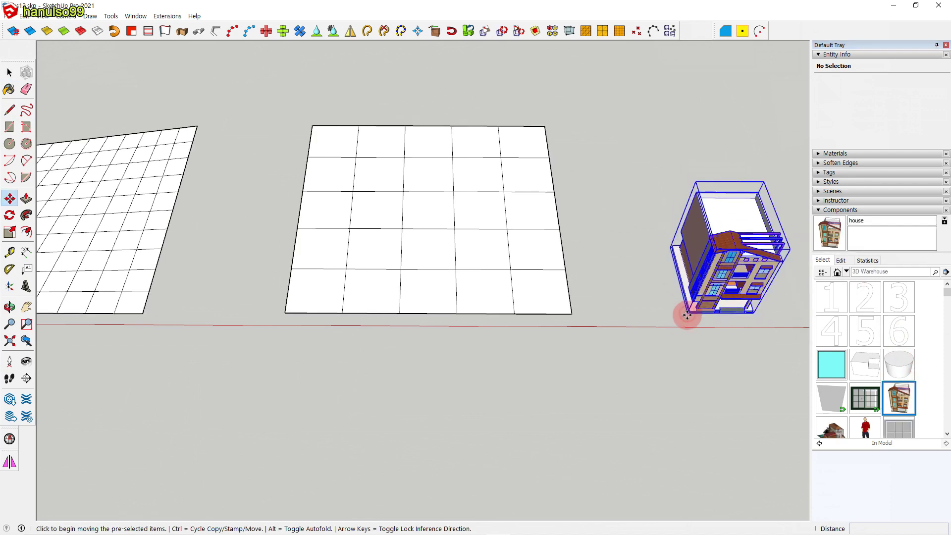
{"action": "key", "text": "space"}
{"action": "left_click", "coordinate": [660, 344]}
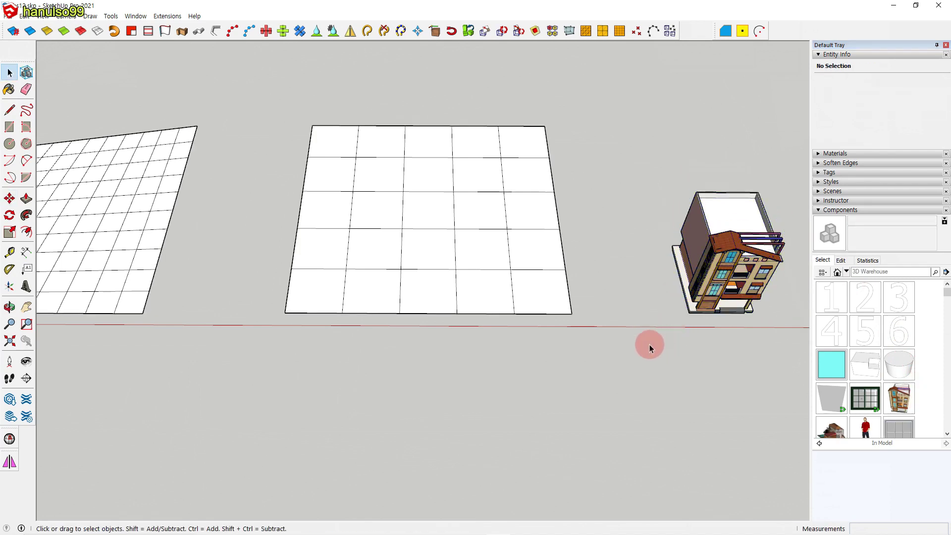
- Add guide points at all vertices of the five-division grid
{"action": "left_click_drag", "start_coordinate": [264, 98], "coordinate": [616, 370]}
{"action": "left_click", "coordinate": [637, 33]}
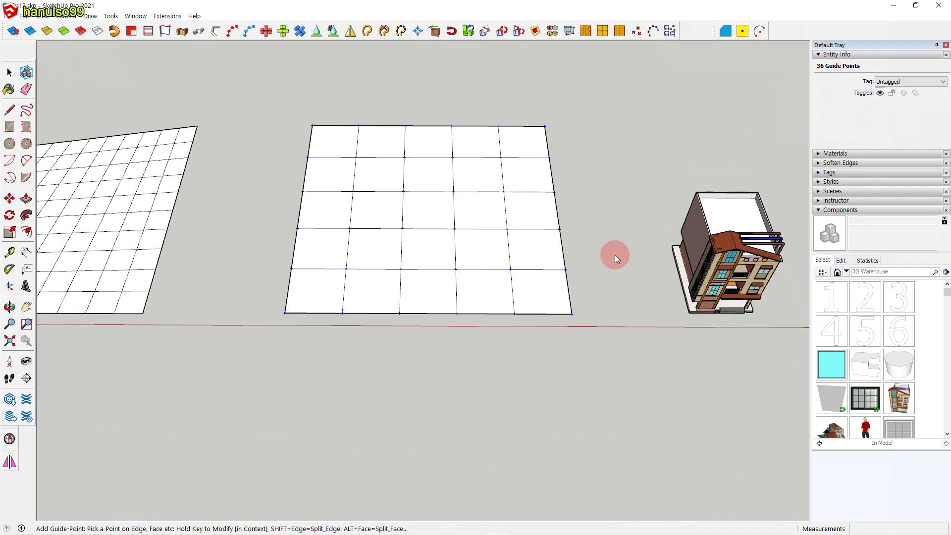
- Place a copy of the three-storey house component at every guide point of the five-division grid
{"action": "key", "text": "space"}
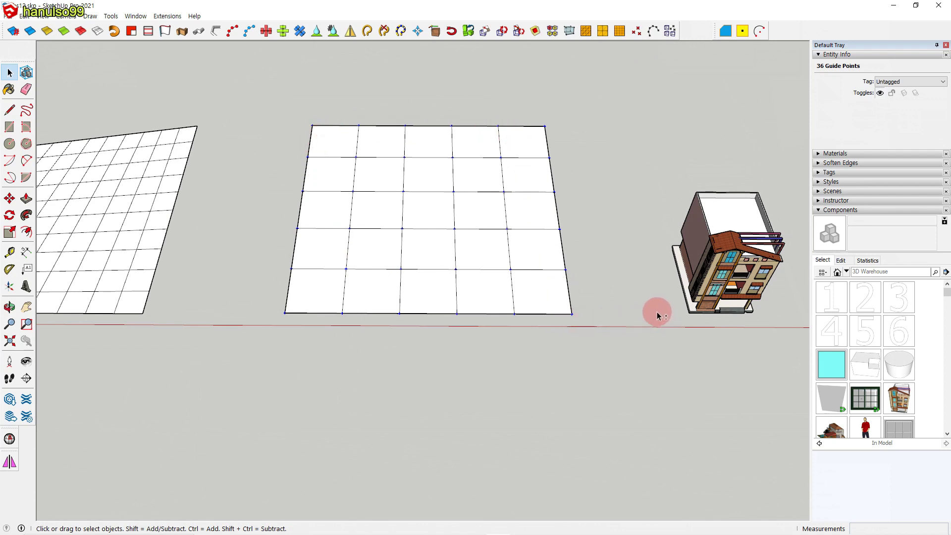
{"action": "left_click", "coordinate": [720, 283], "text": "shift"}
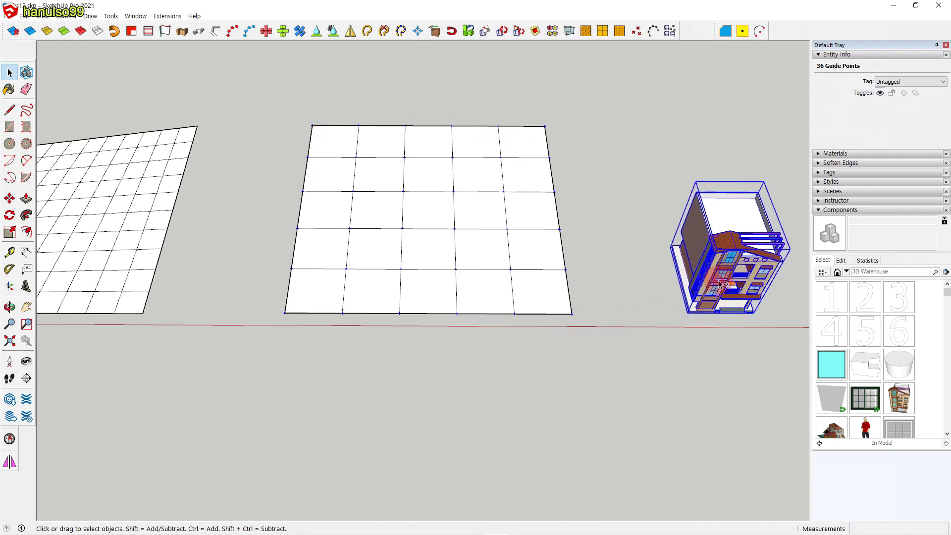
{"action": "left_click", "coordinate": [669, 31]}
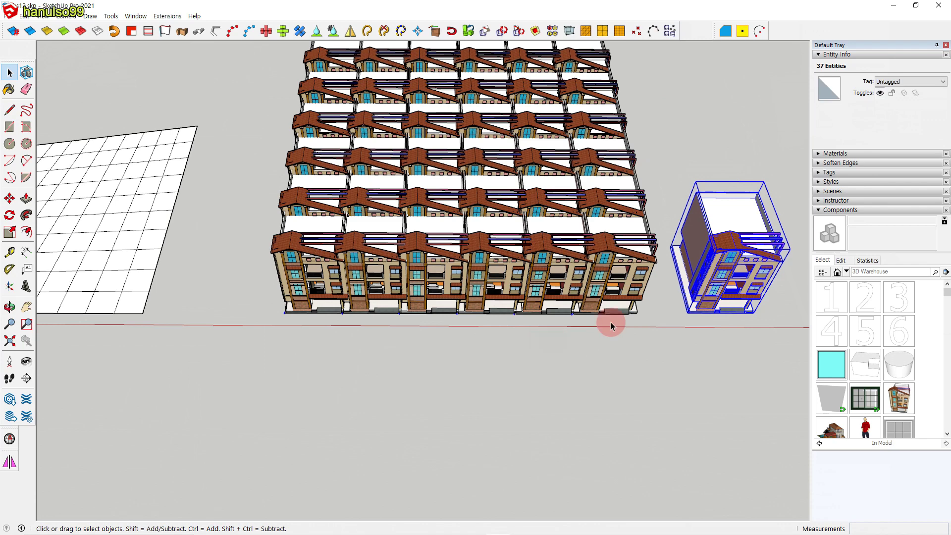
- Inside the original house component, scale all geometry down uniformly about its center by about 0.70, and again by about 0.93
{"action": "double_click", "coordinate": [675, 220]}
{"action": "left_click_drag", "start_coordinate": [666, 186], "coordinate": [788, 336]}
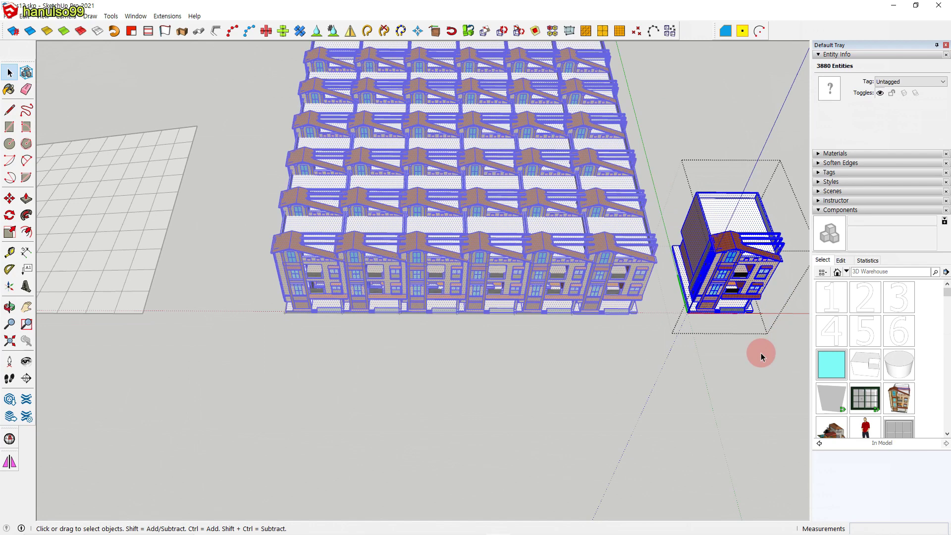
{"action": "key", "text": "s"}
{"action": "left_click", "coordinate": [763, 182], "text": "ctrl"}
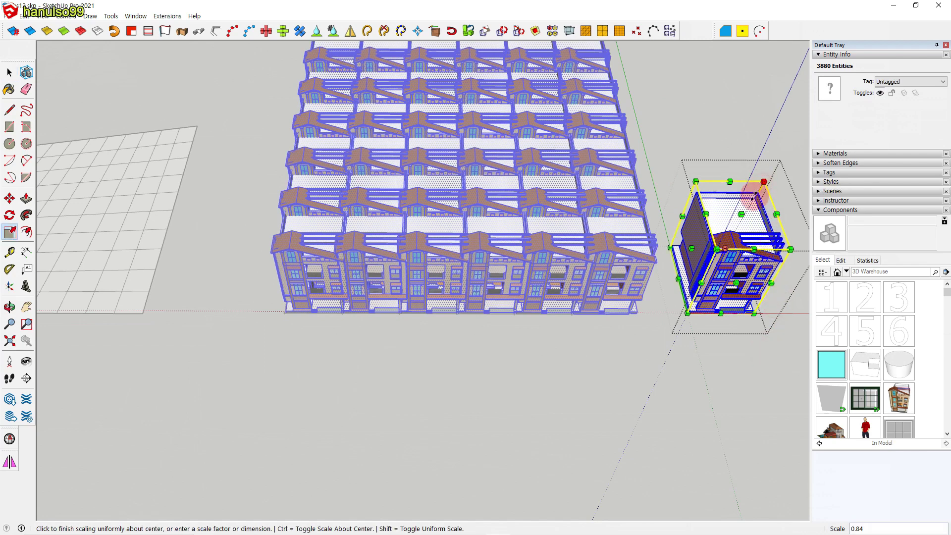
{"action": "left_click", "coordinate": [751, 203]}
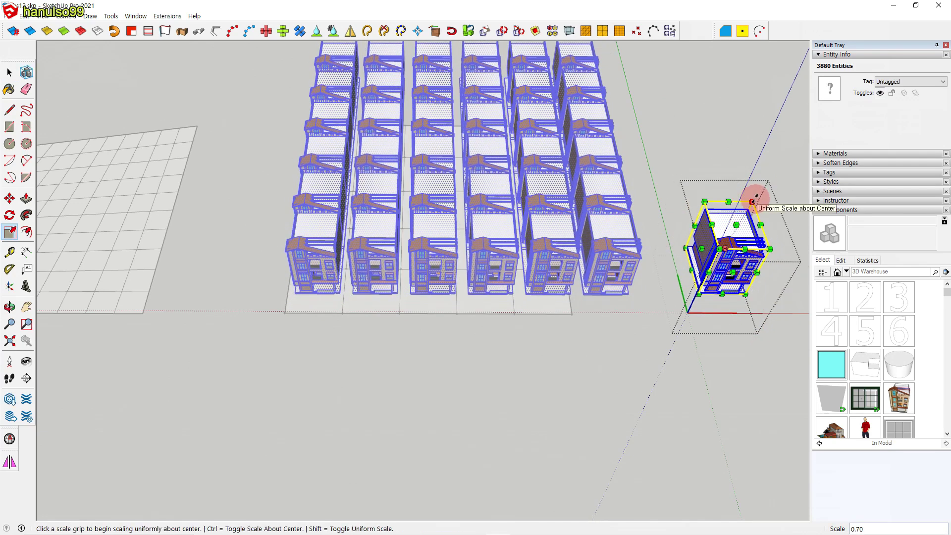
{"action": "left_click", "coordinate": [751, 203], "text": "ctrl"}
{"action": "left_click", "coordinate": [752, 209]}
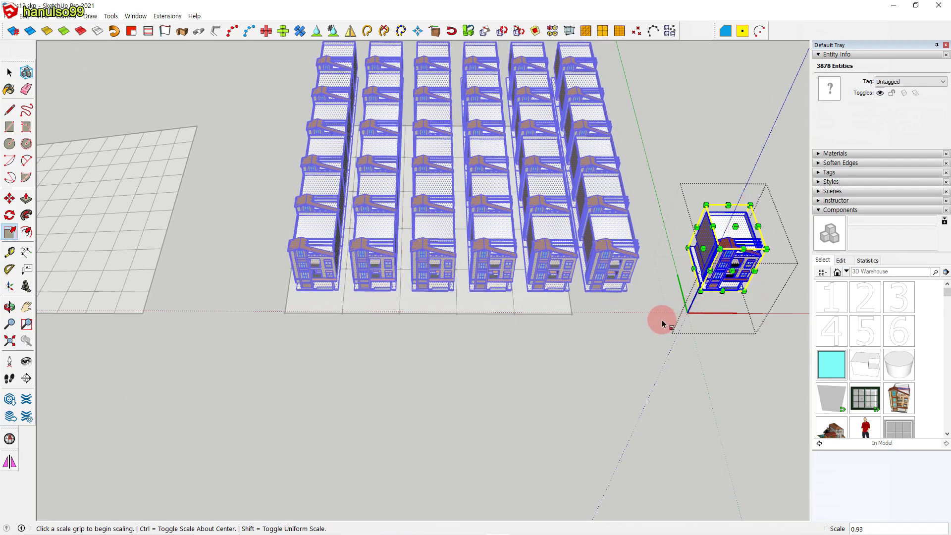
{"action": "key", "text": "space"}
{"action": "left_click", "coordinate": [637, 328]}
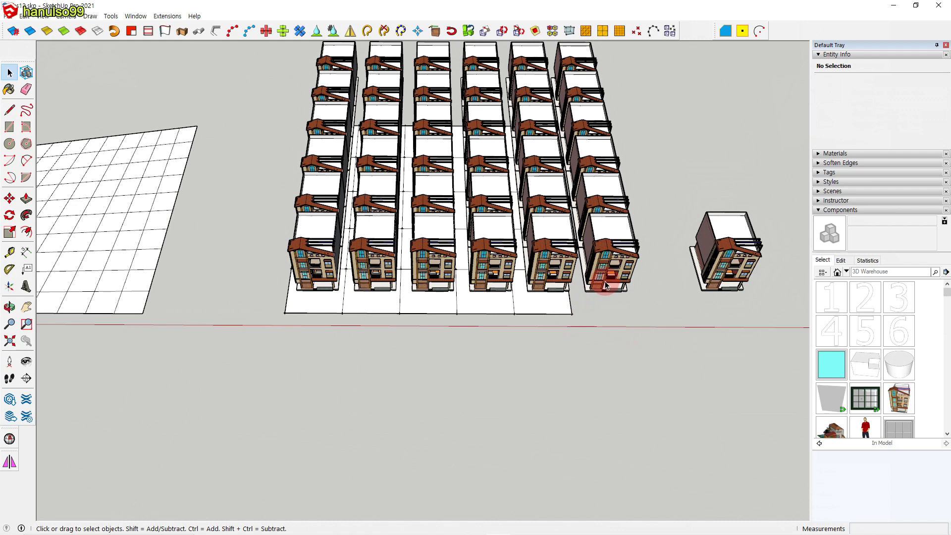
- Move all geometry inside the original house component so its front base corner sits on the component's axes origin
{"action": "double_click", "coordinate": [718, 291]}
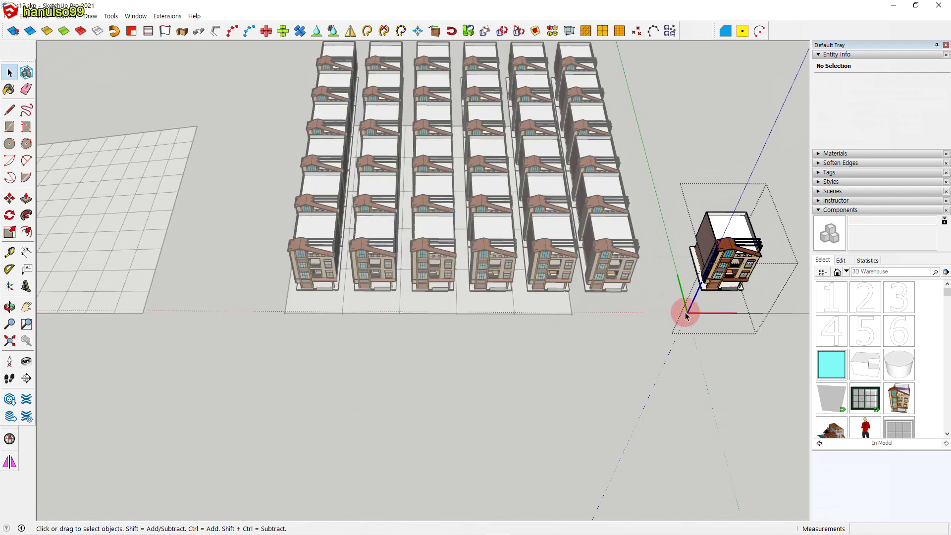
{"action": "left_click_drag", "start_coordinate": [675, 197], "coordinate": [771, 314]}
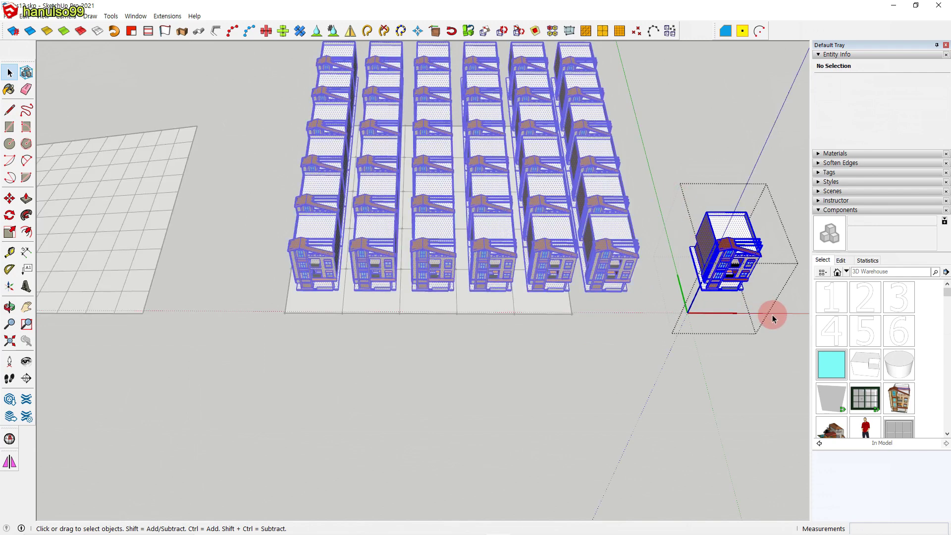
{"action": "key", "text": "m"}
{"action": "scroll", "coordinate": [703, 305], "scroll_direction": "up", "scroll_amount": 6}
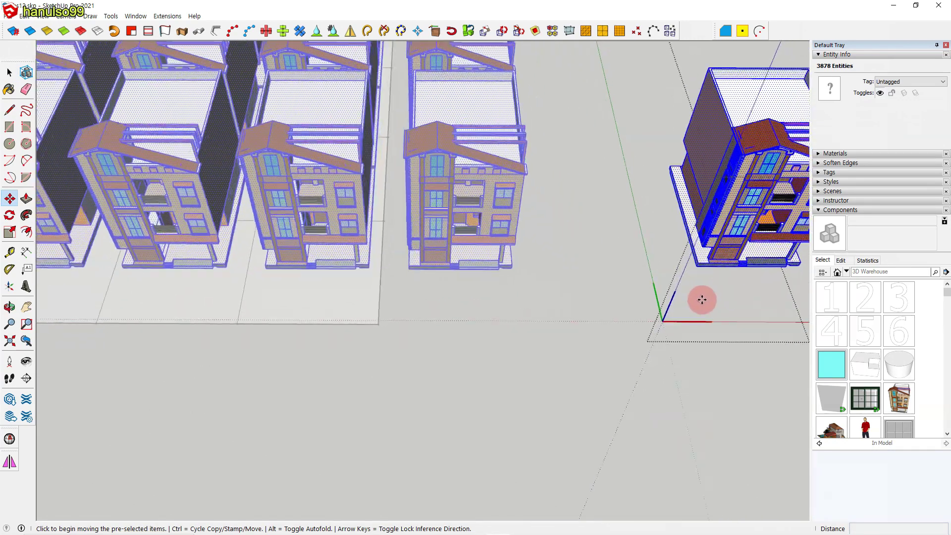
{"action": "left_click", "coordinate": [693, 272]}
{"action": "left_click", "coordinate": [664, 317]}
{"action": "key", "text": "space"}
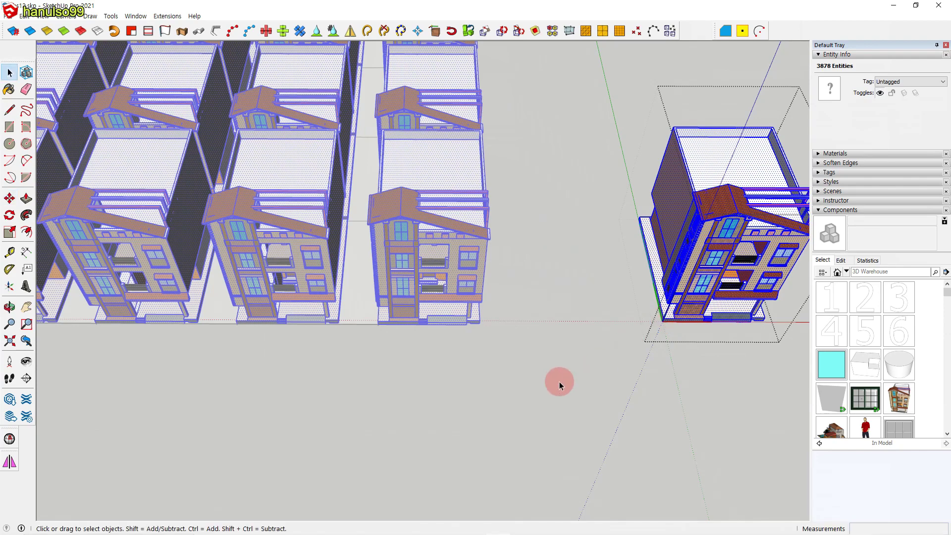
{"action": "left_click", "coordinate": [562, 379]}
- Delete all house copies and the five-division grid, leaving the guide points and the original house
{"action": "scroll", "coordinate": [557, 381], "scroll_direction": "down", "scroll_amount": 3}
{"action": "scroll", "coordinate": [510, 381], "scroll_direction": "down", "scroll_amount": 2}
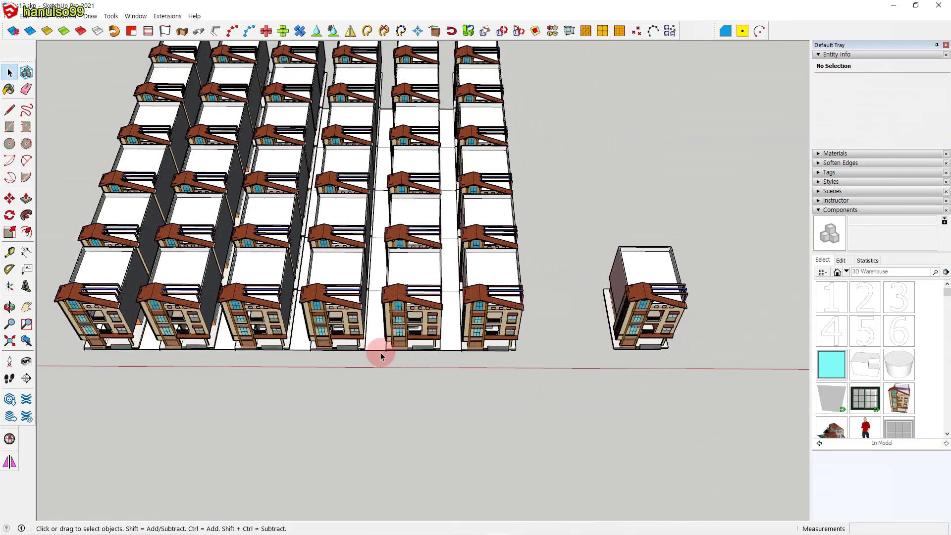
{"action": "middle_click_drag", "start_coordinate": [378, 387], "coordinate": [488, 318]}
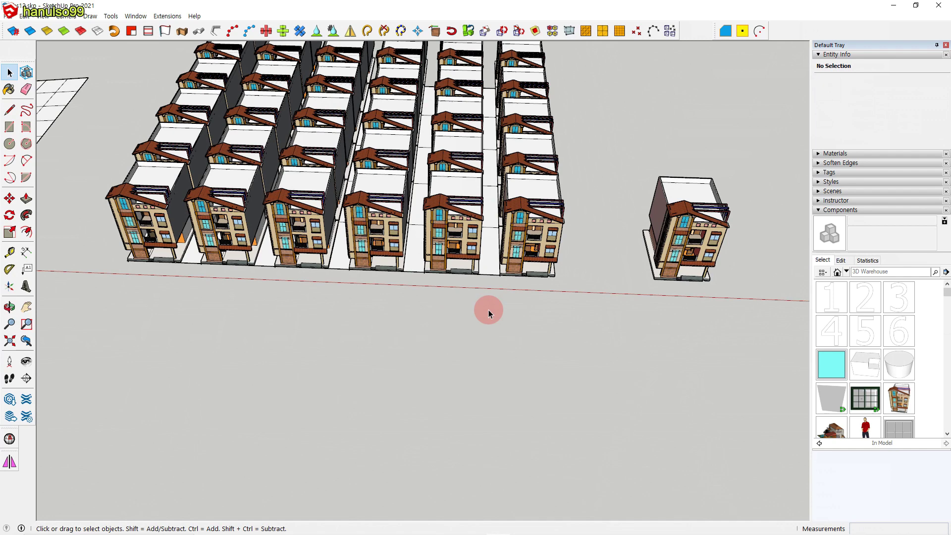
{"action": "middle_click_drag", "start_coordinate": [488, 310], "coordinate": [476, 225]}
{"action": "left_click_drag", "start_coordinate": [583, 157], "coordinate": [132, 85]}
{"action": "key", "text": "Delete"}
{"action": "middle_click_drag", "start_coordinate": [155, 100], "coordinate": [169, 299]}
{"action": "triple_click", "coordinate": [322, 225]}
{"action": "key", "text": "Delete"}
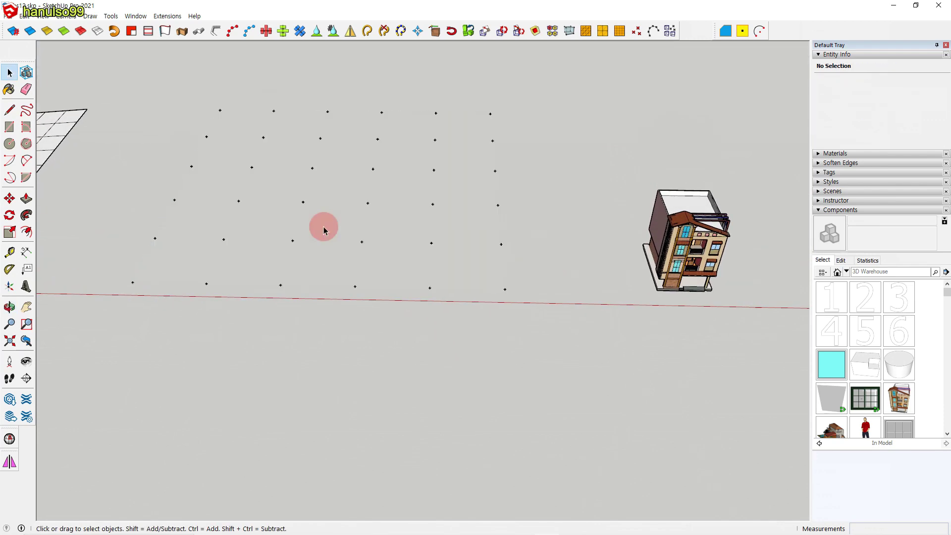
- Remove the guide points and bring back the five-division grid
{"action": "left_click_drag", "start_coordinate": [92, 83], "coordinate": [569, 348]}
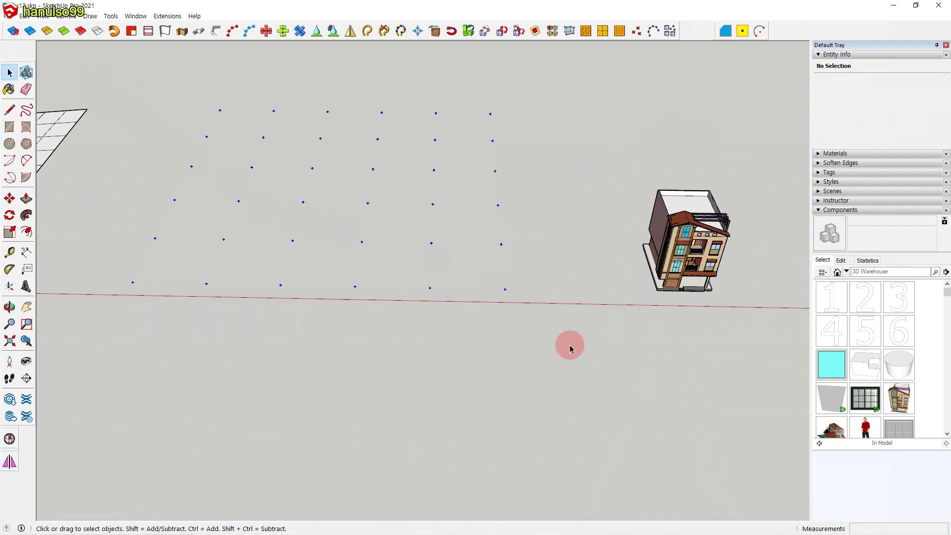
{"action": "key", "text": "ctrl+z"}
{"action": "middle_click_drag", "start_coordinate": [546, 323], "coordinate": [556, 360]}
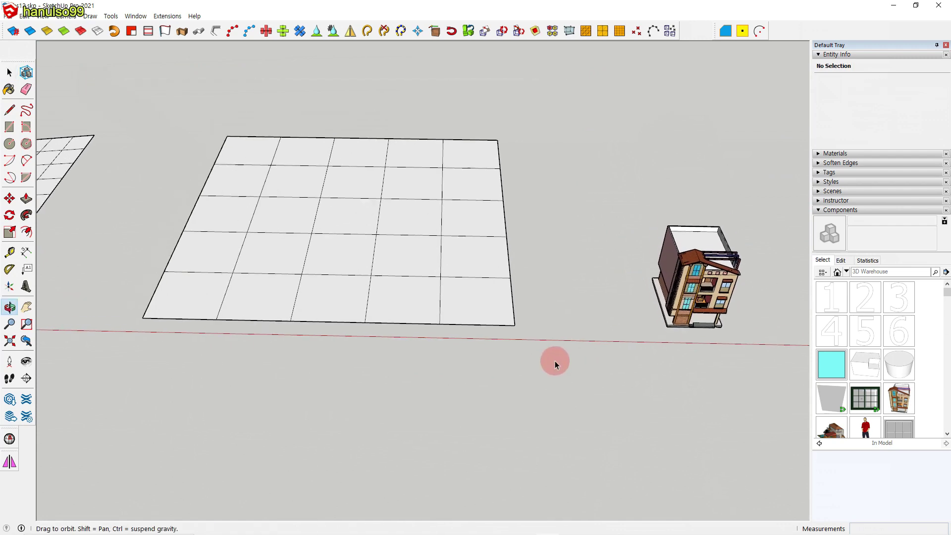
- Insert the in-model house#1 component on the ground between the grid and the three-storey house
{"action": "left_click", "coordinate": [832, 427]}
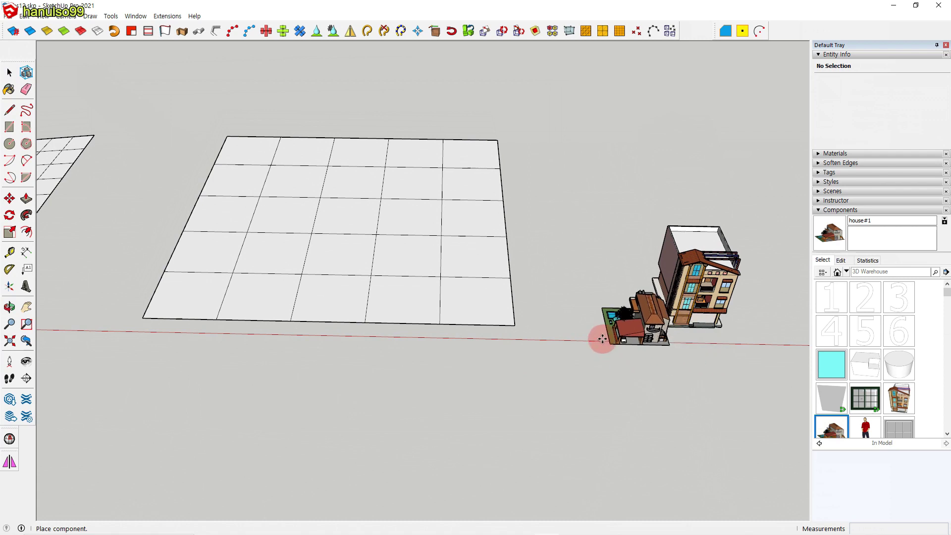
{"action": "left_click", "coordinate": [594, 326]}
{"action": "key", "text": "space"}
{"action": "left_click", "coordinate": [593, 355]}
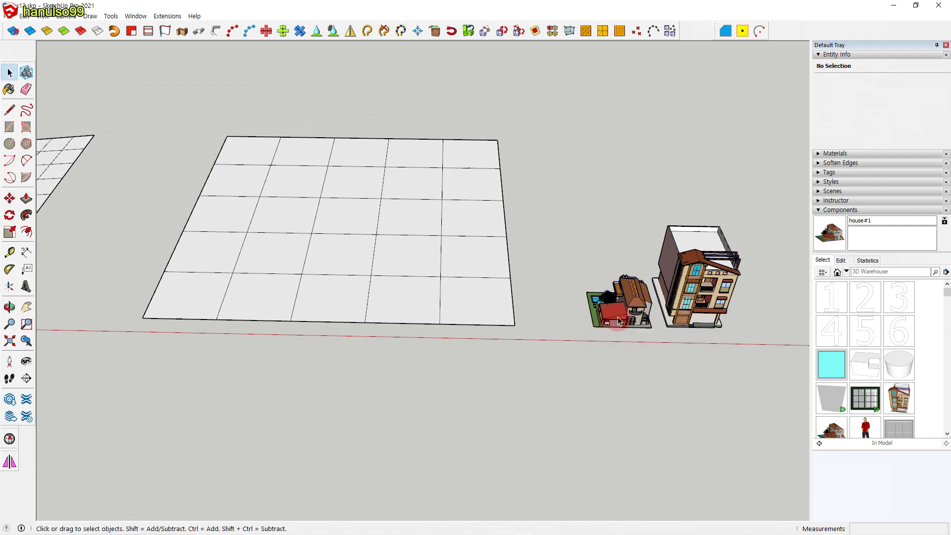
- Scale all geometry inside the house#1 component uniformly about its center by a factor of 1.2
{"action": "double_click", "coordinate": [605, 281]}
{"action": "left_click_drag", "start_coordinate": [573, 254], "coordinate": [669, 370]}
{"action": "key", "text": "s"}
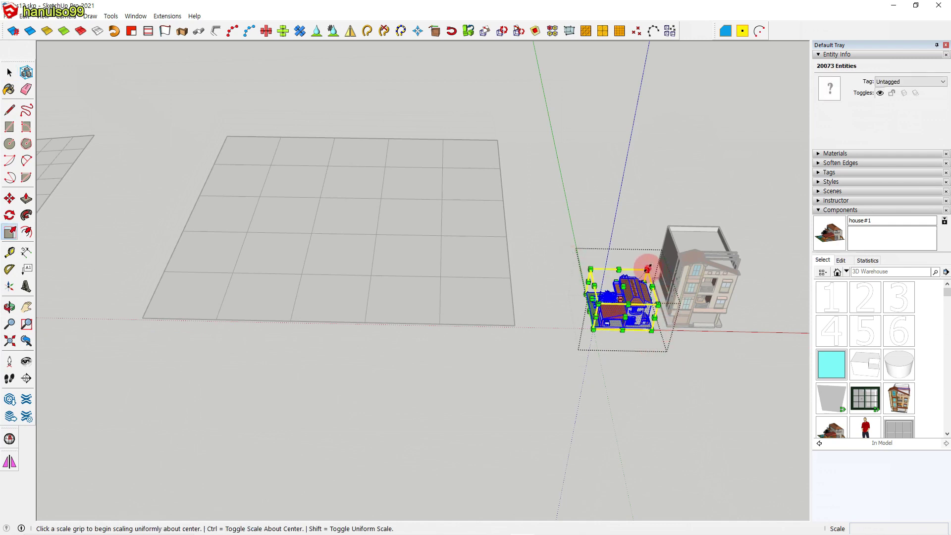
{"action": "left_click", "coordinate": [647, 270], "text": "ctrl"}
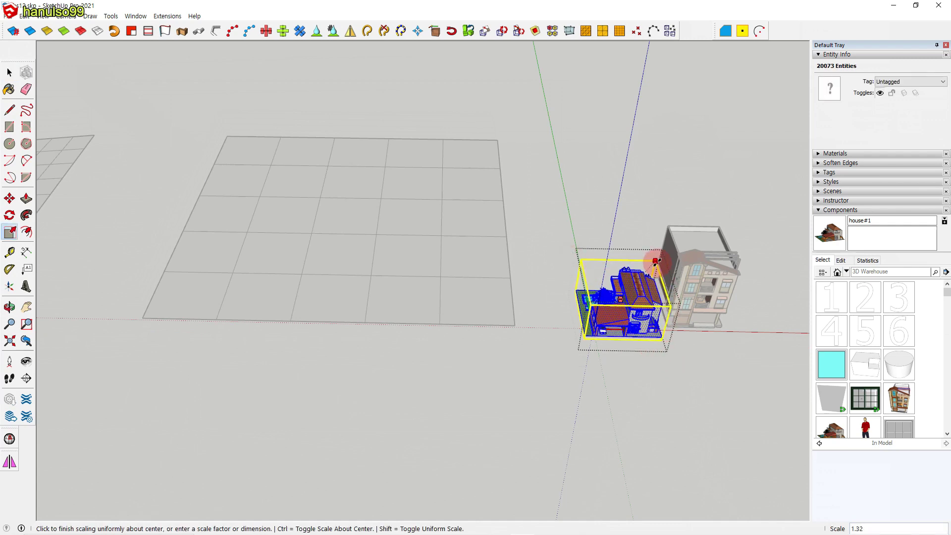
{"action": "left_click", "coordinate": [658, 264]}
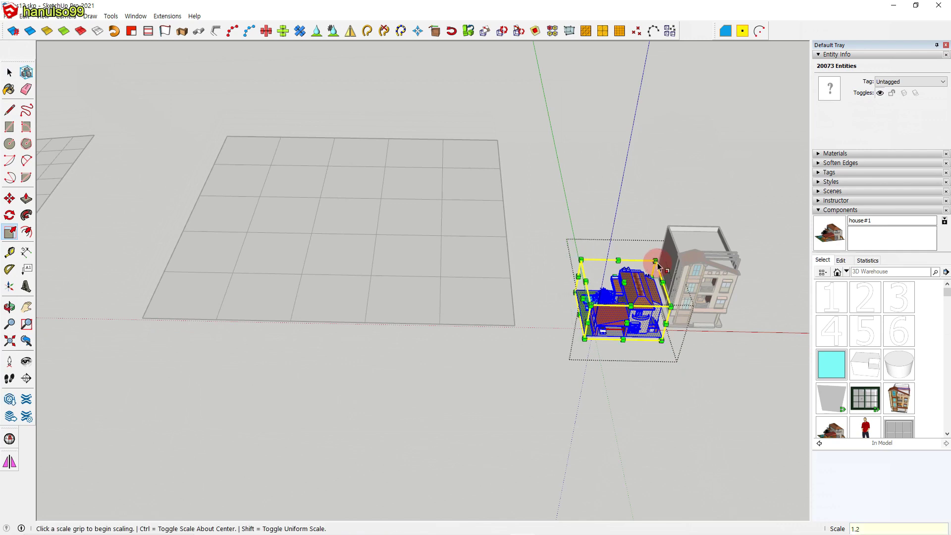
{"action": "key", "text": "space"}
{"action": "left_click", "coordinate": [668, 348]}
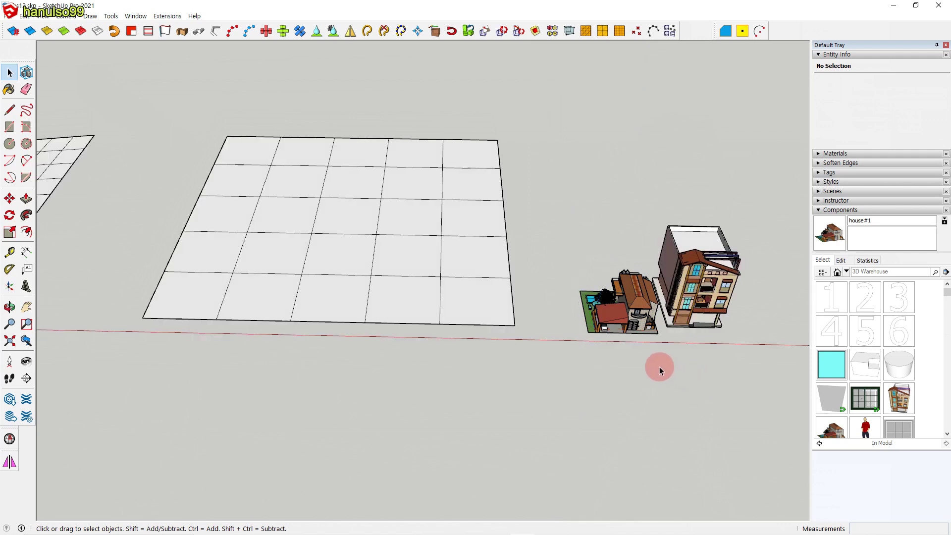
- Select the whole five-division grid and add guide points at all its vertices
{"action": "left_click_drag", "start_coordinate": [132, 106], "coordinate": [538, 394]}
{"action": "left_click", "coordinate": [637, 31]}
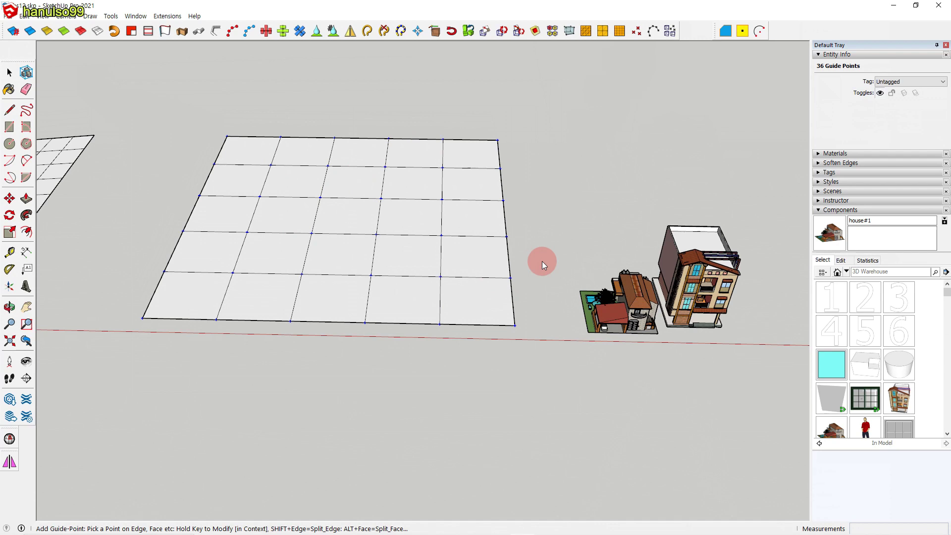
{"action": "key", "text": "space"}
- Reduce the guide point selection with Random Select, keeping 50.0% selected
{"action": "left_click", "coordinate": [173, 16]}
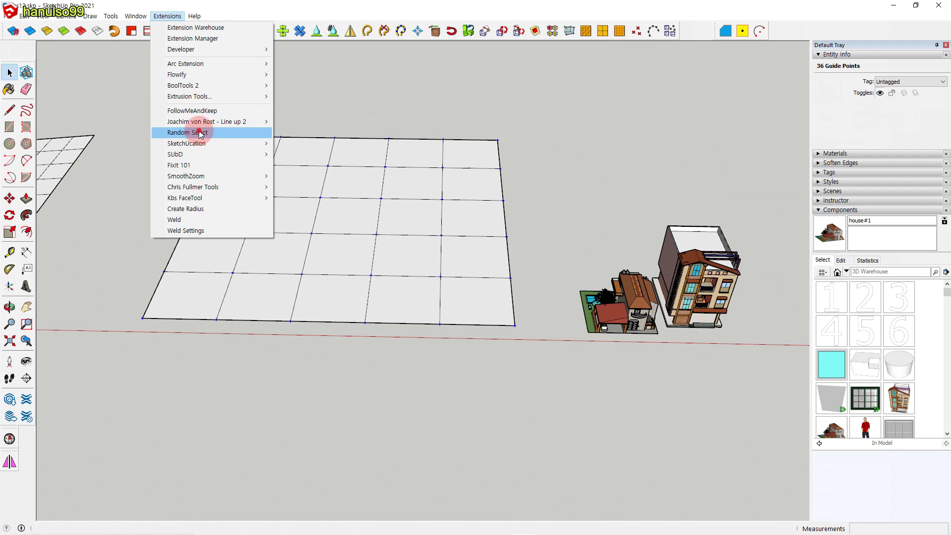
{"action": "left_click", "coordinate": [201, 133]}
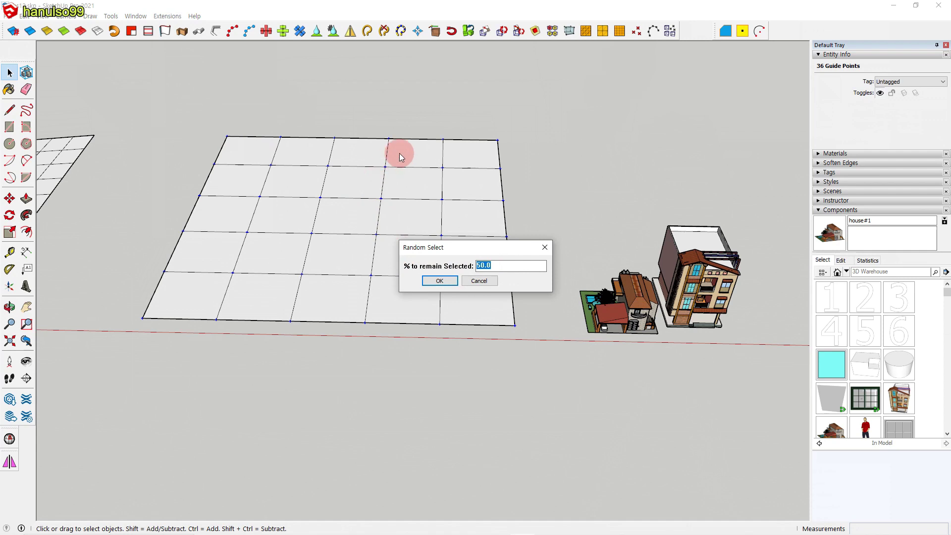
{"action": "left_click", "coordinate": [440, 280]}
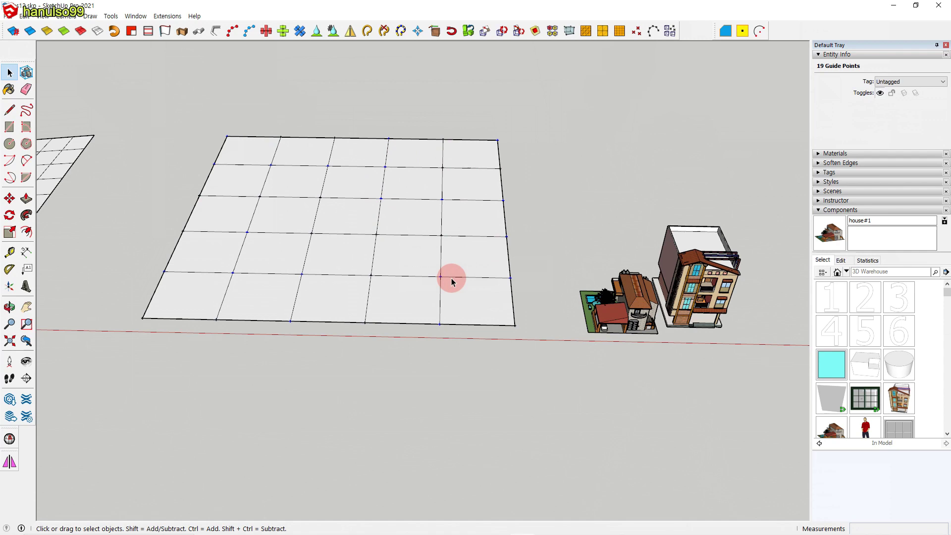
- Place copies of the house#1 component at the randomly selected guide points and clear the selection
{"action": "left_click", "coordinate": [634, 329], "text": "shift"}
{"action": "left_click", "coordinate": [669, 31]}
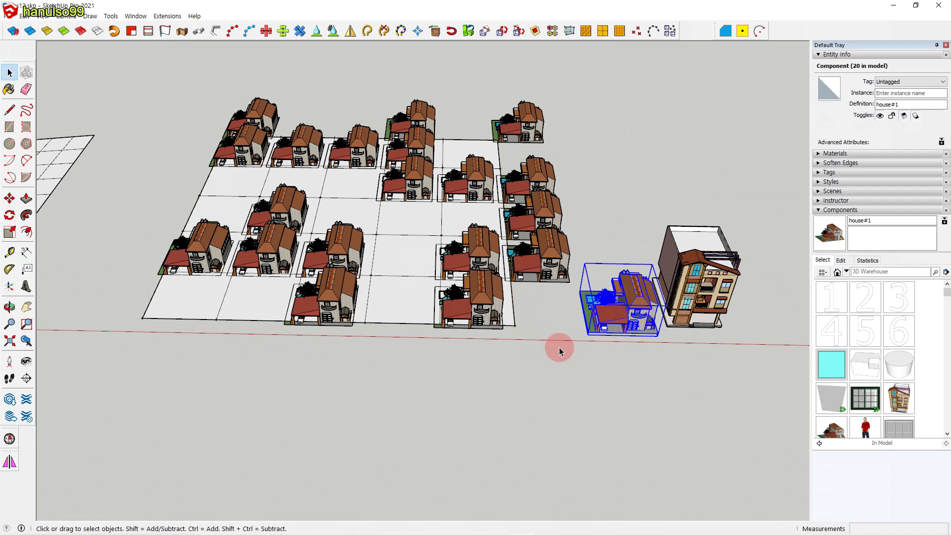
{"action": "left_click", "coordinate": [615, 315], "text": "shift"}
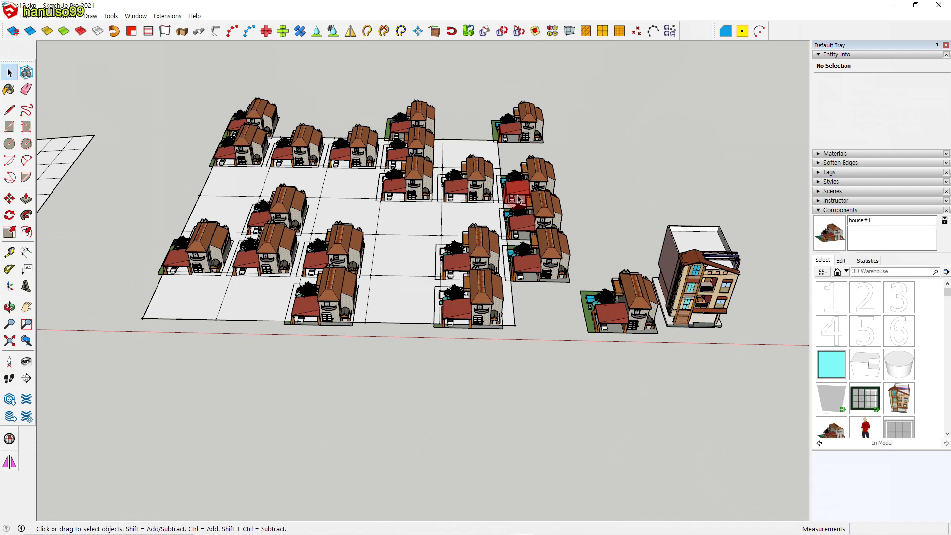
- Toggle all instances of house#1 to box proxies with Proxify Components and restore them to full houses
{"action": "left_click_drag", "start_coordinate": [118, 92], "coordinate": [531, 375]}
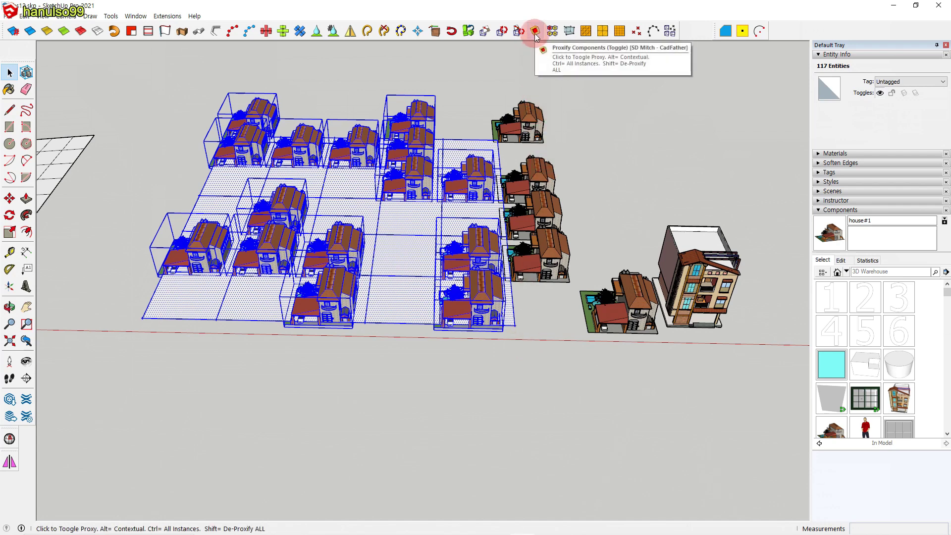
{"action": "left_click", "coordinate": [610, 201]}
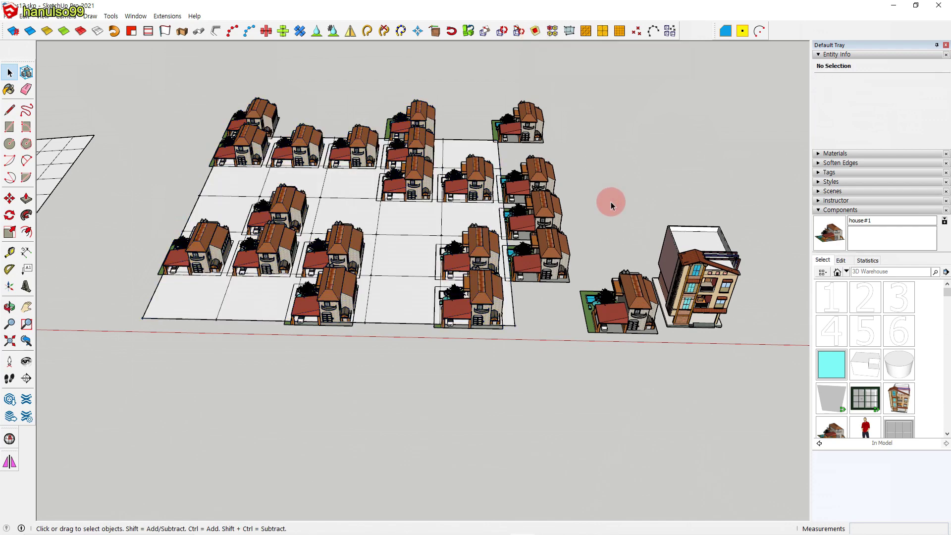
{"action": "left_click", "coordinate": [534, 31]}
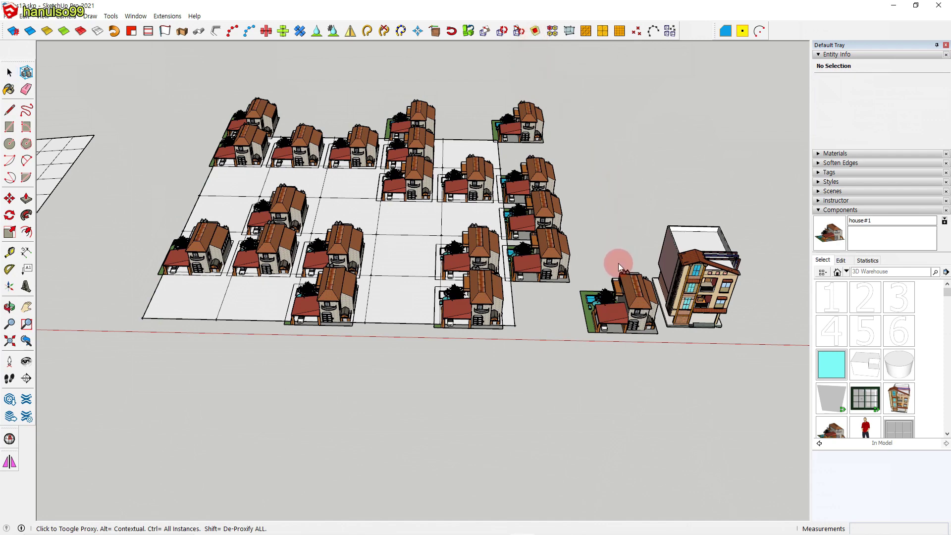
{"action": "left_click", "coordinate": [617, 299]}
{"action": "left_click", "coordinate": [617, 298], "text": "ctrl"}
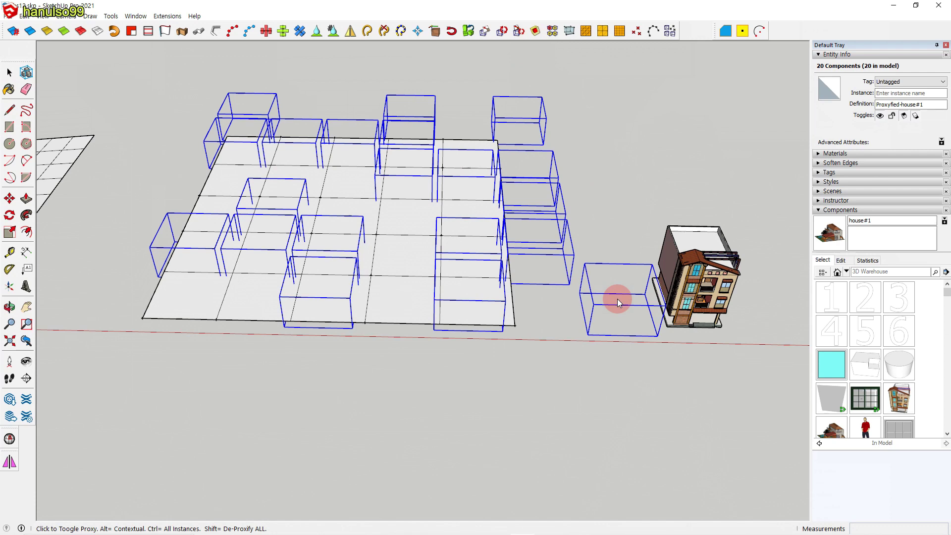
{"action": "left_click", "coordinate": [617, 298]}
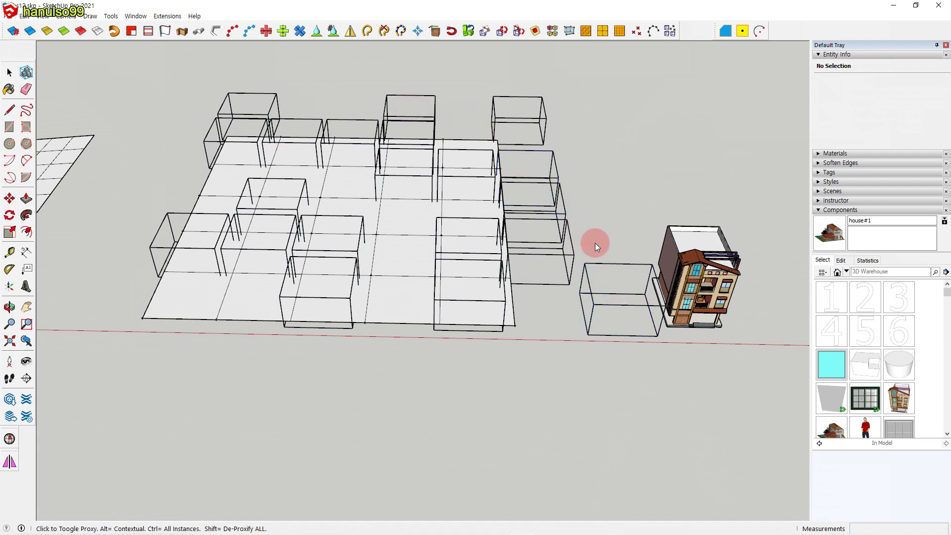
{"action": "key", "text": "space"}
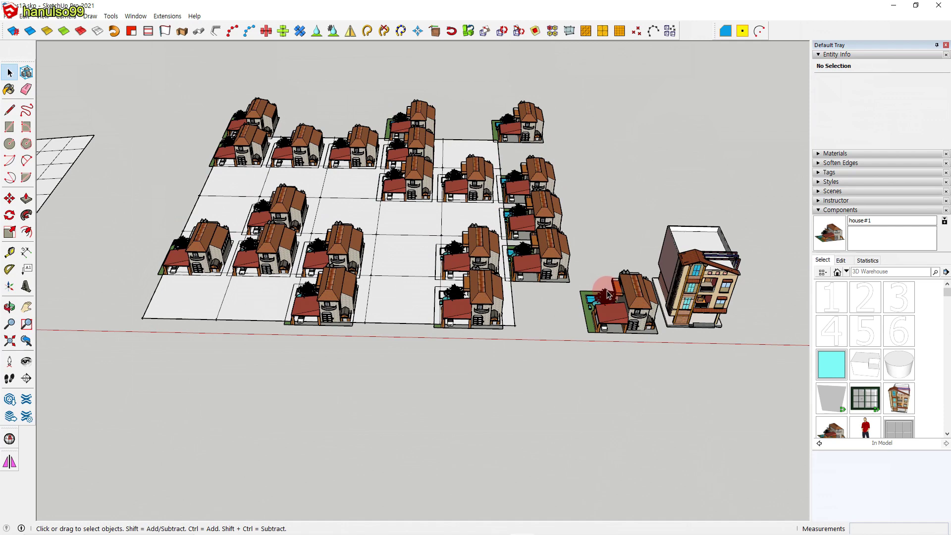
- Turn all house#1 instances into box proxies with Proxify Components and hide the proxies
{"action": "left_click", "coordinate": [535, 32]}
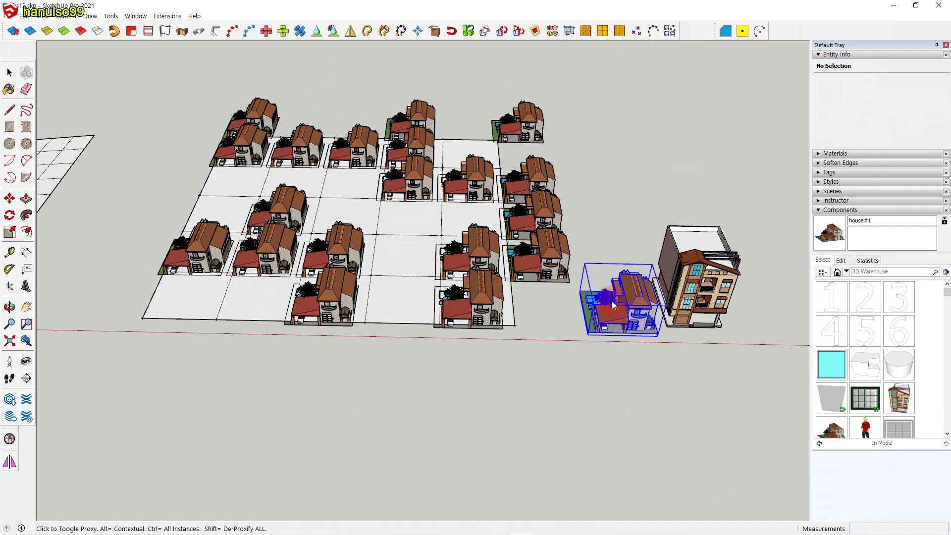
{"action": "left_click", "coordinate": [611, 301], "text": "ctrl"}
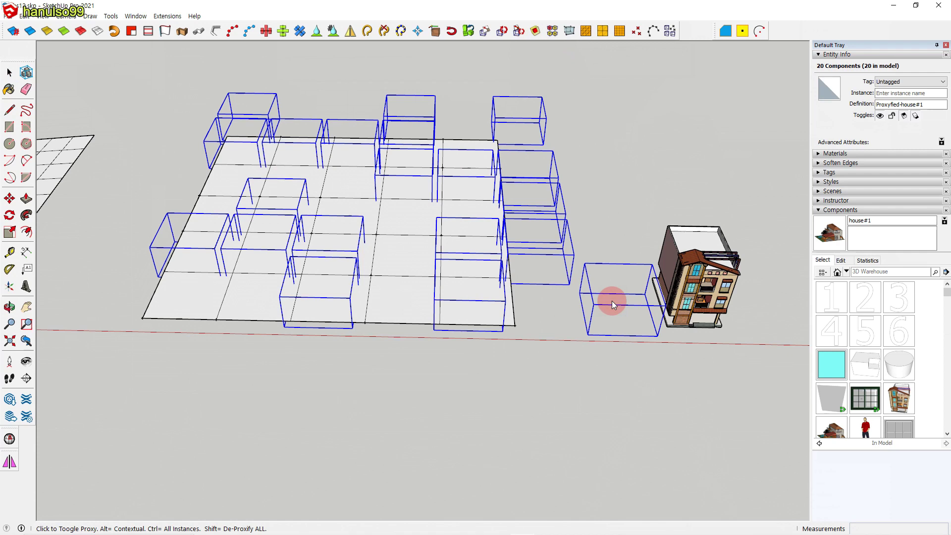
{"action": "key", "text": "Delete"}
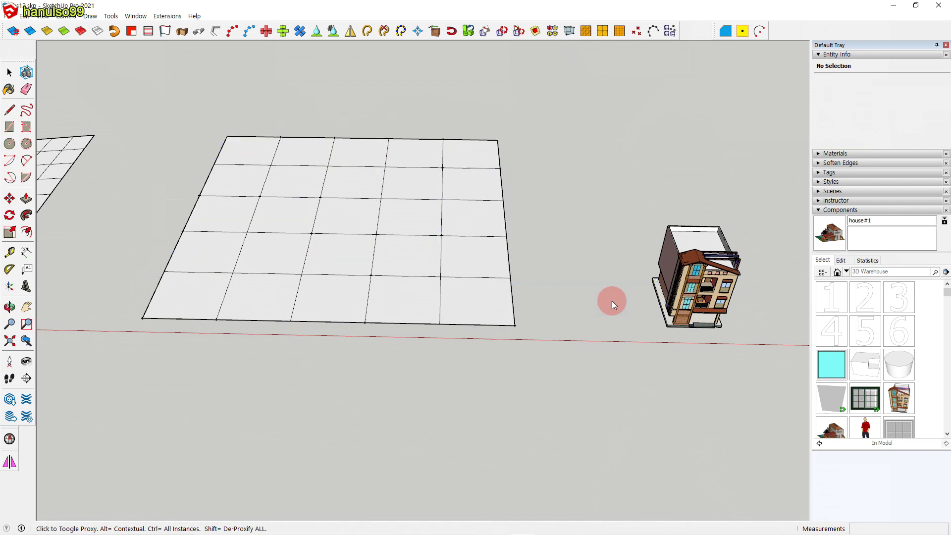
- Place copies of the multi-storey house component at the grid's remaining guide points, then clear the selection and unhide the house#1 proxies
{"action": "key", "text": "space"}
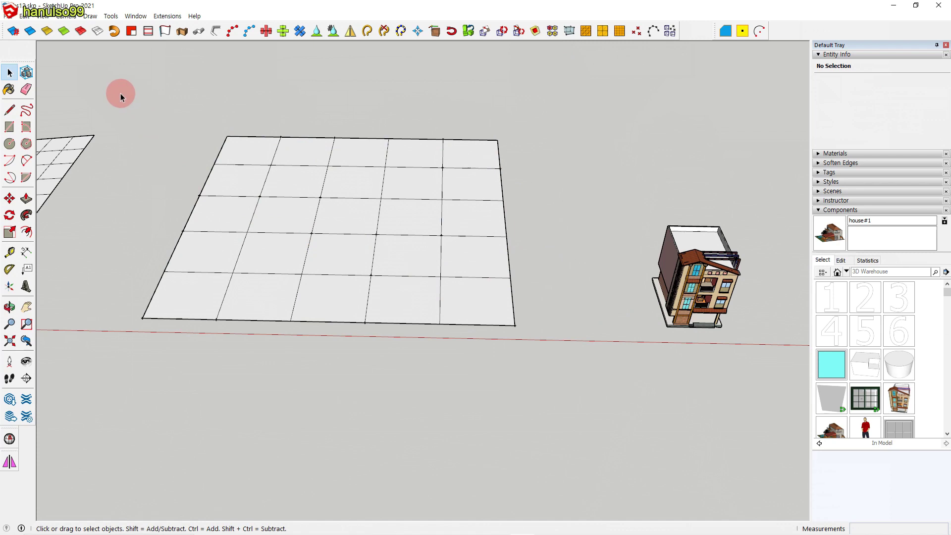
{"action": "left_click_drag", "start_coordinate": [121, 93], "coordinate": [552, 403]}
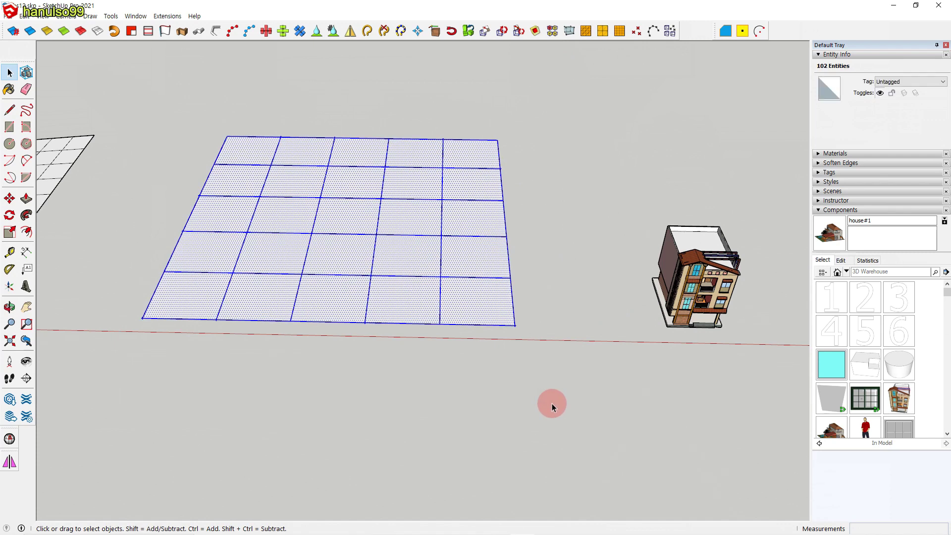
{"action": "left_click", "coordinate": [685, 301], "text": "shift"}
{"action": "left_click", "coordinate": [670, 33]}
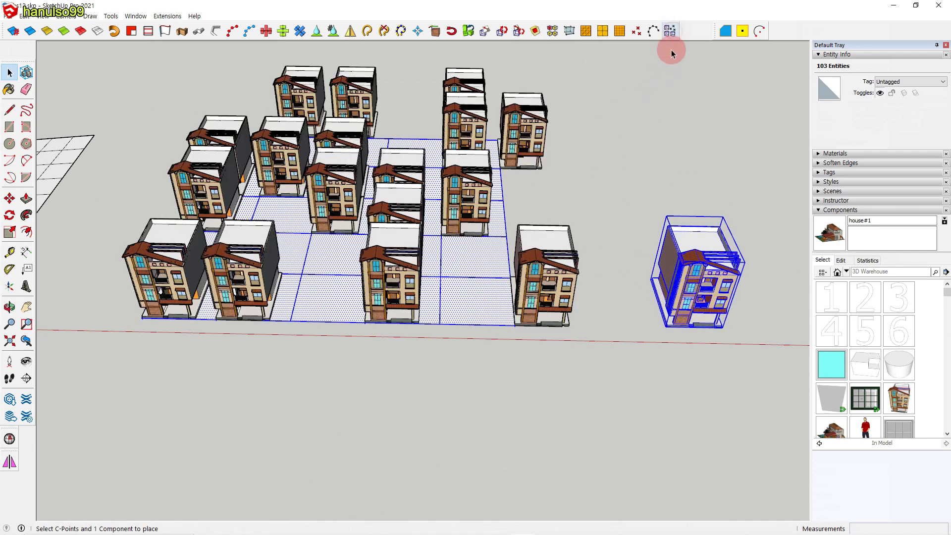
{"action": "left_click", "coordinate": [635, 208]}
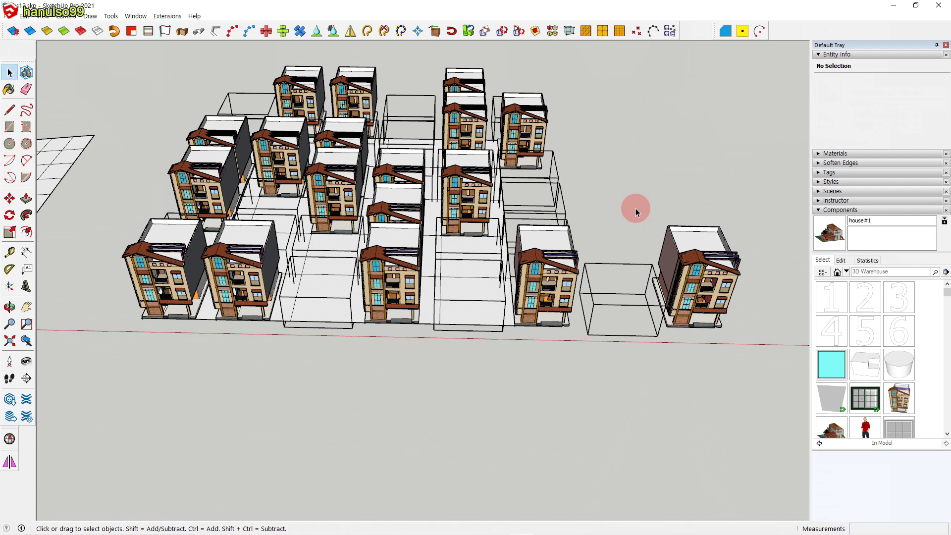
- Restore all house#1 box proxies among the multi-storey houses to full houses with Proxify Components
{"action": "left_click", "coordinate": [535, 32]}
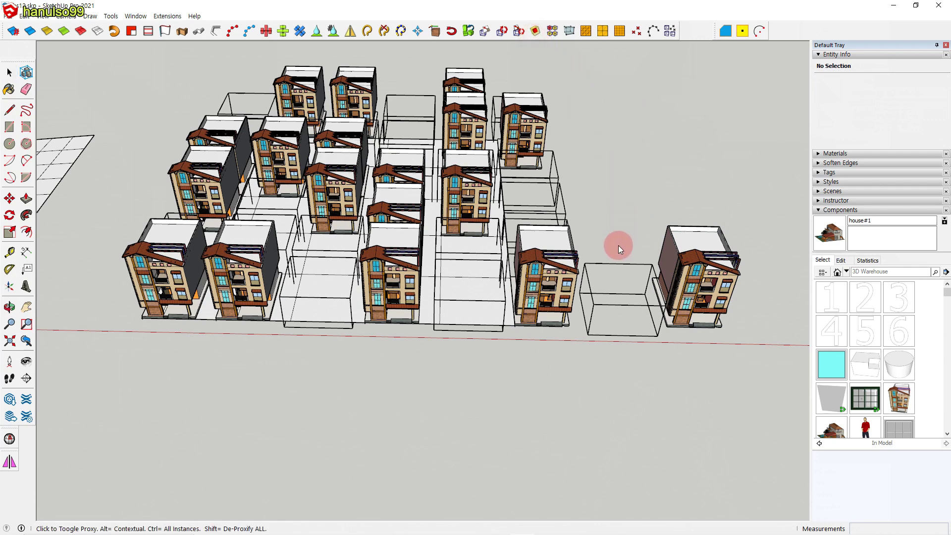
{"action": "left_click", "coordinate": [611, 263]}
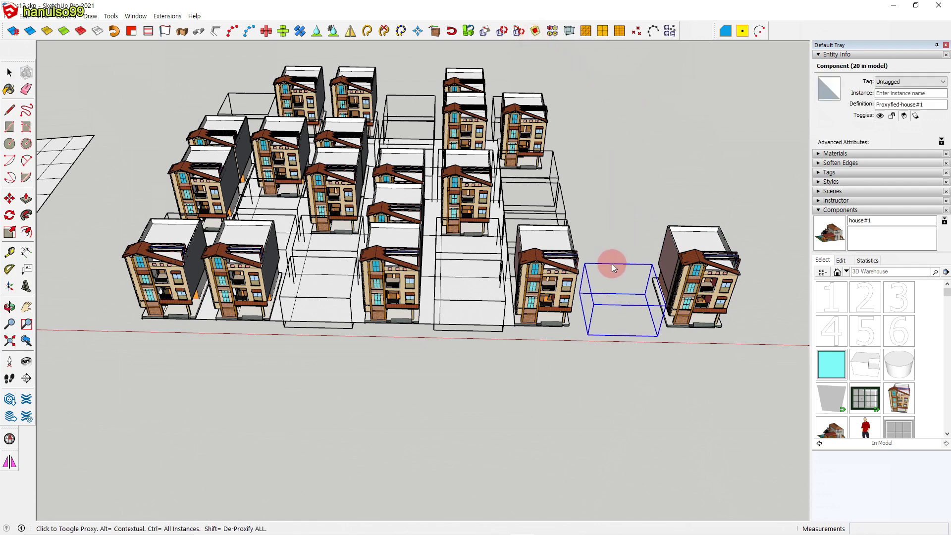
{"action": "left_click", "coordinate": [611, 263], "text": "ctrl"}
{"action": "left_click", "coordinate": [631, 200]}
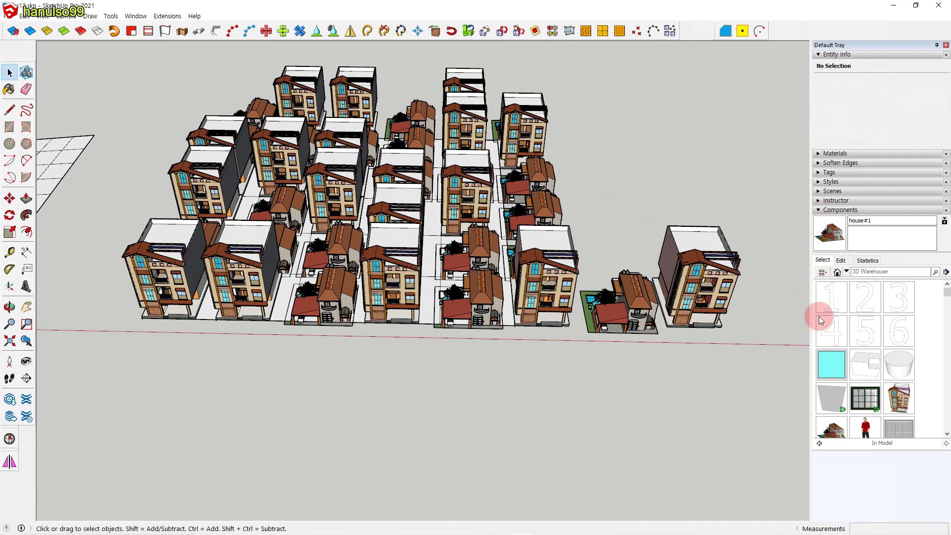
- Add the Outliner to the default tray
{"action": "left_click", "coordinate": [138, 18]}
{"action": "mouse_move", "coordinate": [178, 27]}
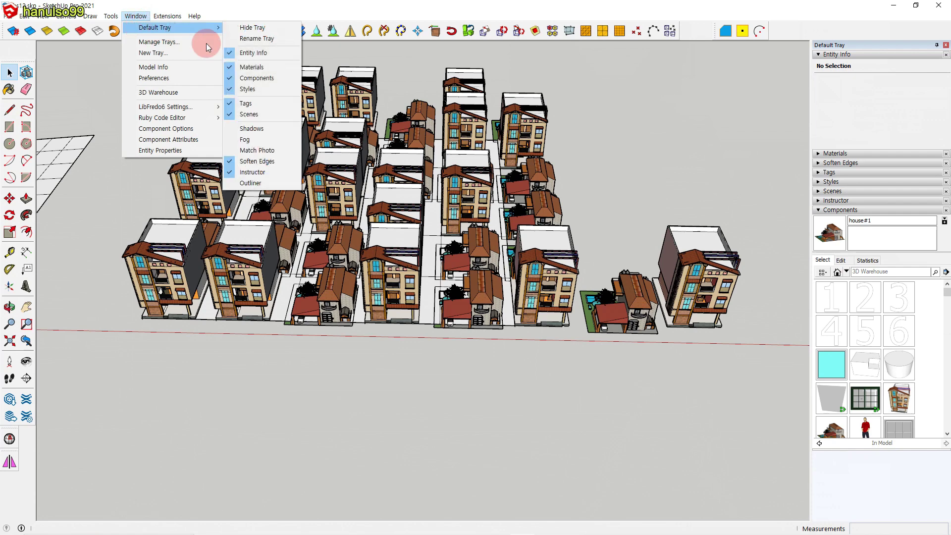
{"action": "left_click", "coordinate": [264, 185]}
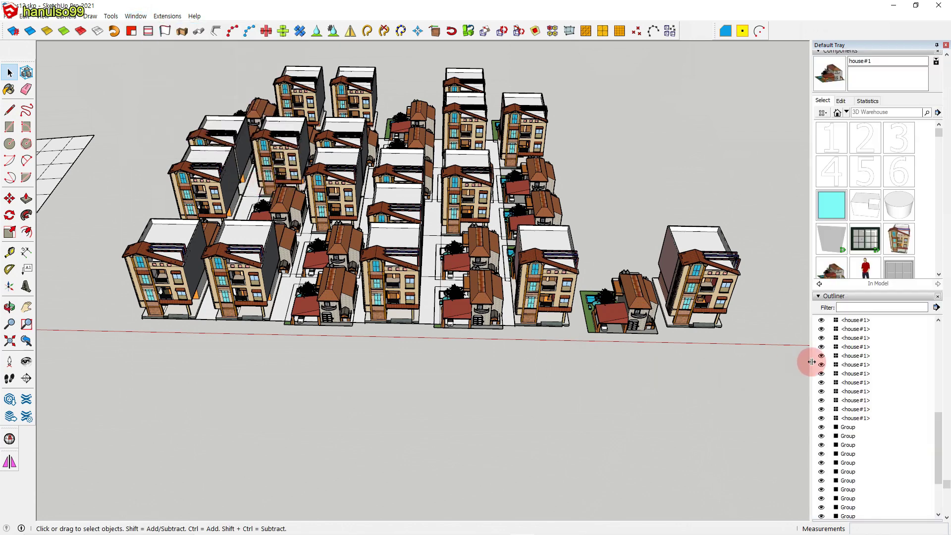
- Select all house#1 entries in the Outliner, hide these instances together, and undo the hiding
{"action": "left_click_drag", "start_coordinate": [937, 435], "coordinate": [937, 401]}
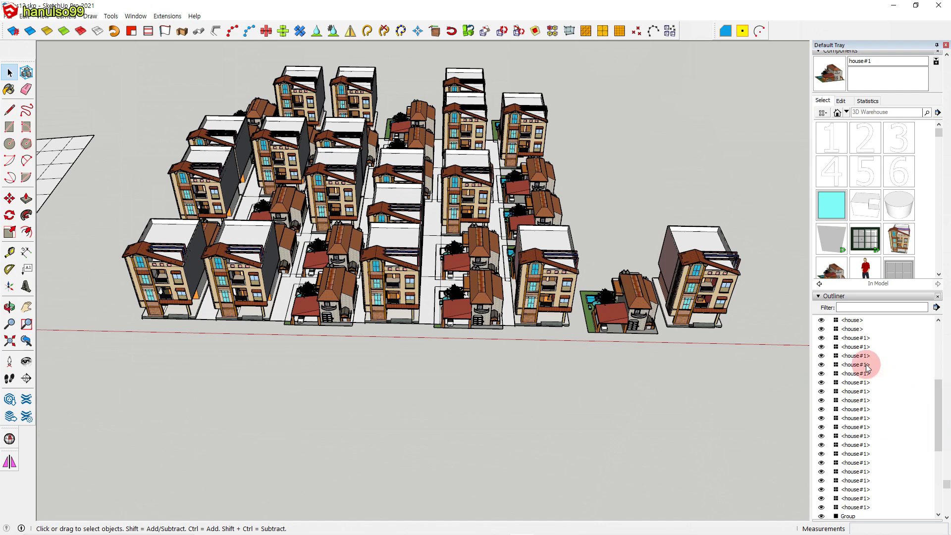
{"action": "left_click", "coordinate": [852, 338]}
{"action": "left_click_drag", "start_coordinate": [938, 411], "coordinate": [935, 424]}
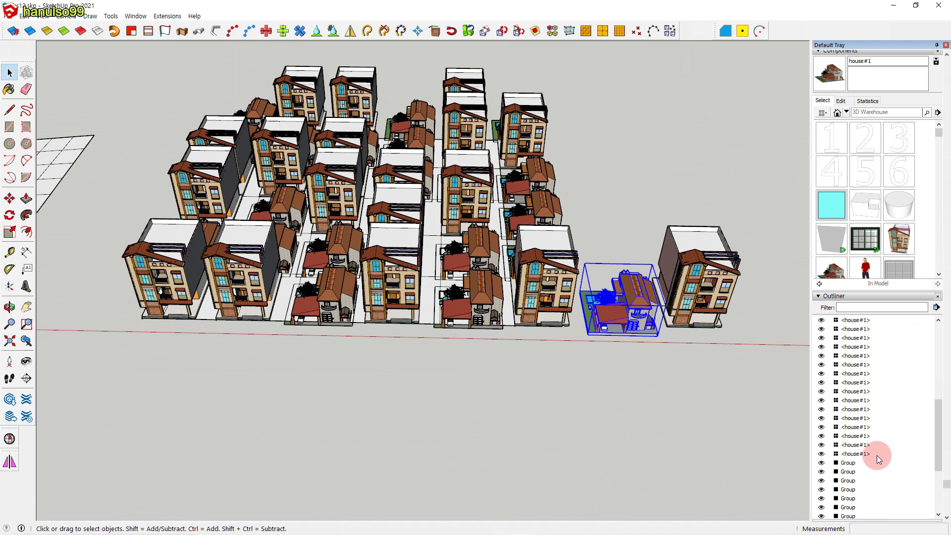
{"action": "left_click", "coordinate": [864, 454], "text": "shift"}
{"action": "key", "text": "h"}
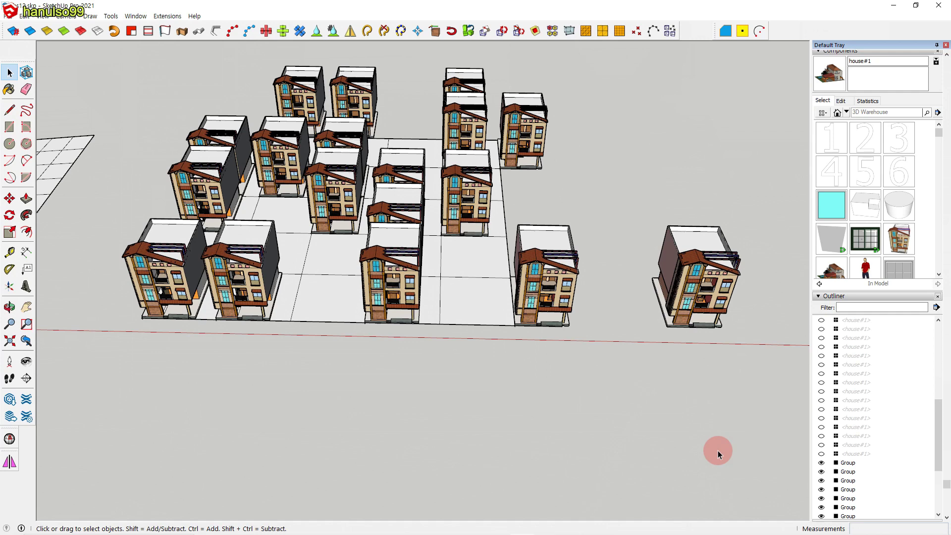
{"action": "key", "text": "ctrl+z"}
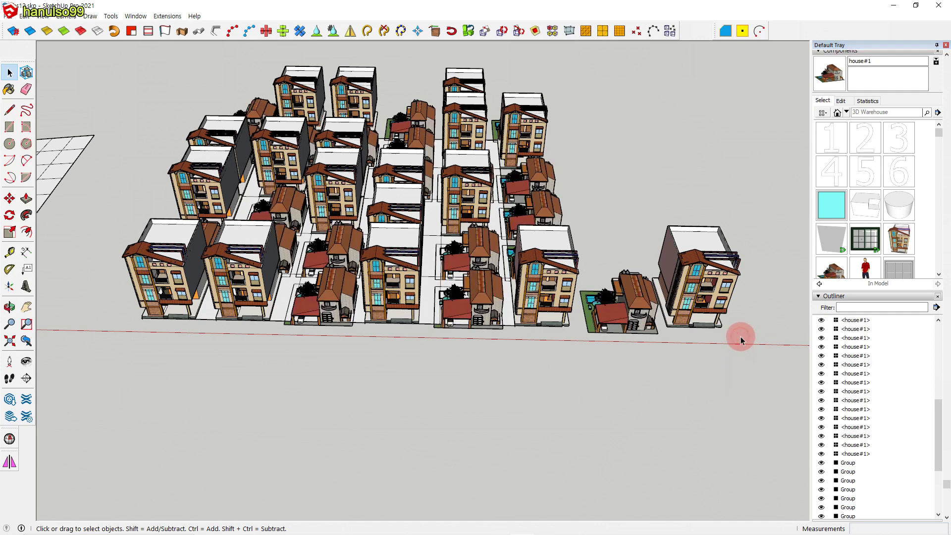
- Collapse the Outliner and bring both the mixed housing block and the neighbouring empty grid into view
{"action": "left_click", "coordinate": [821, 299]}
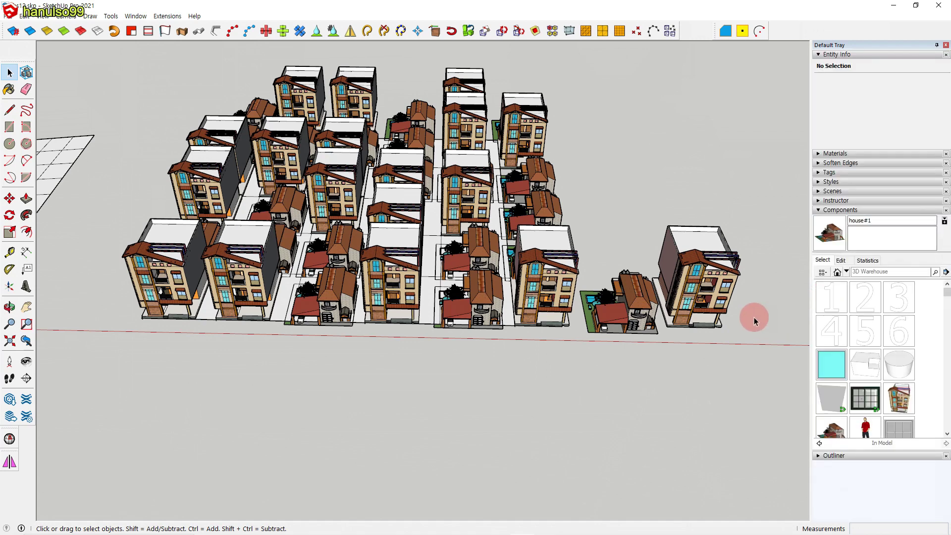
{"action": "scroll", "coordinate": [700, 315], "scroll_direction": "down", "scroll_amount": 4}
{"action": "middle_click_drag", "start_coordinate": [680, 333], "coordinate": [675, 274]}
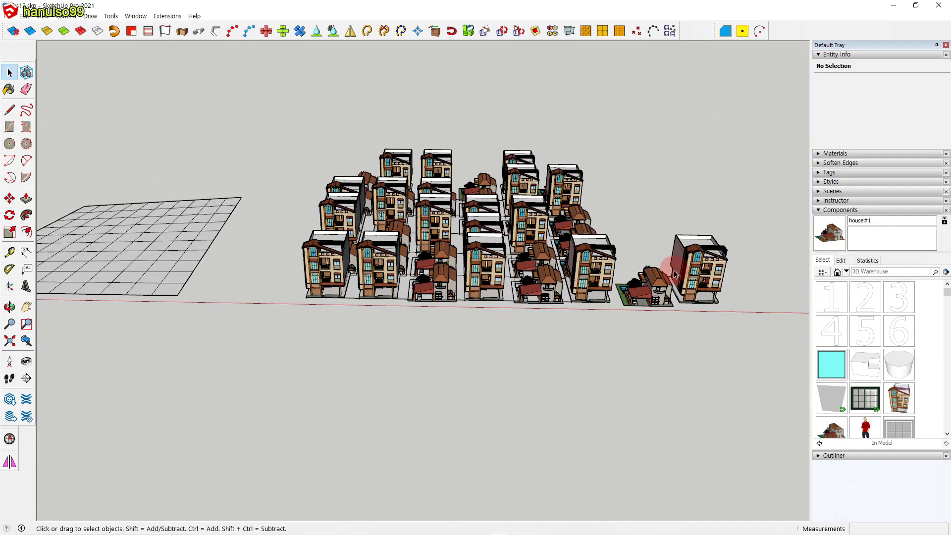